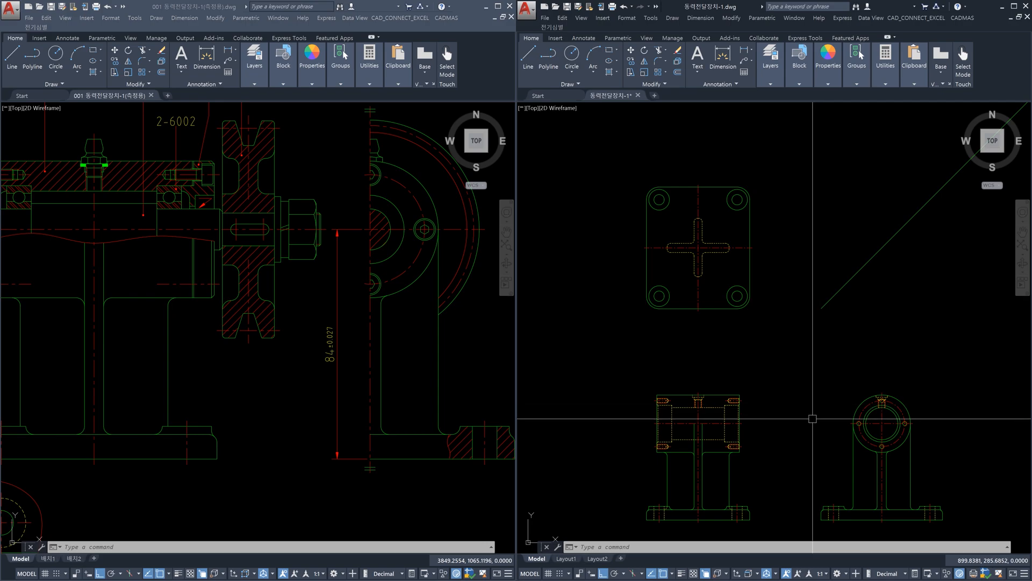
scroll(819, 426, up, 8)
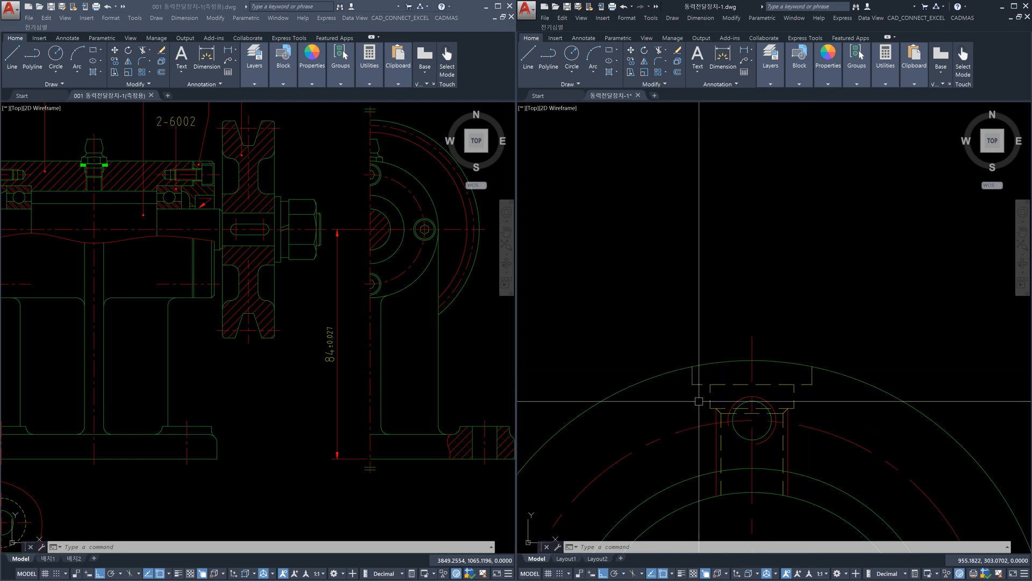
scroll(784, 465, down, 6)
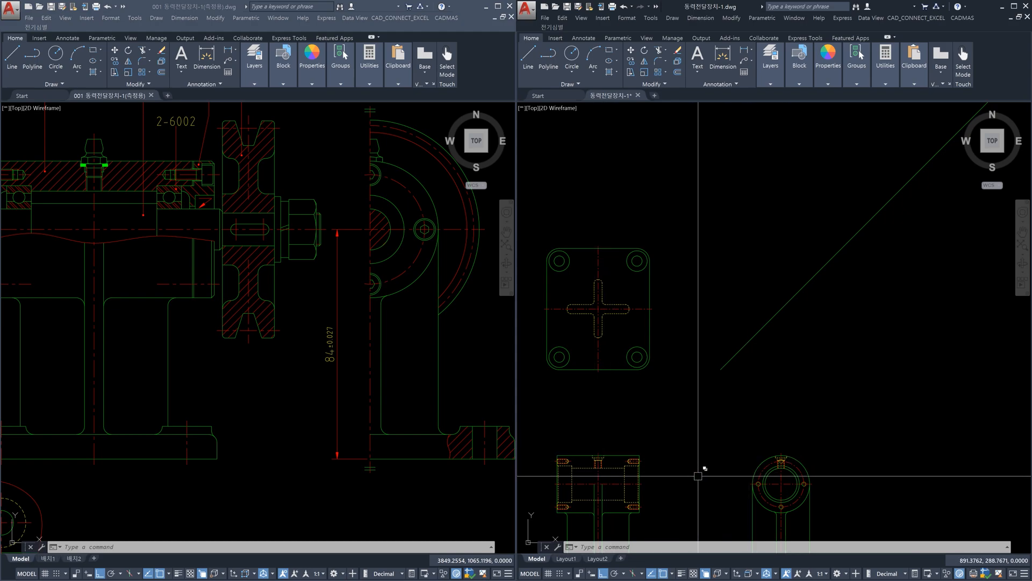
middle_drag(693, 476, 807, 452)
scroll(807, 452, up, 2)
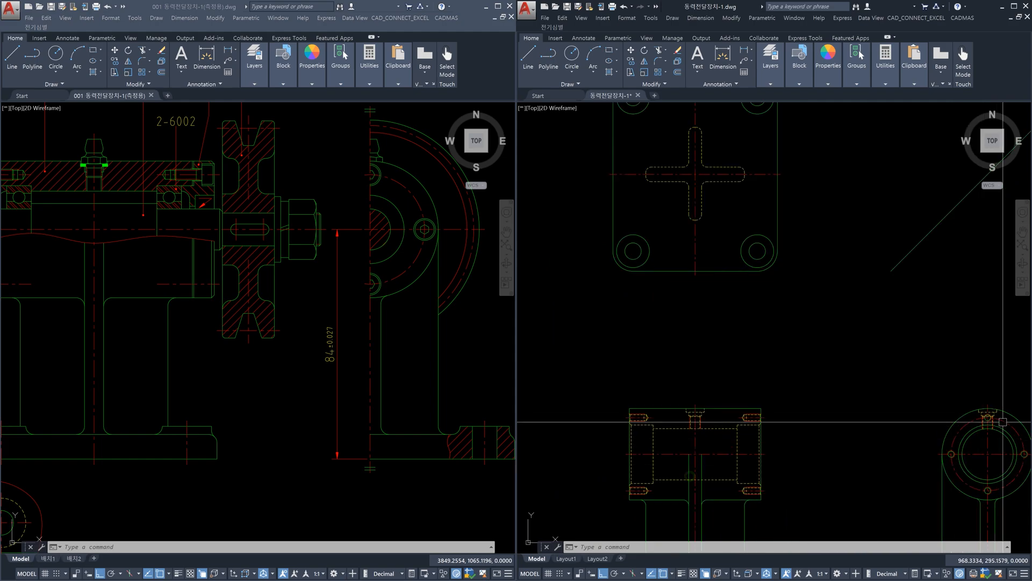
middle_drag(792, 491, 829, 472)
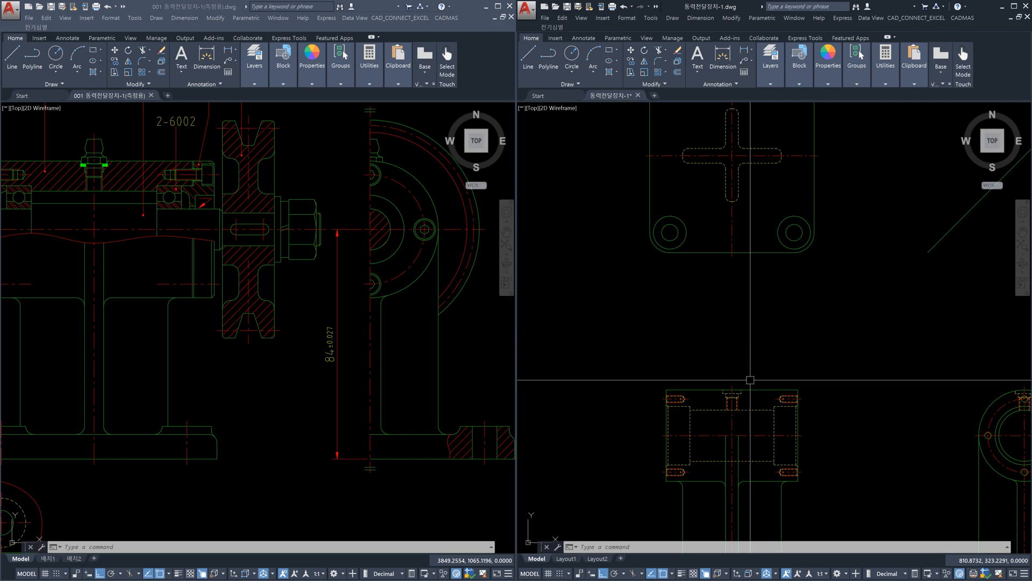
middle_drag(755, 390, 735, 346)
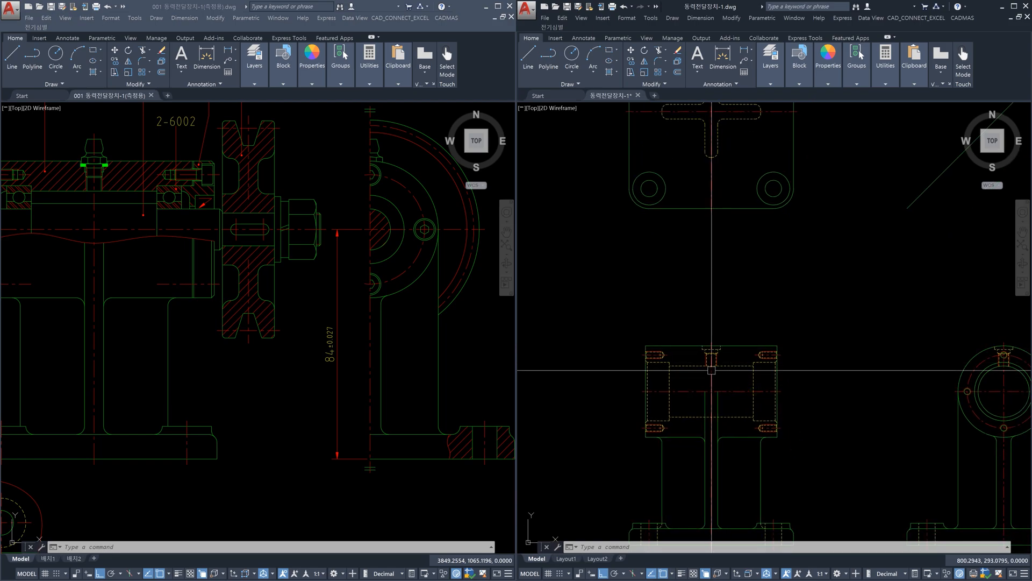
Step: Start copying the cylindrical housing in the front view without its horizontal centerline, with the base point where that centerline meets the right edge
text(co)
key(Return)
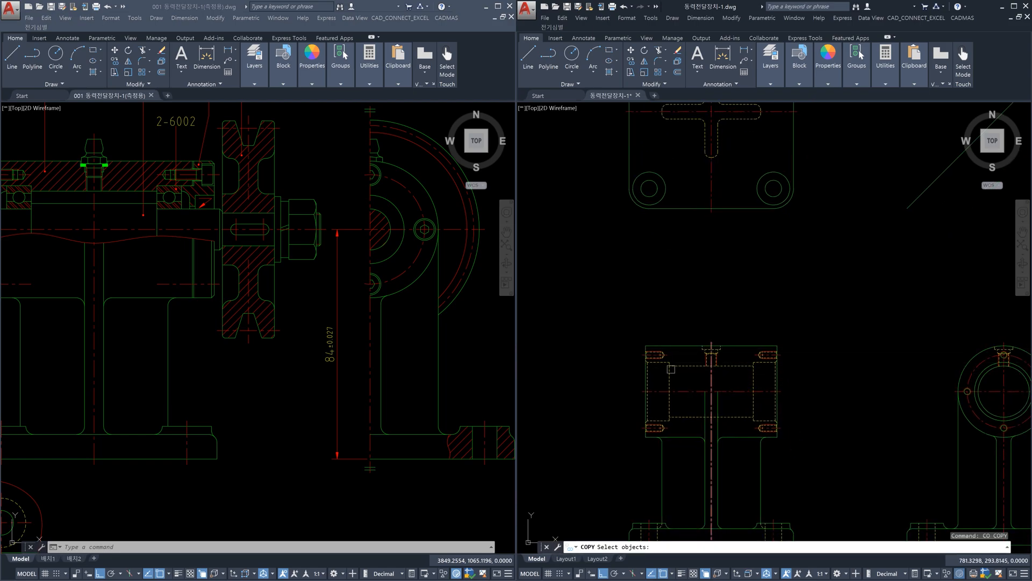
scroll(651, 403, up, 2)
middle_drag(623, 304, 588, 272)
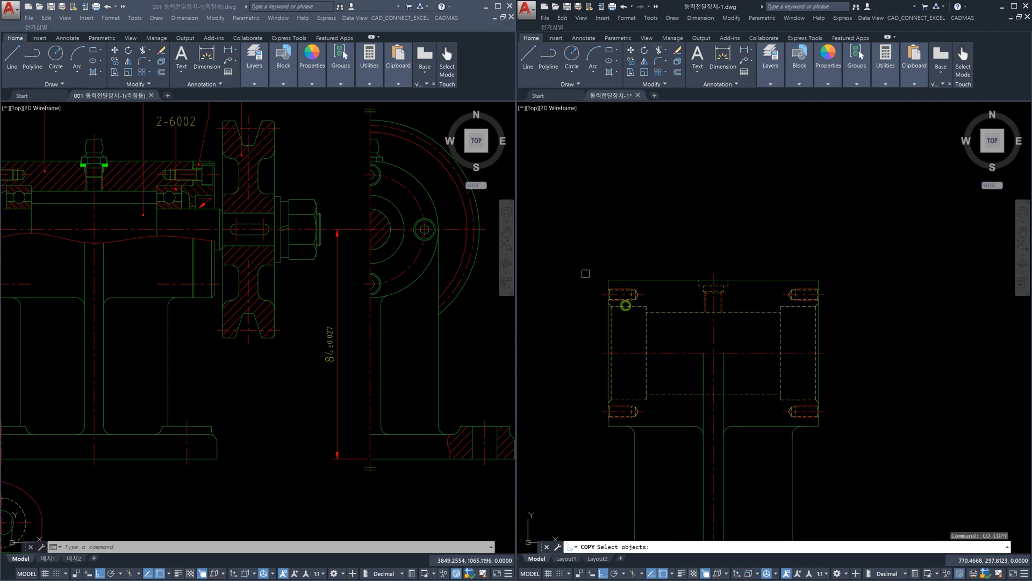
click(580, 255)
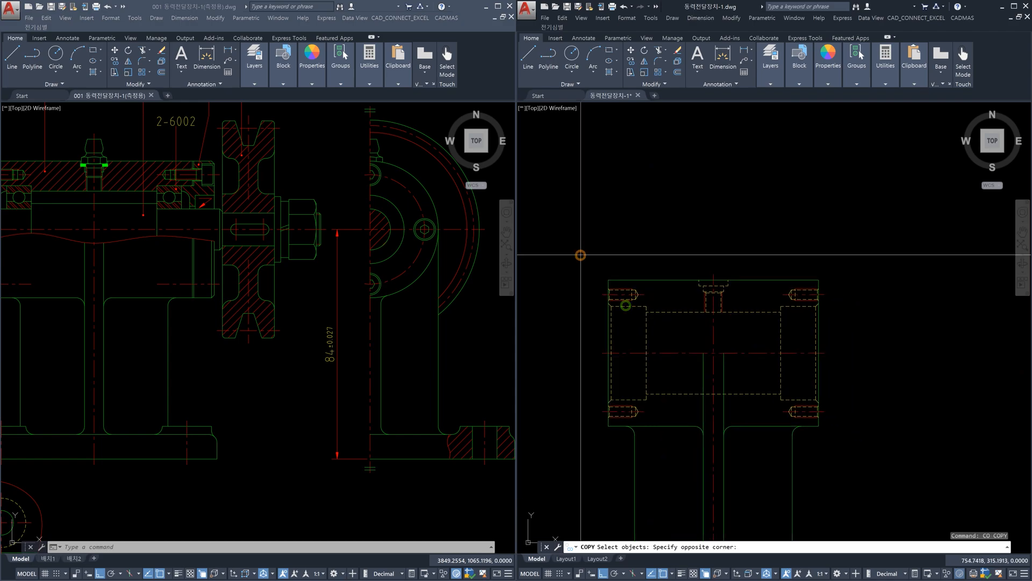
click(838, 429)
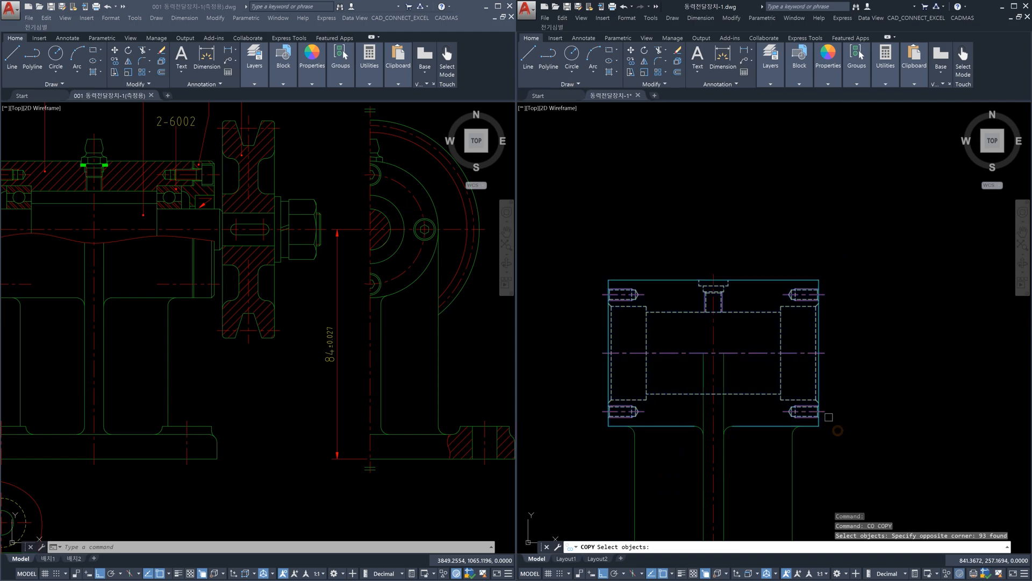
scroll(796, 355, down, 4)
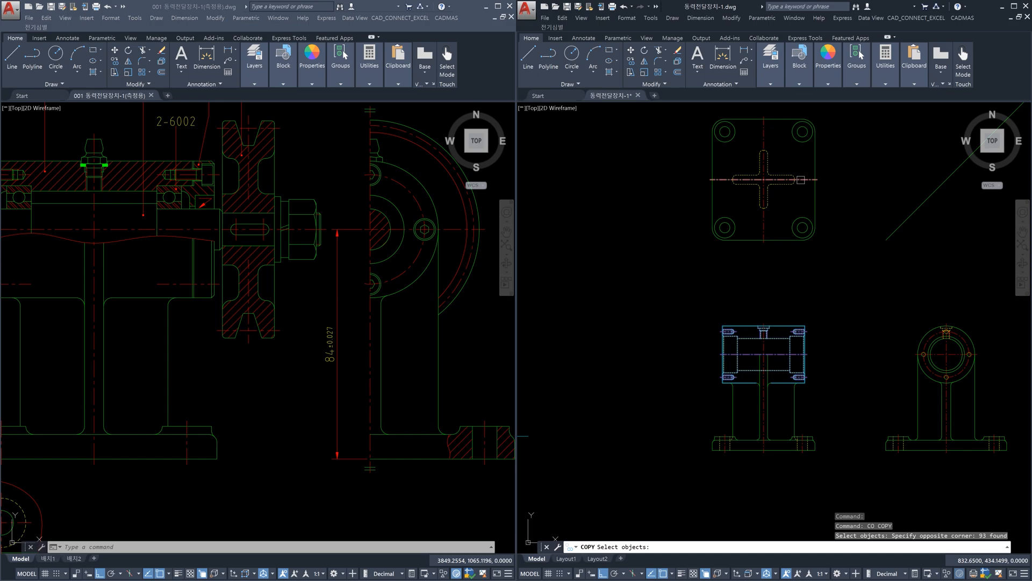
scroll(791, 355, up, 4)
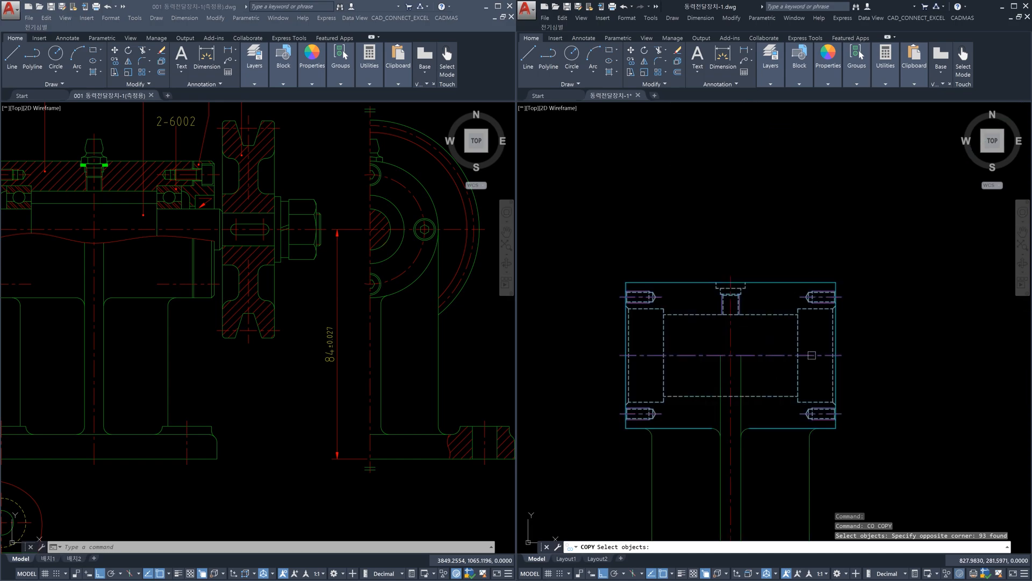
click(812, 355)
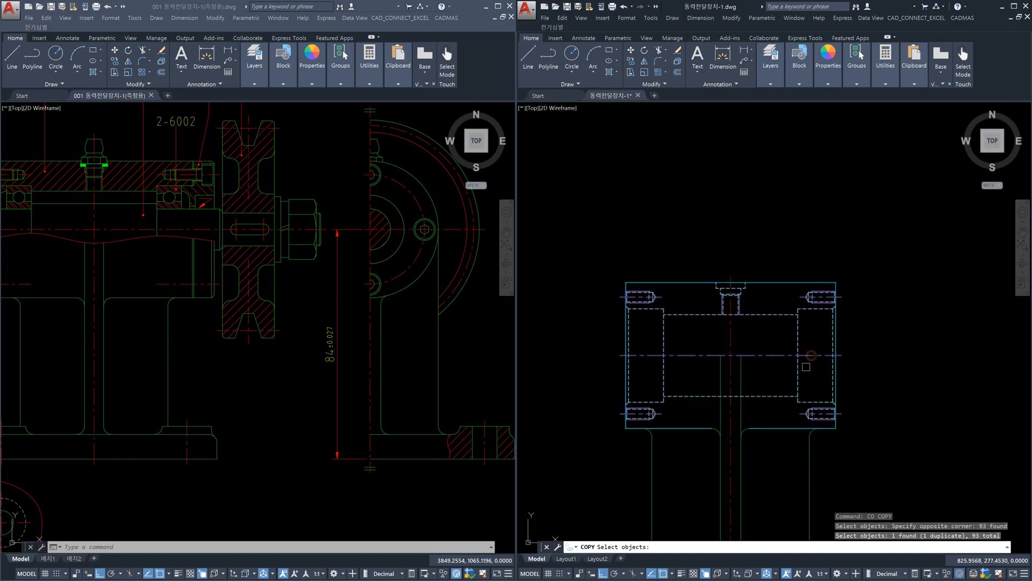
shift+click(806, 355)
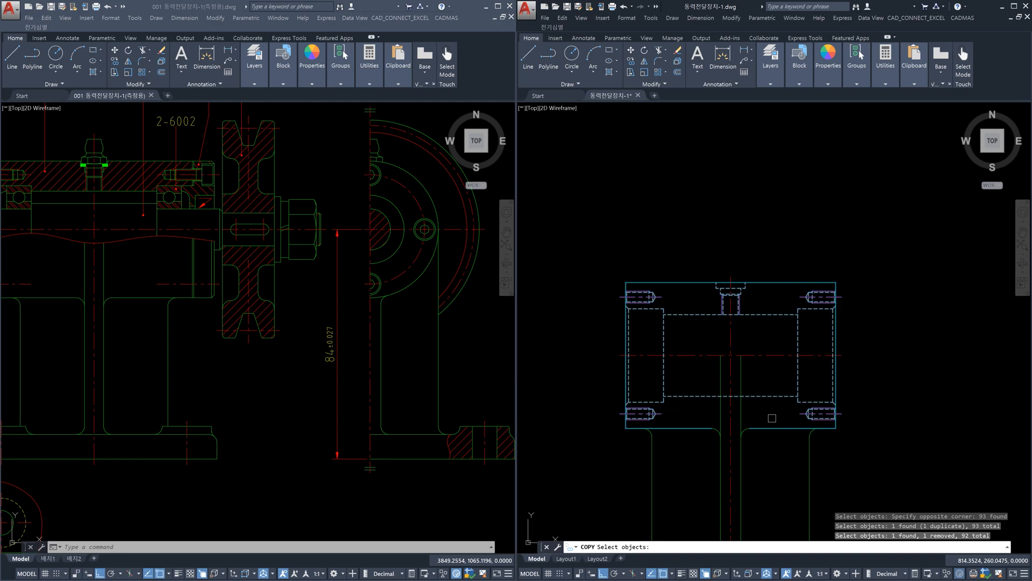
key(Return)
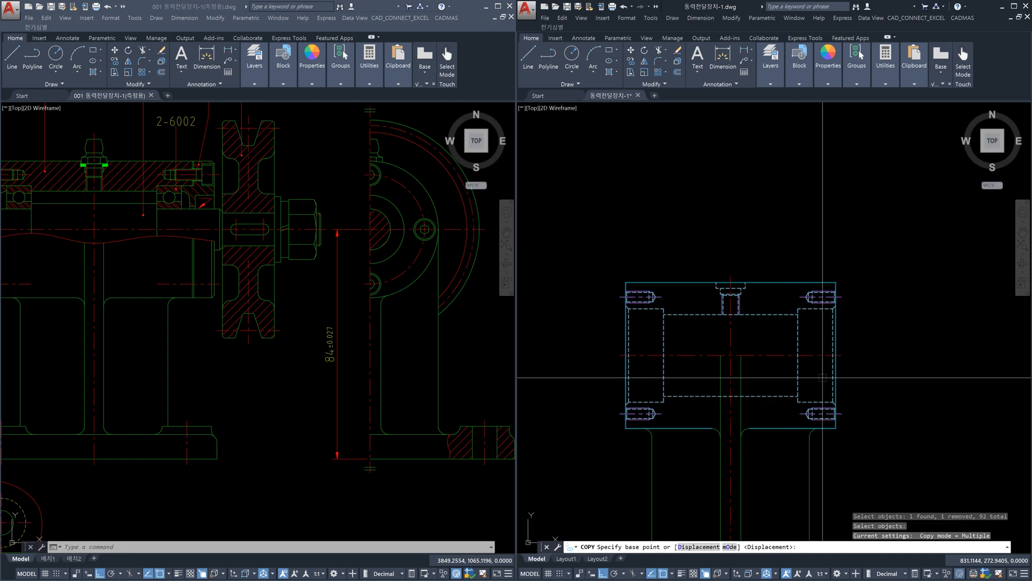
scroll(827, 374, up, 4)
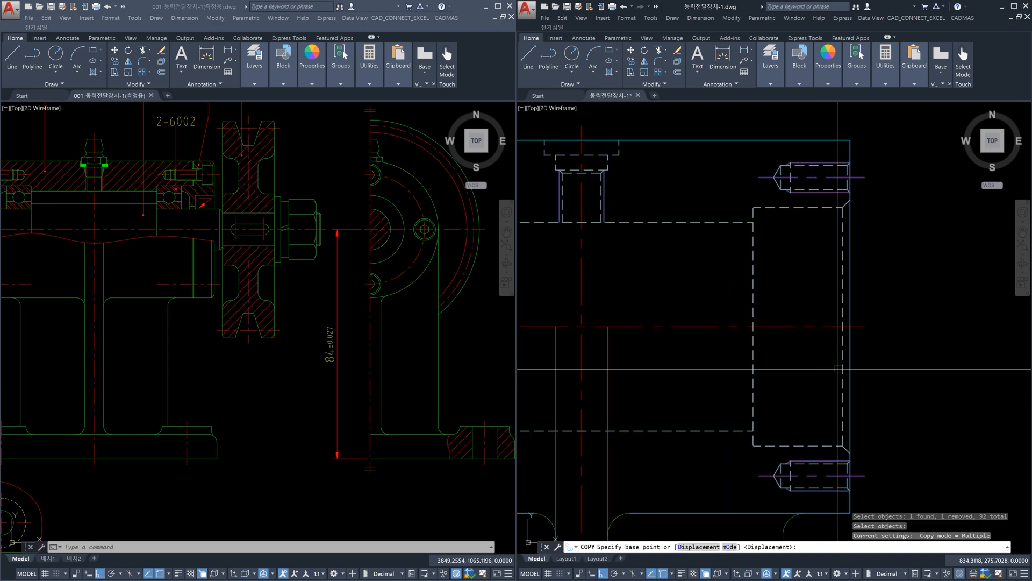
click(849, 327)
Step: Try to place the housing copy over the base plate in the top view, and undo the placement
scroll(850, 326, down, 6)
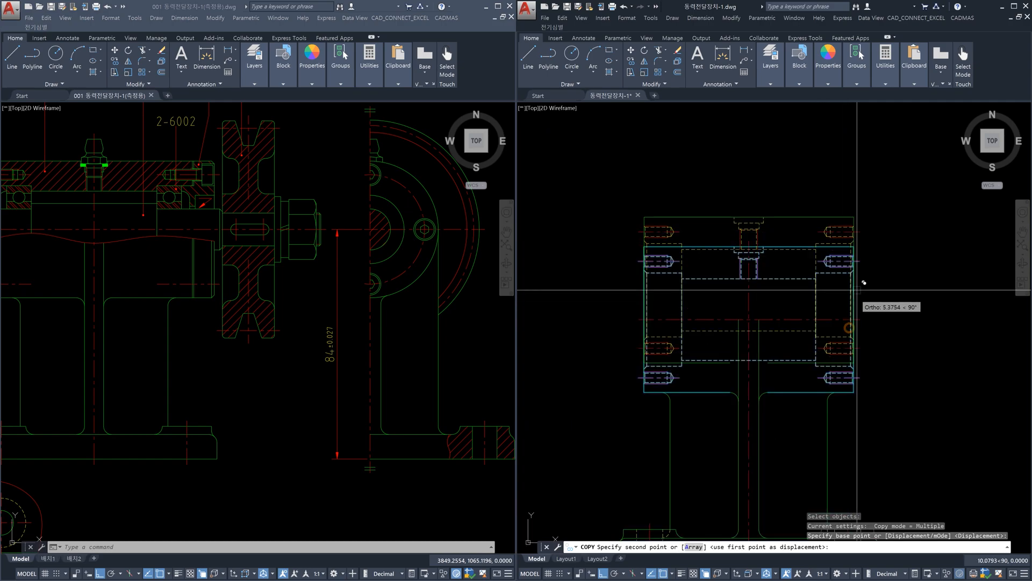
scroll(849, 250, up, 5)
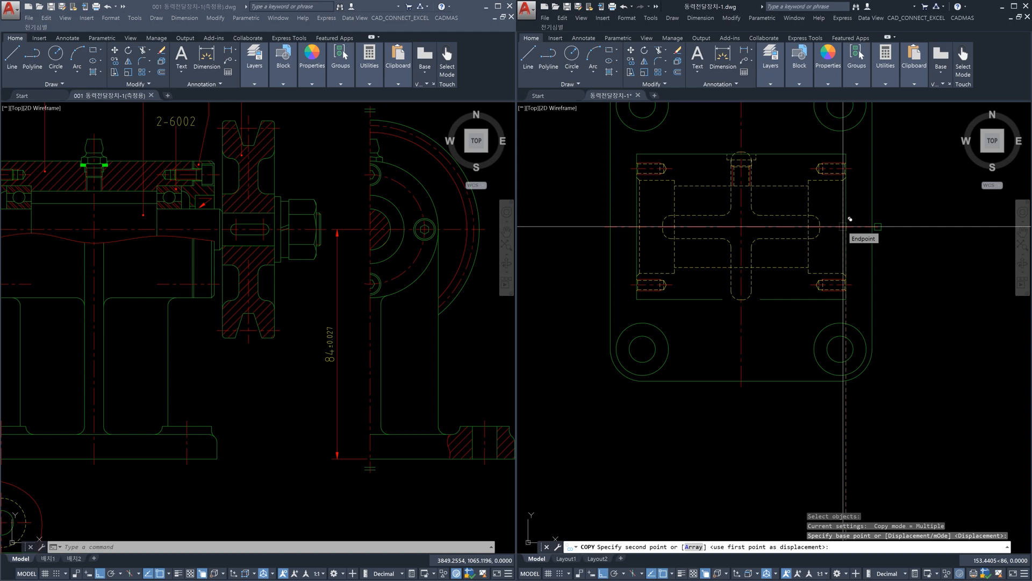
shift+right_click(844, 271)
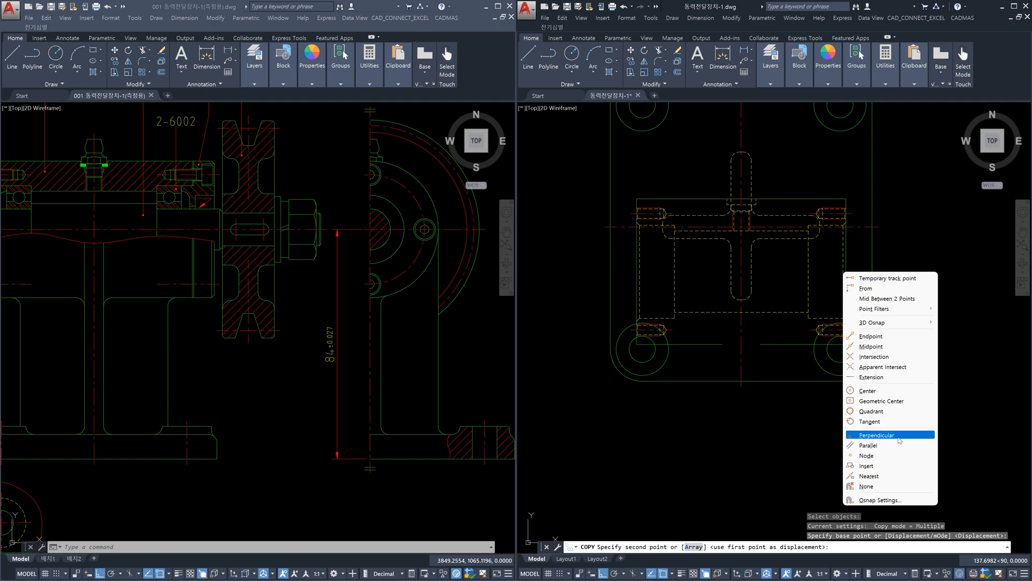
click(947, 261)
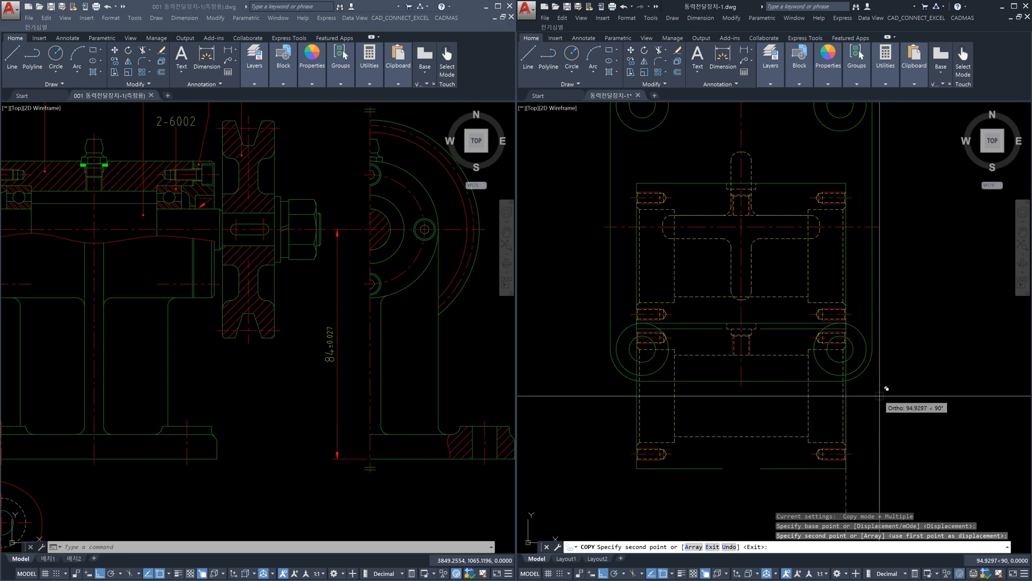
key(ctrl+z)
Step: Turn on polar tracking and place the housing copy straight above the original, on the base plate's horizontal centerline in the top view
scroll(881, 377, down, 5)
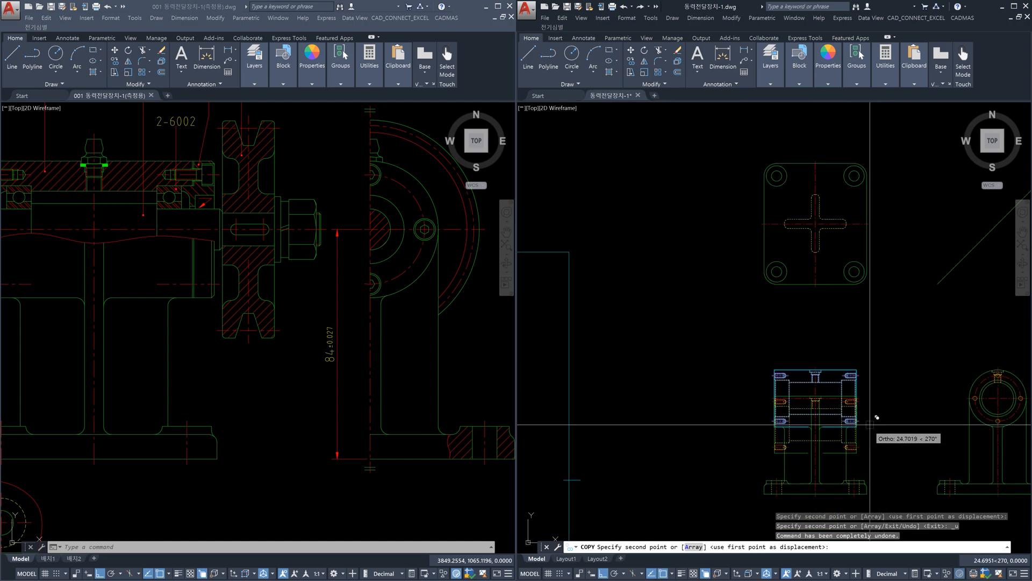
scroll(882, 368, up, 6)
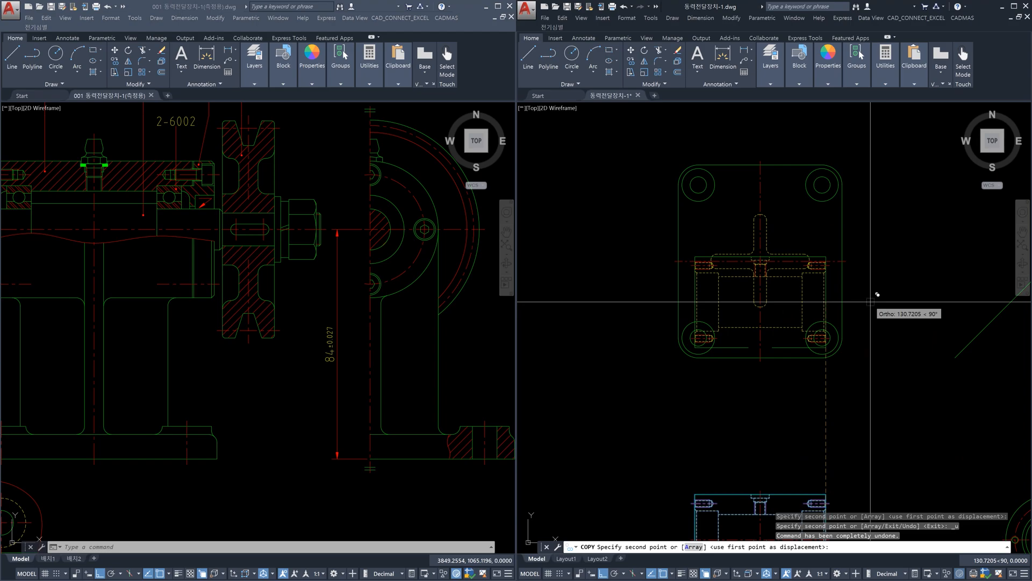
key(F10)
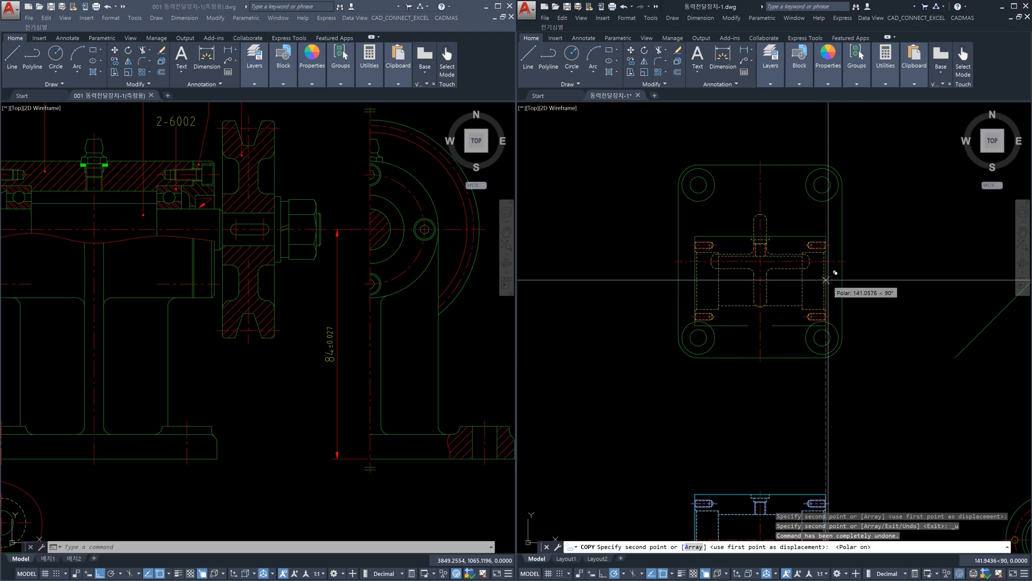
scroll(826, 262, up, 4)
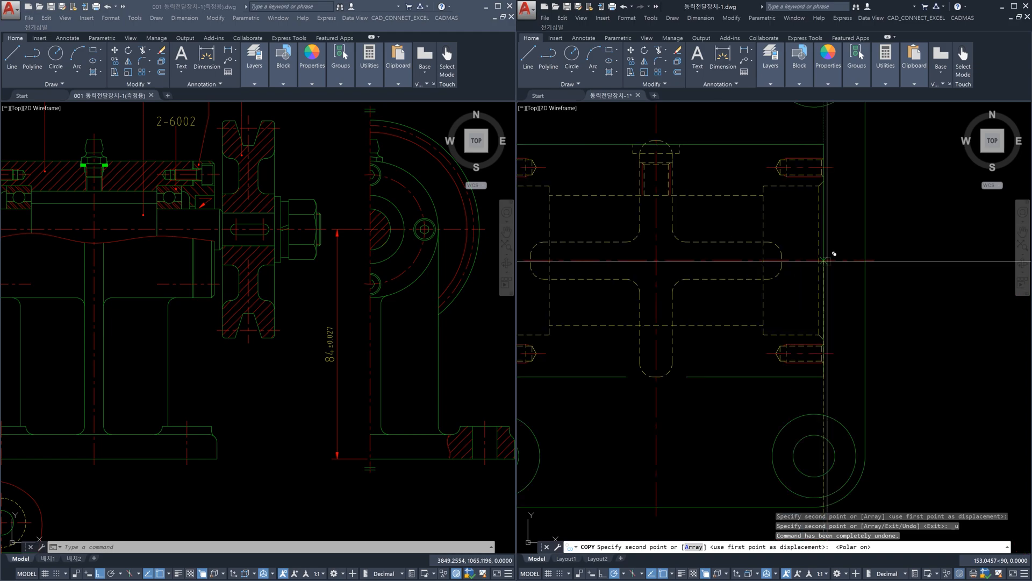
scroll(826, 261, down, 4)
scroll(825, 261, up, 2)
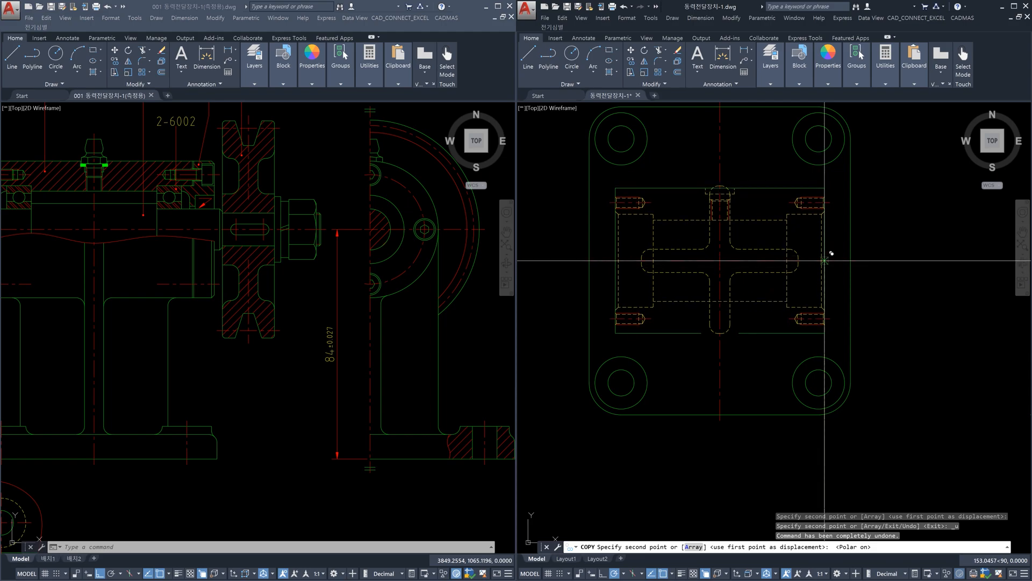
click(824, 261)
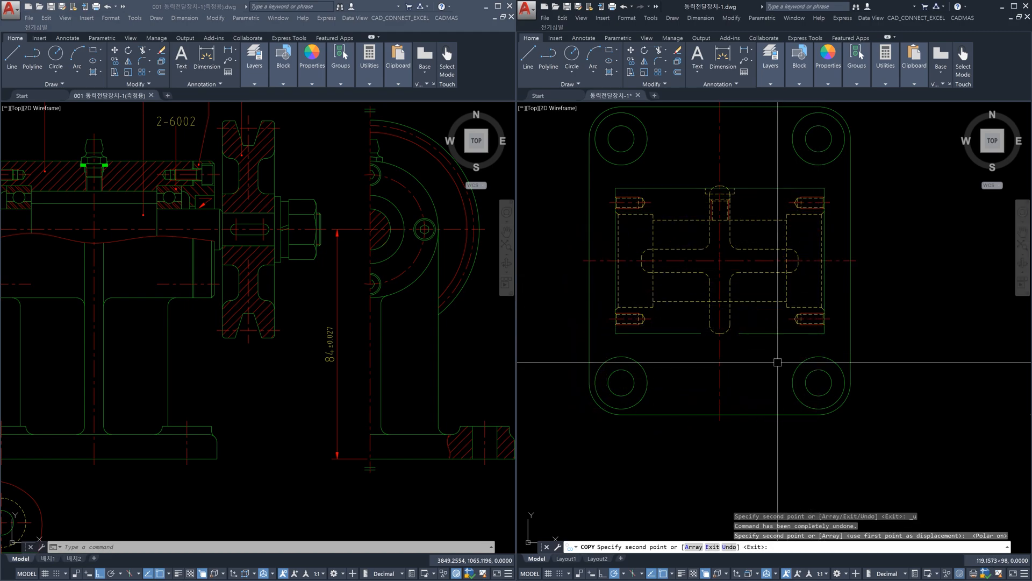
key(Escape)
scroll(727, 185, up, 6)
scroll(727, 186, down, 6)
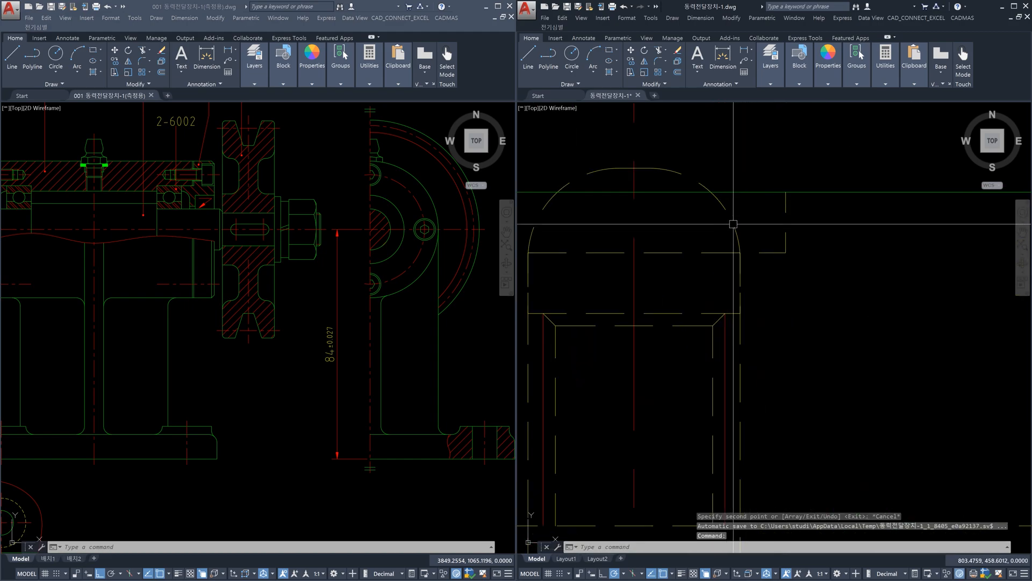
scroll(727, 225, up, 6)
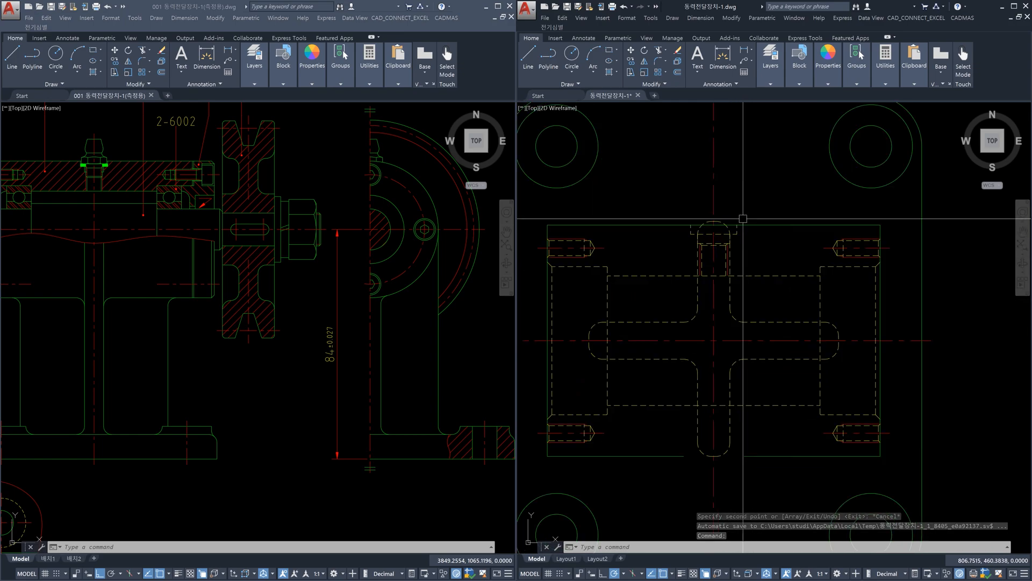
scroll(693, 233, down, 6)
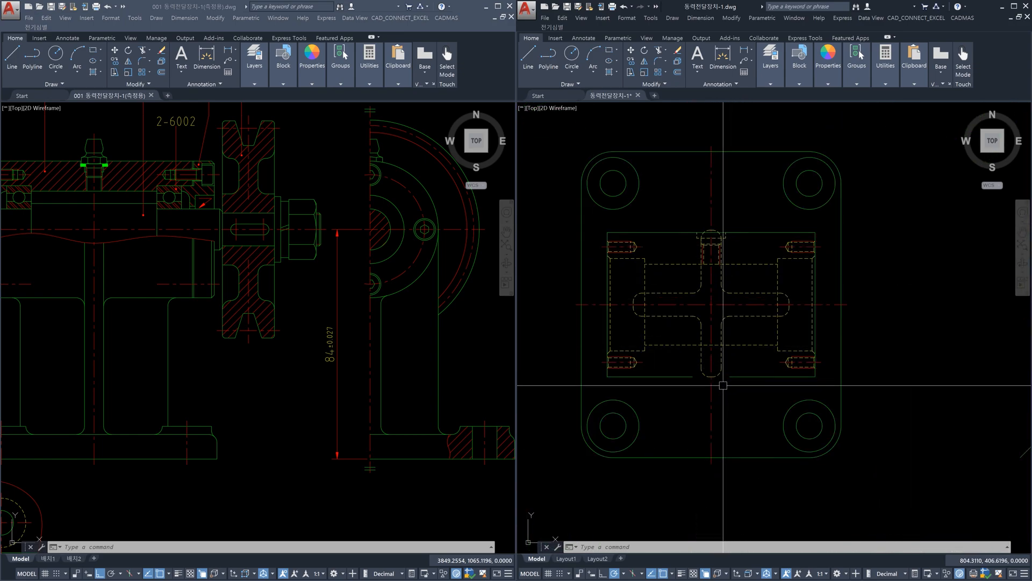
scroll(704, 370, up, 6)
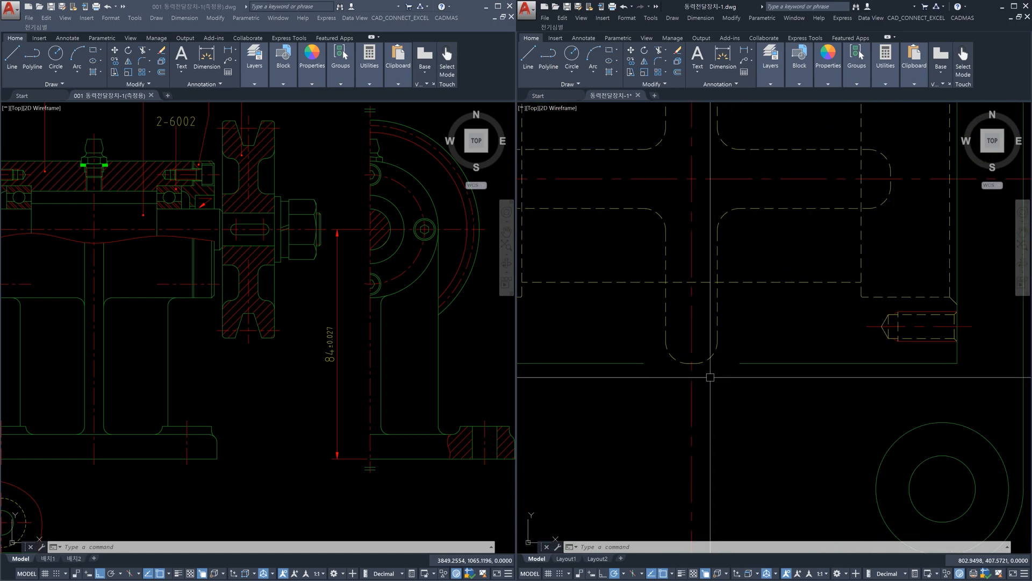
text(XL)
key(Return)
click(737, 363)
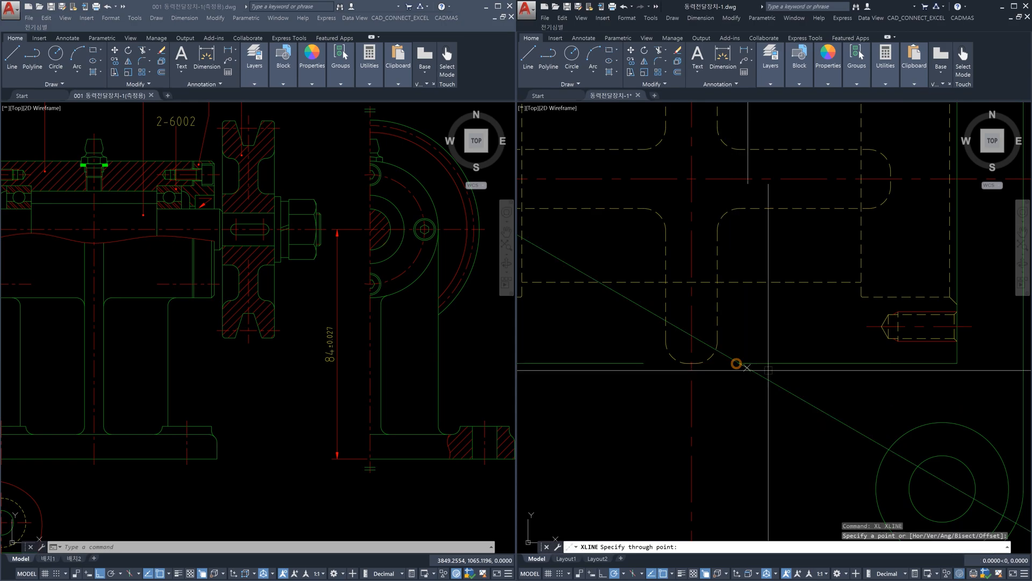
key(Escape)
Step: Draw a vertical construction line through the right edge of the support in the side view, crossing the diagonal projection line
scroll(743, 337, down, 5)
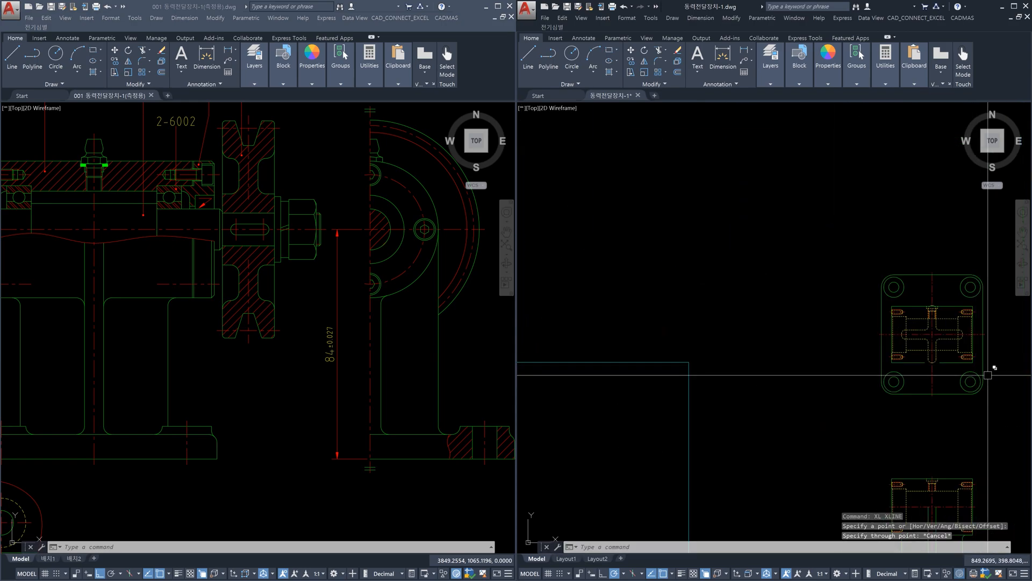
middle_drag(743, 337, 673, 206)
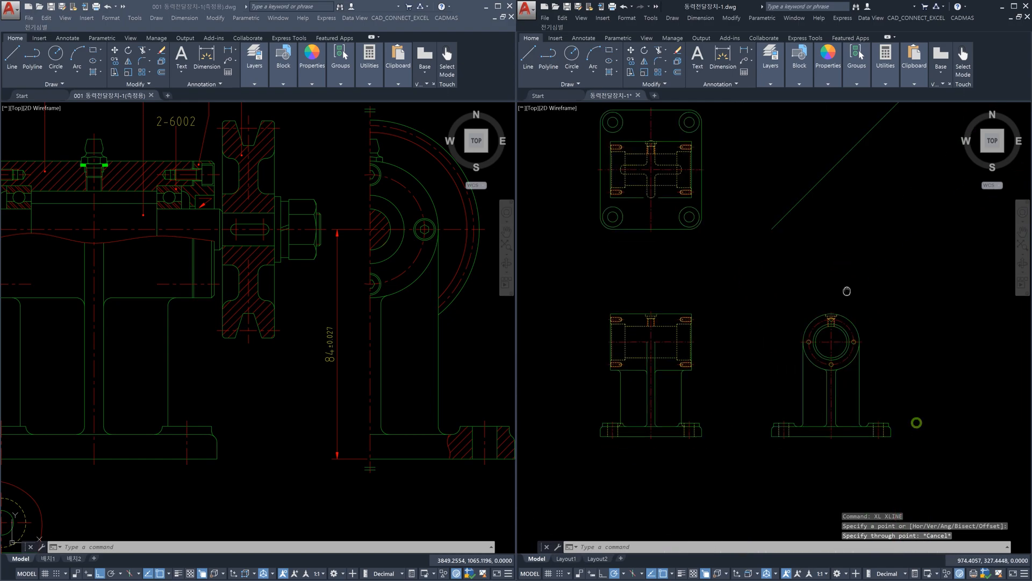
text(XL)
key(Return)
click(859, 390)
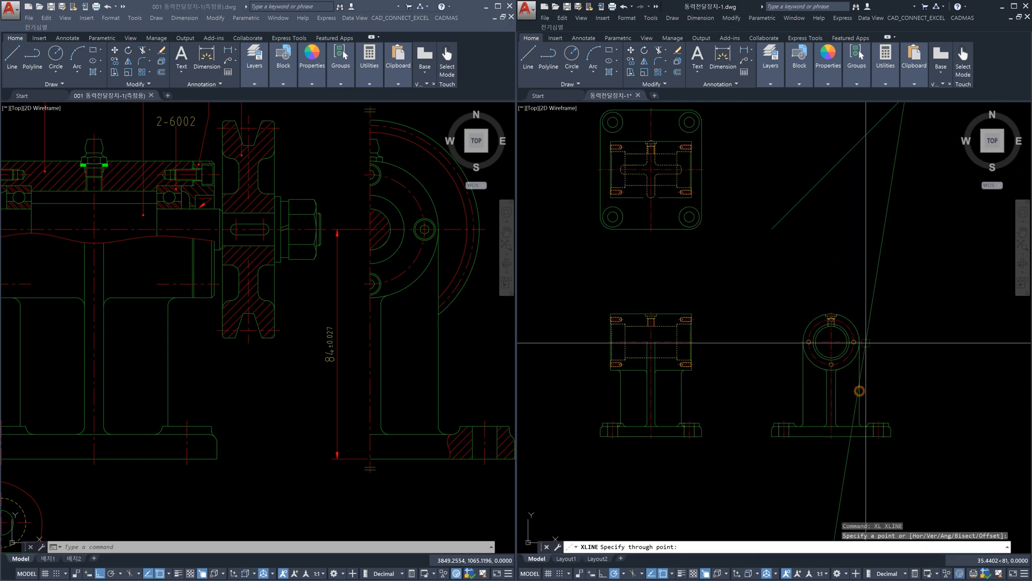
click(858, 181)
key(Return)
Step: Draw a horizontal construction line across the top view from the intersection of the vertical construction line and the diagonal projection line
key(Return)
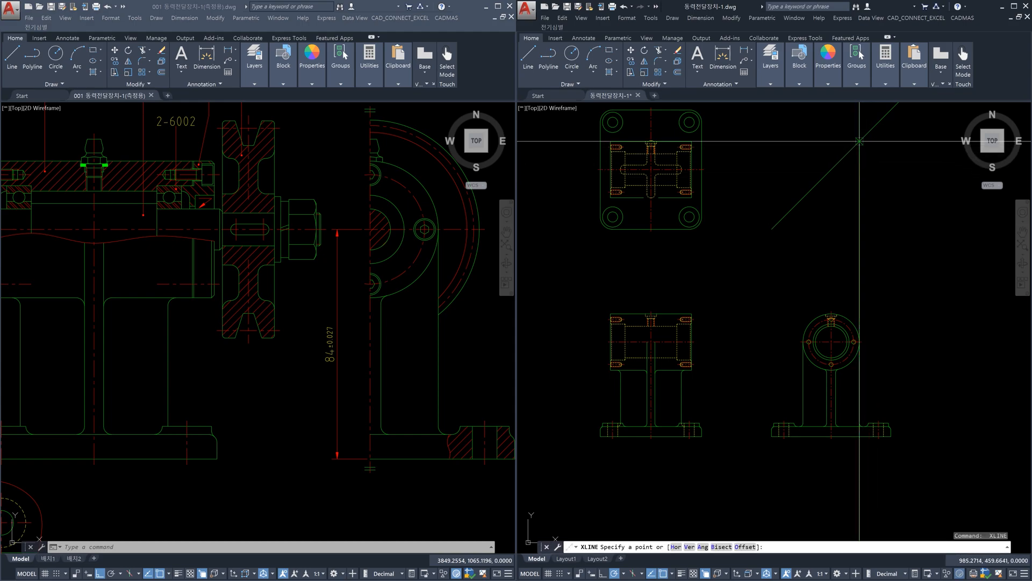
click(860, 142)
click(795, 143)
key(Escape)
scroll(653, 172, up, 6)
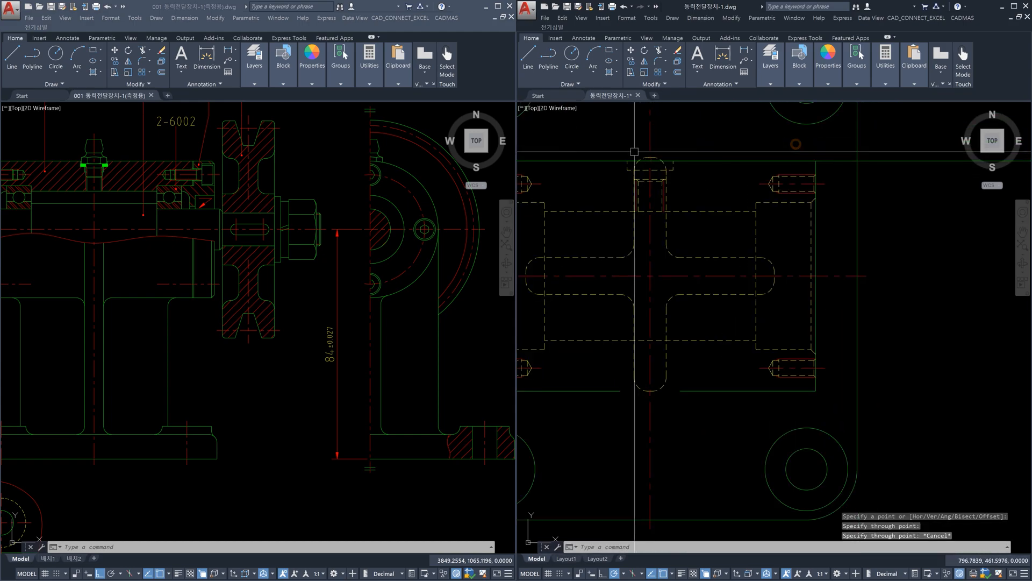
Step: Delete the vertical and horizontal construction lines that cross at the diagonal projection line
scroll(770, 224, down, 5)
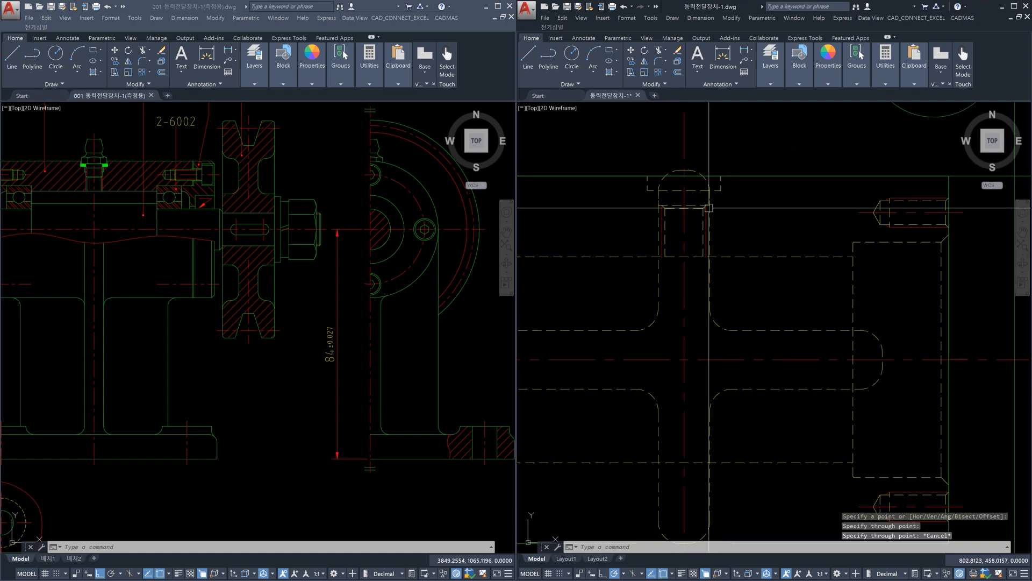
scroll(770, 225, down, 3)
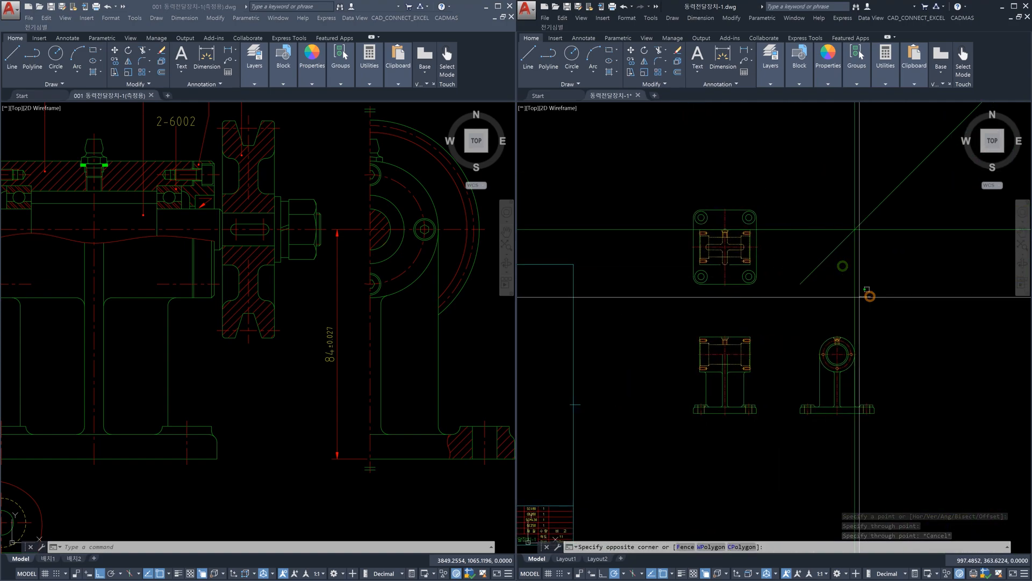
click(851, 299)
click(808, 230)
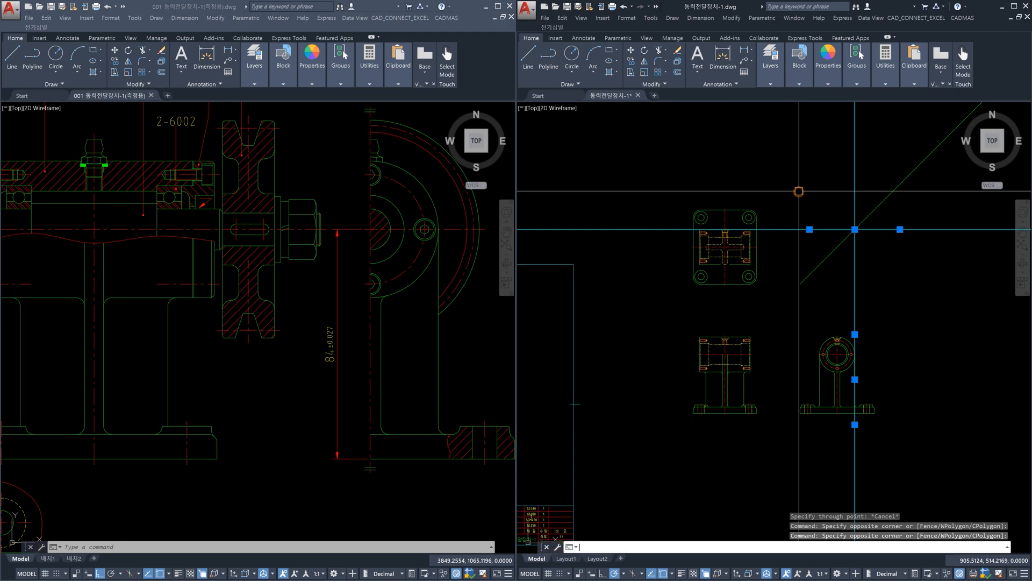
key(Delete)
Step: Add a linear dimension in the top view from the horizontal centerline to the upper rounded end of the vertical rib
scroll(772, 237, up, 5)
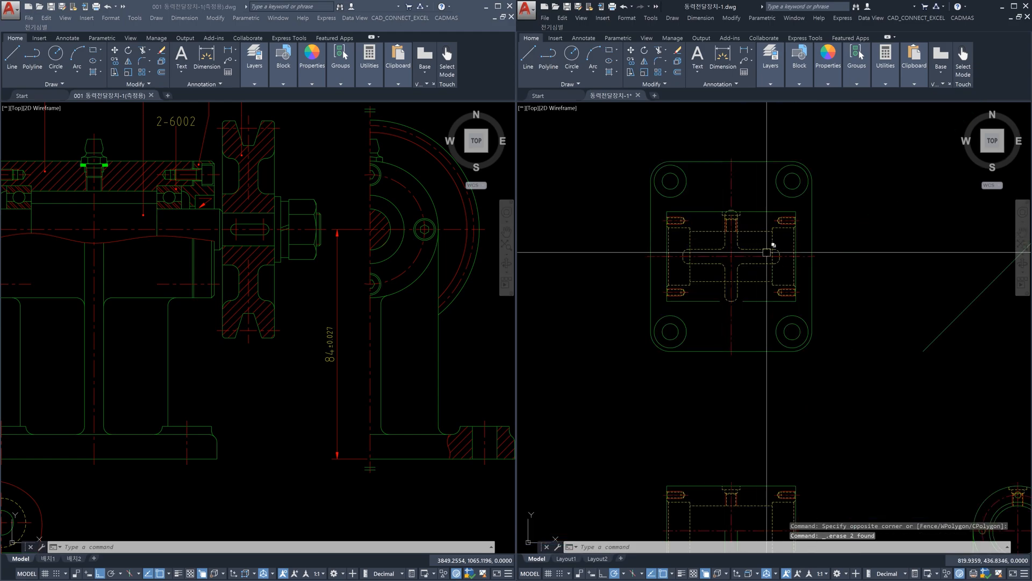
text(dli)
key(Return)
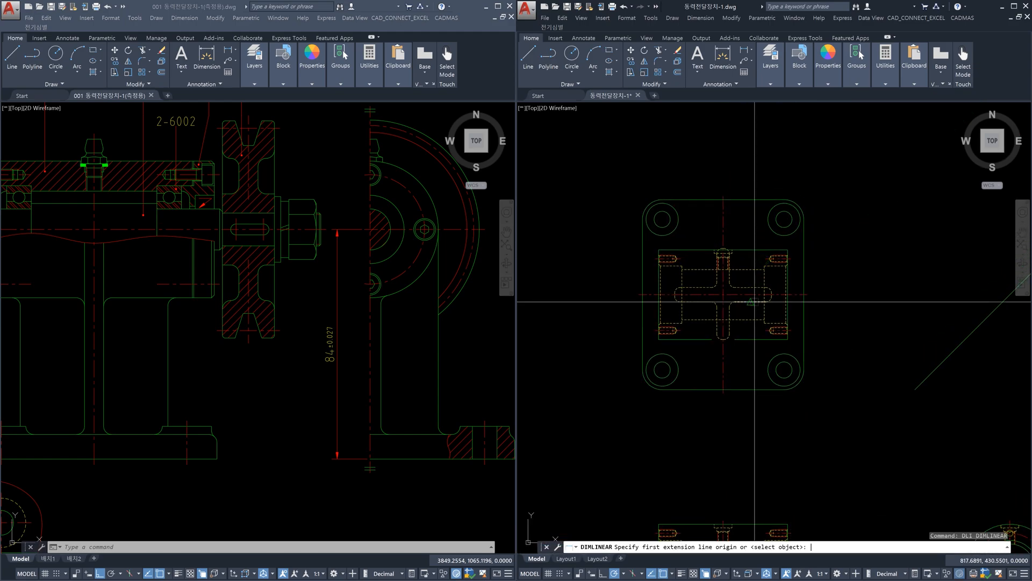
scroll(761, 299, up, 3)
scroll(902, 284, down, 2)
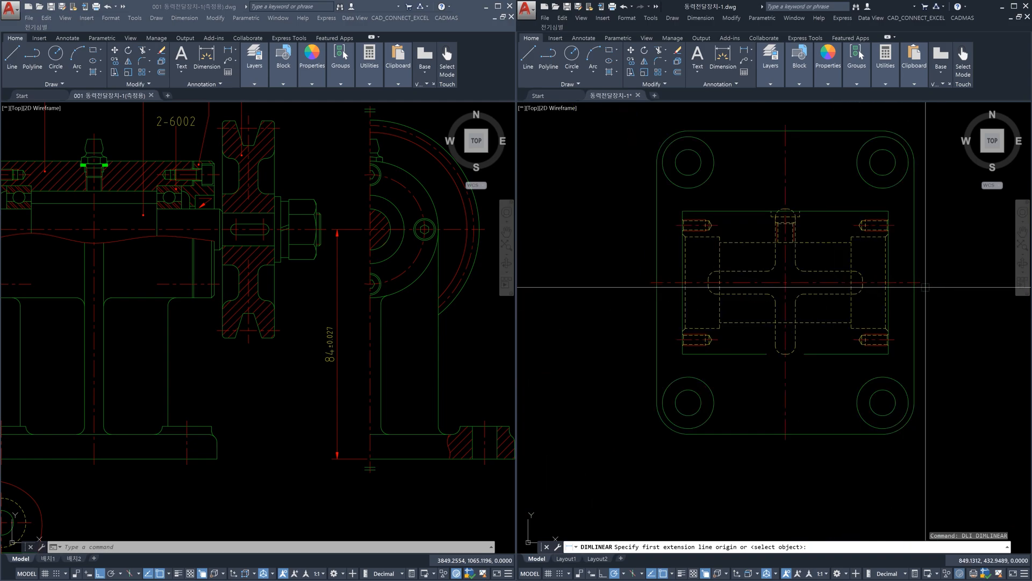
click(923, 284)
scroll(815, 226, up, 4)
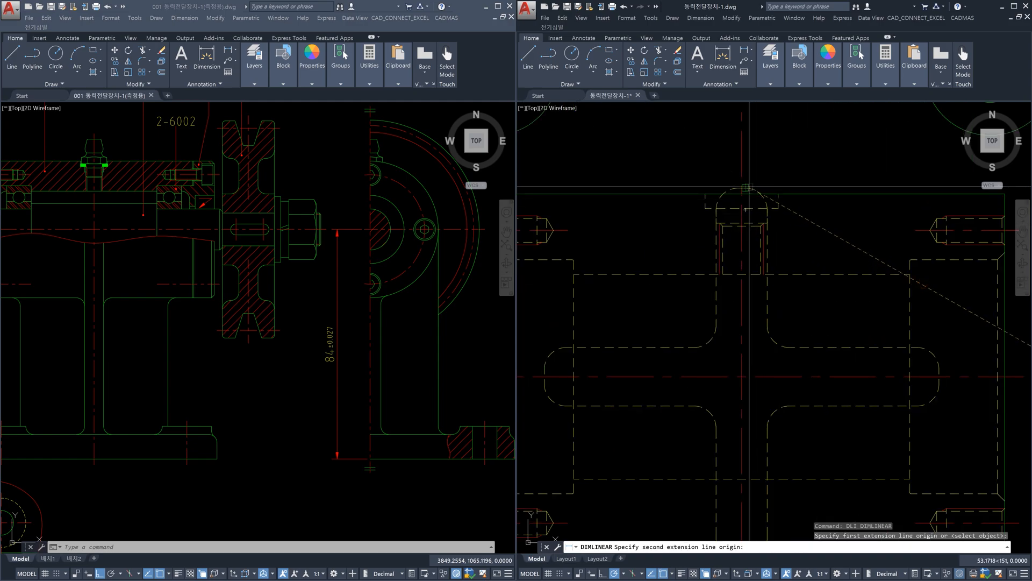
click(749, 188)
scroll(914, 237, down, 3)
scroll(933, 240, up, 2)
click(860, 245)
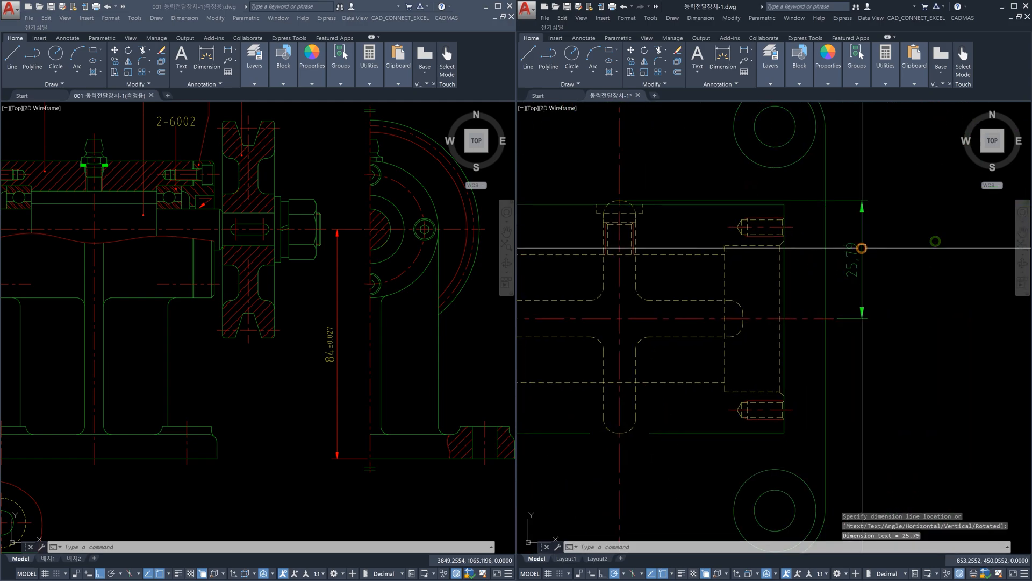
Step: Try to dimension from the horizontal centerline to the vertical rib's lower end, and delete the dimension above the centerline
key(space)
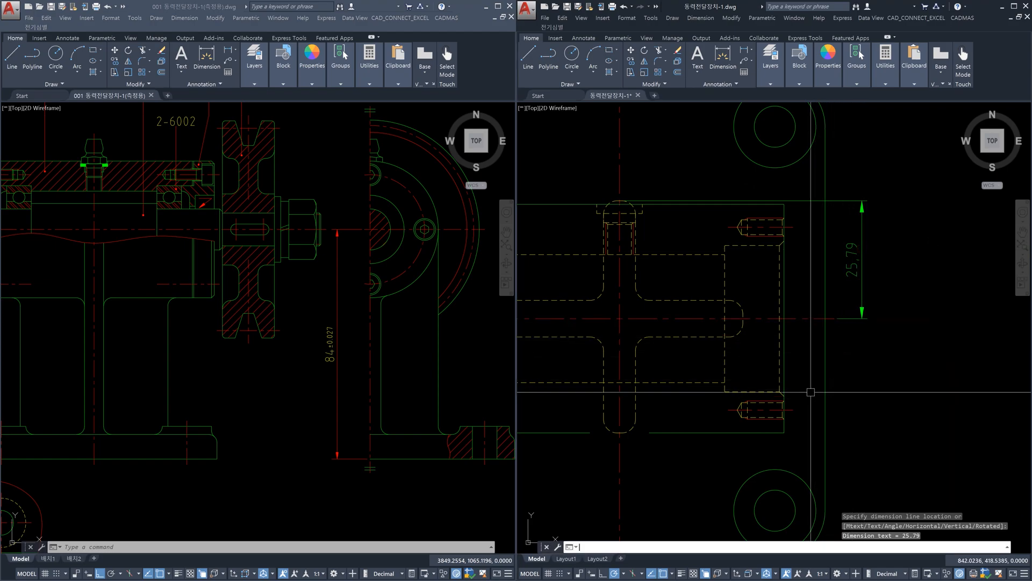
click(832, 318)
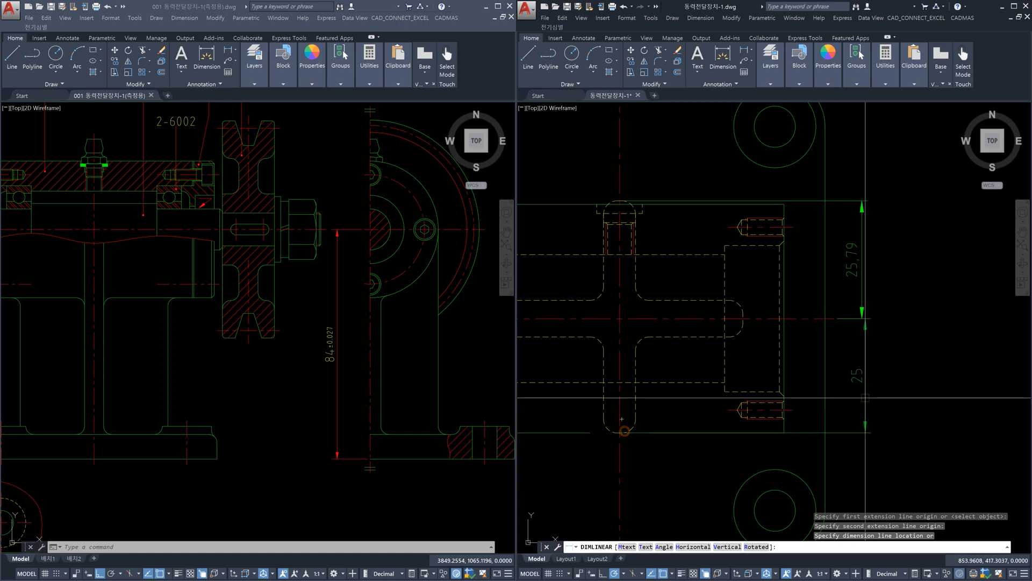
key(Escape)
click(876, 324)
click(859, 291)
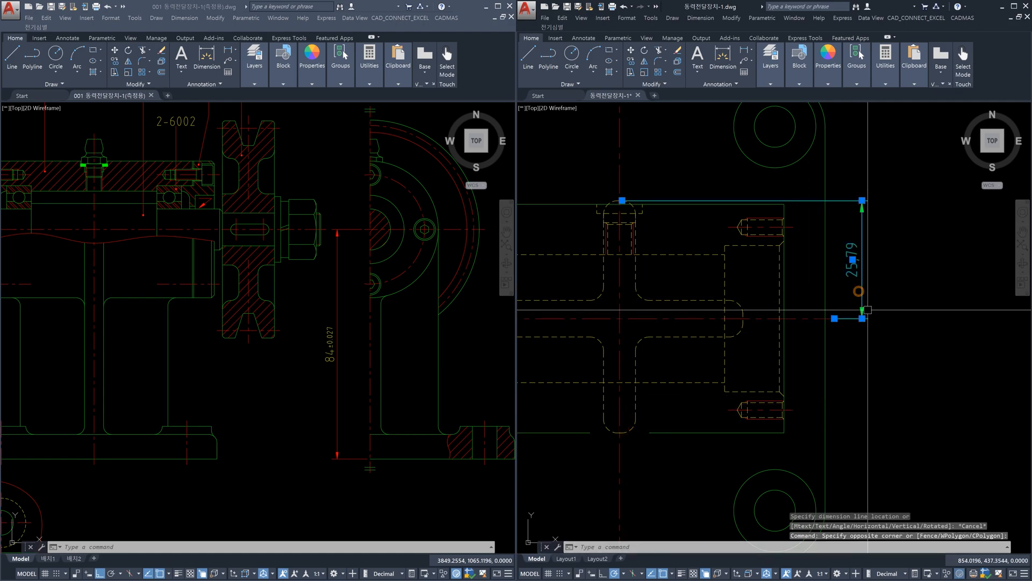
key(Delete)
Step: Compare the housing in the front and top views, and check the housing's upper edge line in the top view
middle_drag(741, 361, 852, 352)
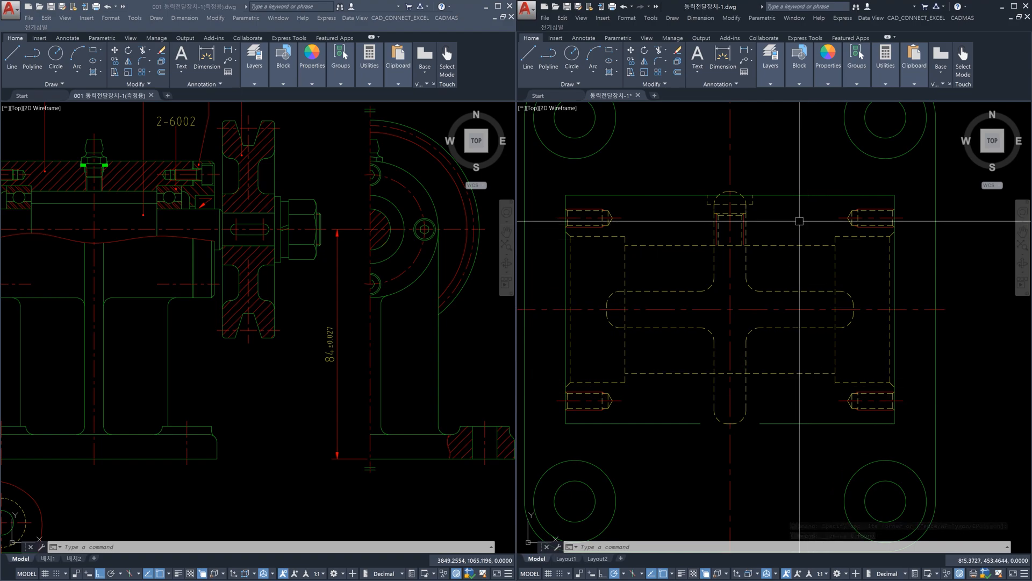
scroll(813, 398, down, 4)
scroll(771, 397, up, 1)
scroll(771, 398, up, 4)
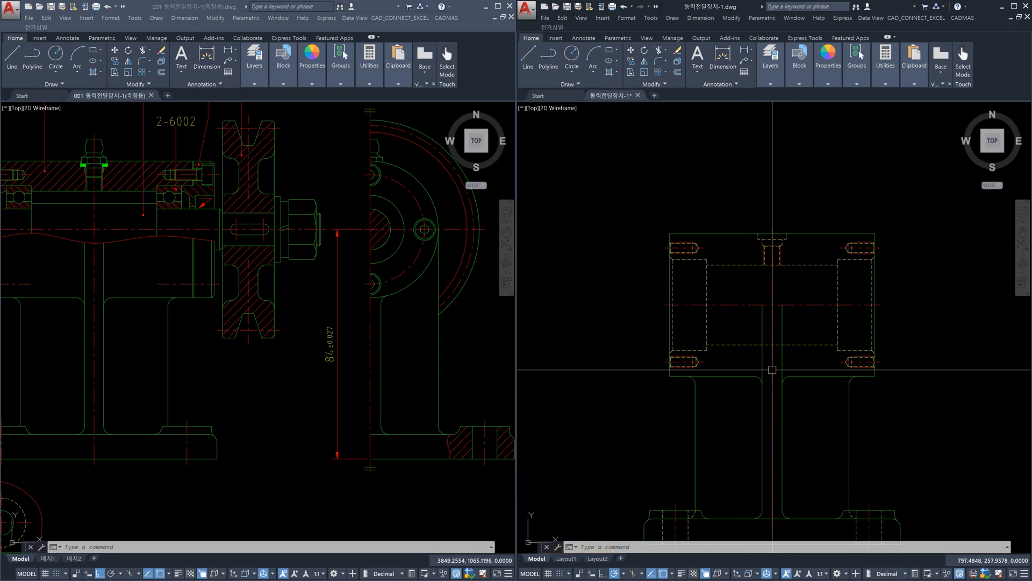
scroll(795, 309, down, 4)
scroll(783, 293, up, 5)
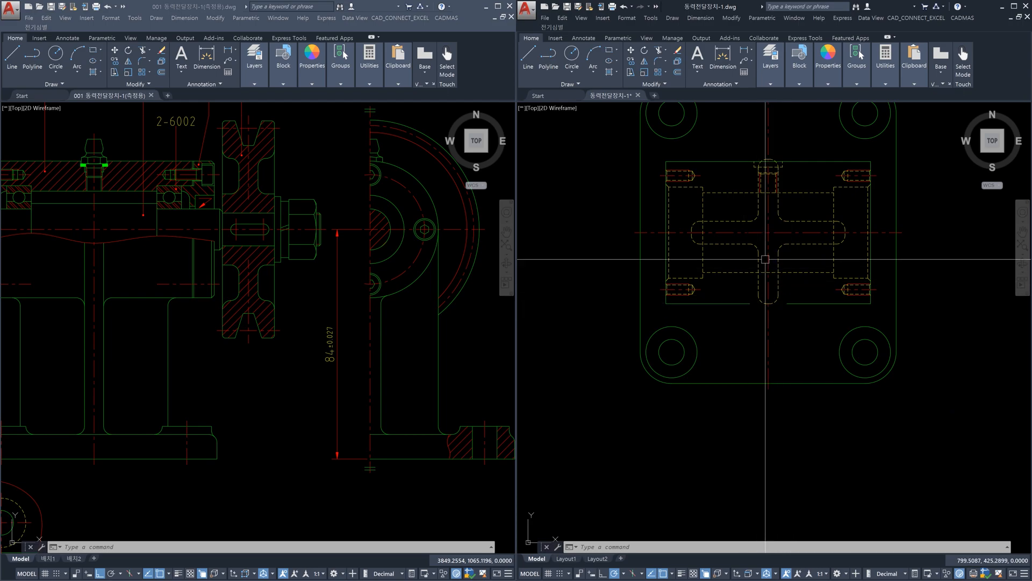
click(737, 161)
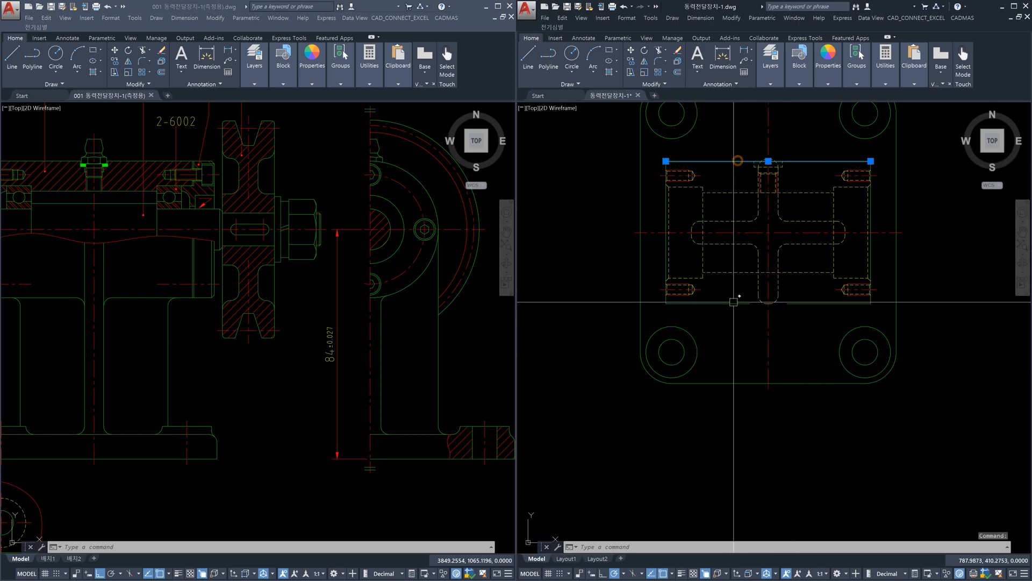
key(Delete)
key(Escape)
Step: Draw a line across the gap in the housing's lower edge in the top view
scroll(758, 315, up, 2)
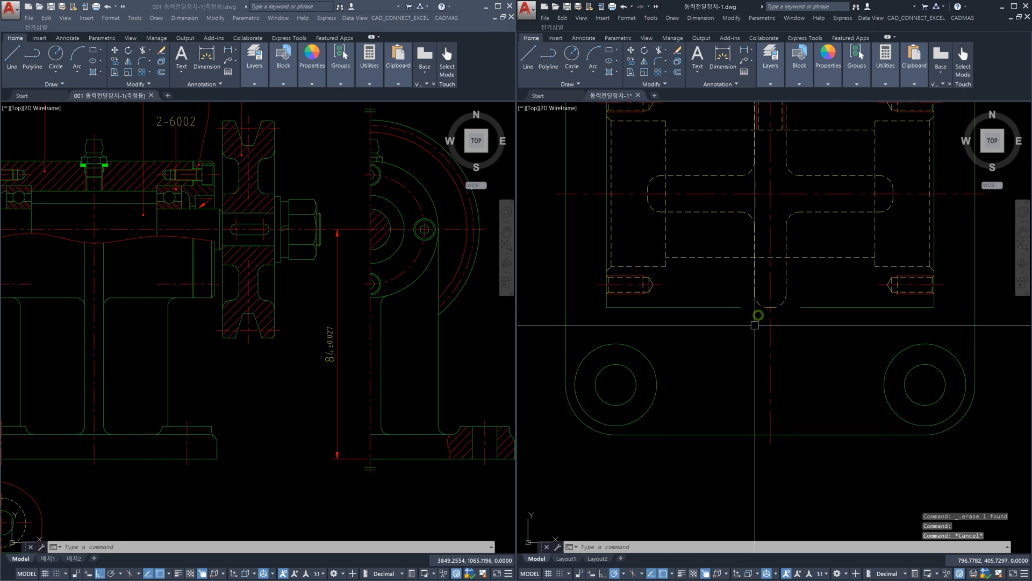
text(L)
key(Return)
click(743, 307)
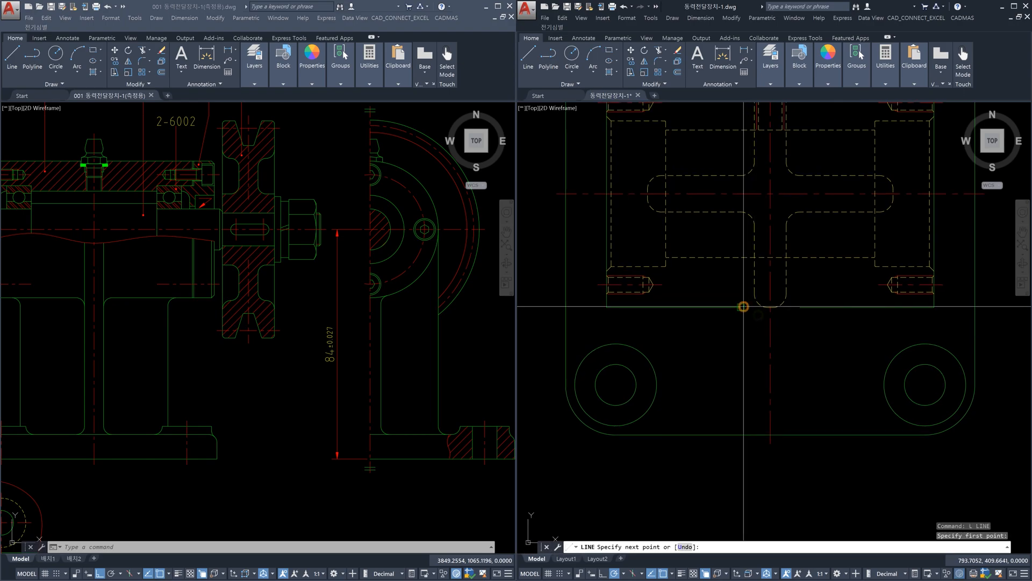
click(797, 307)
key(Escape)
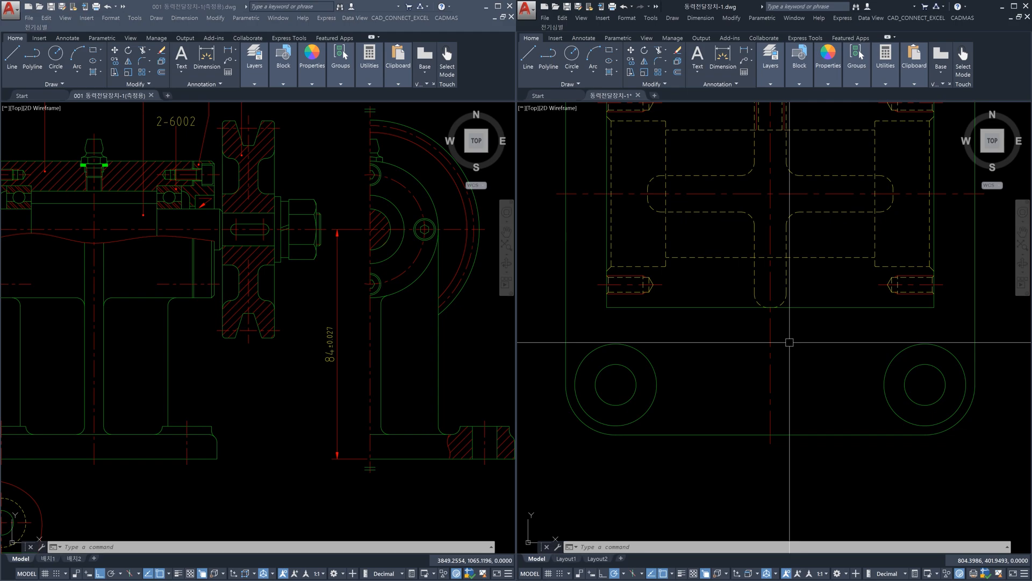
Step: Examine the short line bridging the gap to see whether the housing's lower edge is one continuous object
scroll(790, 342, up, 3)
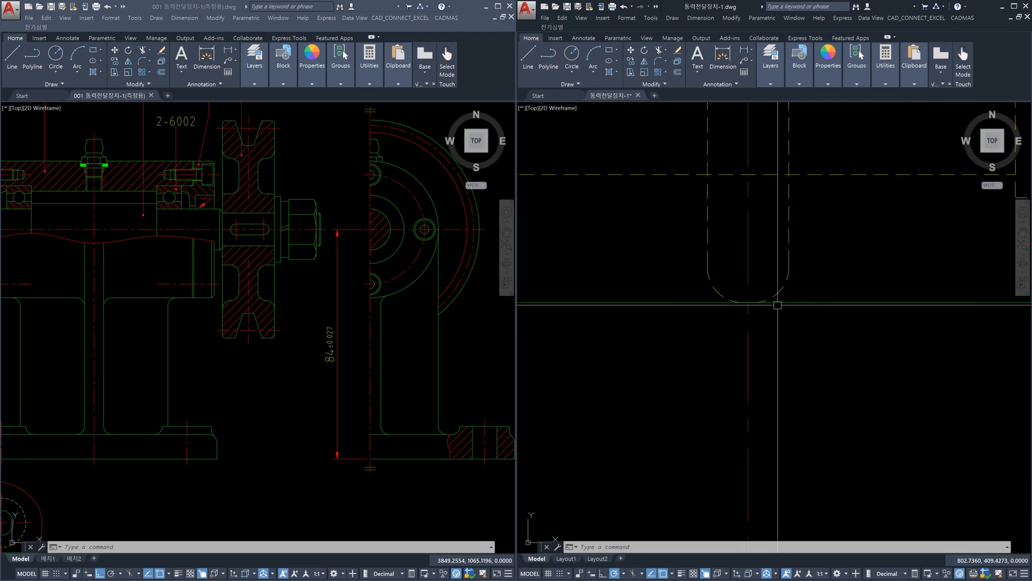
click(778, 302)
scroll(795, 346, down, 6)
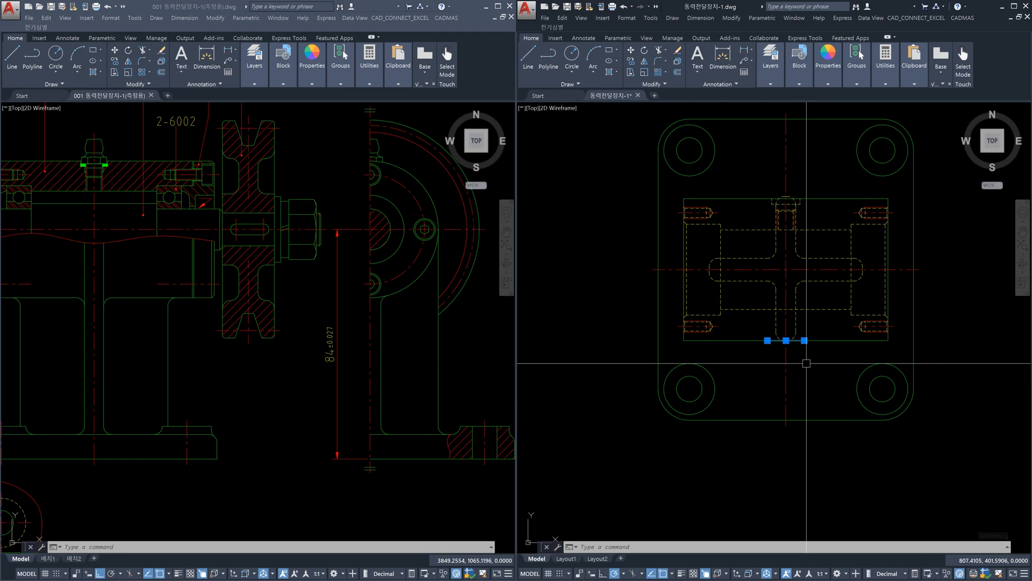
key(Escape)
scroll(795, 339, up, 2)
scroll(794, 339, up, 2)
scroll(794, 339, down, 2)
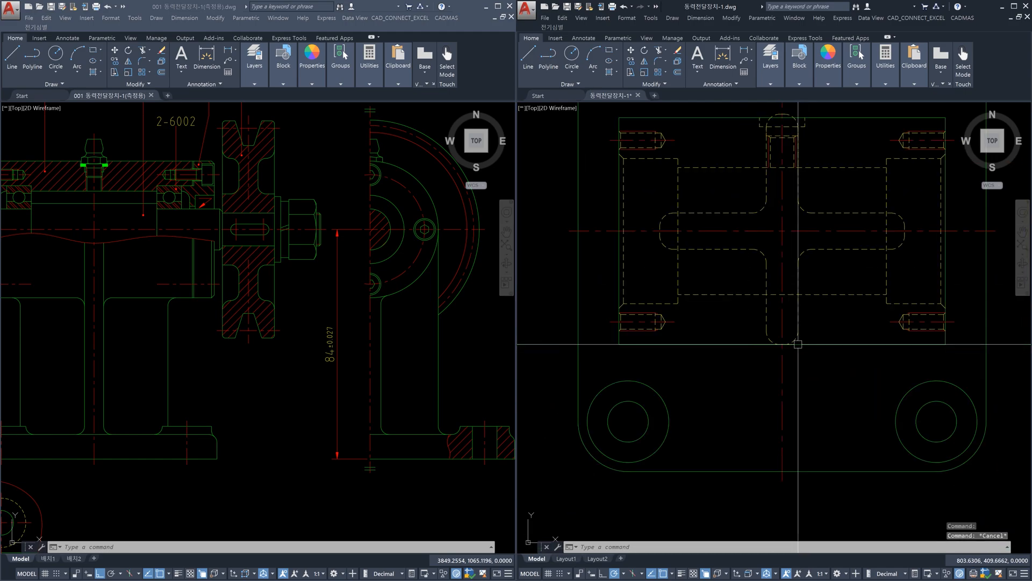
click(796, 344)
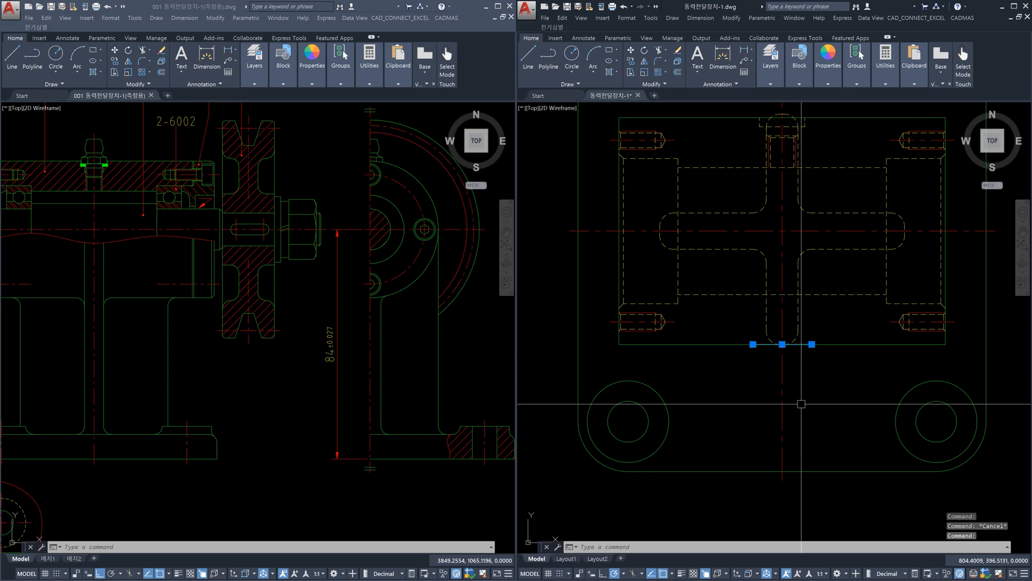
key(Escape)
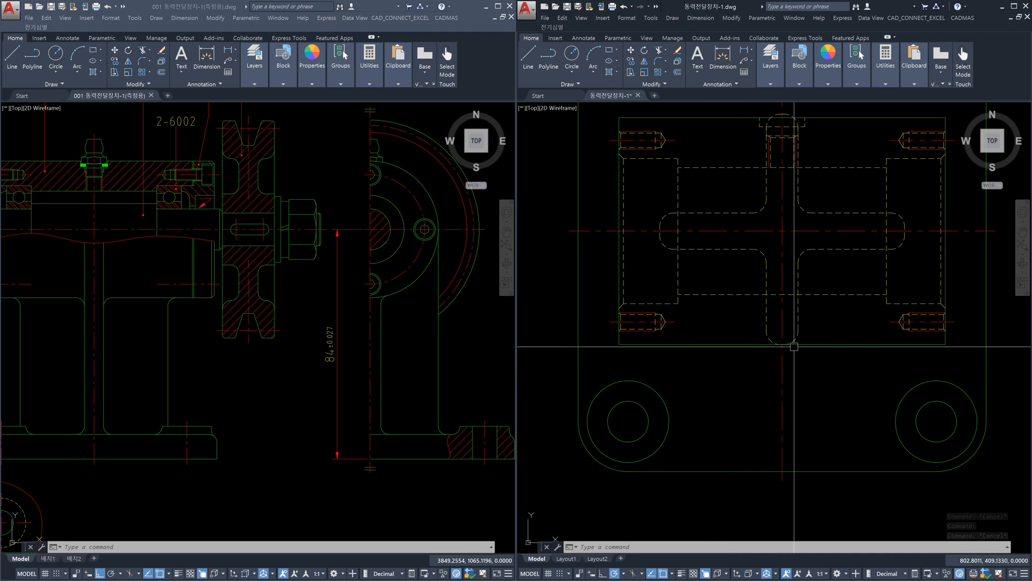
text(m)
key(Return)
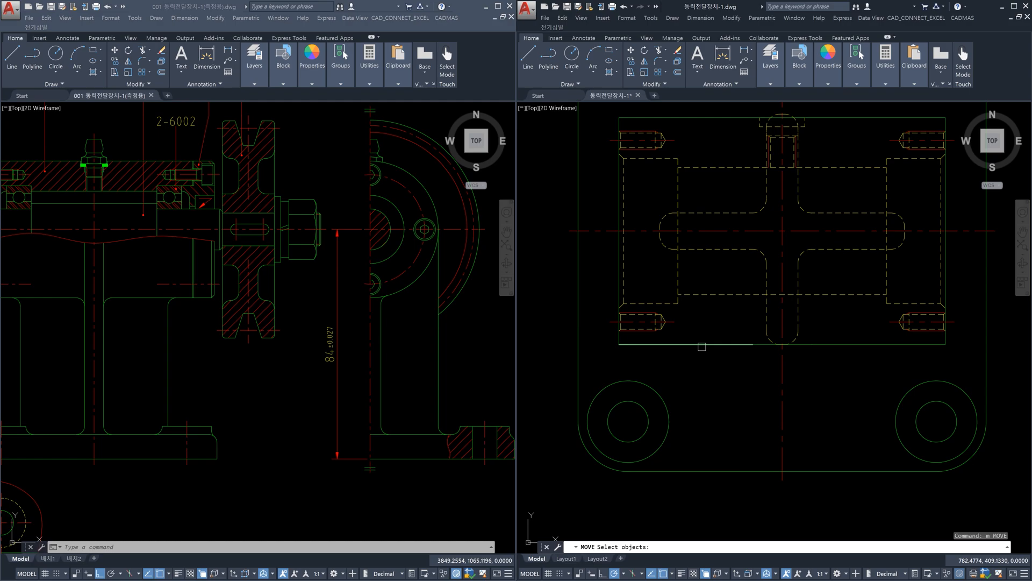
click(701, 346)
key(Return)
click(703, 355)
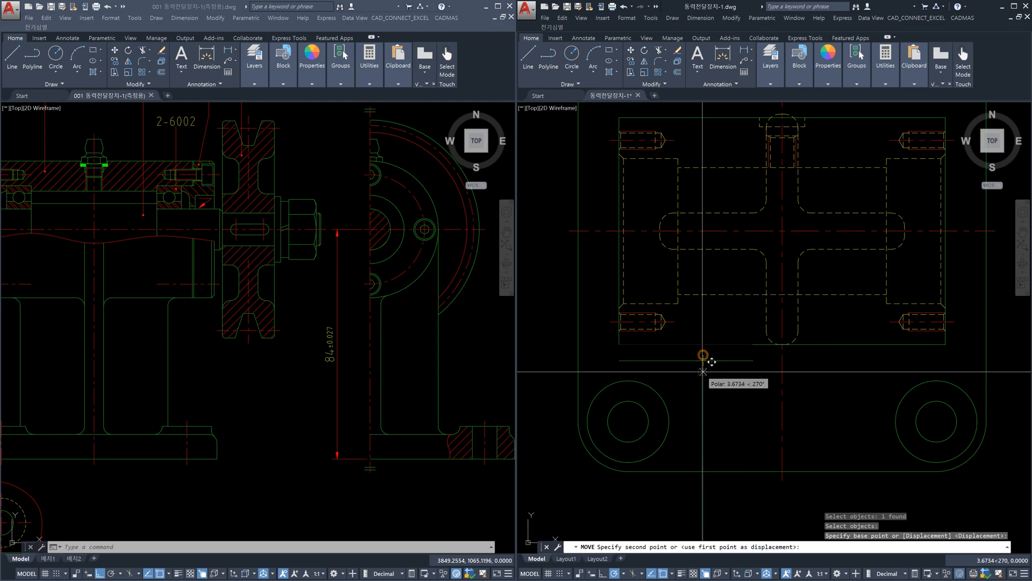
key(Escape)
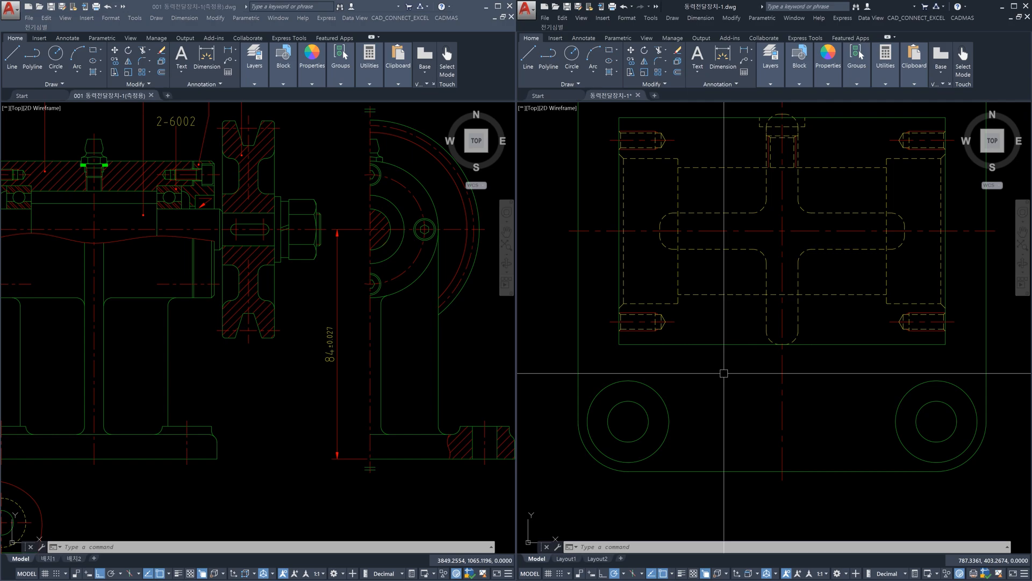
key(Escape)
Step: Delete the short line that bridges the gap in the housing's lower edge
scroll(767, 351, up, 3)
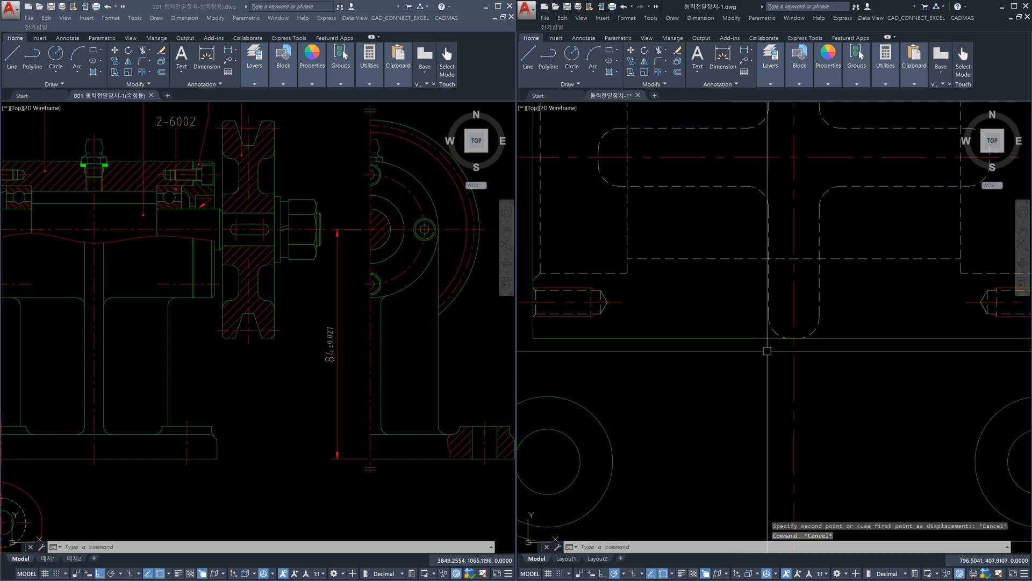
scroll(767, 351, up, 2)
click(774, 333)
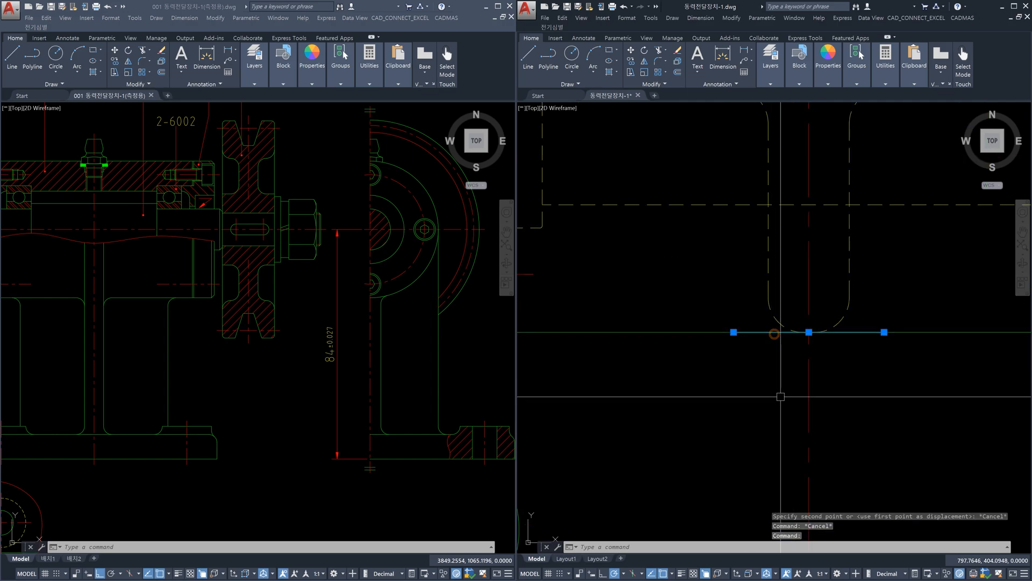
key(Delete)
scroll(839, 384, down, 3)
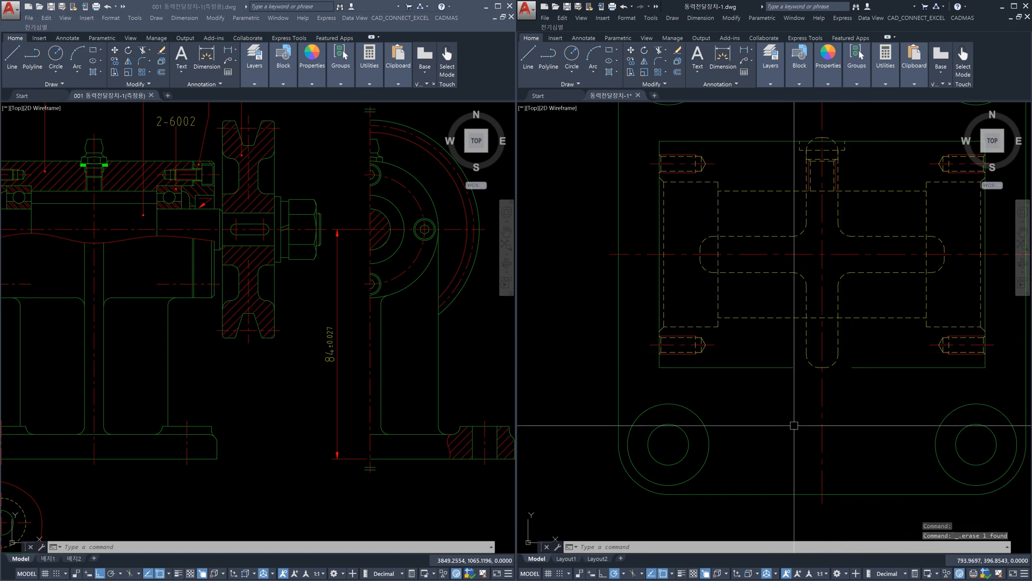
Step: Join the two segments of the housing's lower edge in the top view into one line, and open its properties
text(j)
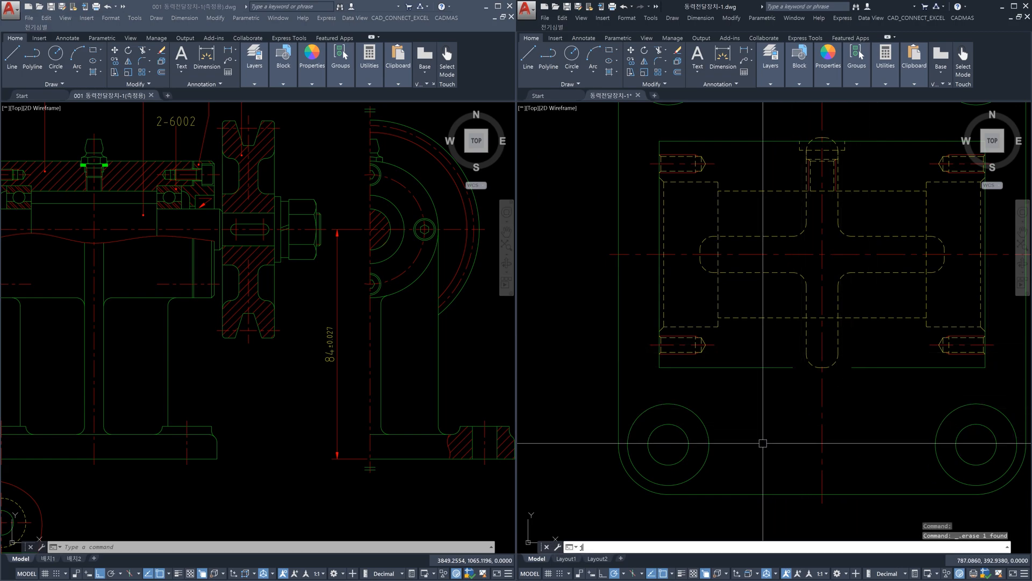
key(Return)
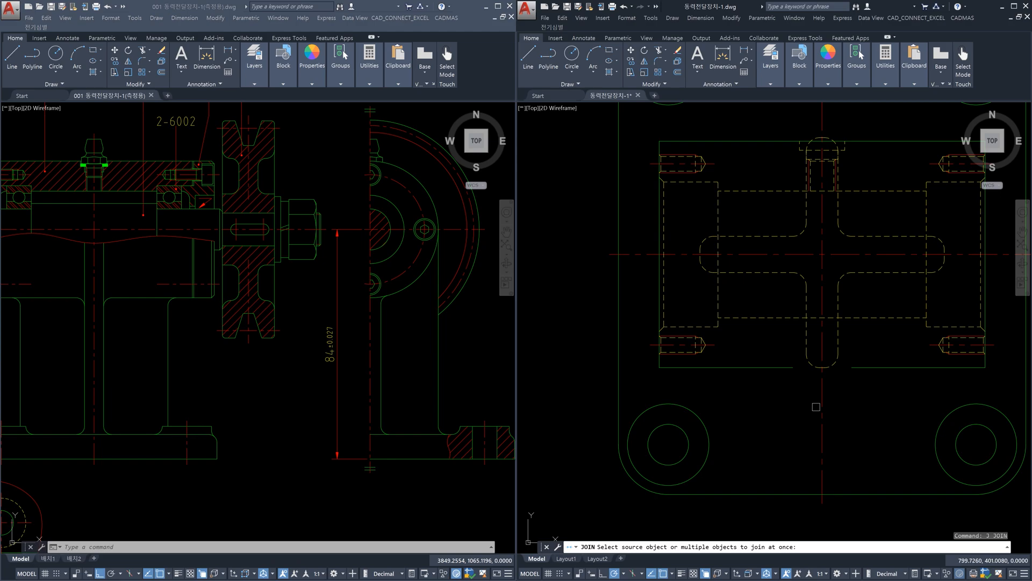
click(773, 369)
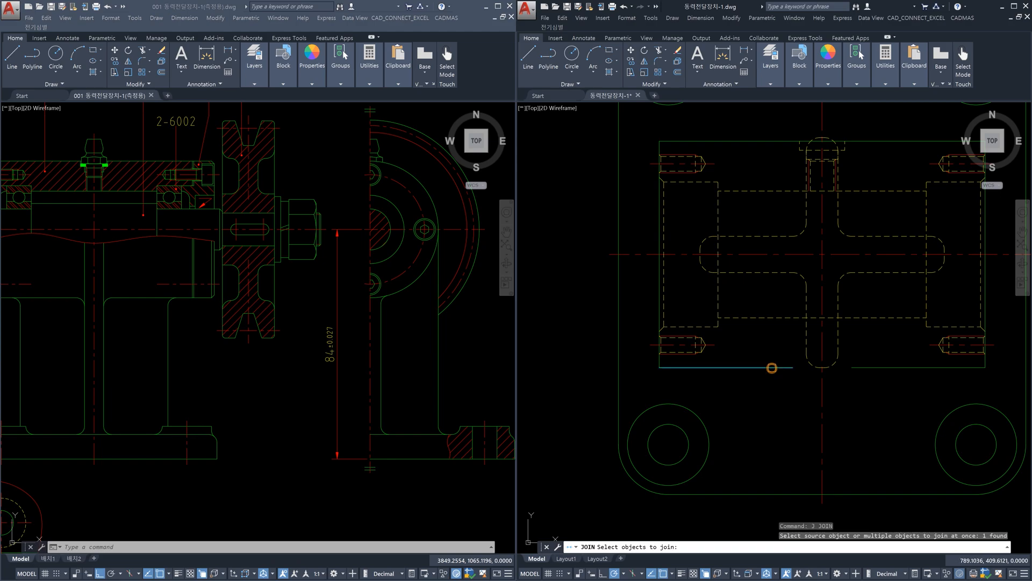
click(854, 368)
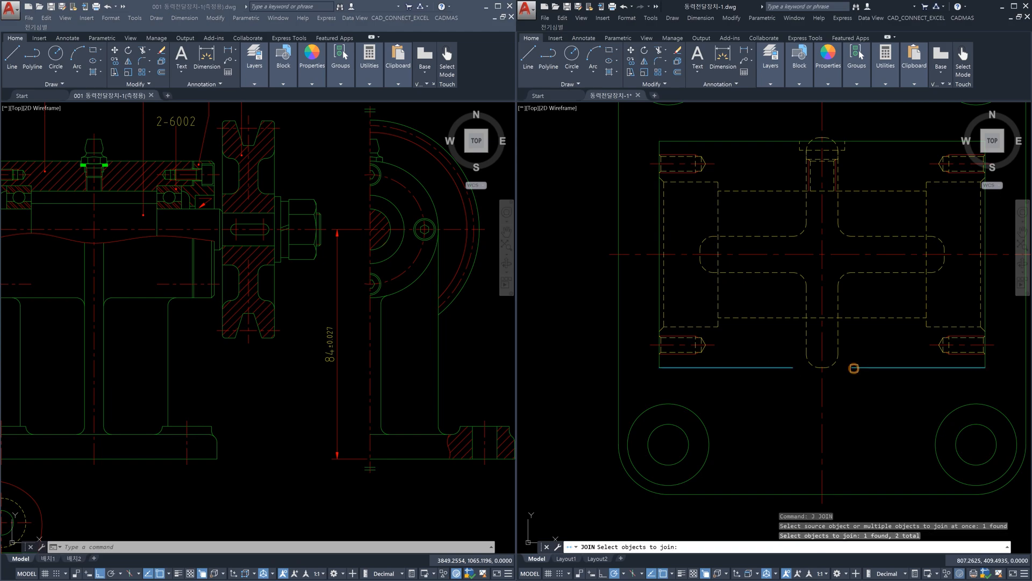
key(Return)
key(Escape)
click(871, 367)
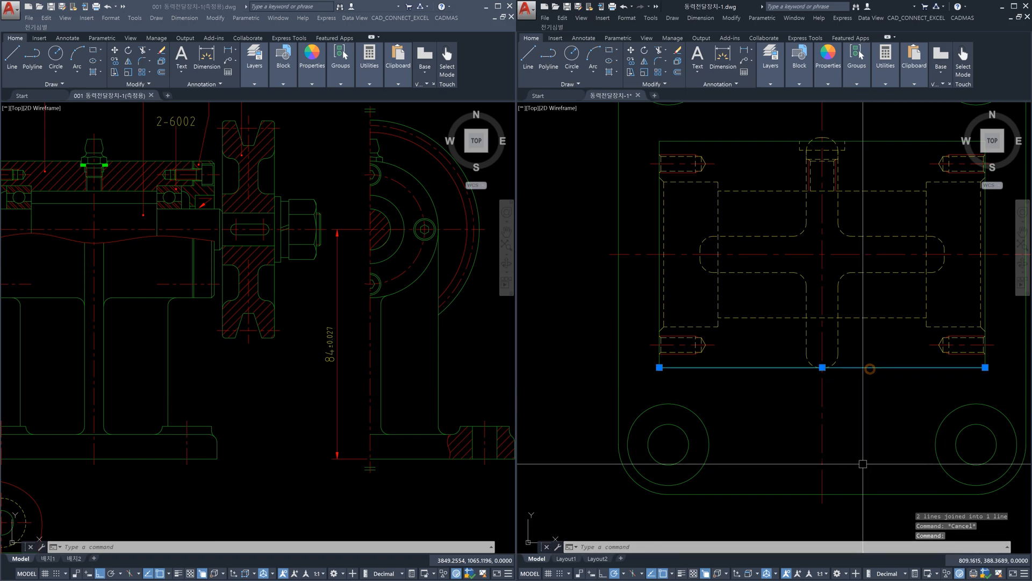
key(ctrl+1)
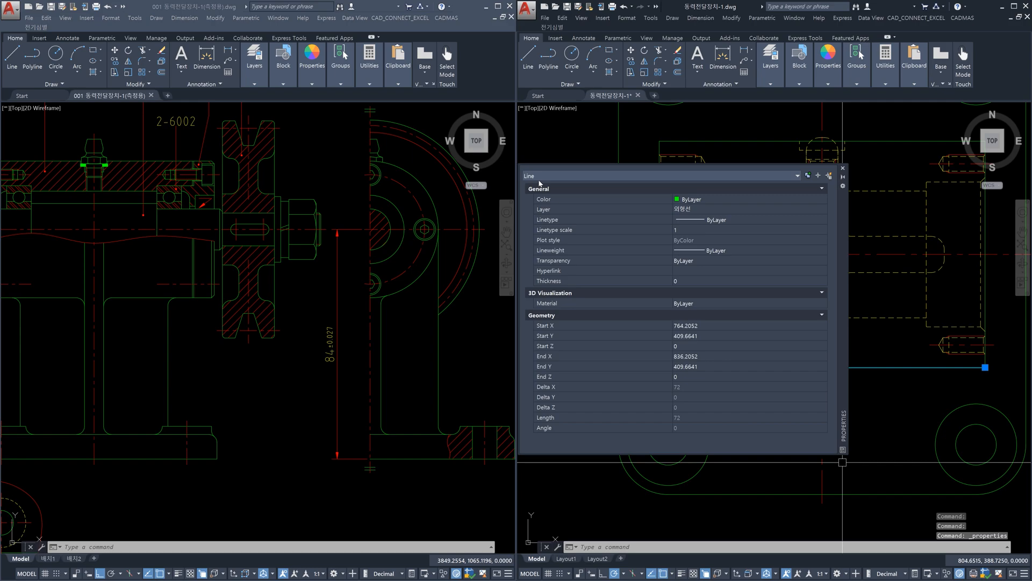
Step: Close the line's properties and compare the grease nipple hole area in the housing's top view with the front view
click(843, 168)
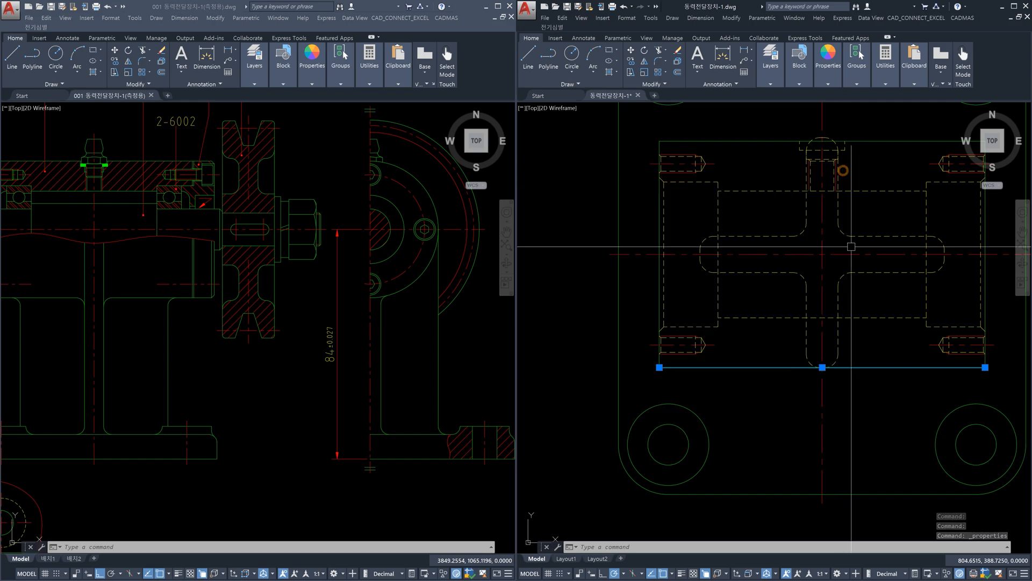
key(Escape)
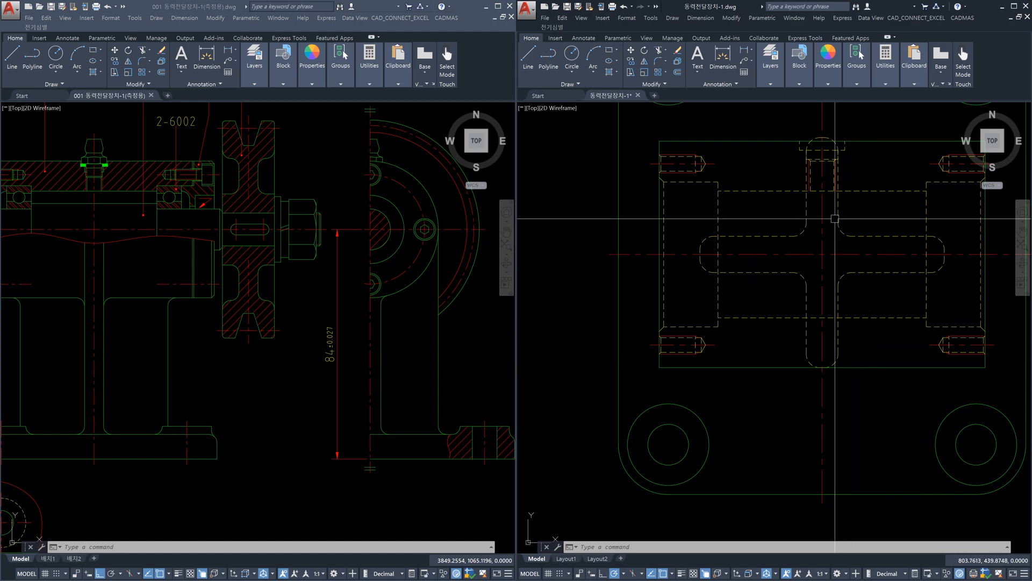
middle_drag(844, 185, 785, 251)
scroll(785, 251, up, 4)
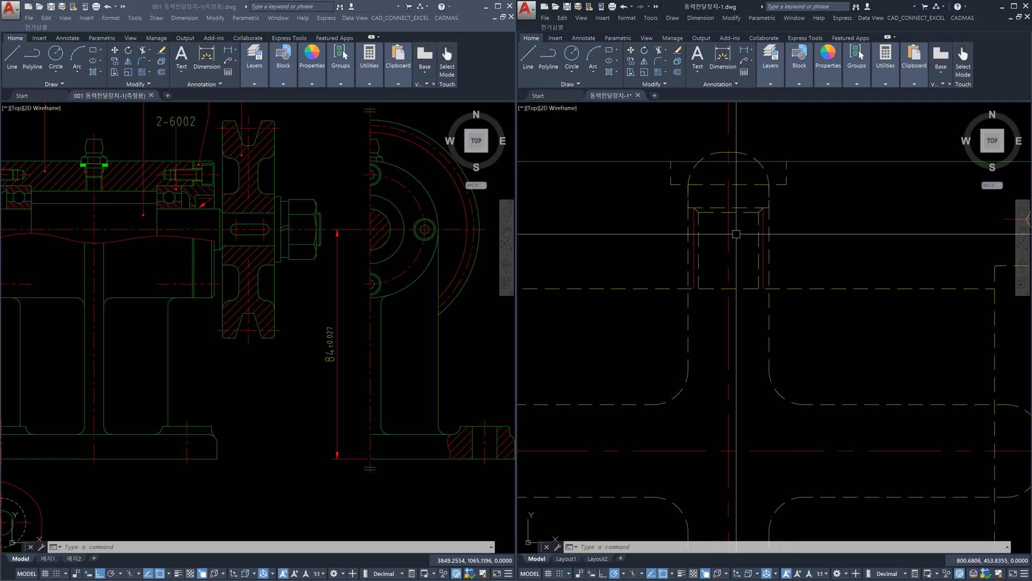
scroll(785, 373, down, 5)
mouse_move(784, 389)
middle_down()
mouse_move(767, 212)
mouse_move(765, 251)
middle_up()
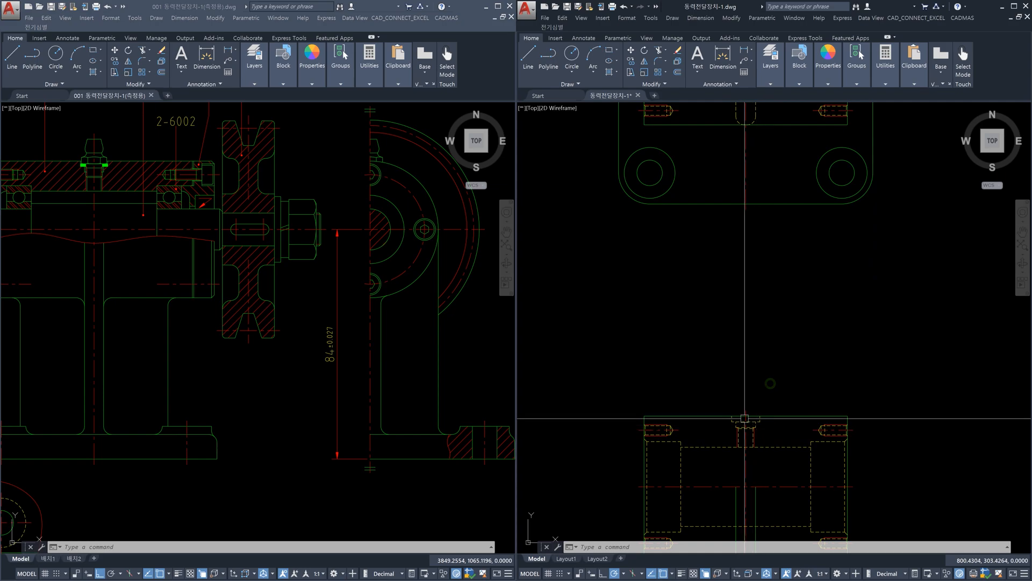
middle_drag(756, 204, 765, 305)
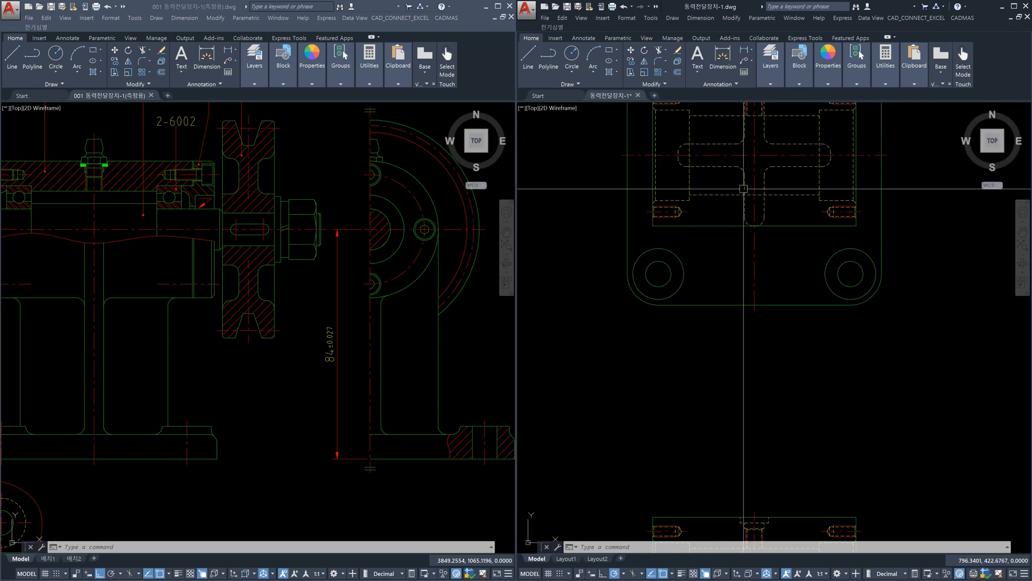
scroll(743, 189, down, 3)
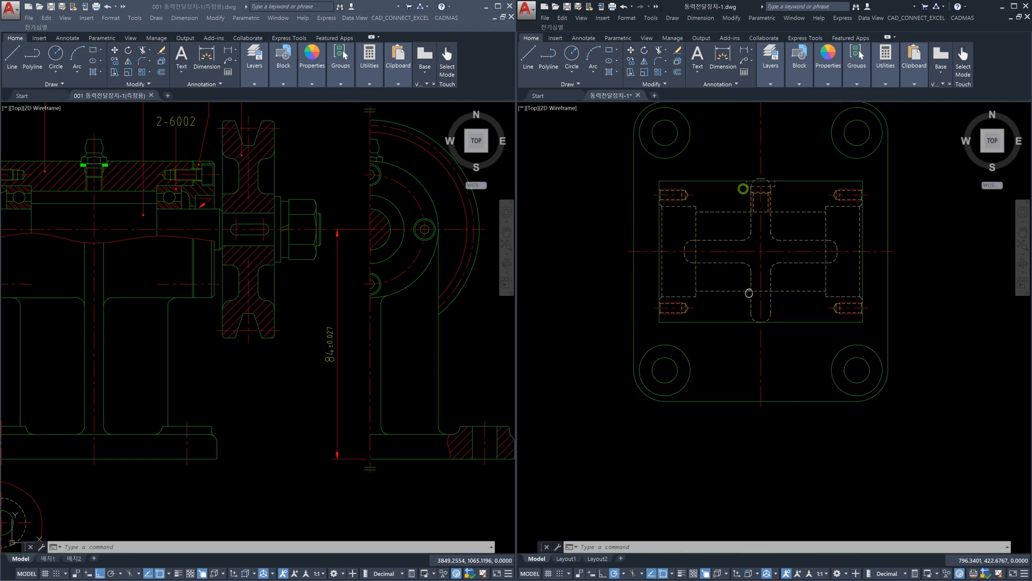
scroll(748, 269, up, 5)
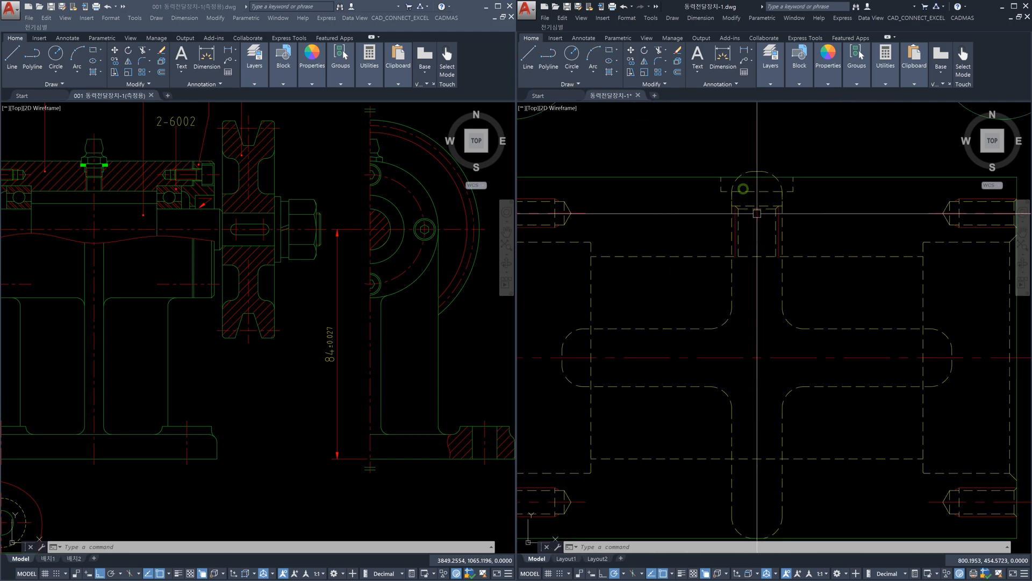
Step: Delete the hidden counterbore, chamfer and thread lines of the grease nipple hole from the upper part of the top view
scroll(715, 169, up, 4)
click(714, 173)
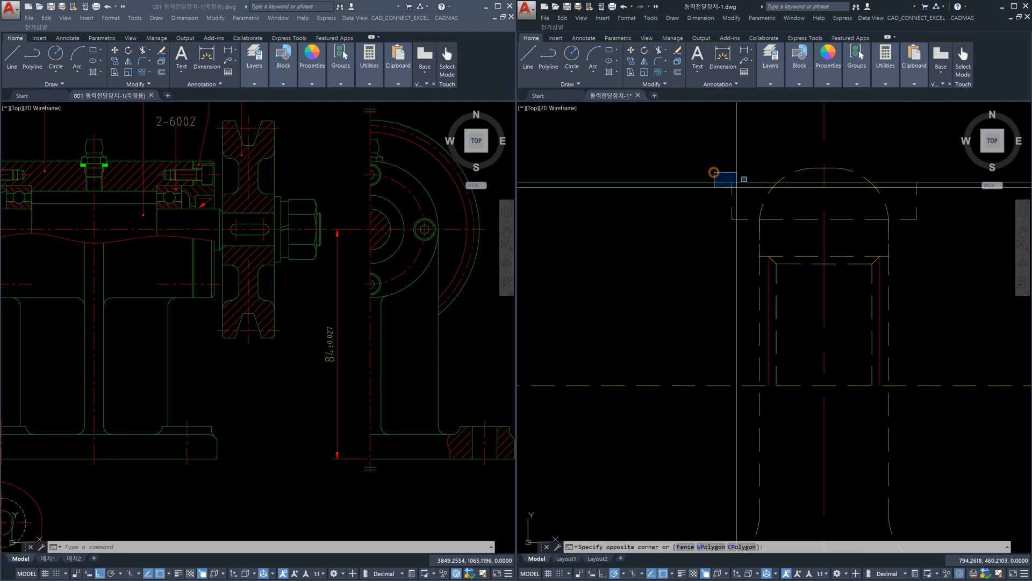
click(932, 225)
click(750, 213)
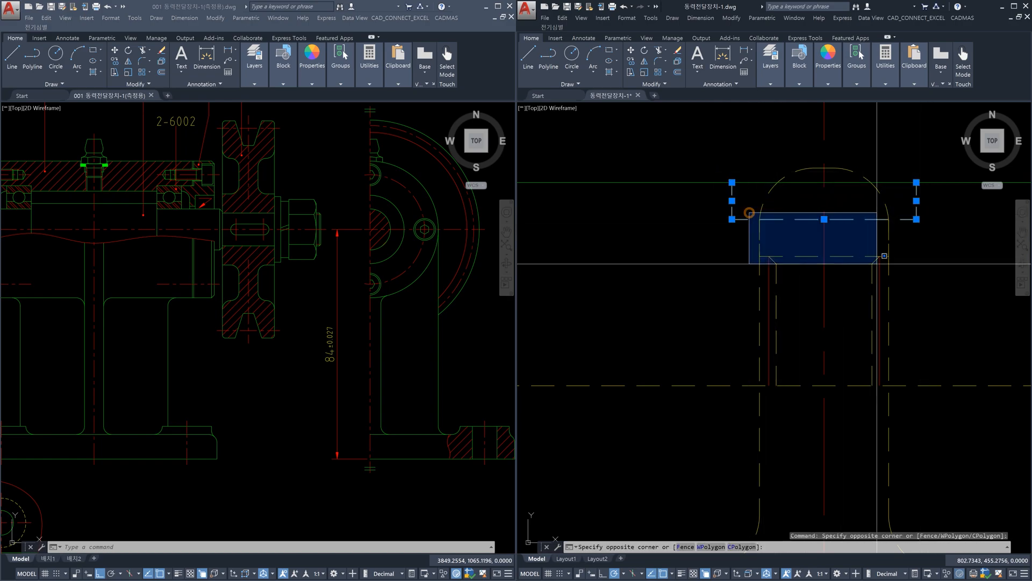
click(895, 261)
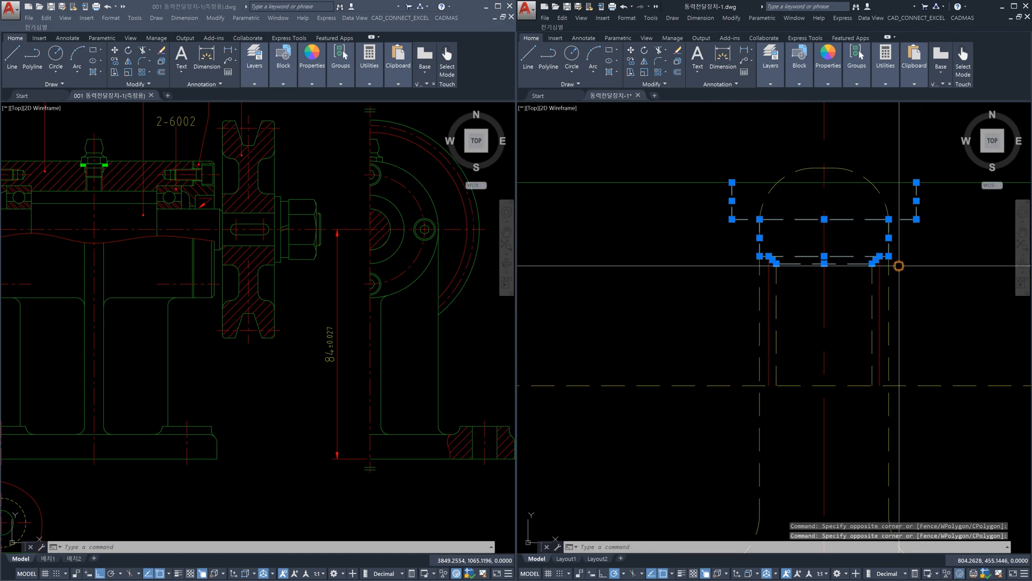
click(737, 252)
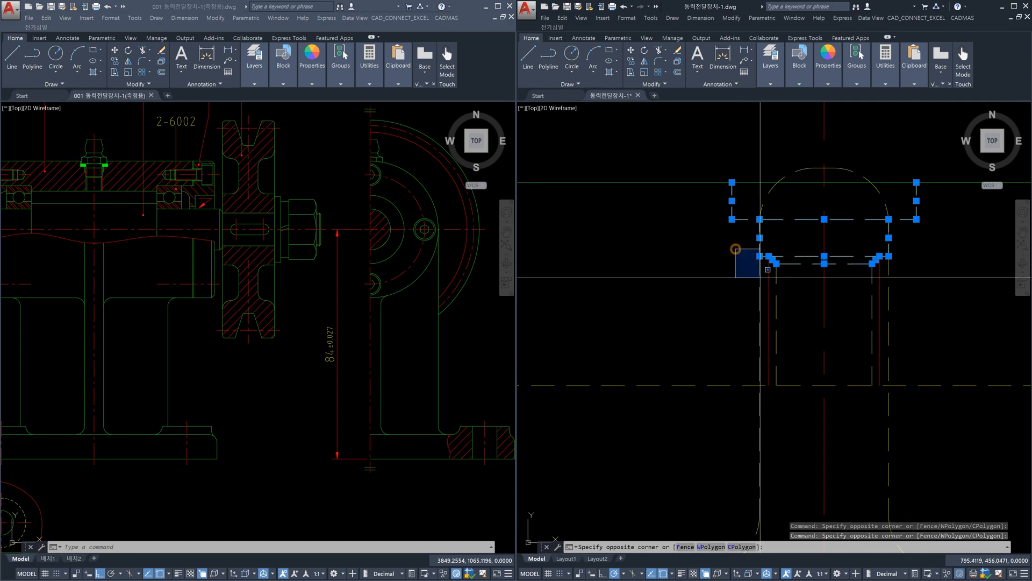
click(924, 415)
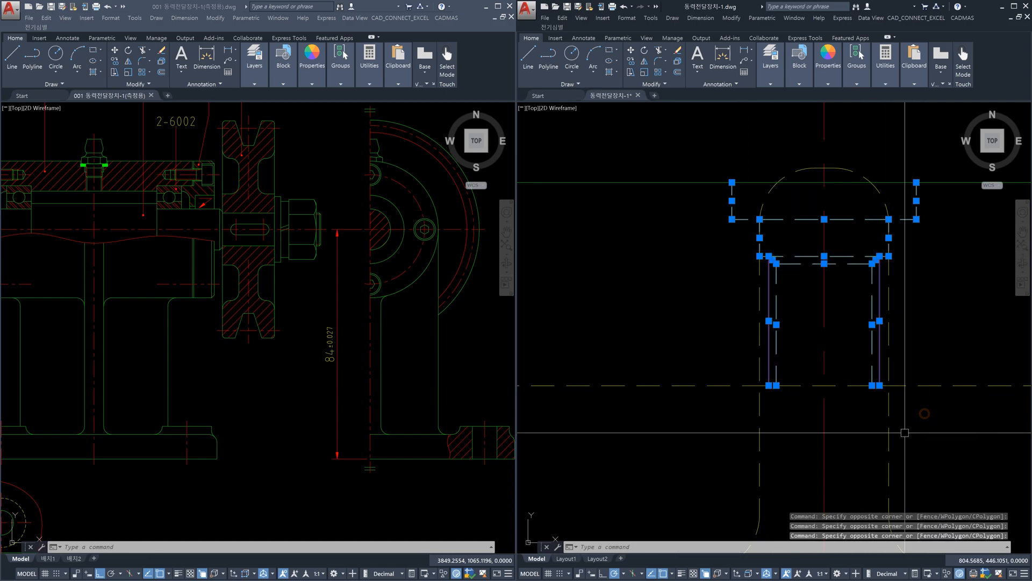
key(Delete)
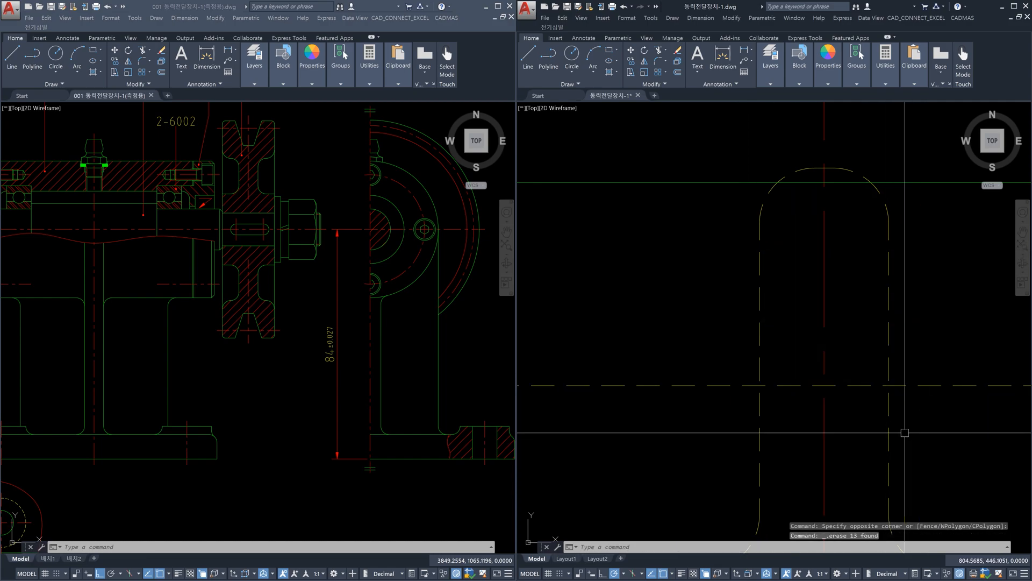
Step: Move the upper rounded end of the cross-shaped hidden rib outline straight down onto the housing's upper edge
scroll(905, 432, down, 5)
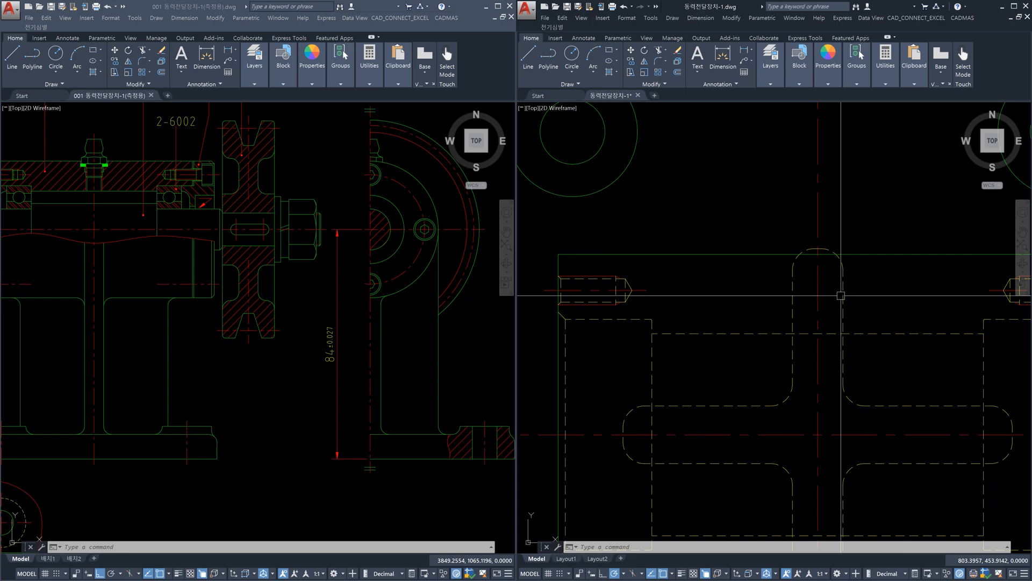
scroll(841, 296, up, 2)
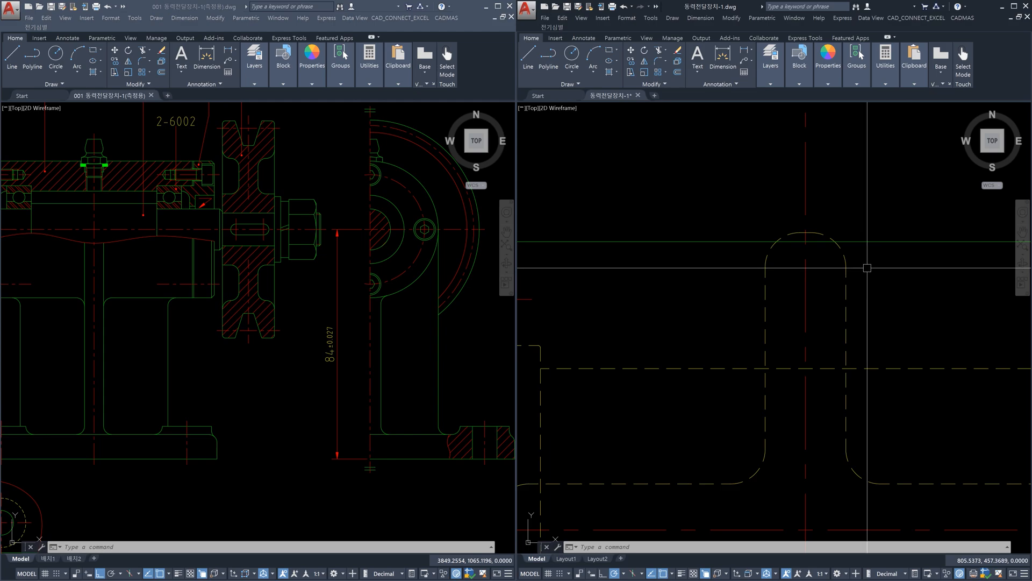
text(m)
key(Return)
click(846, 255)
scroll(796, 232, up, 6)
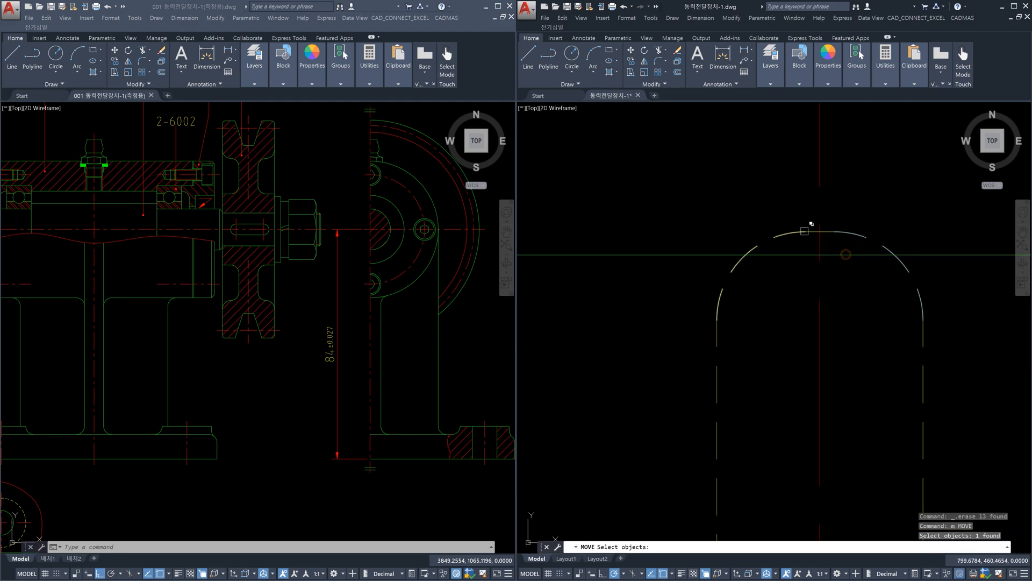
click(786, 218)
click(868, 258)
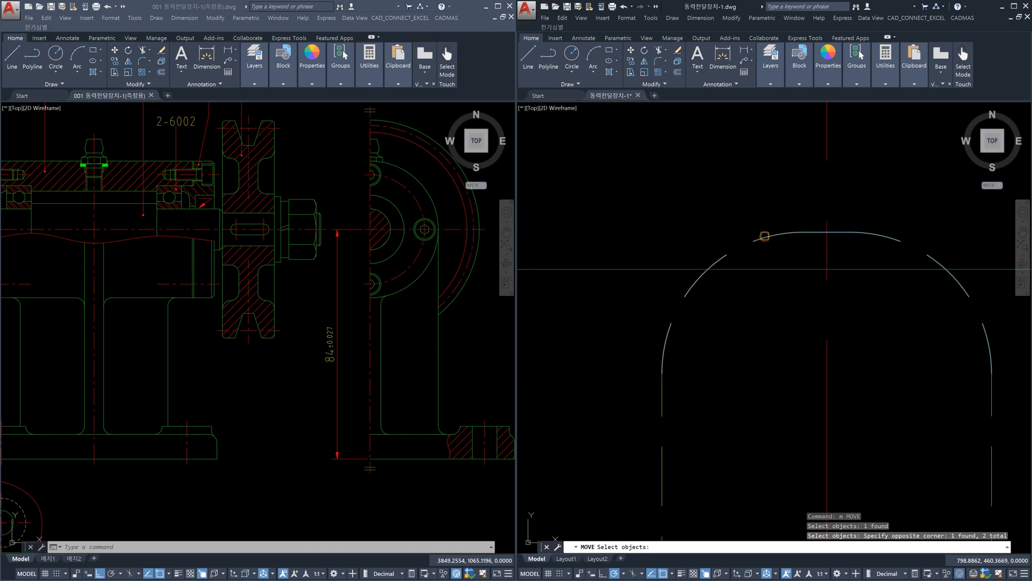
click(765, 235)
key(Return)
click(828, 232)
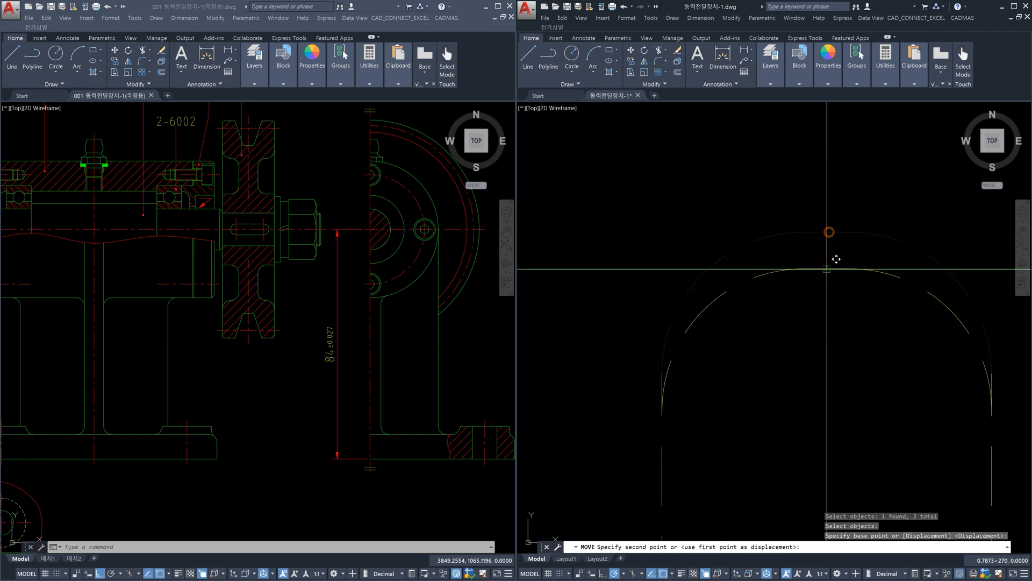
key(Escape)
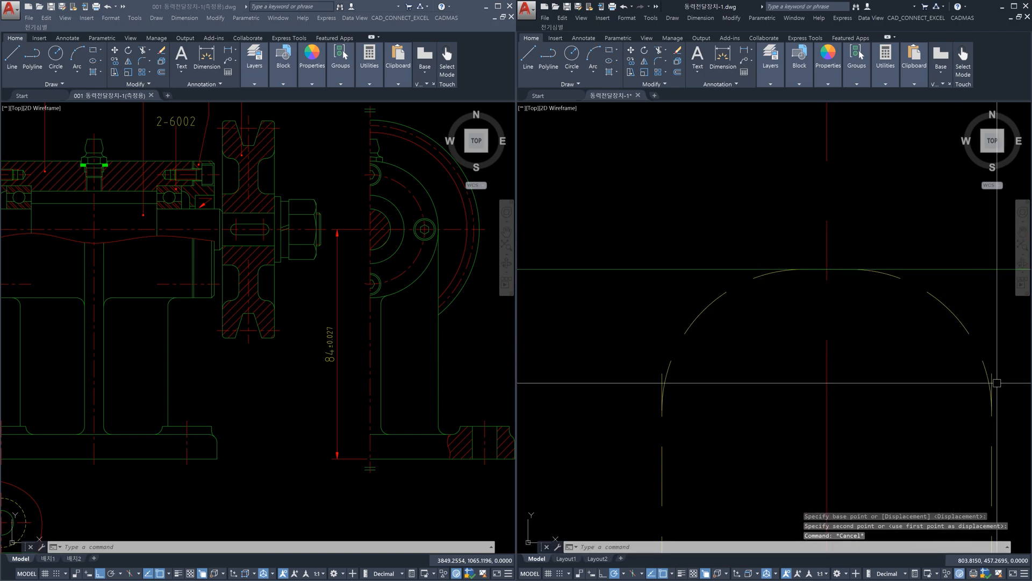
Step: Trim the rib's two vertical hidden lines where they project past the corner arcs
text(tr)
key(Return)
click(993, 378)
key(Return)
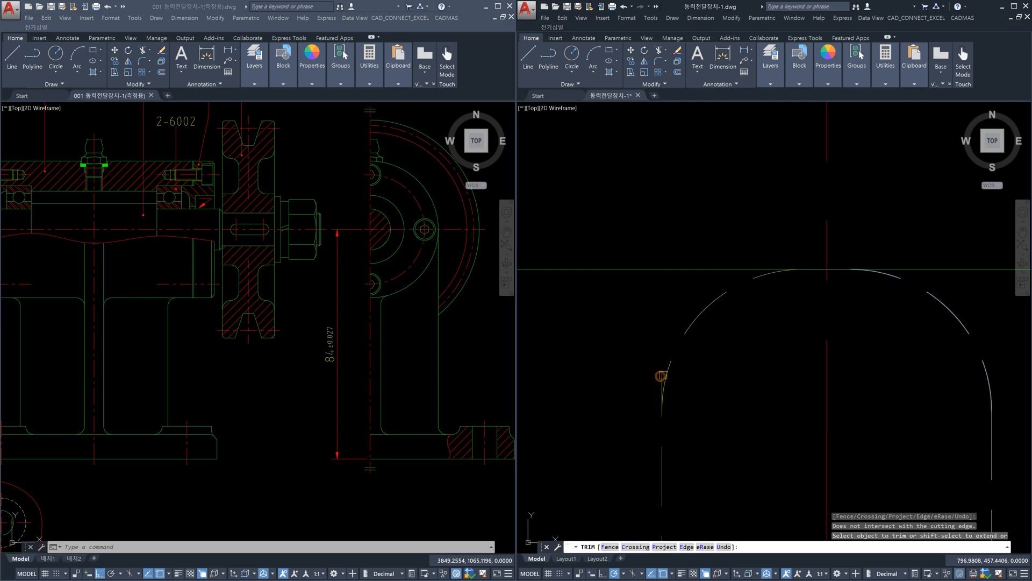
key(Return)
key(Return)
click(677, 314)
click(665, 366)
key(Return)
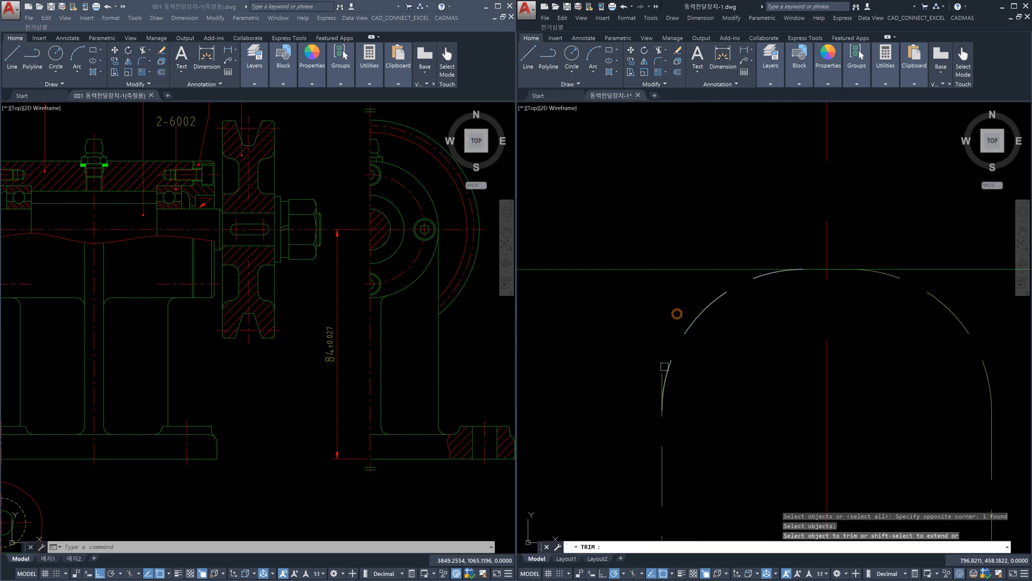
click(662, 374)
key(Escape)
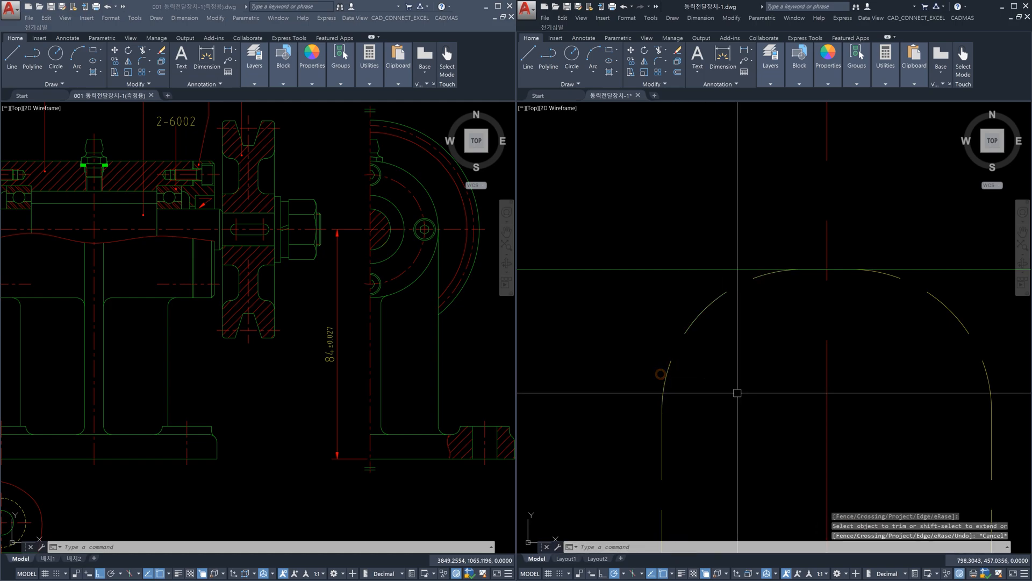
Step: Undo the trims and the move of the rib outline's rounded end
key(ctrl+z)
key(ctrl+z)
key(ctrl+z)
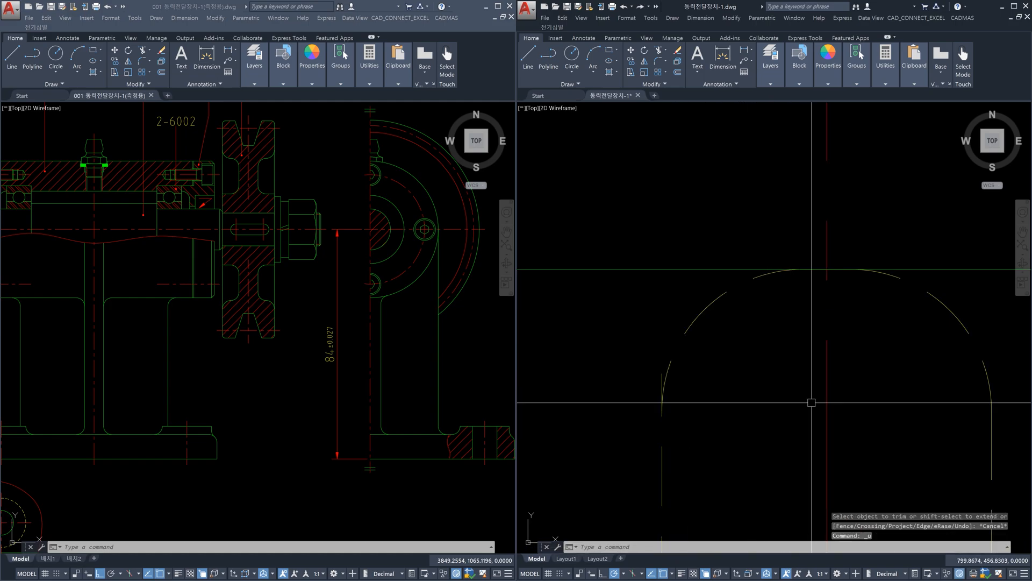
key(ctrl+z)
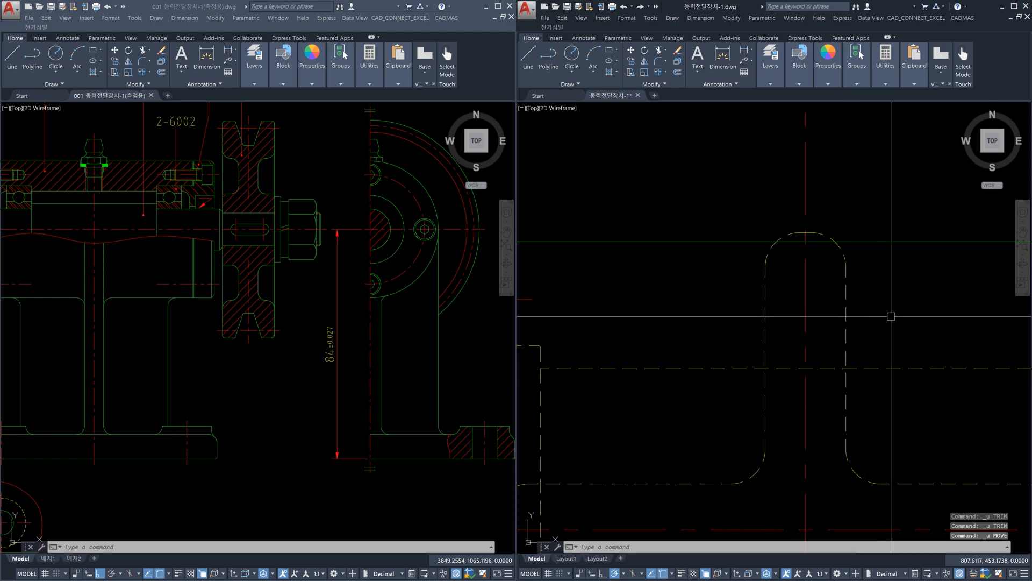
Step: Stretch the upper rounded end of the hidden rib outline straight down to meet the housing's upper edge
text(s)
key(Return)
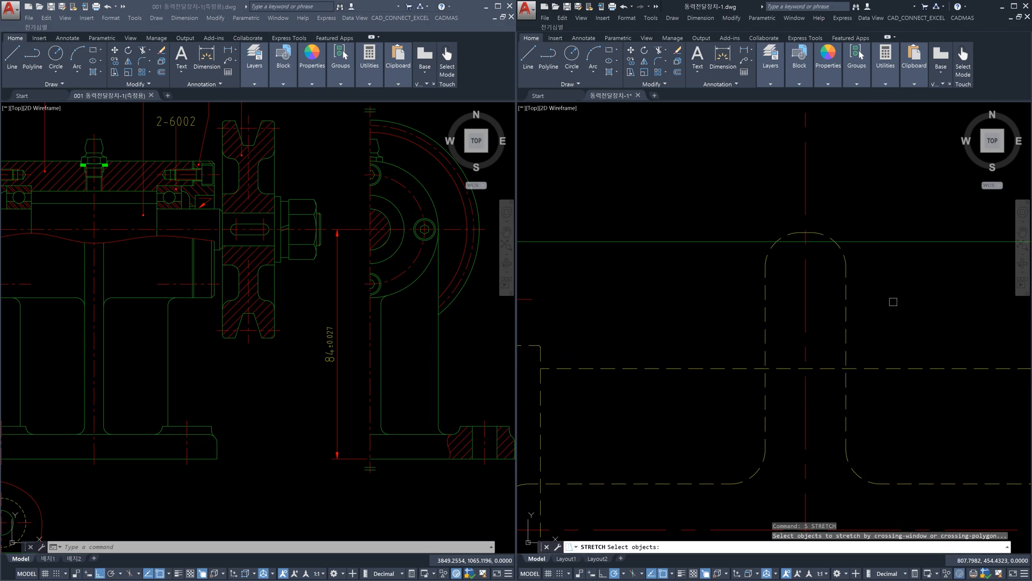
click(885, 299)
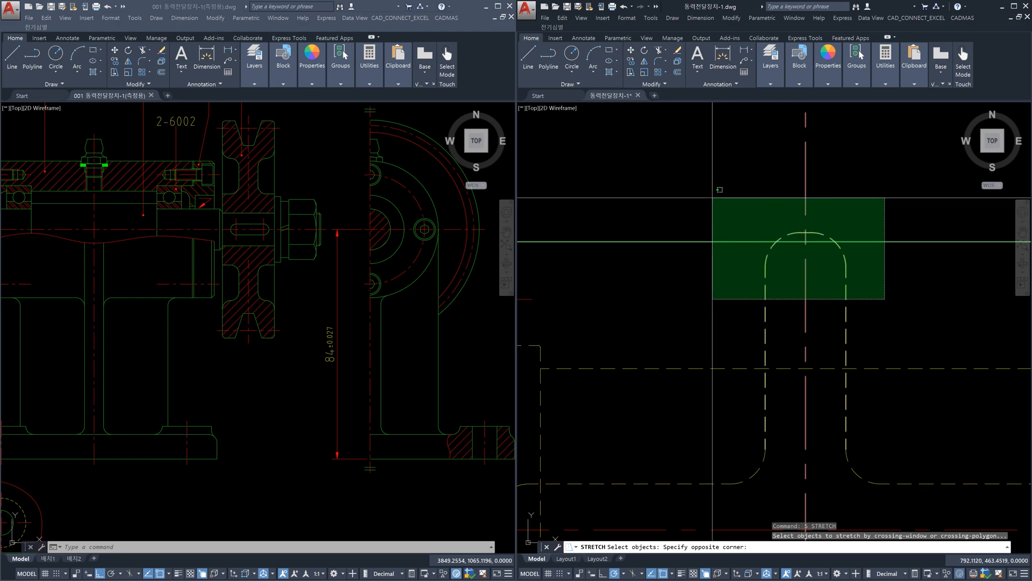
click(713, 198)
key(Return)
scroll(748, 196, up, 4)
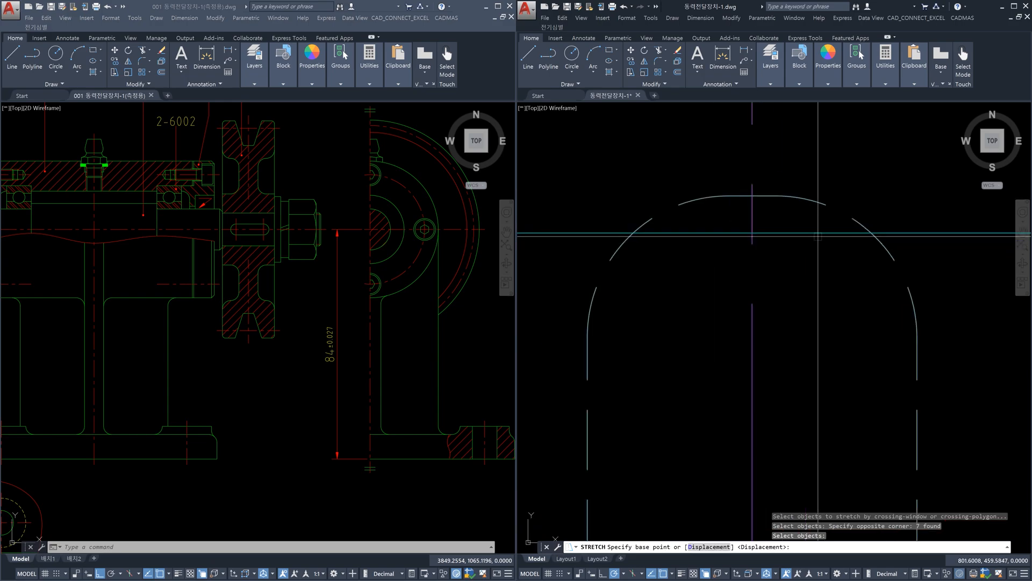
click(752, 196)
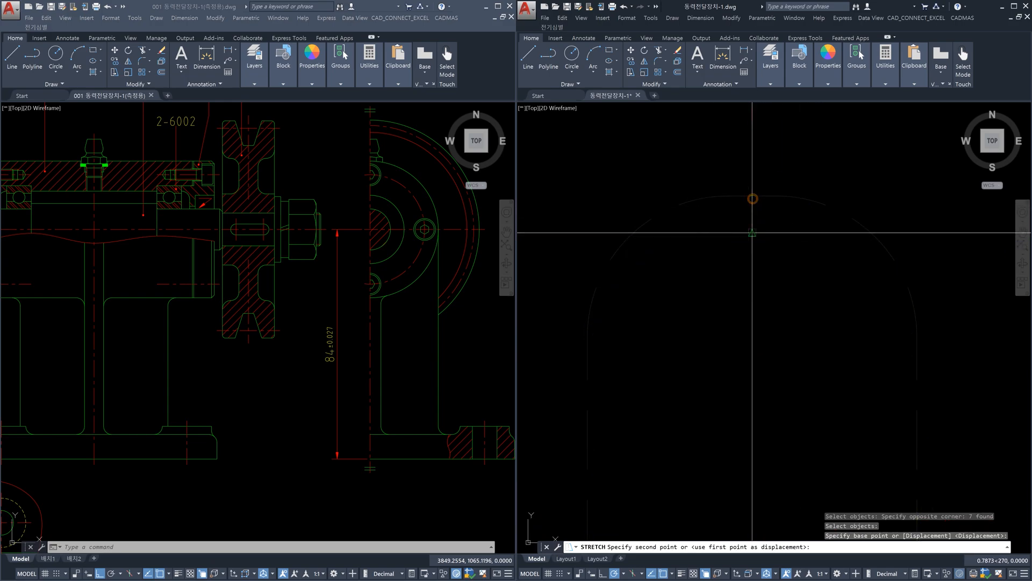
click(754, 232)
scroll(829, 259, down, 2)
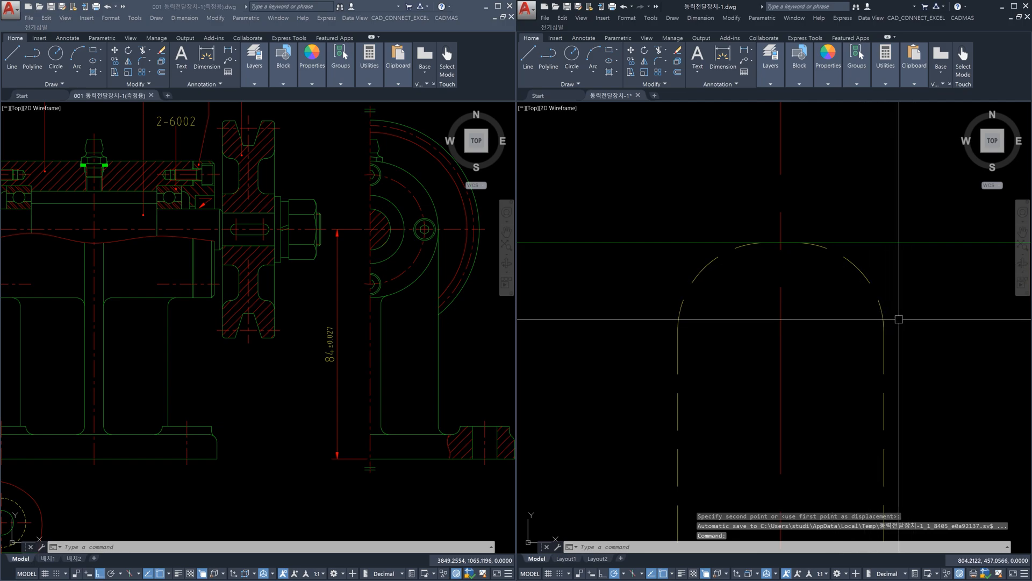
Step: Project the front view's two outer support edges up through the top view with vertical construction lines
scroll(899, 319, down, 5)
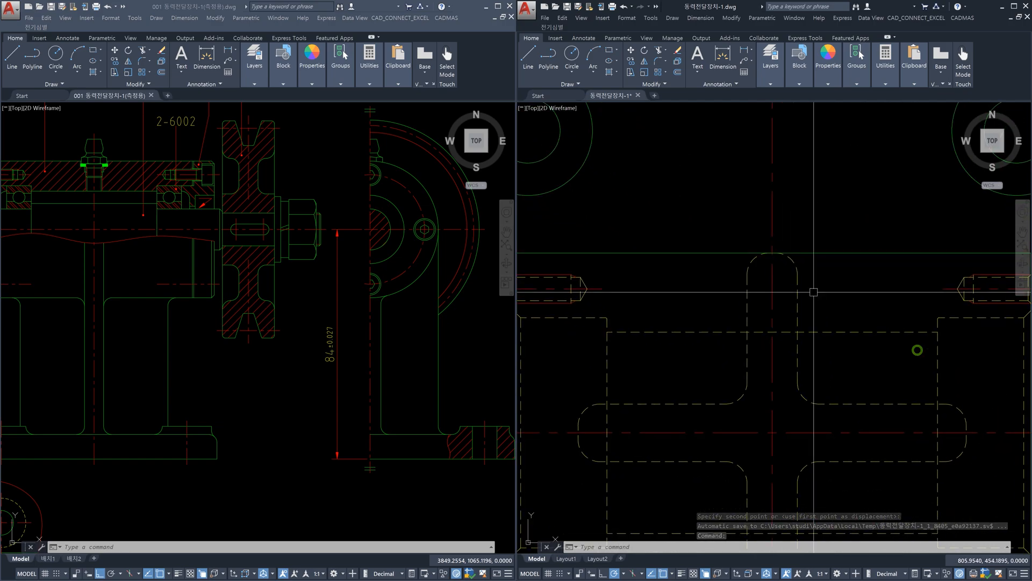
middle_drag(833, 327, 809, 299)
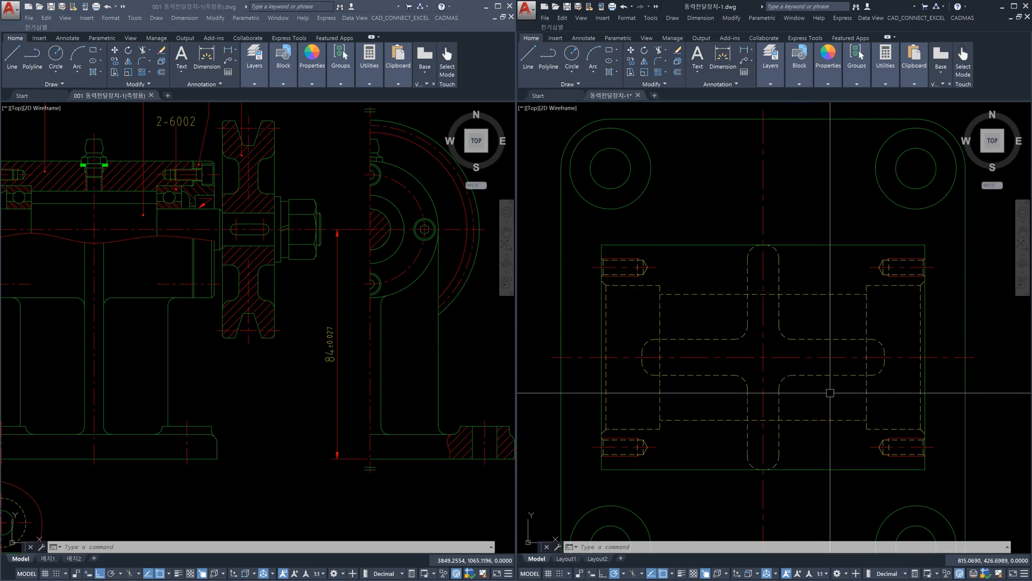
scroll(809, 285, down, 2)
scroll(808, 285, down, 2)
middle_drag(828, 327, 811, 220)
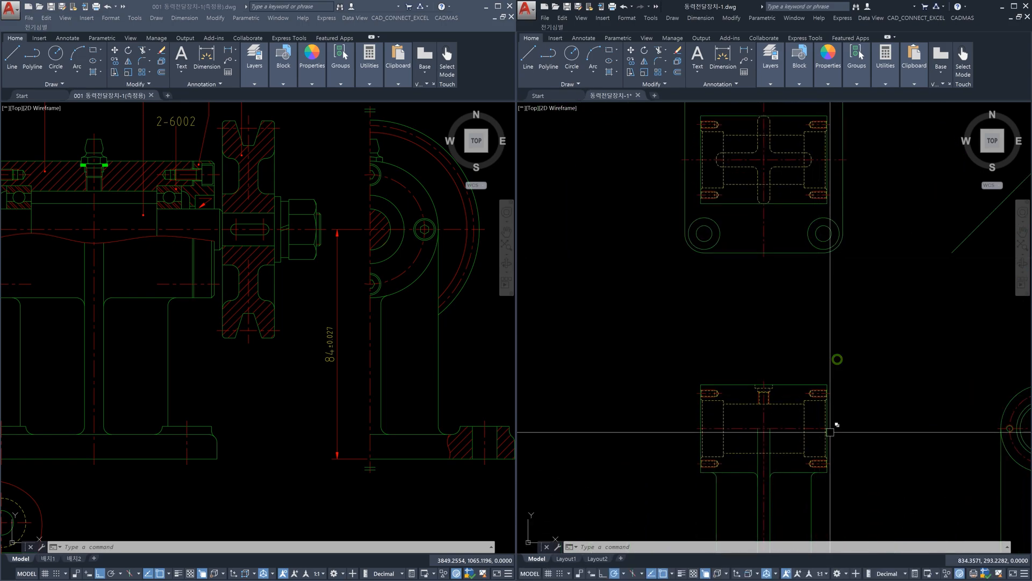
text(xl)
key(Return)
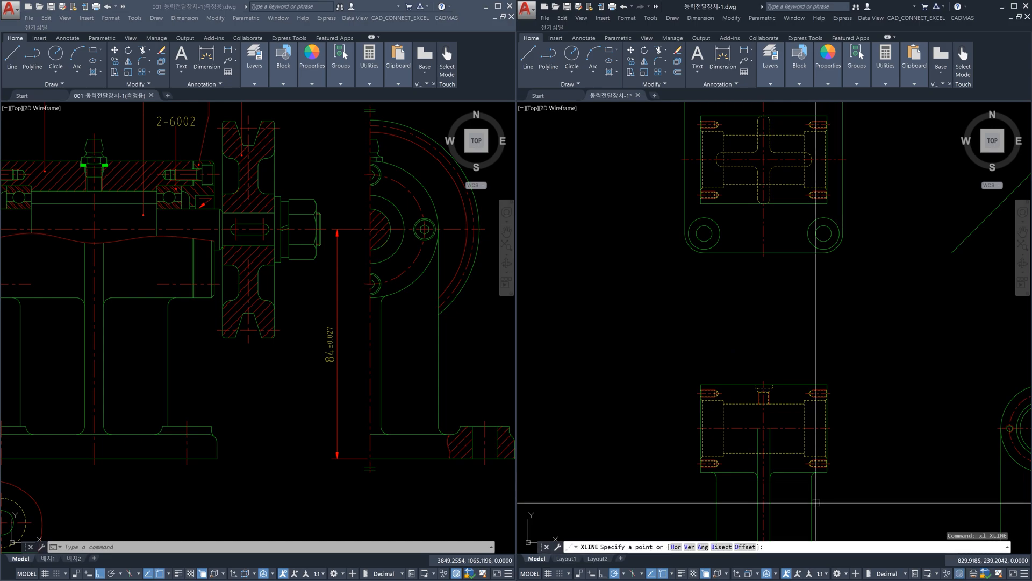
click(814, 503)
click(811, 346)
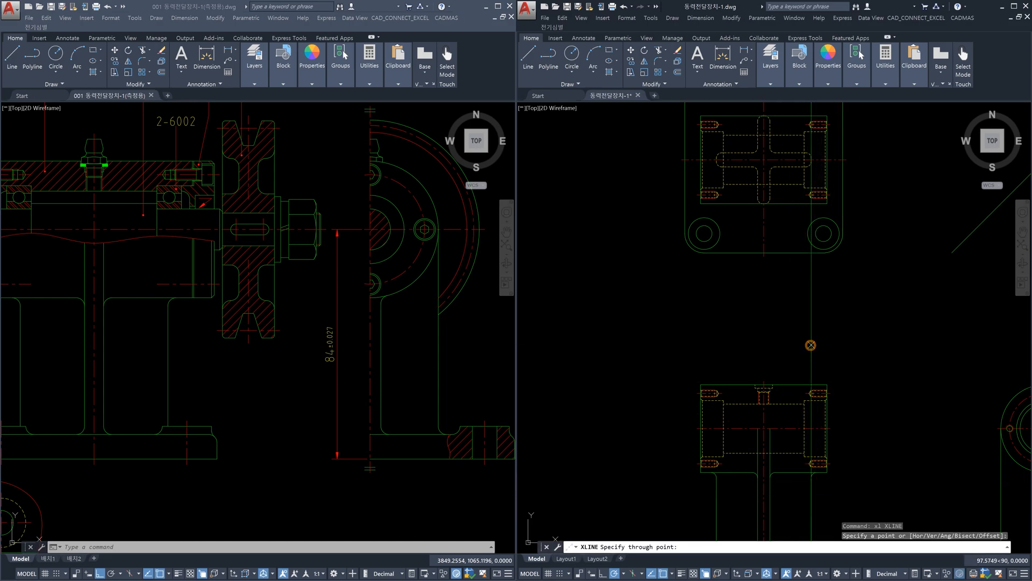
key(Escape)
key(Return)
click(717, 486)
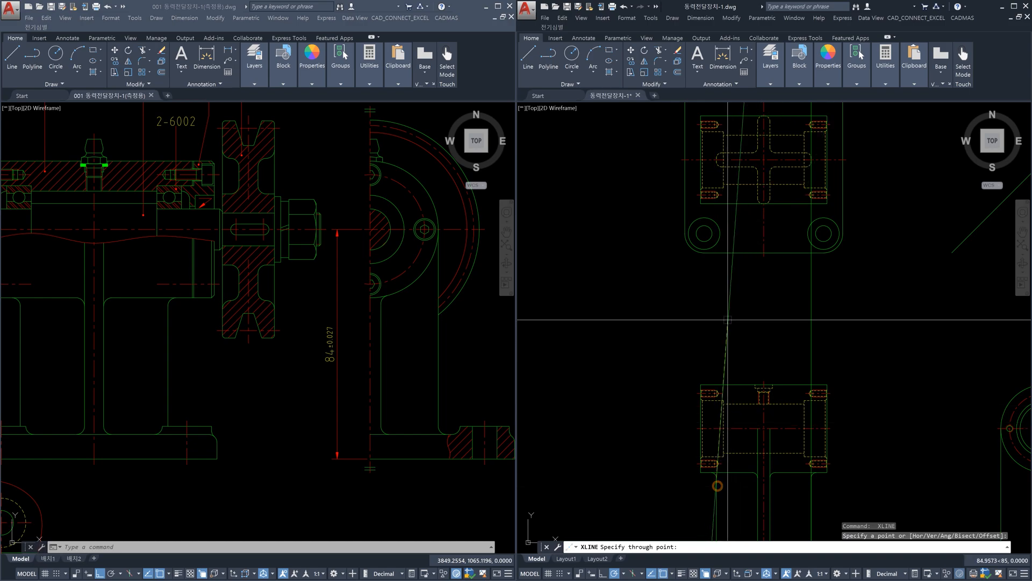
click(716, 306)
key(Escape)
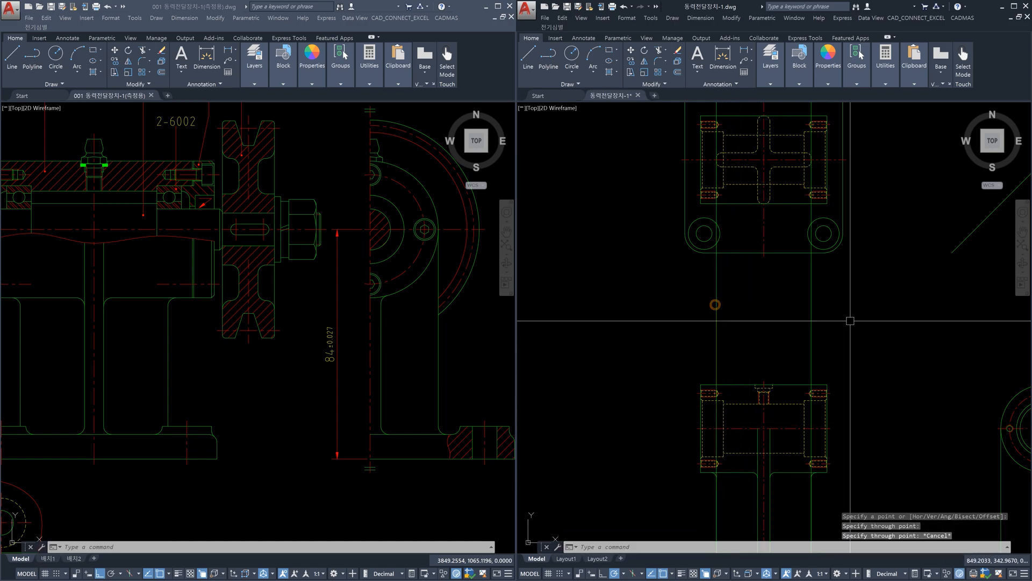
Step: Erase the two vertical construction lines projected from the outer support edges
drag(851, 321, 692, 305)
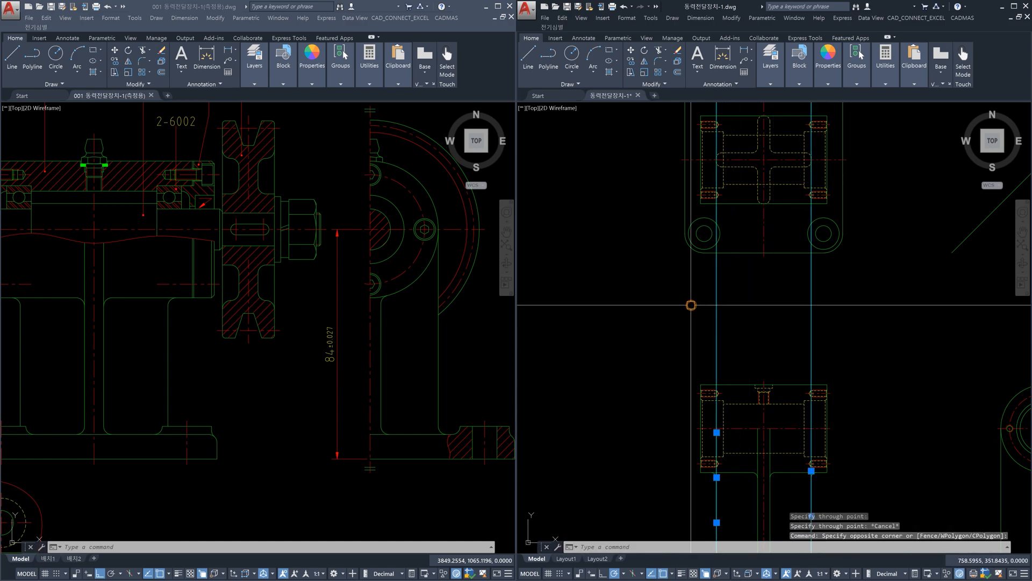
key(Delete)
scroll(767, 222, up, 5)
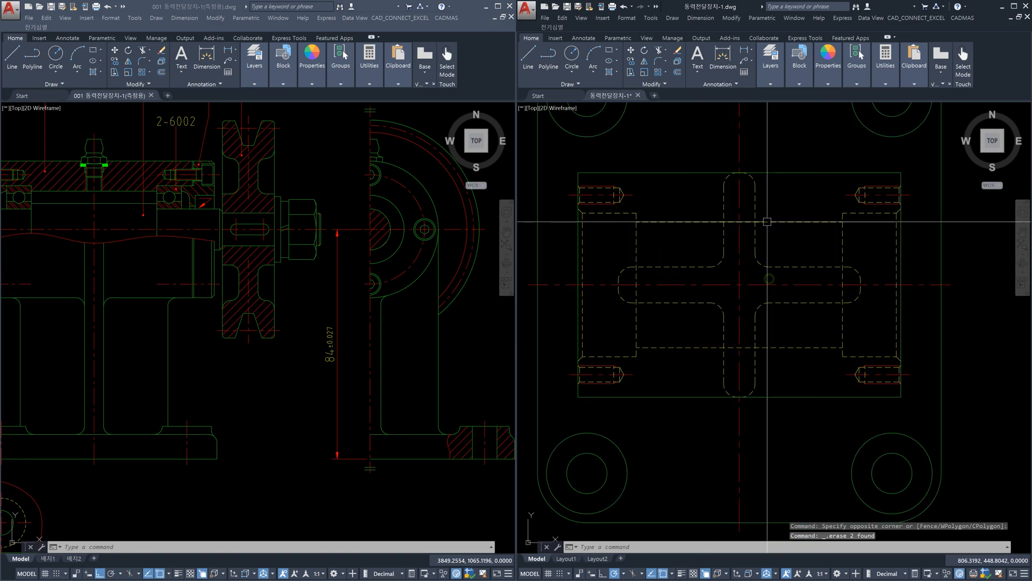
scroll(768, 221, down, 6)
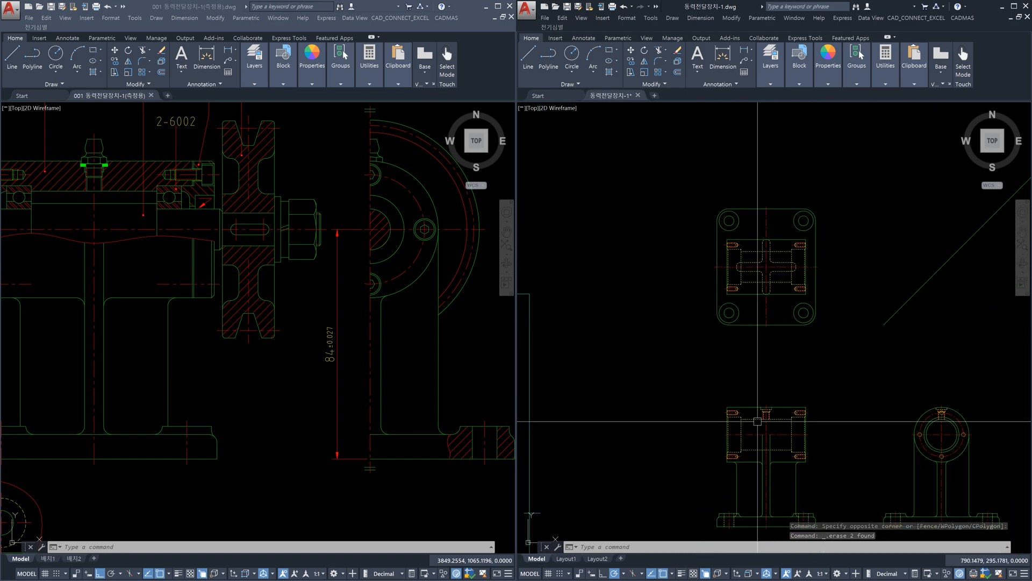
Step: Draw vertical construction lines through the right edges of the two upper steps of the front view's central top hole
scroll(758, 421, up, 6)
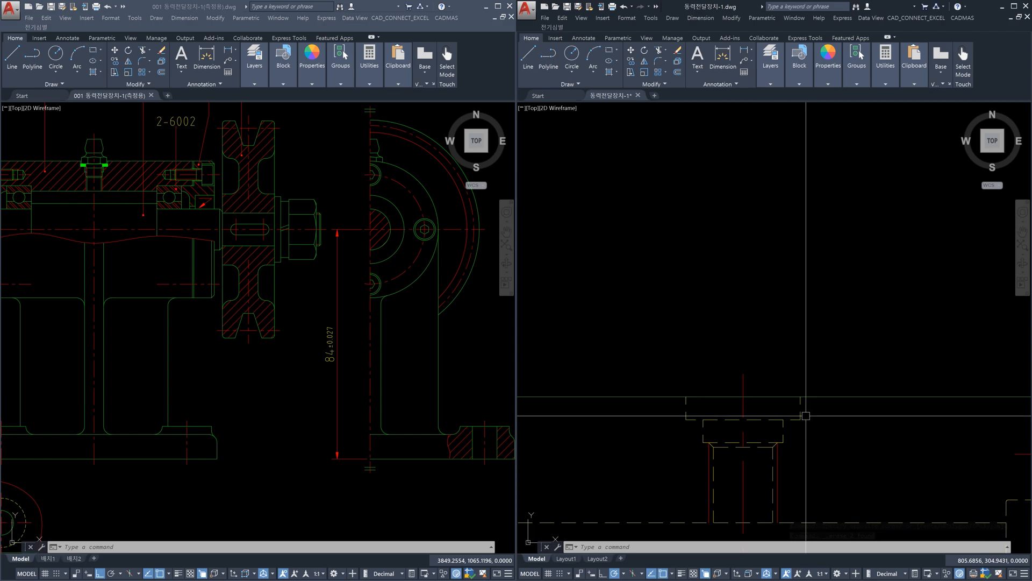
text(xl)
key(Return)
click(801, 403)
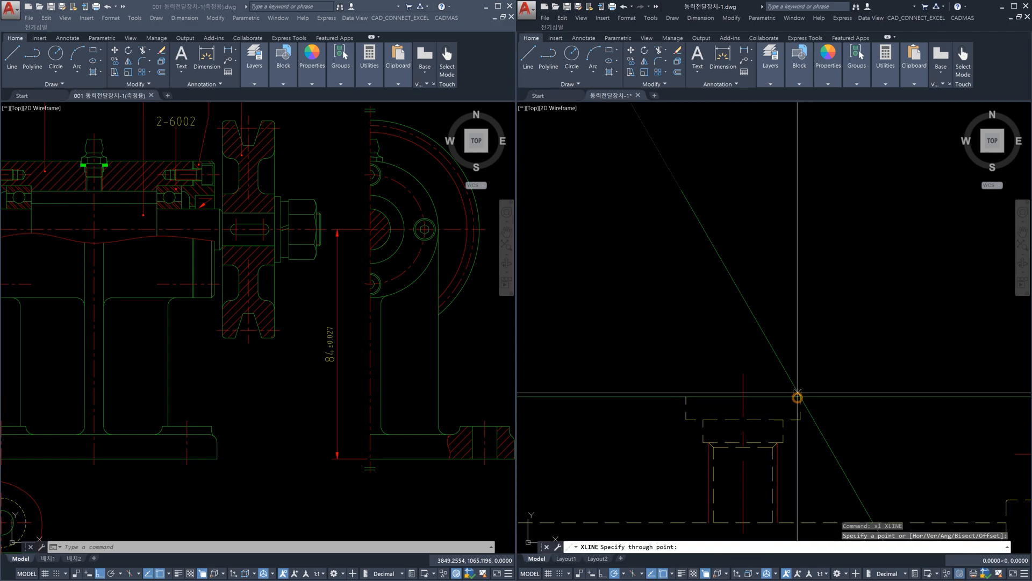
click(800, 295)
key(Return)
key(Return)
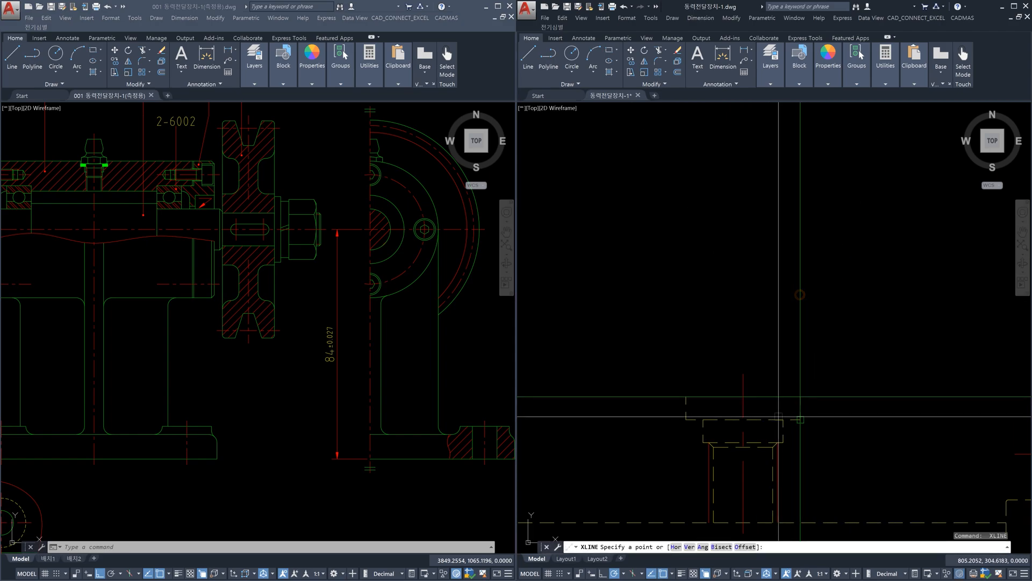
click(780, 419)
click(781, 344)
key(Escape)
Step: Draw vertical construction lines through the right thread edge and the right inner edge of the front view's central tapped hole
scroll(798, 448, up, 4)
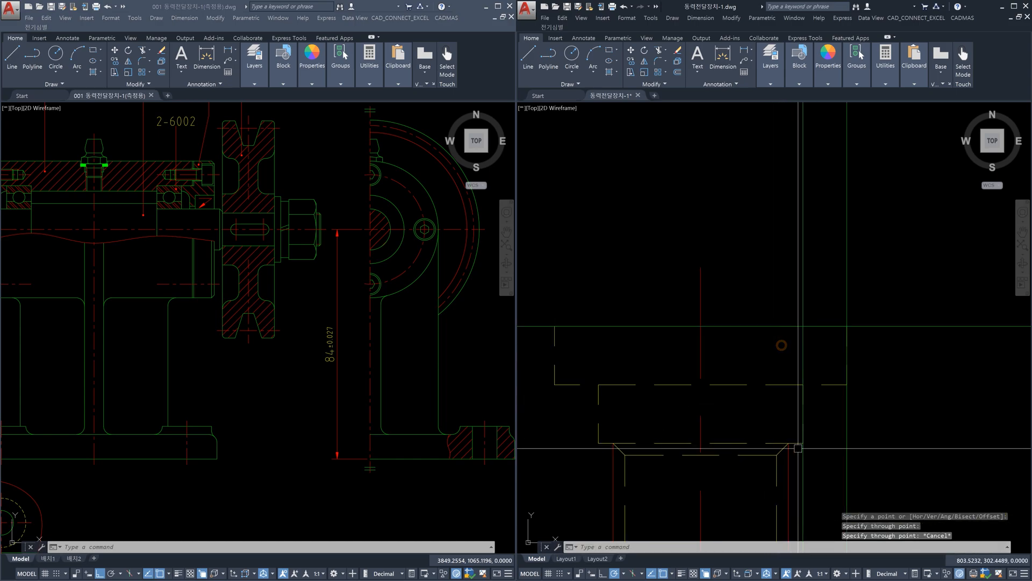
key(Return)
click(788, 457)
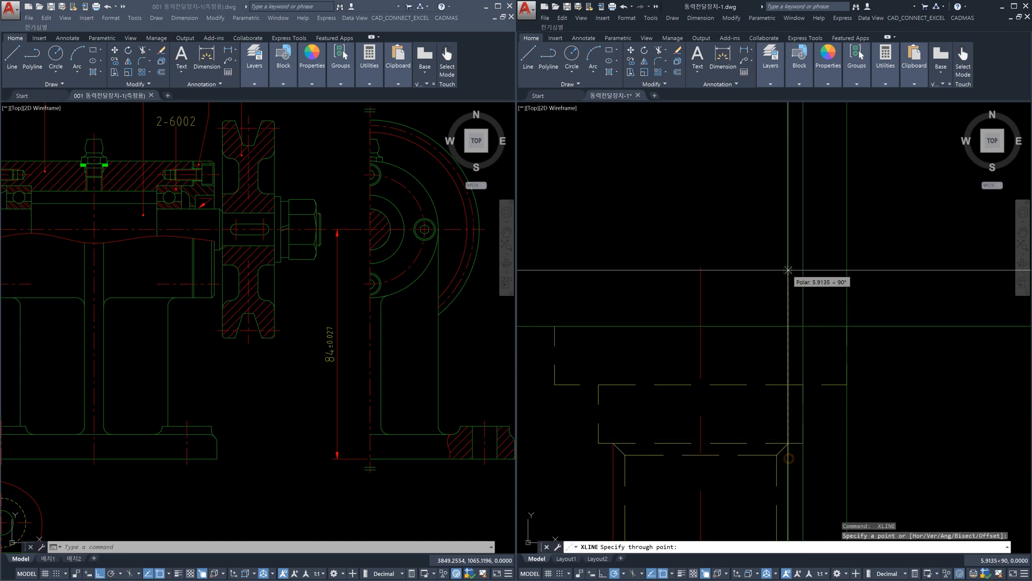
click(788, 270)
key(Return)
key(Return)
click(775, 458)
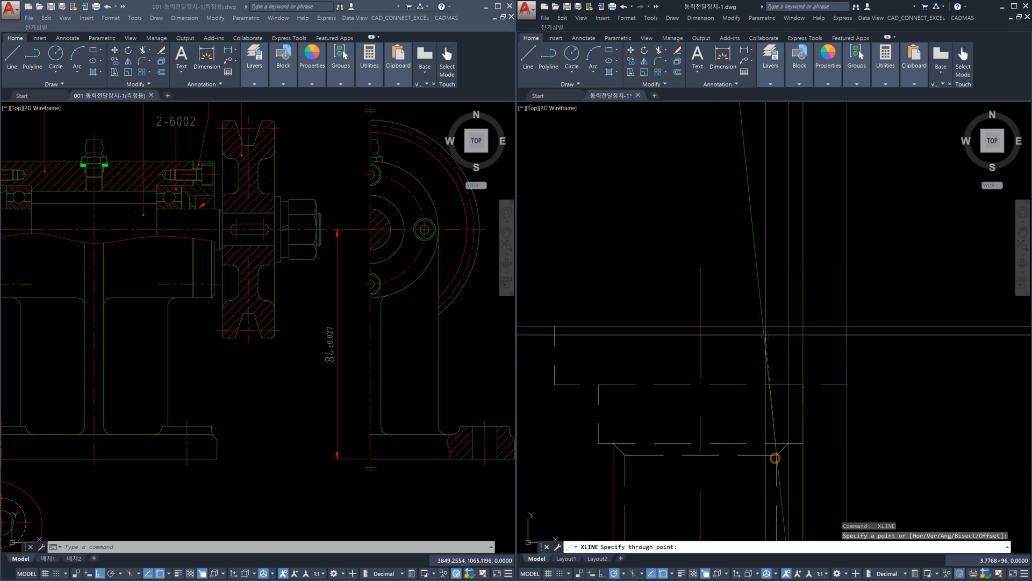
click(776, 269)
key(Escape)
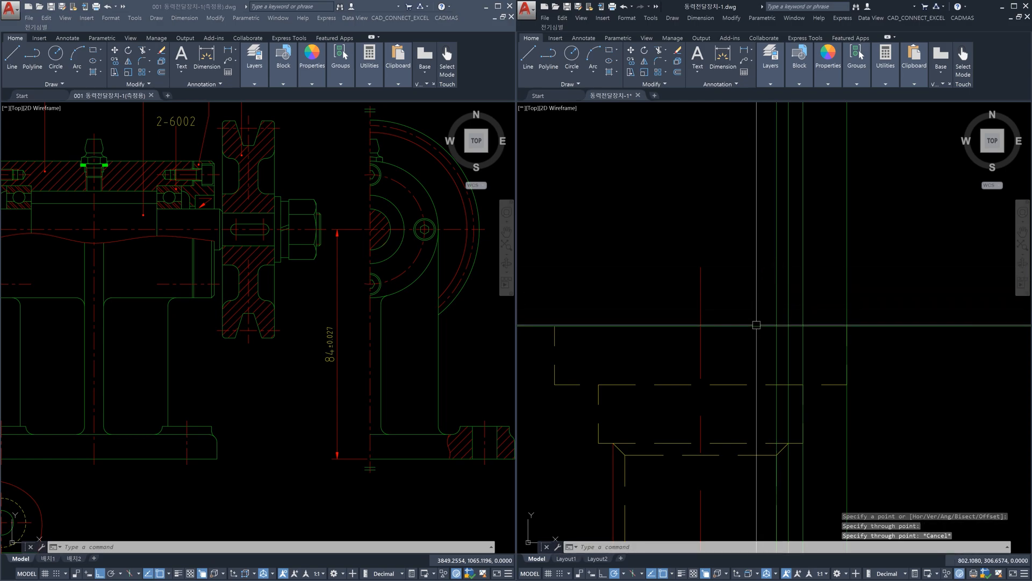
Step: Erase the three inner construction lines at the central hole, leaving the outermost one, and undo the erasure
click(818, 299)
click(724, 291)
key(Delete)
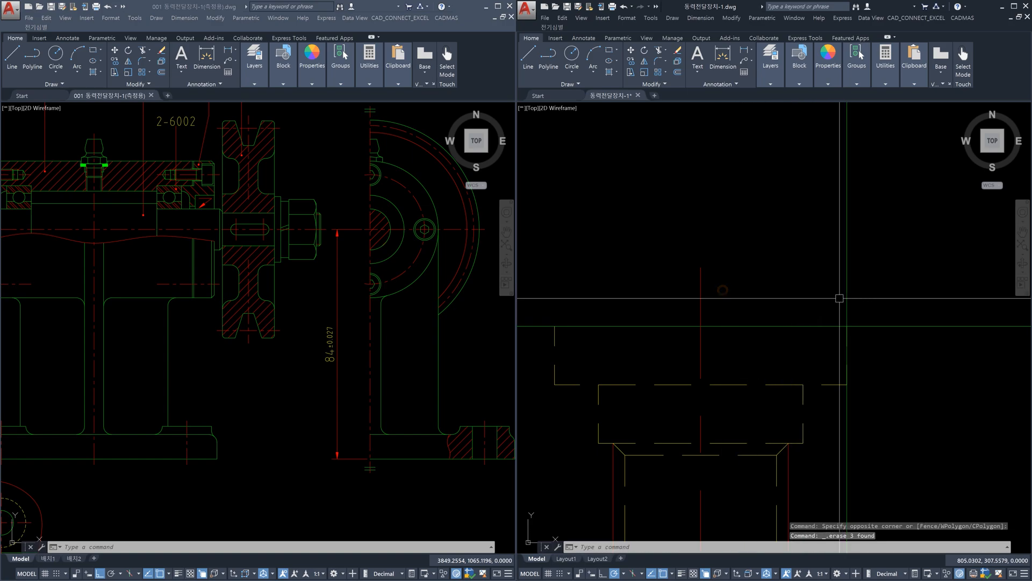
click(878, 293)
click(822, 287)
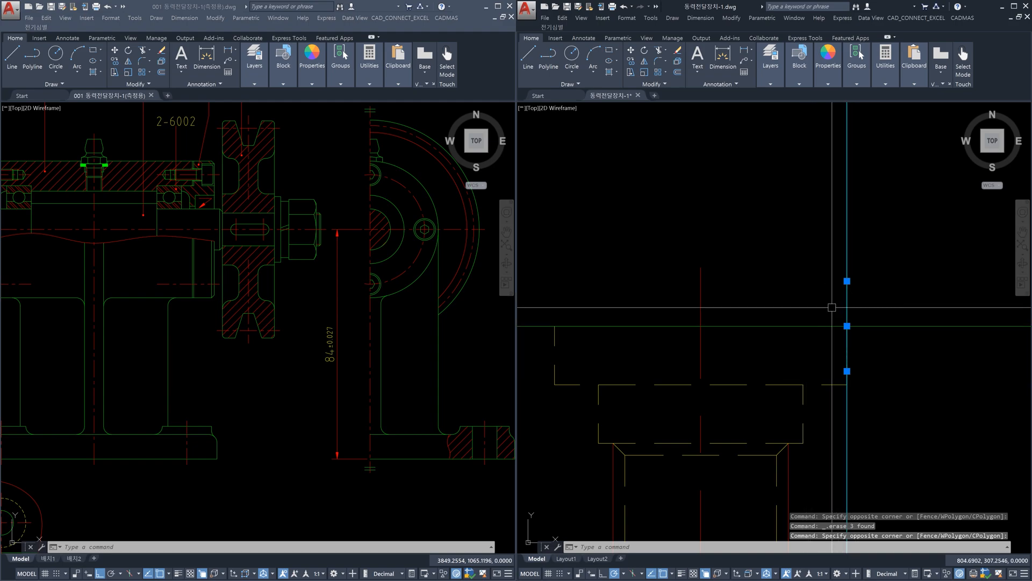
key(Escape)
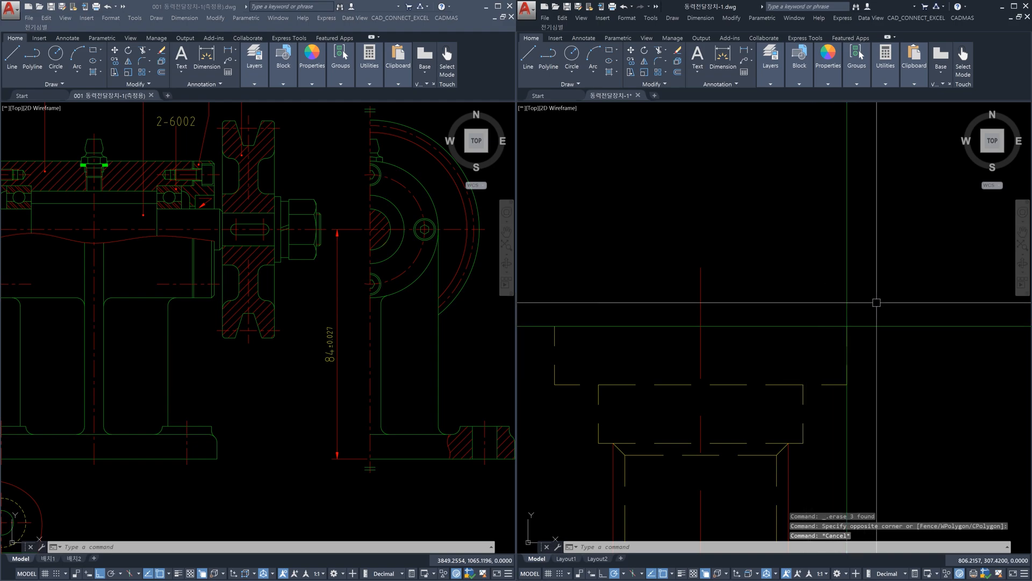
key(ctrl+z)
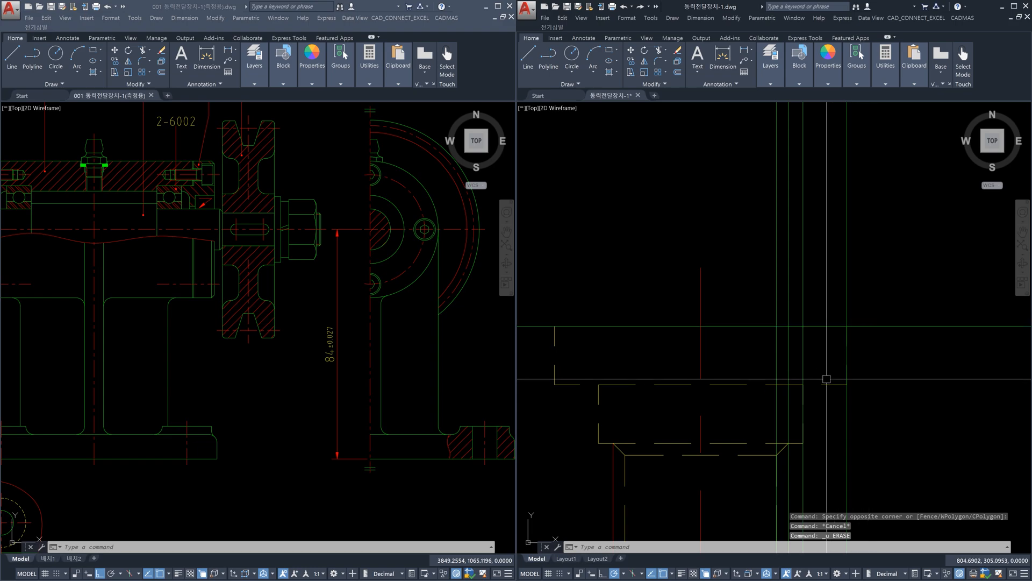
Step: Match the construction line on the tapped hole's right thread edge to the properties of the left red thread line
mouse_move(831, 376)
middle_down()
mouse_move(839, 297)
mouse_move(834, 331)
middle_up()
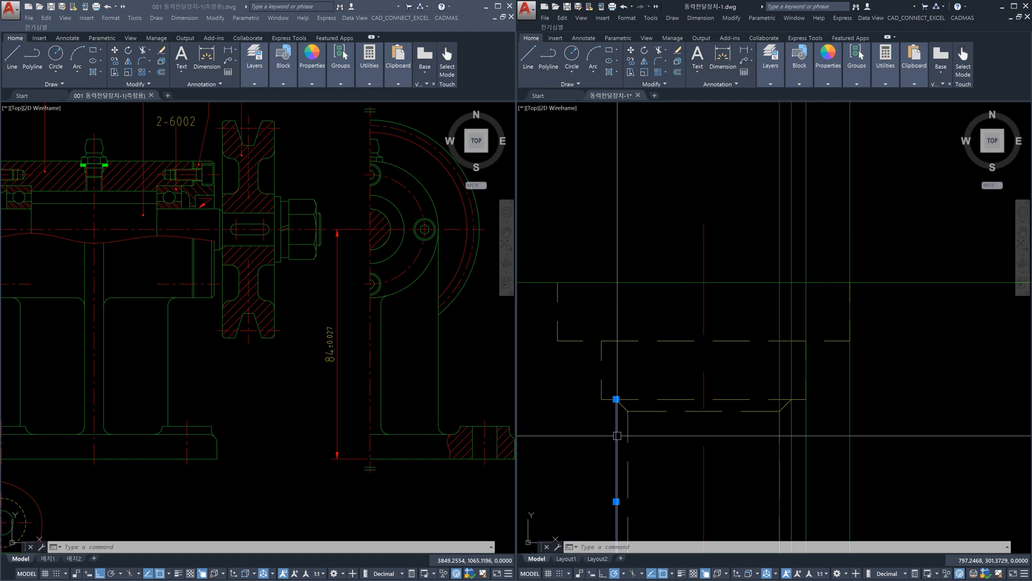
key(Escape)
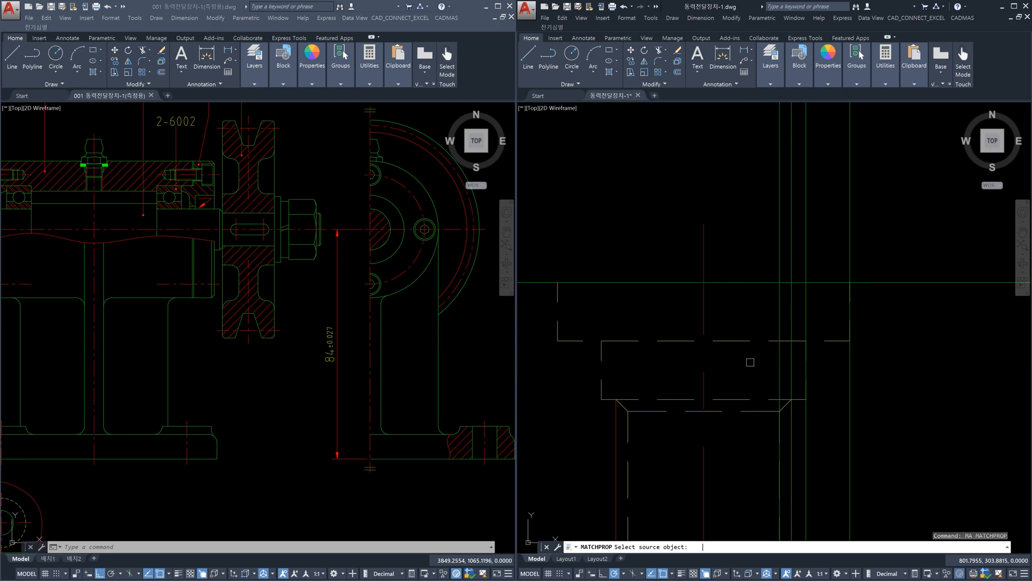
click(616, 443)
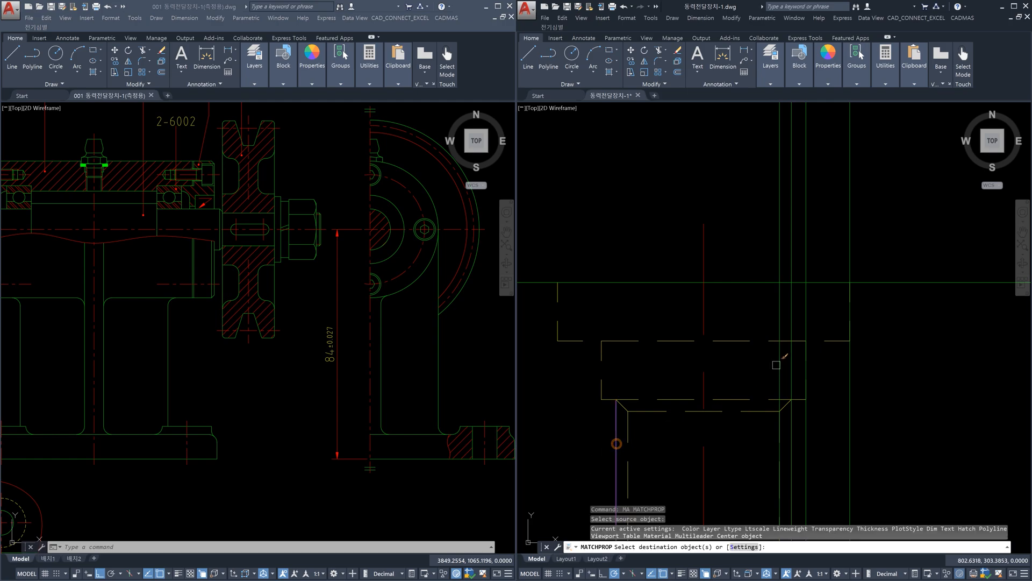
click(790, 321)
scroll(845, 325, down, 4)
key(Escape)
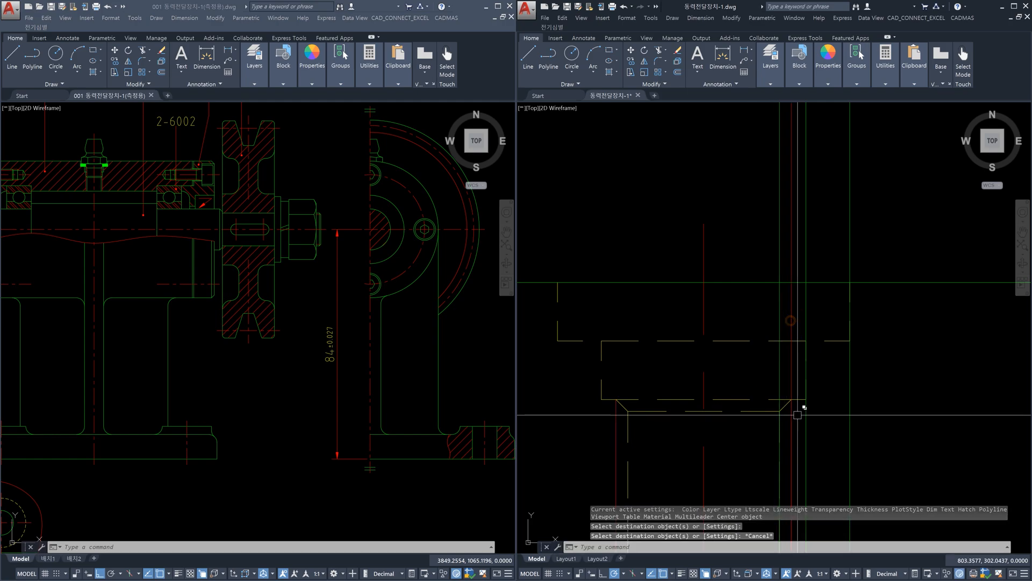
Step: Draw two concentric circles at the top view's center, radii about 2.59 and 3, reaching the inner-edge and thread-edge construction lines
scroll(844, 242, up, 5)
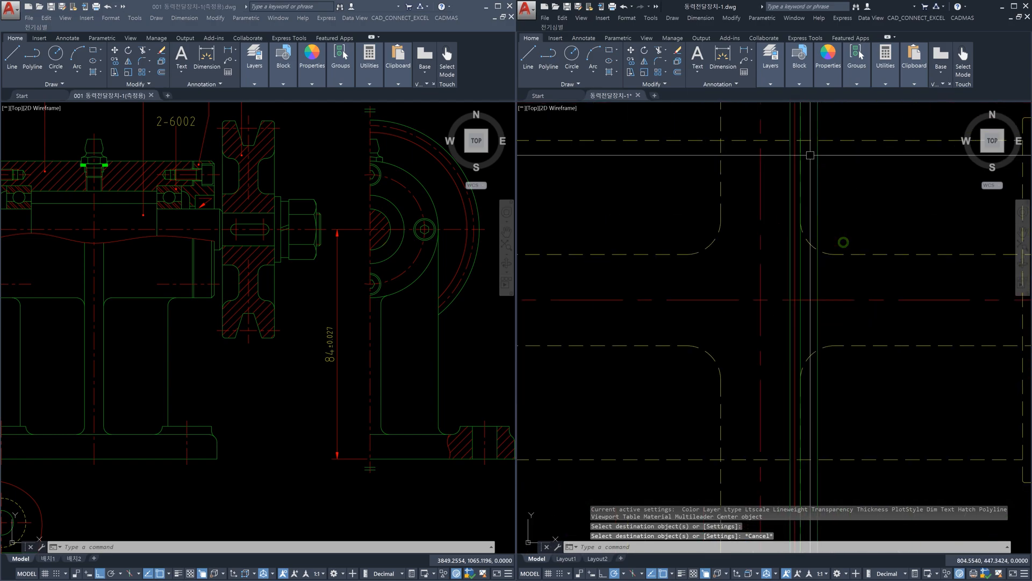
scroll(815, 272, down, 3)
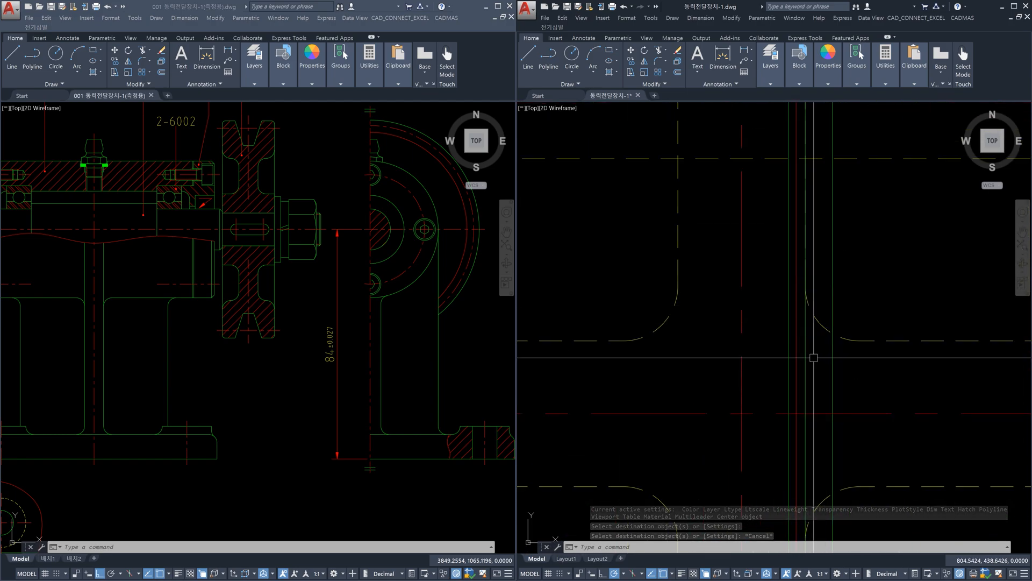
scroll(813, 357, up, 3)
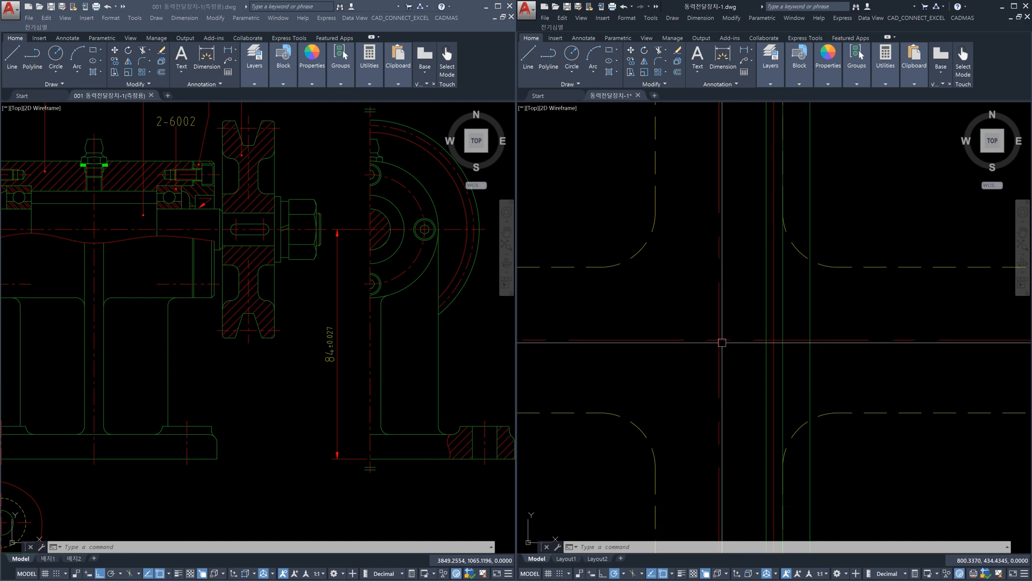
text(c)
key(Return)
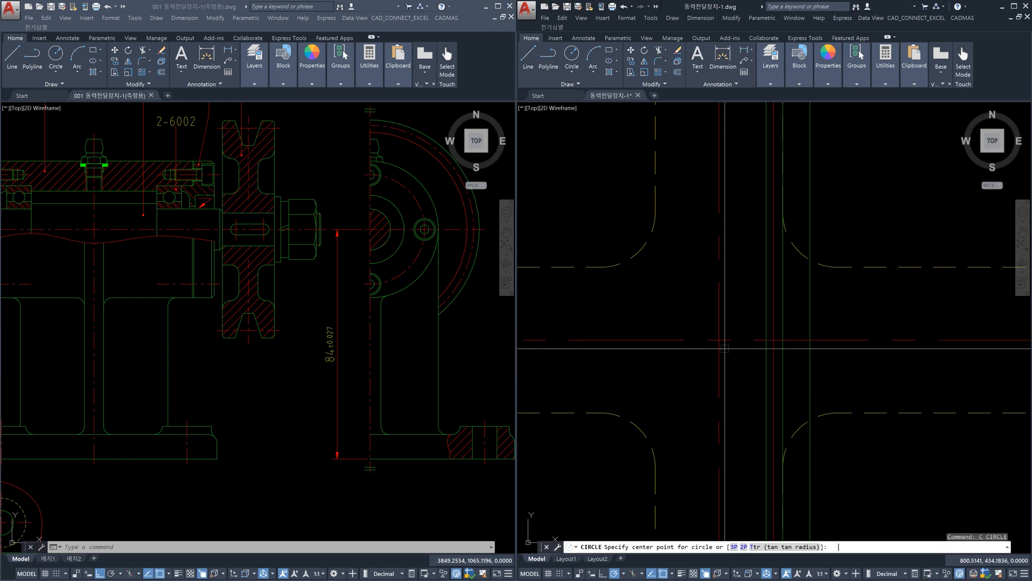
click(719, 340)
click(764, 340)
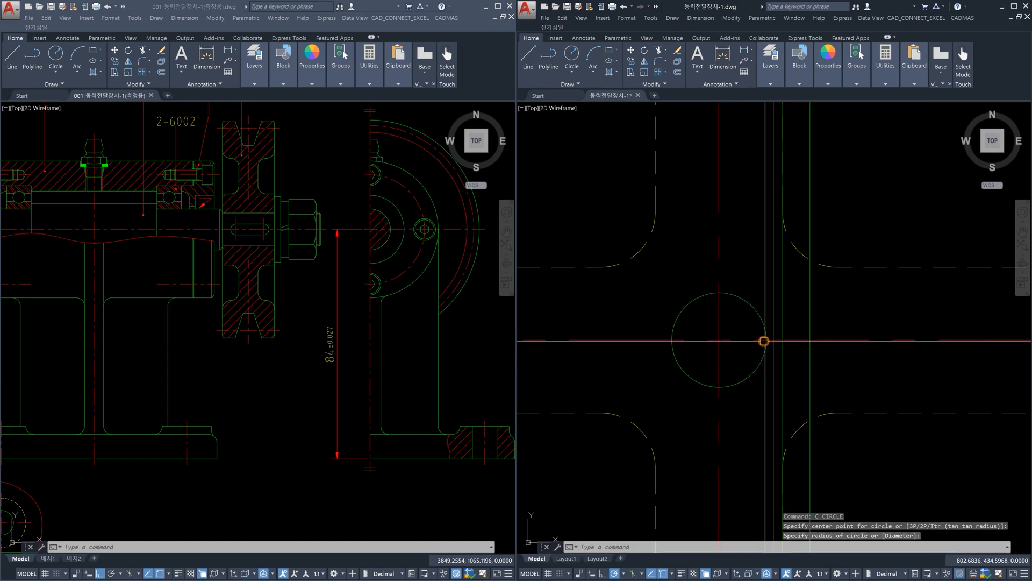
key(Return)
click(719, 339)
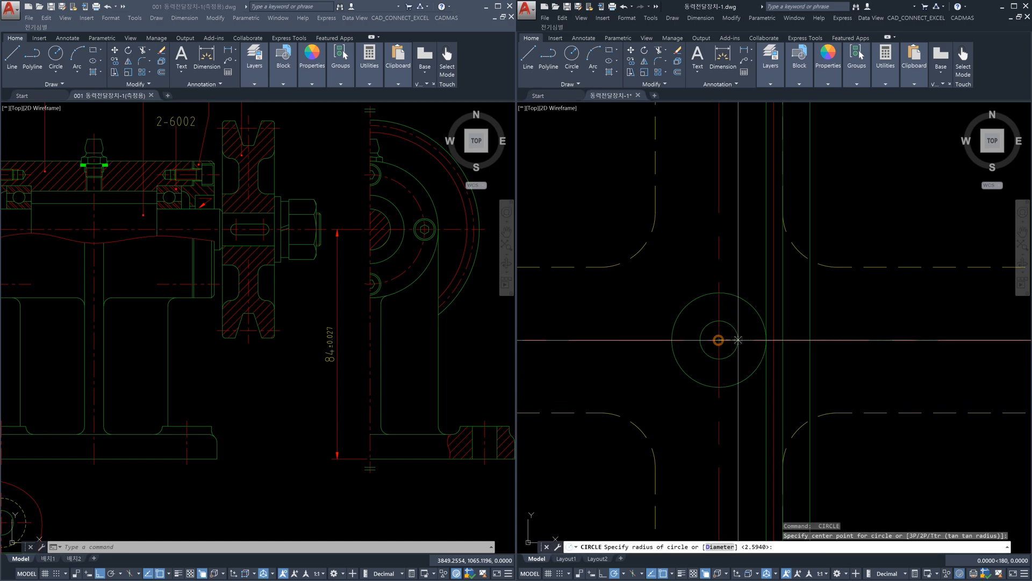
click(774, 339)
Step: Add two larger concentric circles at the top view's center, one of radius 3.5 and one reaching the outermost construction line
key(Return)
click(720, 340)
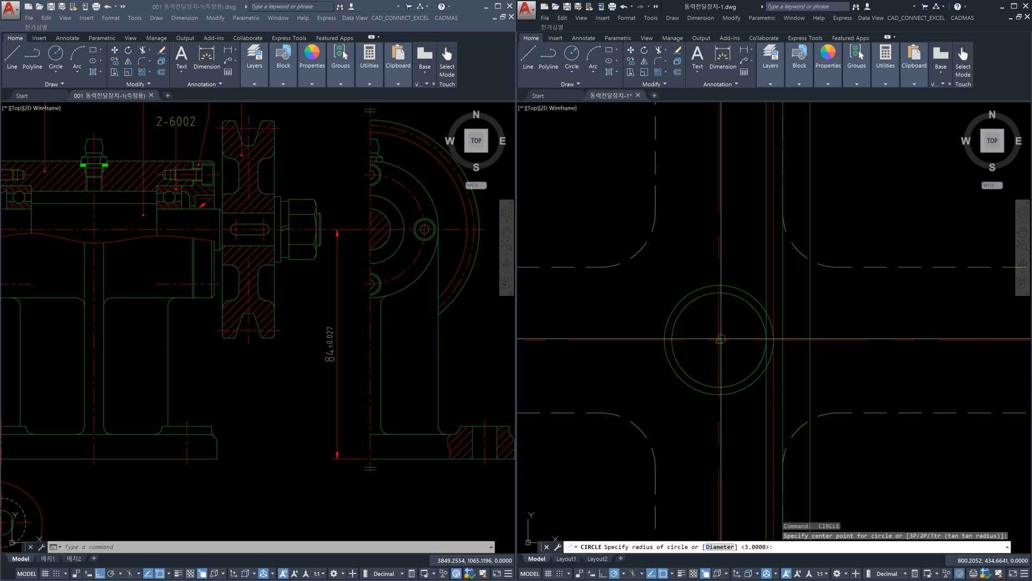
click(783, 340)
key(Return)
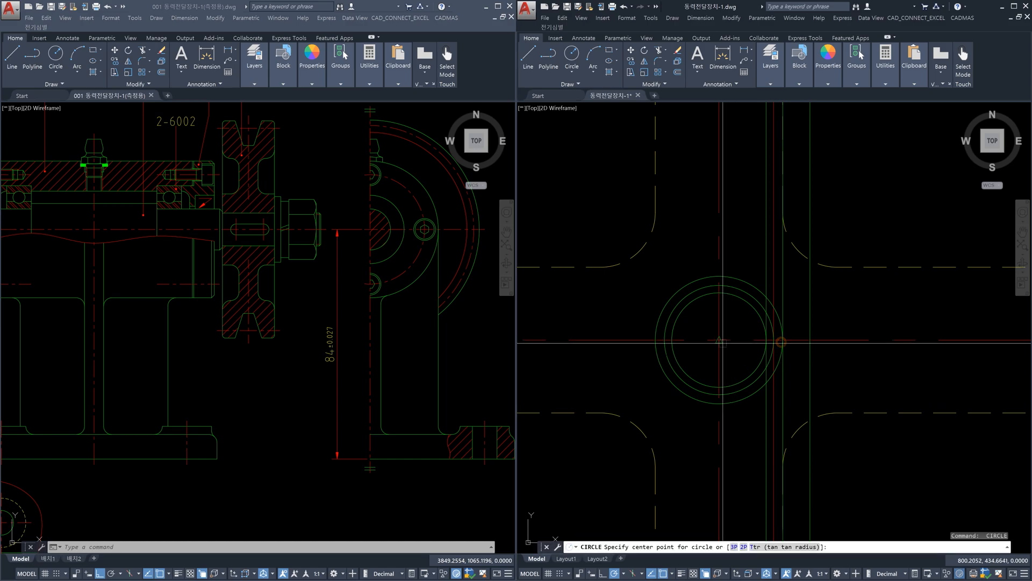
click(721, 340)
click(810, 340)
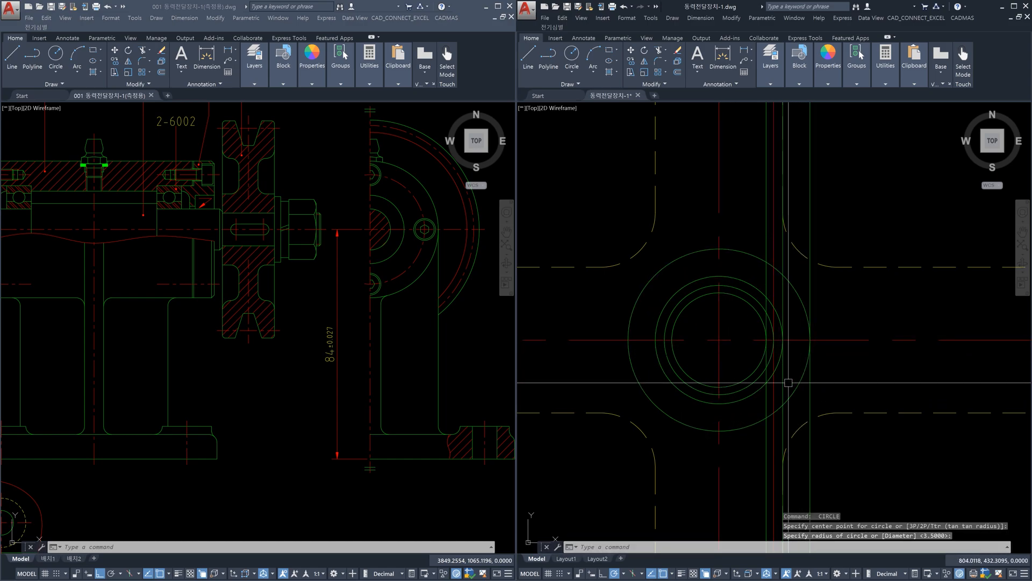
key(Escape)
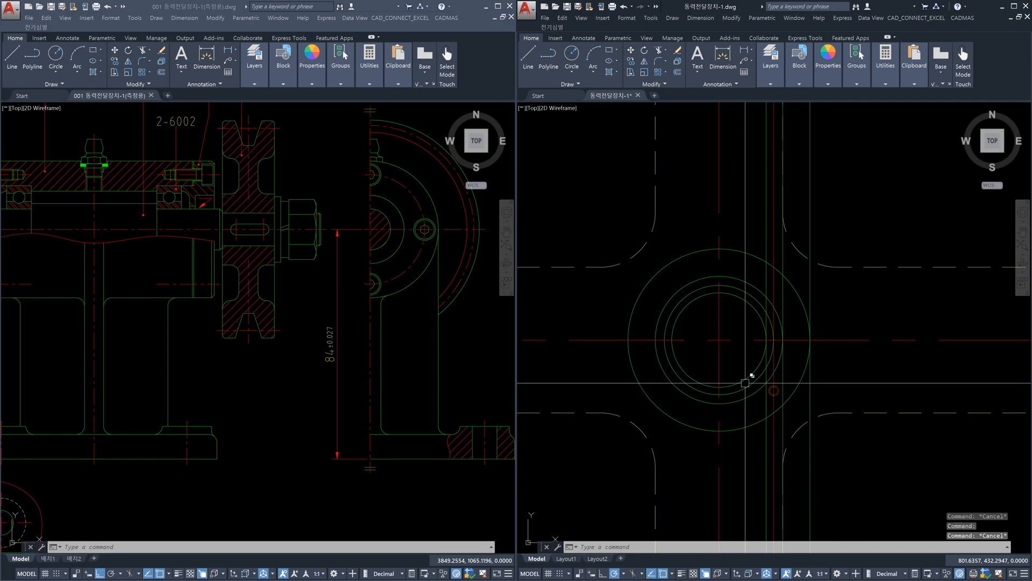
Step: Match the thread circle at the top view's center to the properties of the red vertical construction line
click(746, 386)
key(Escape)
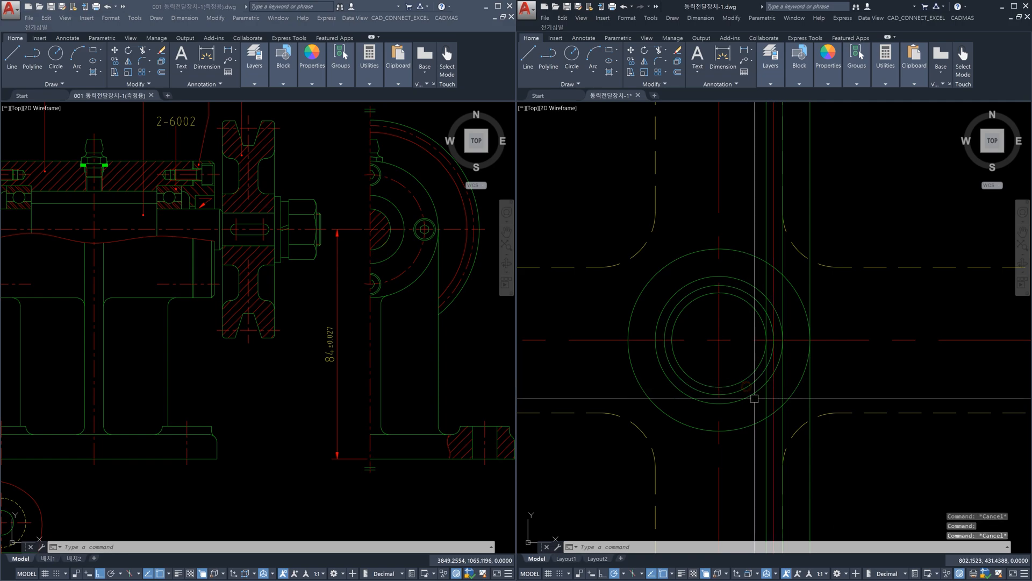
text(ma)
key(Return)
click(772, 420)
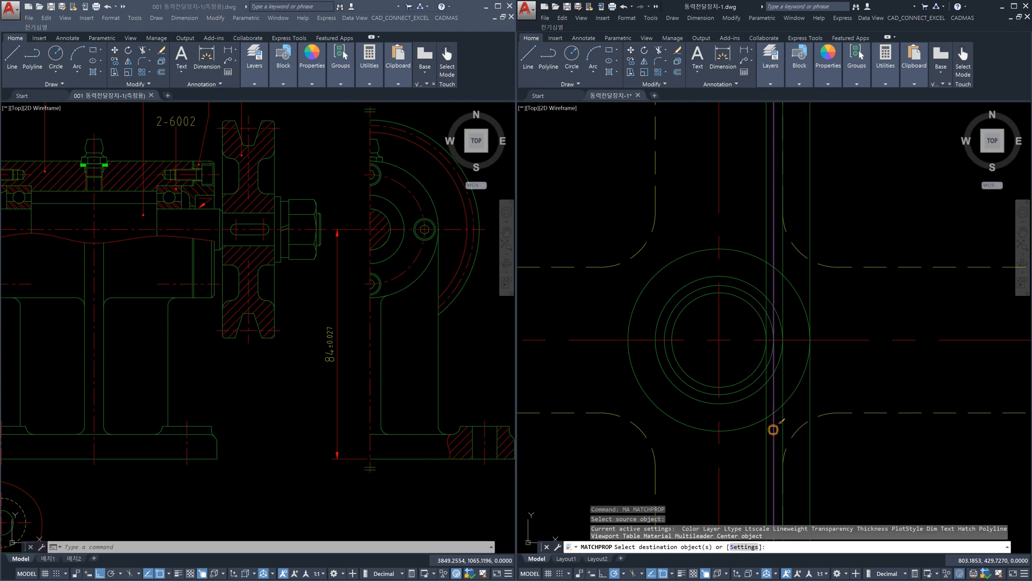
click(747, 388)
key(Escape)
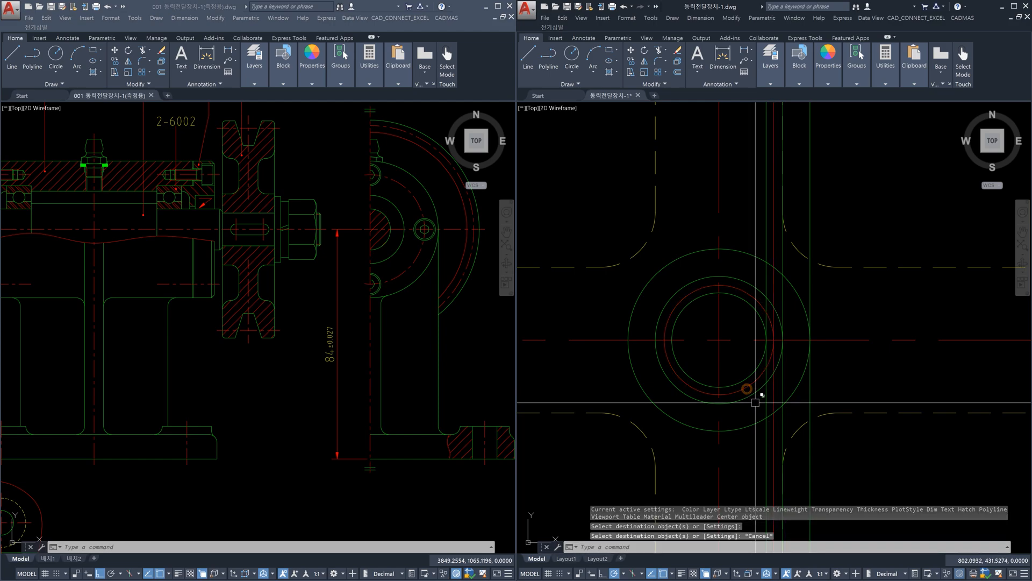
Step: Erase the four vertical construction lines projected through the central tapped hole
scroll(763, 434, down, 10)
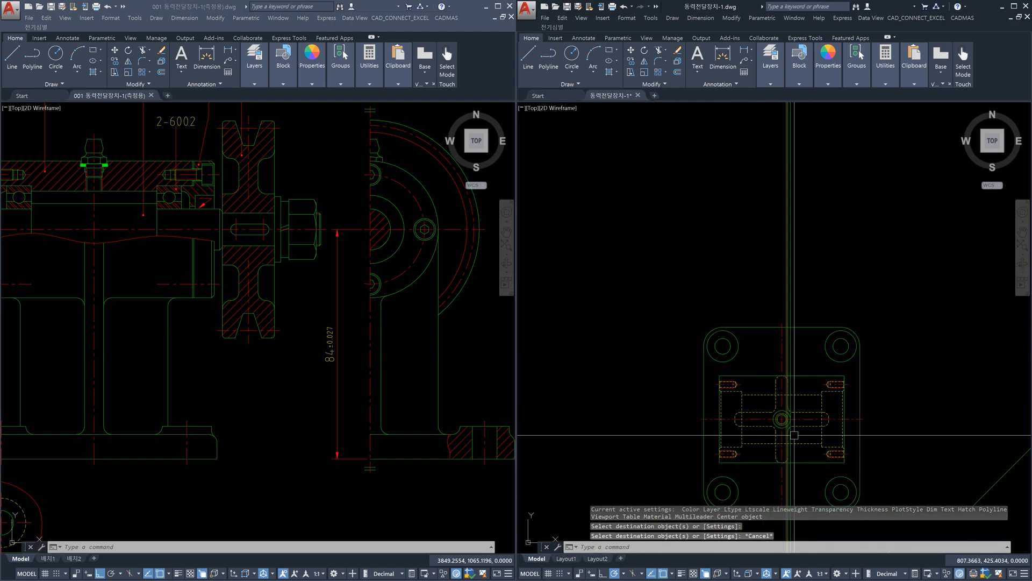
click(827, 283)
click(727, 253)
key(Delete)
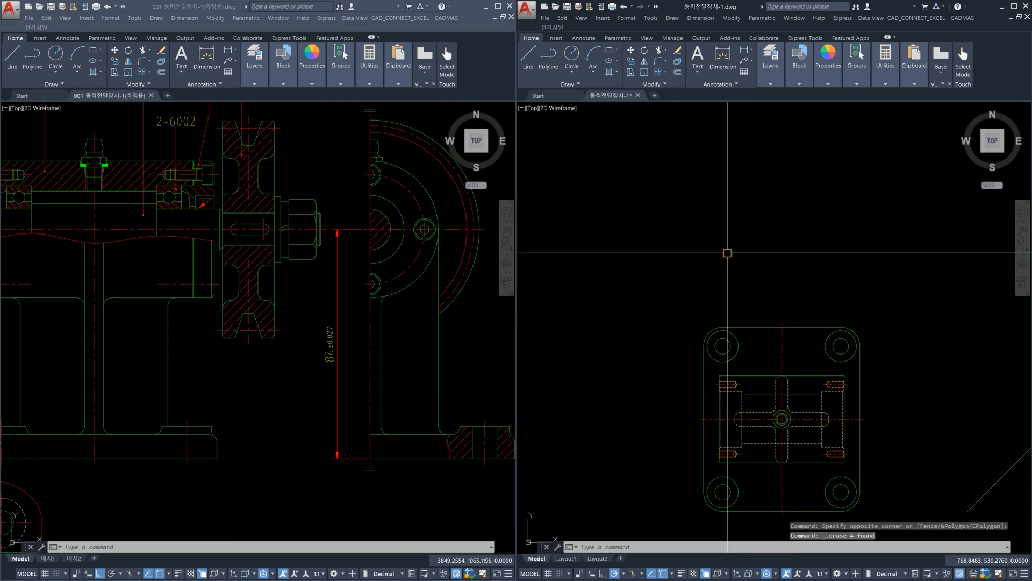
Step: Trim away the lower-left quarter of the red thread circle, using the two center lines as cutting edges
scroll(781, 402, up, 5)
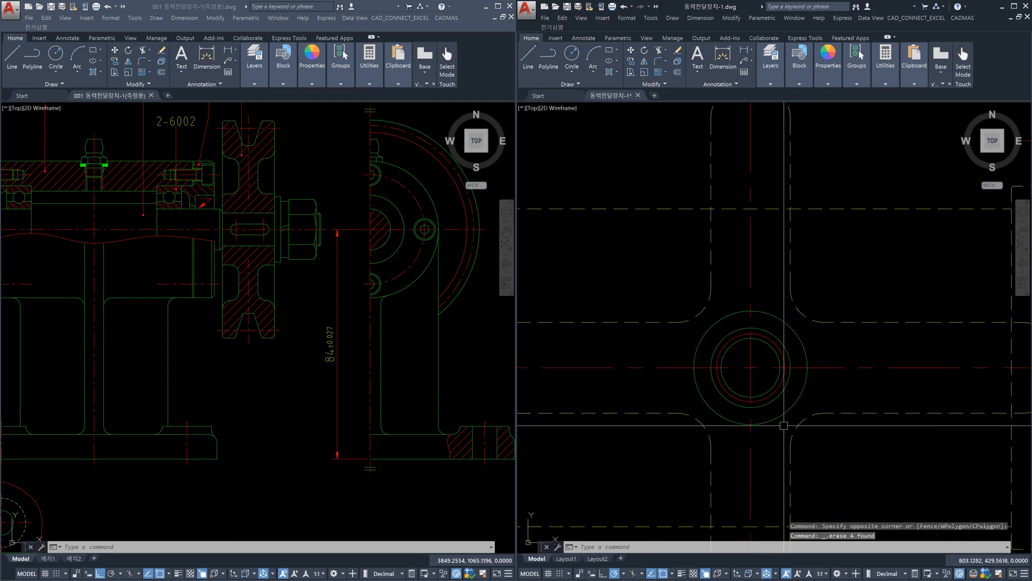
scroll(779, 377, up, 4)
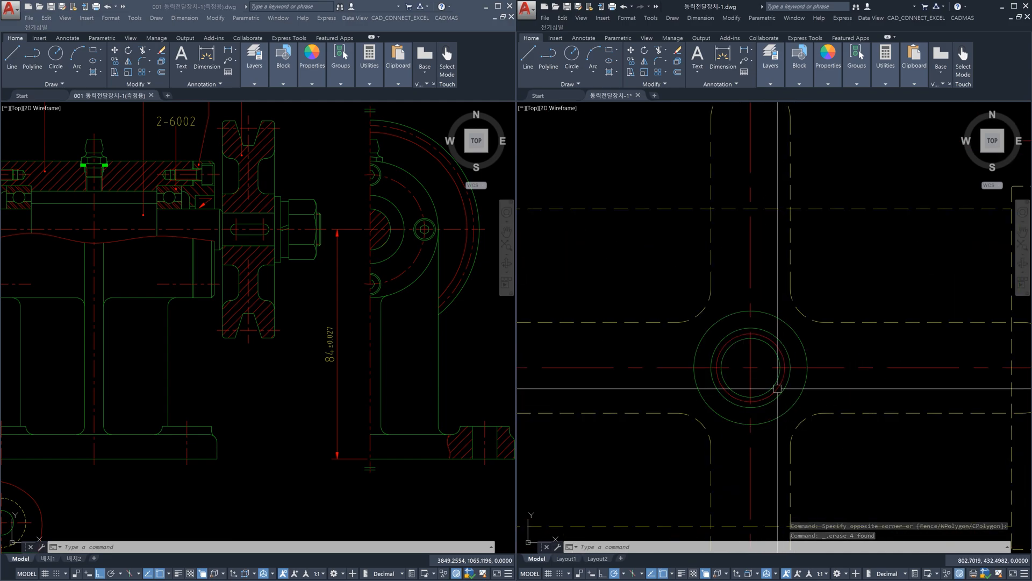
click(779, 347)
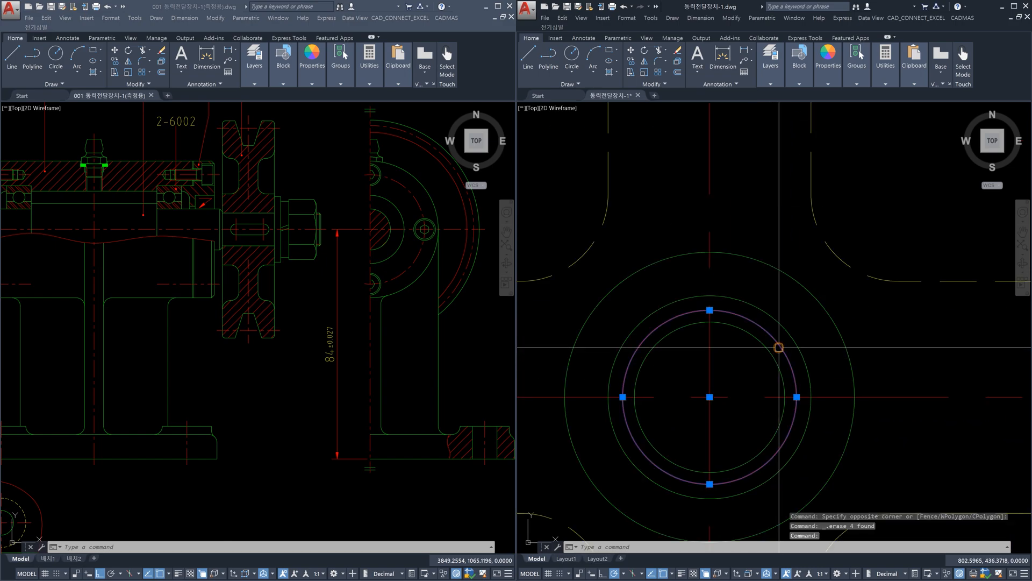
key(Escape)
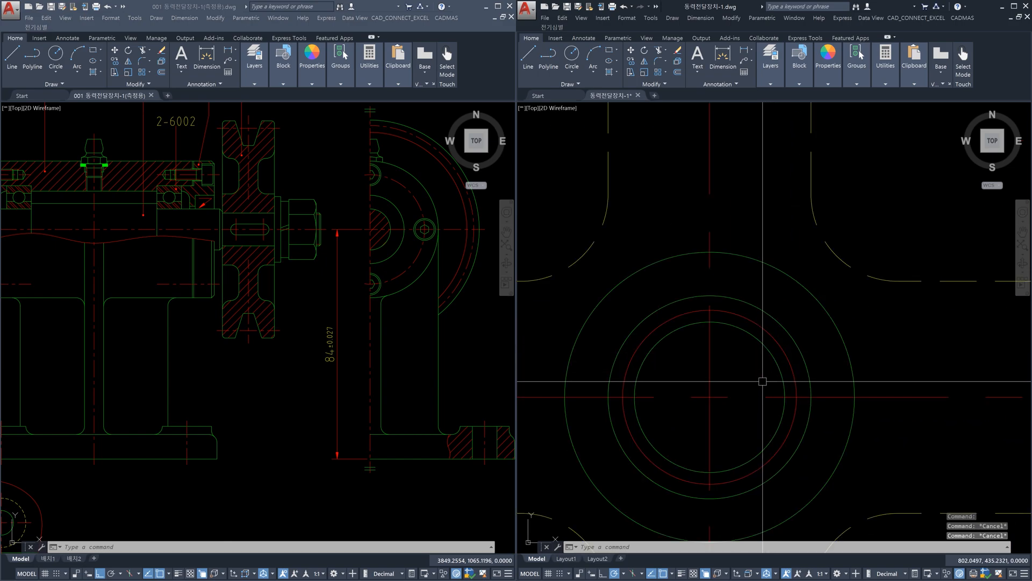
text(tr)
key(Return)
click(730, 425)
click(697, 394)
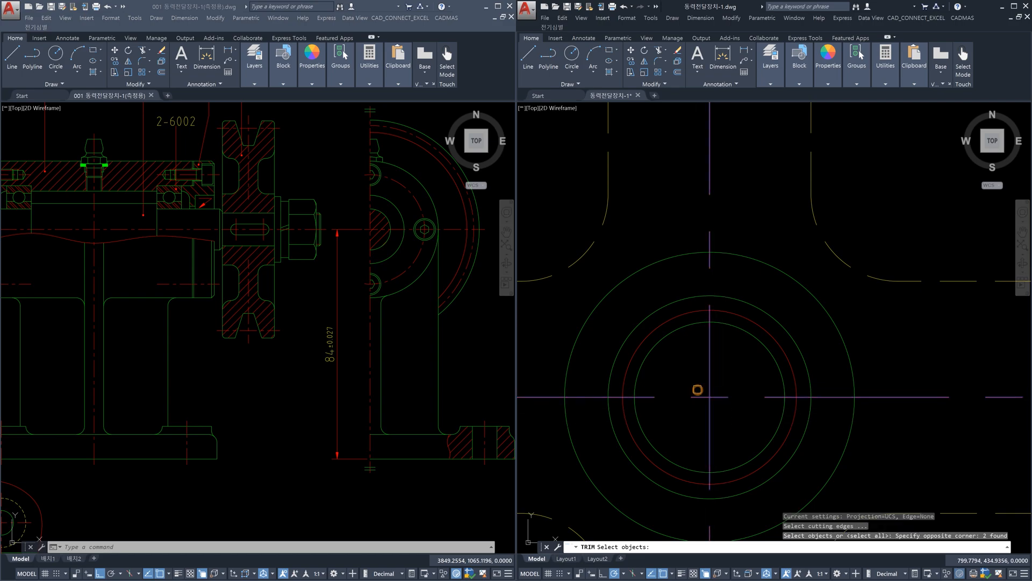
key(Return)
key(Escape)
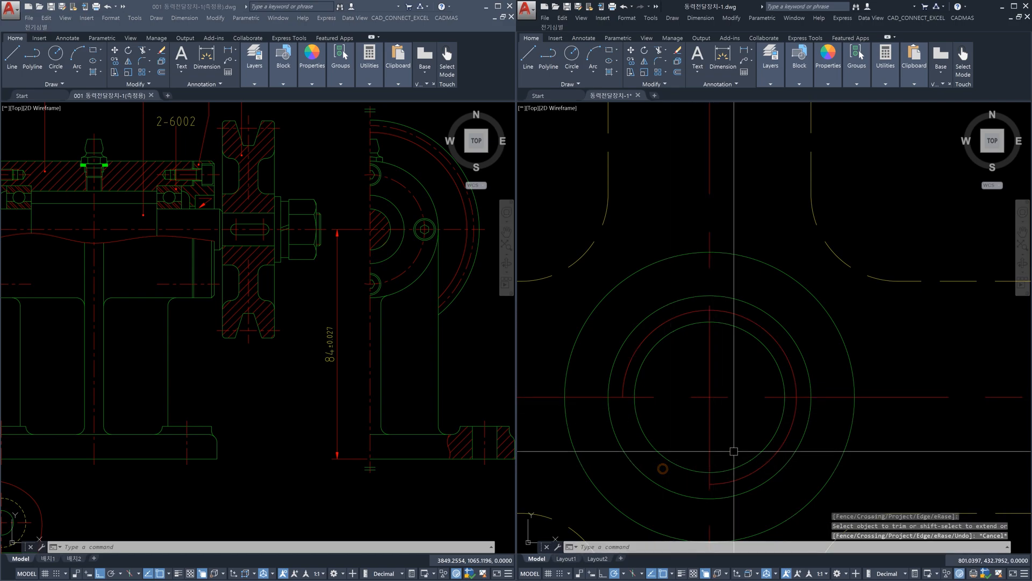
Step: Rotate the three-quarter thread arc by 10 degrees about the central hole's center
text(ro)
key(Return)
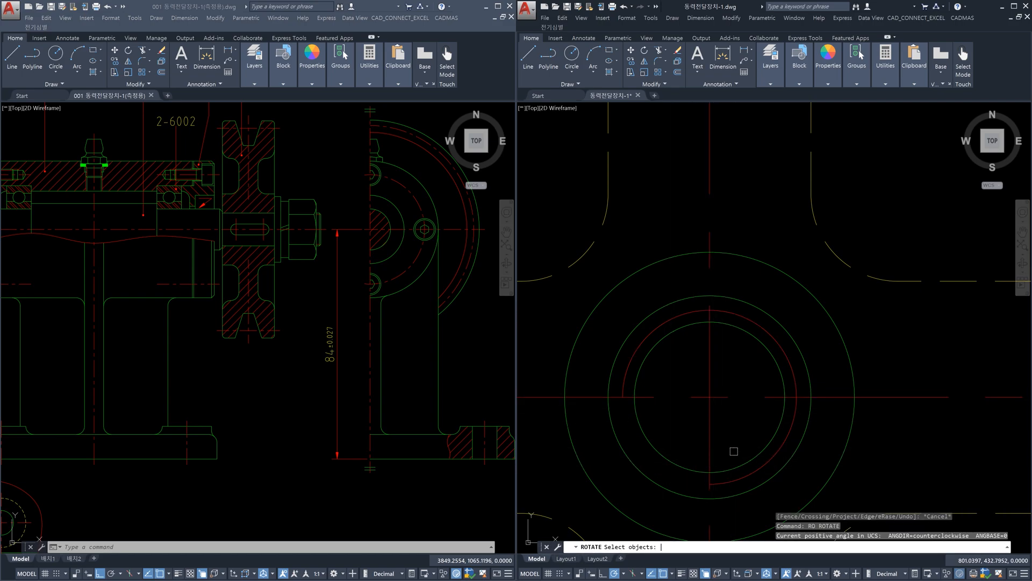
click(758, 466)
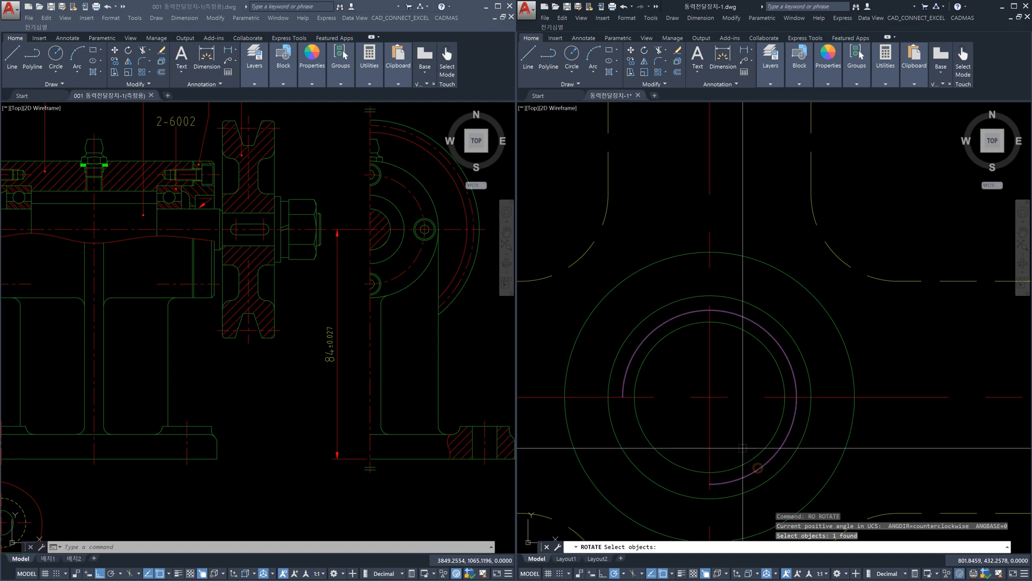
key(Return)
click(710, 397)
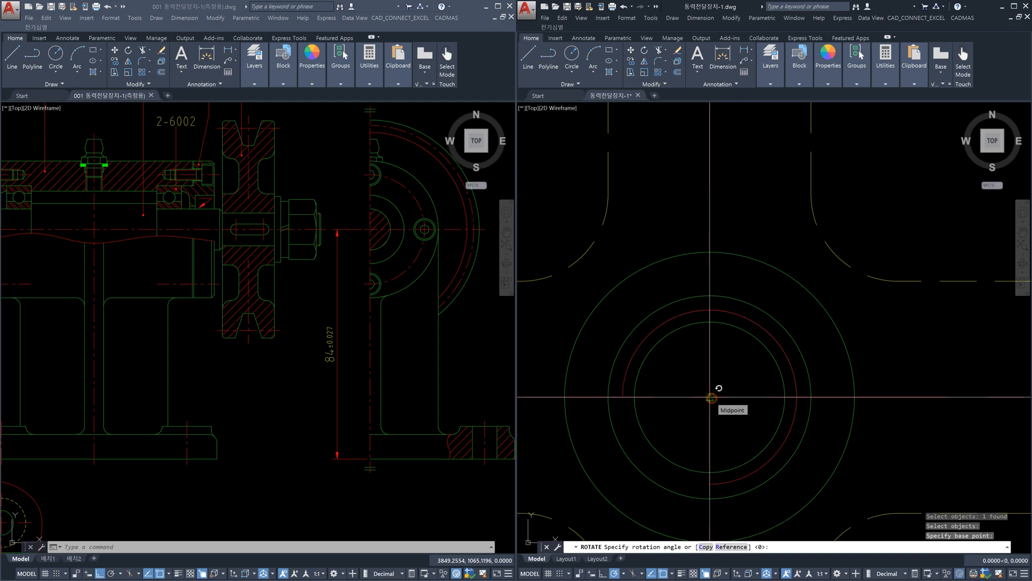
text(10)
key(Return)
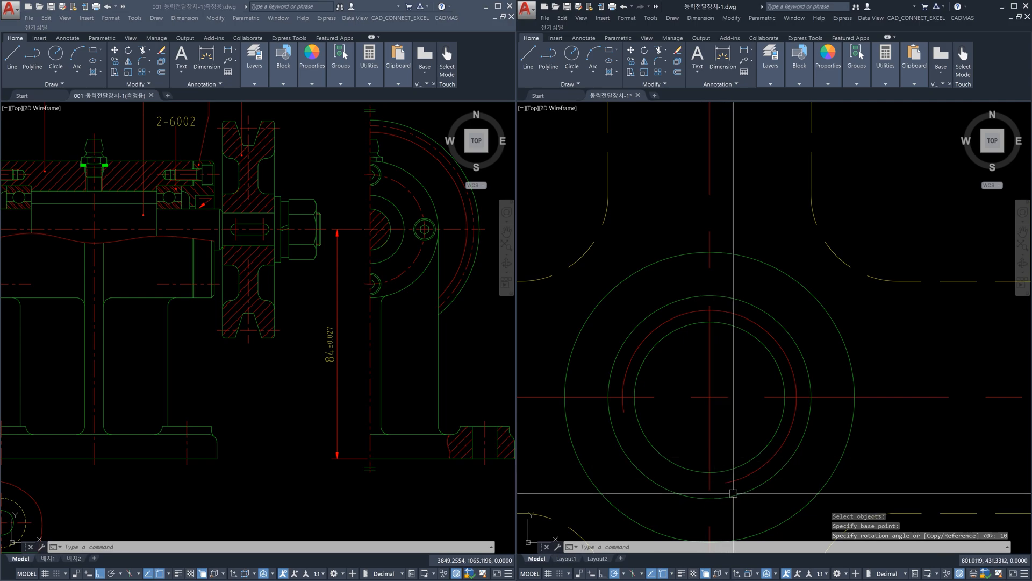
click(711, 443)
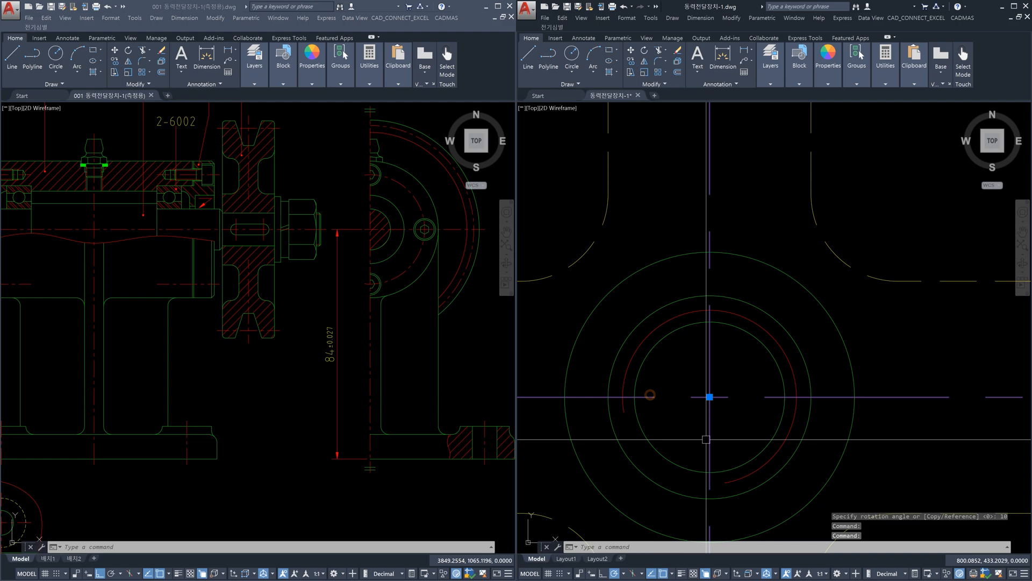
scroll(709, 396, down, 8)
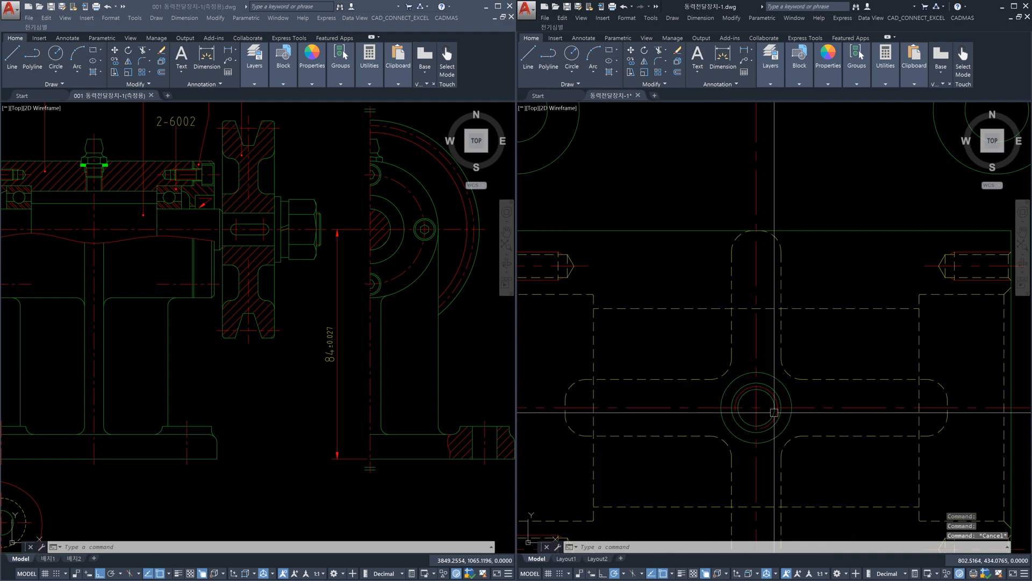
key(Escape)
scroll(712, 378, up, 2)
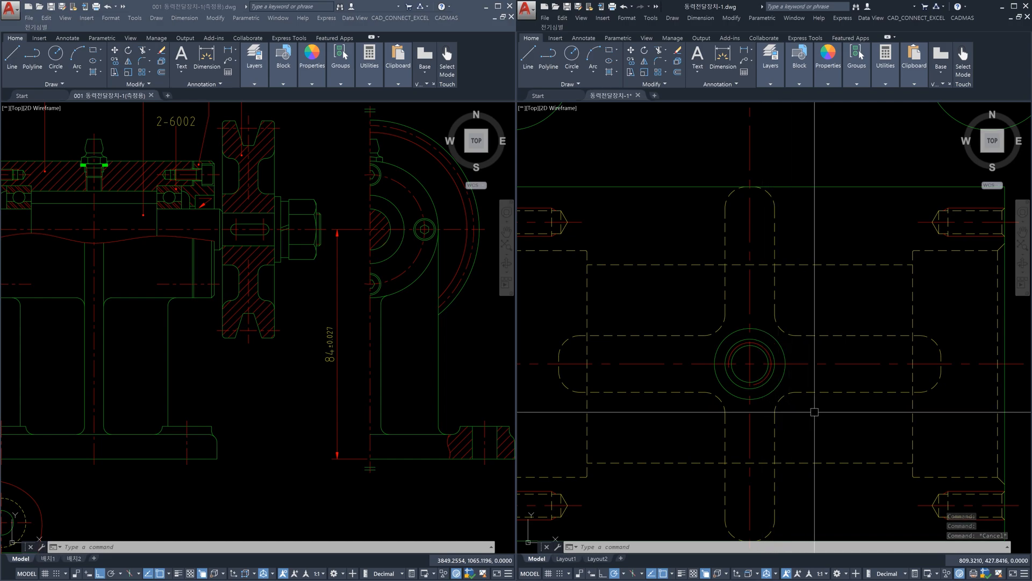
scroll(806, 420, down, 5)
scroll(860, 430, up, 3)
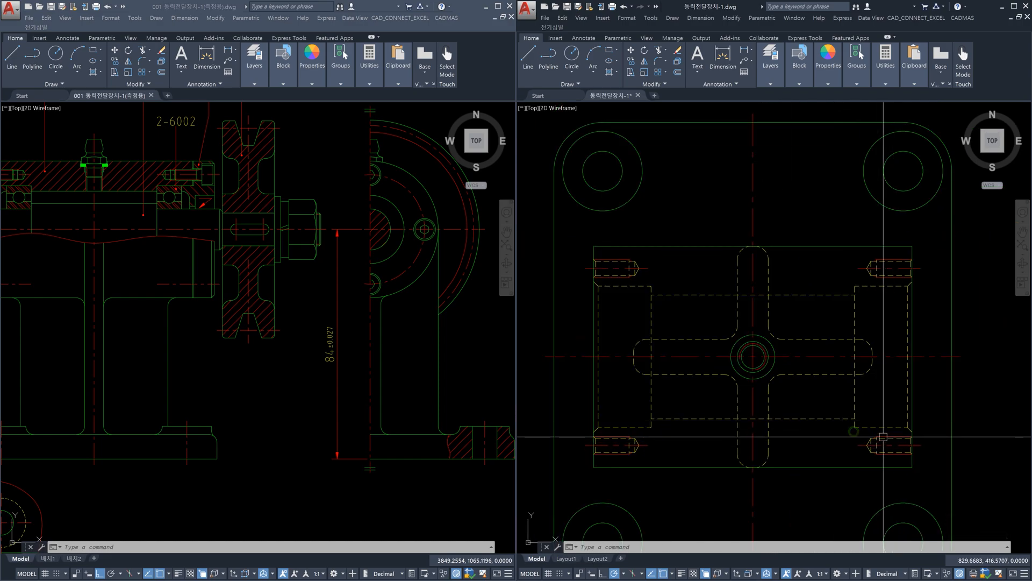
Step: Copy the lower-right hidden tapped hole onto the horizontal center line at the housing's right edge, without its own center line
scroll(914, 457, up, 2)
scroll(824, 401, down, 4)
scroll(824, 403, up, 3)
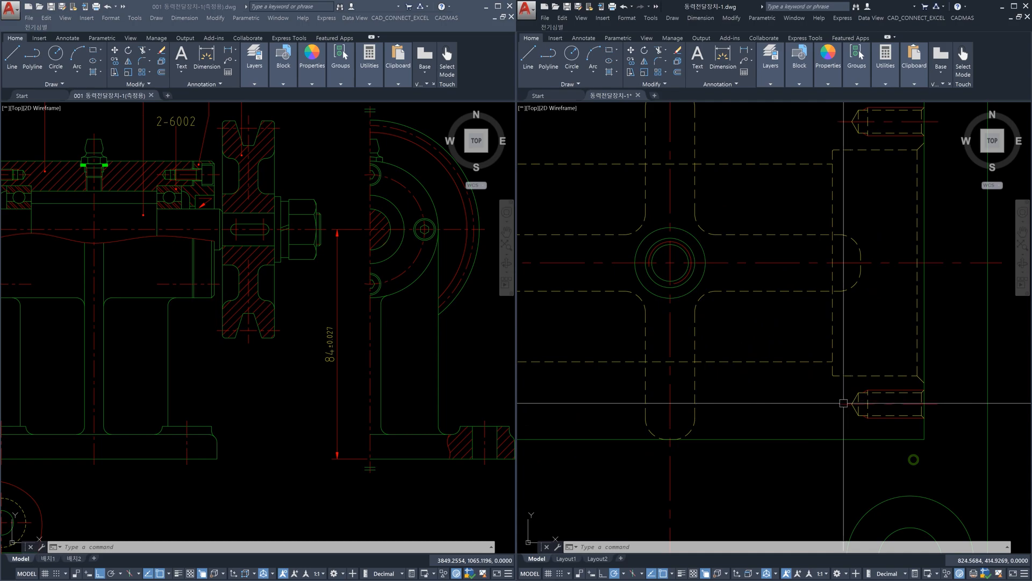
text(co)
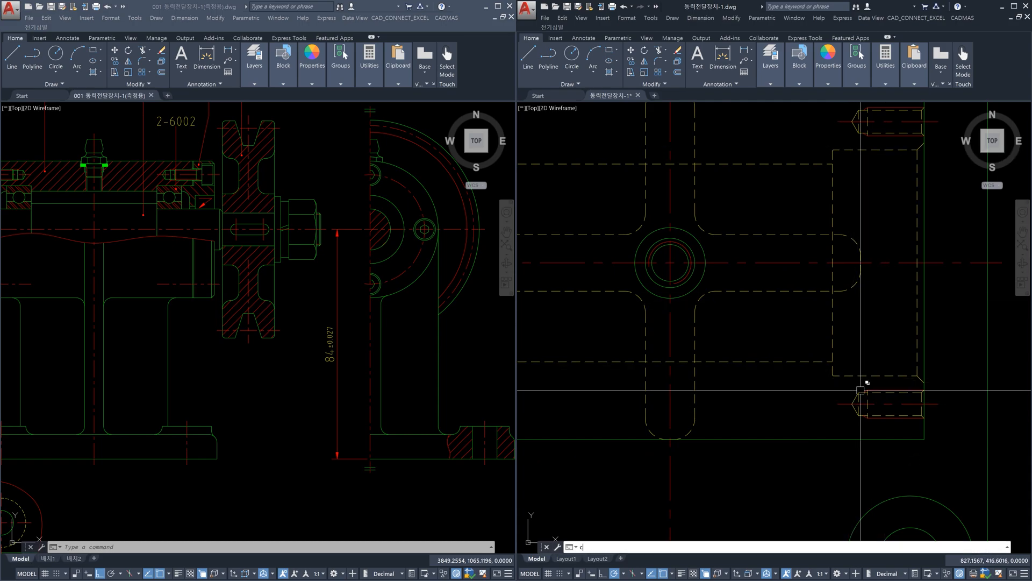
key(Return)
scroll(864, 380, up, 4)
click(821, 375)
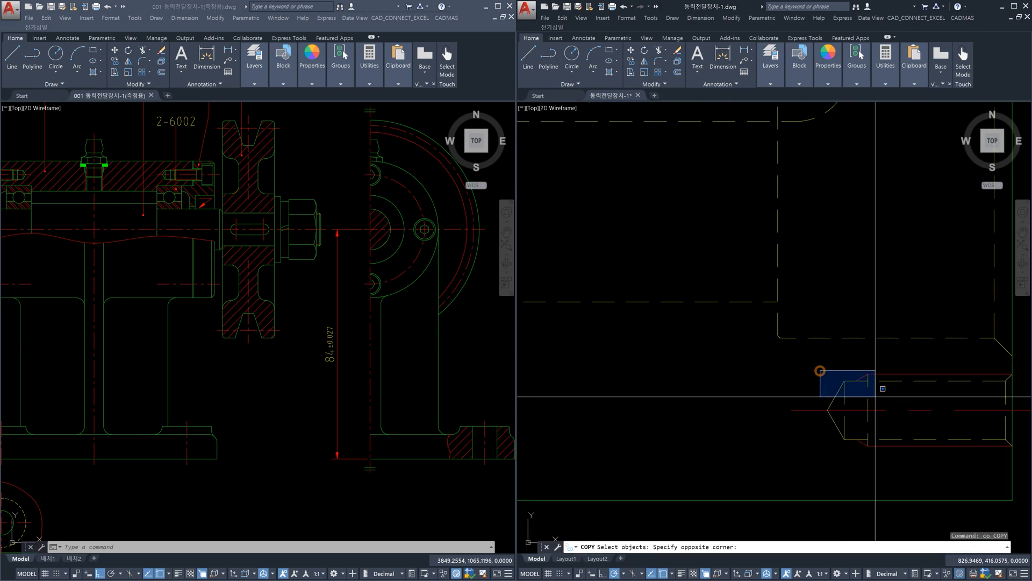
middle_drag(939, 431, 818, 431)
click(914, 455)
key(Return)
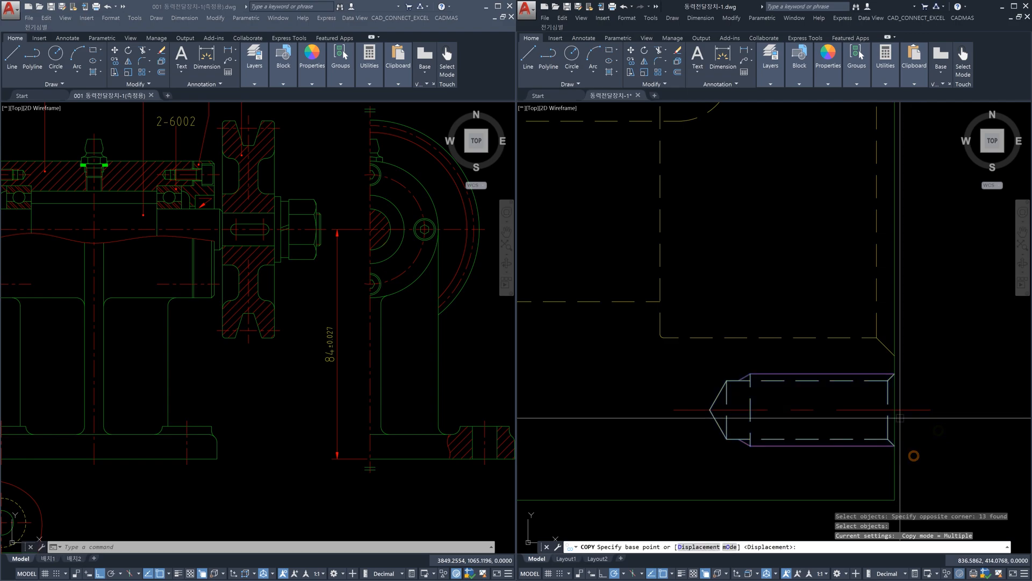
click(895, 411)
scroll(891, 367, down, 4)
scroll(894, 233, up, 4)
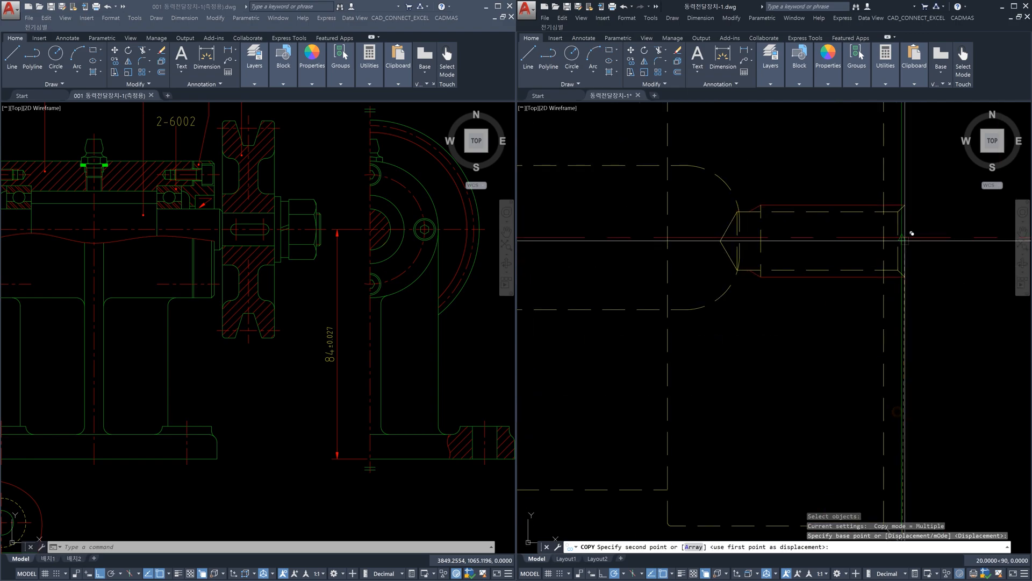
click(901, 236)
key(Escape)
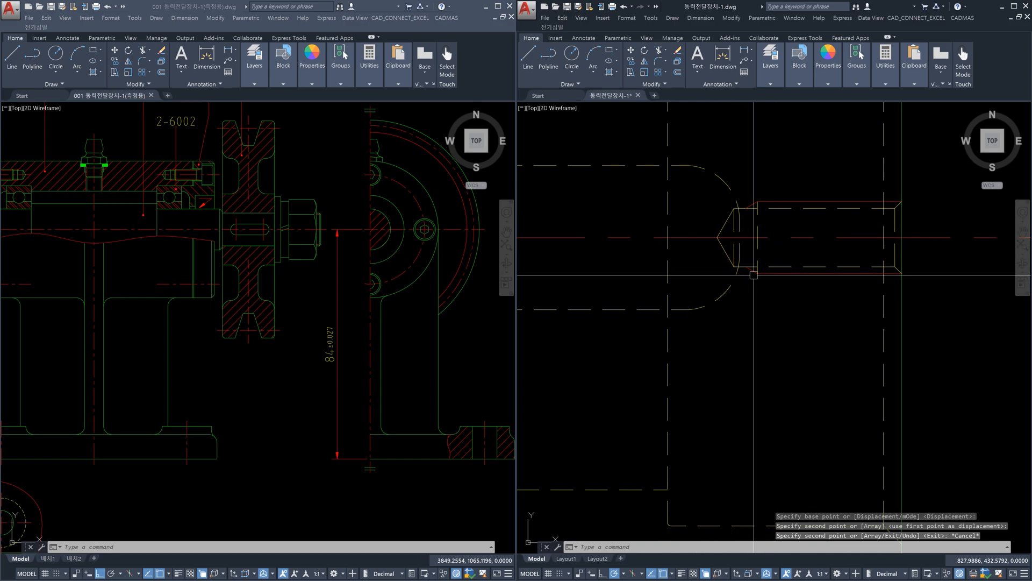
Step: Undo the copy of the tapped hole on the horizontal center line
scroll(791, 364, down, 5)
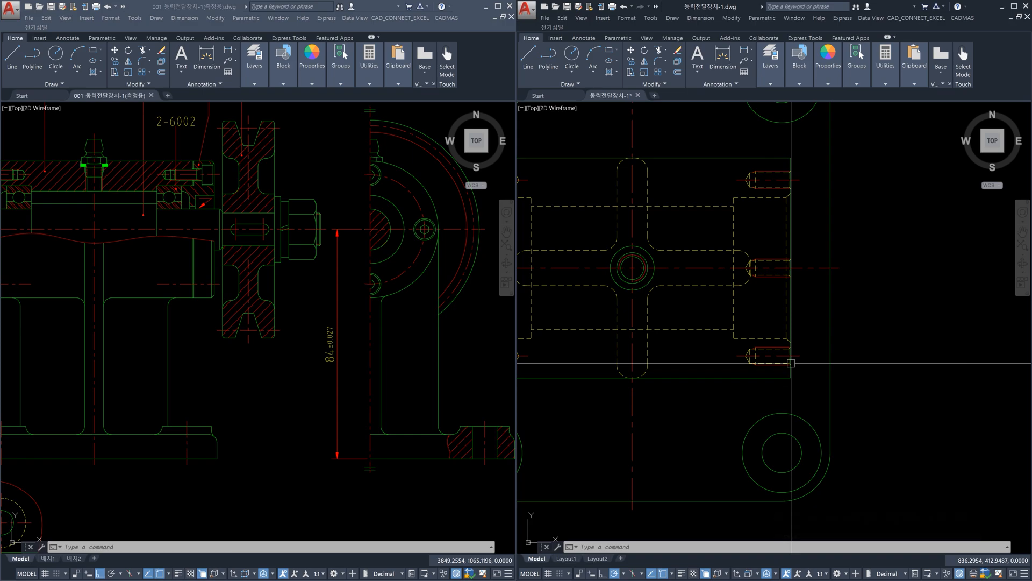
scroll(791, 363, up, 5)
scroll(791, 363, down, 6)
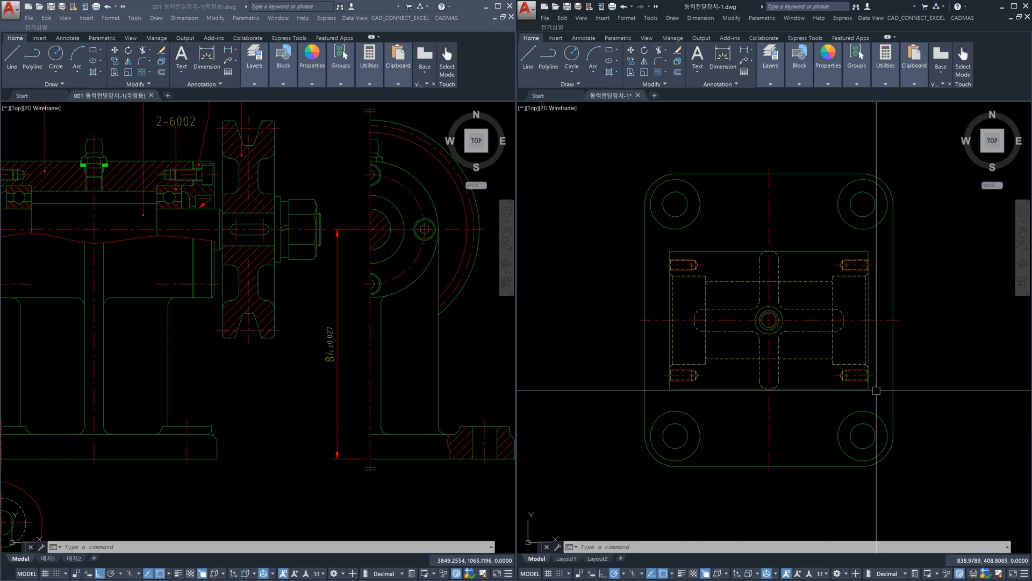
middle_drag(871, 406, 867, 392)
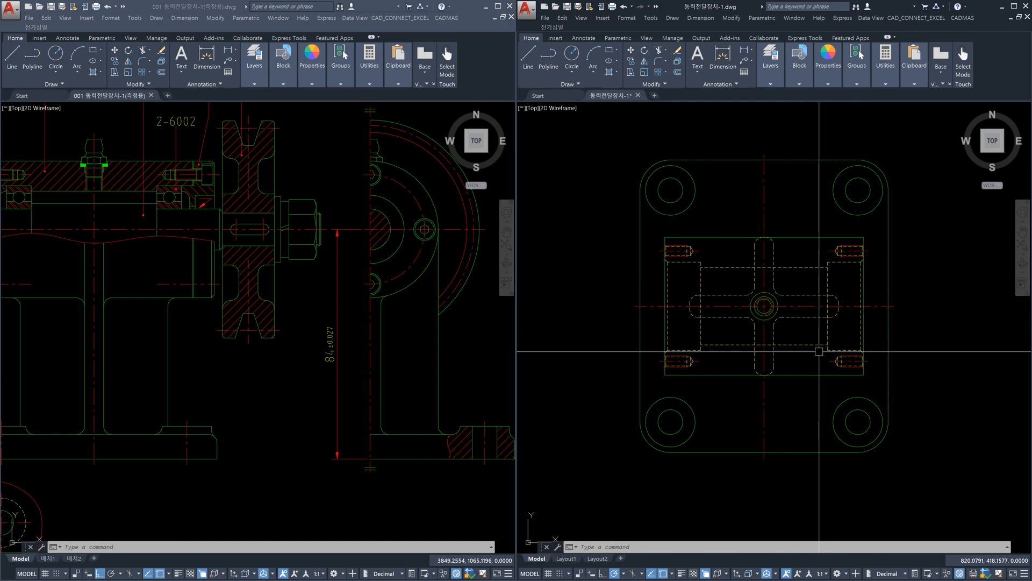
click(695, 422)
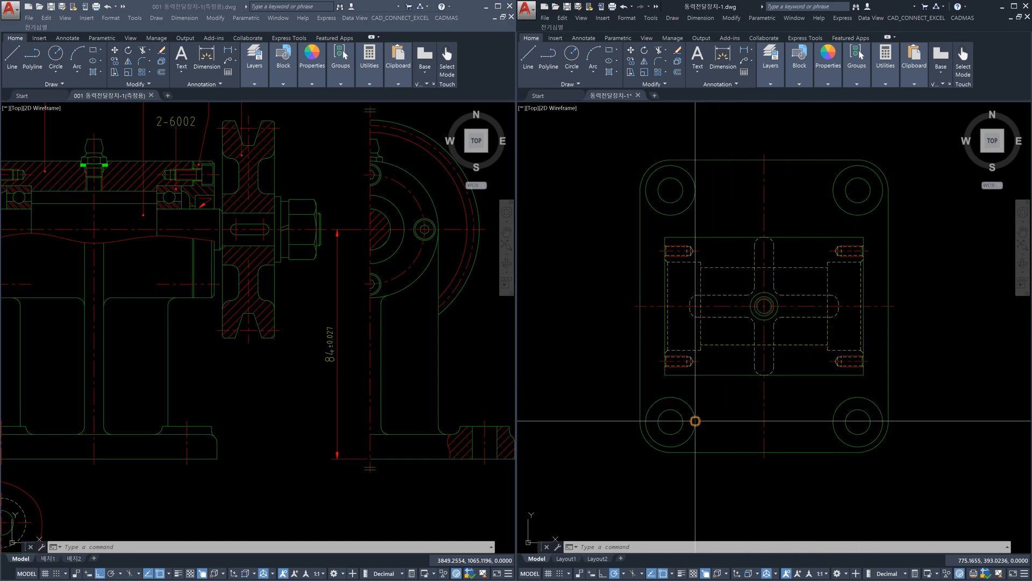
click(657, 449)
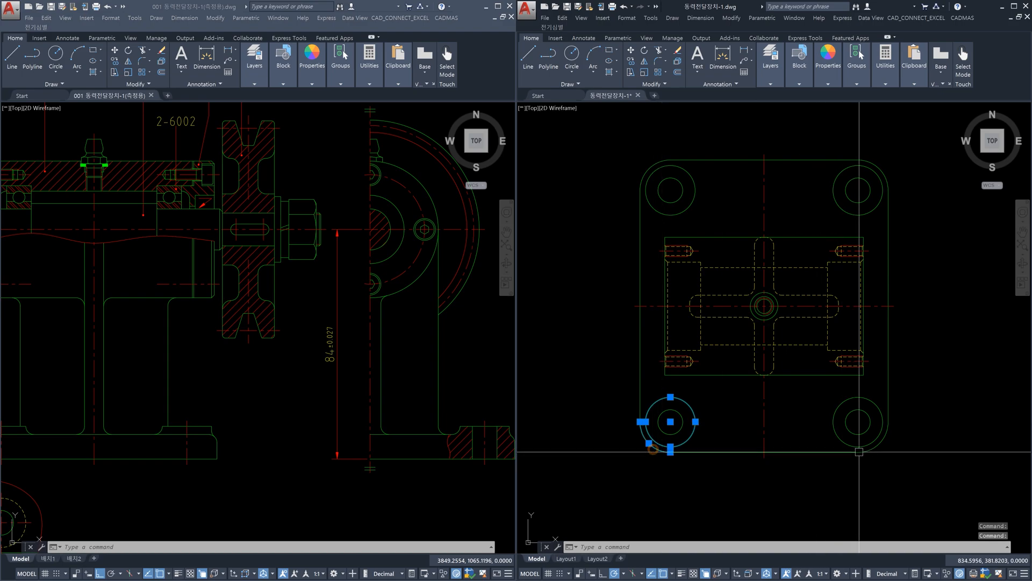
click(879, 449)
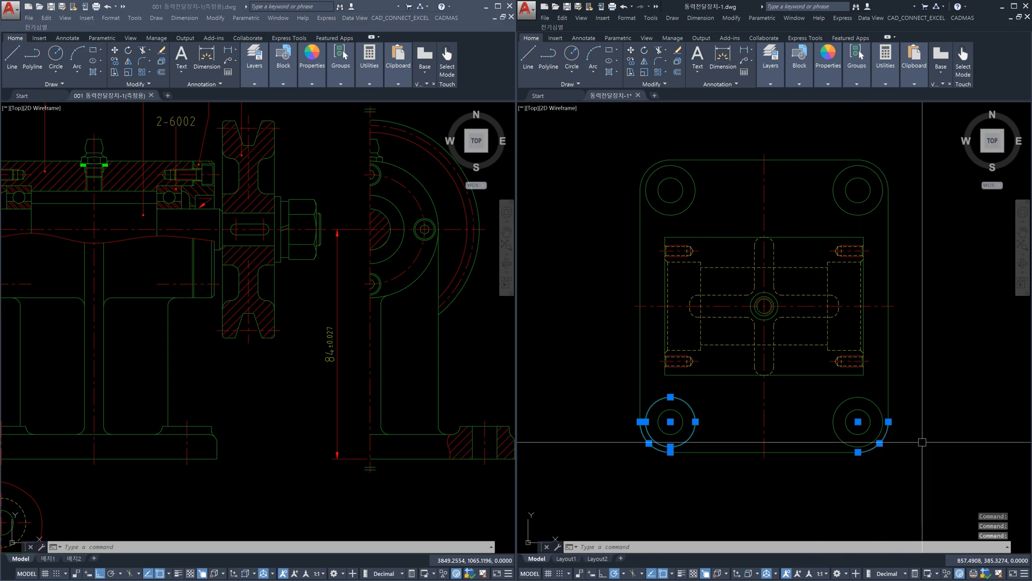
key(Escape)
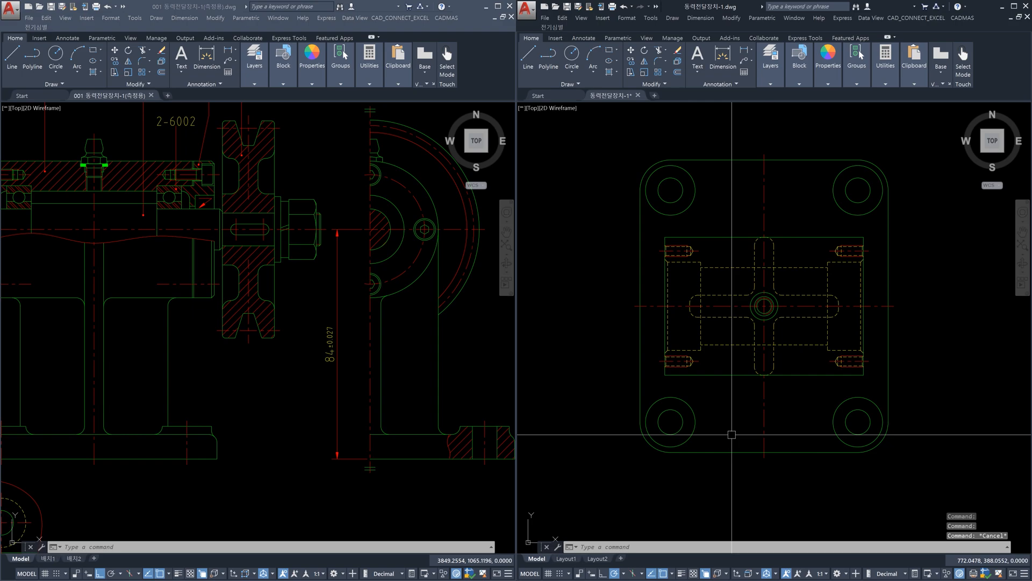
Step: Copy the housing's entire top view twice, placing the two copies in a vertical column above the original
scroll(790, 409, down, 3)
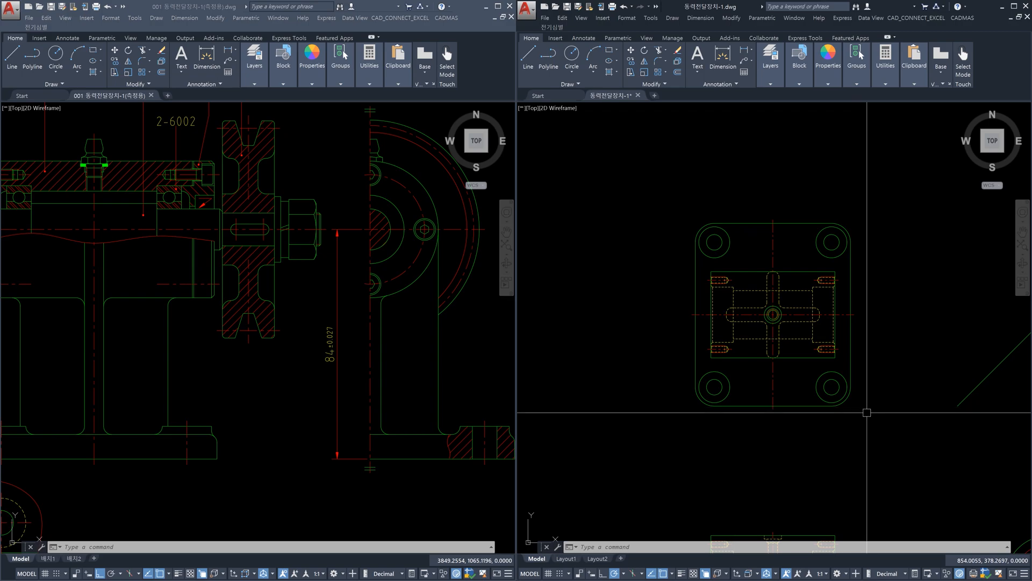
text(c)
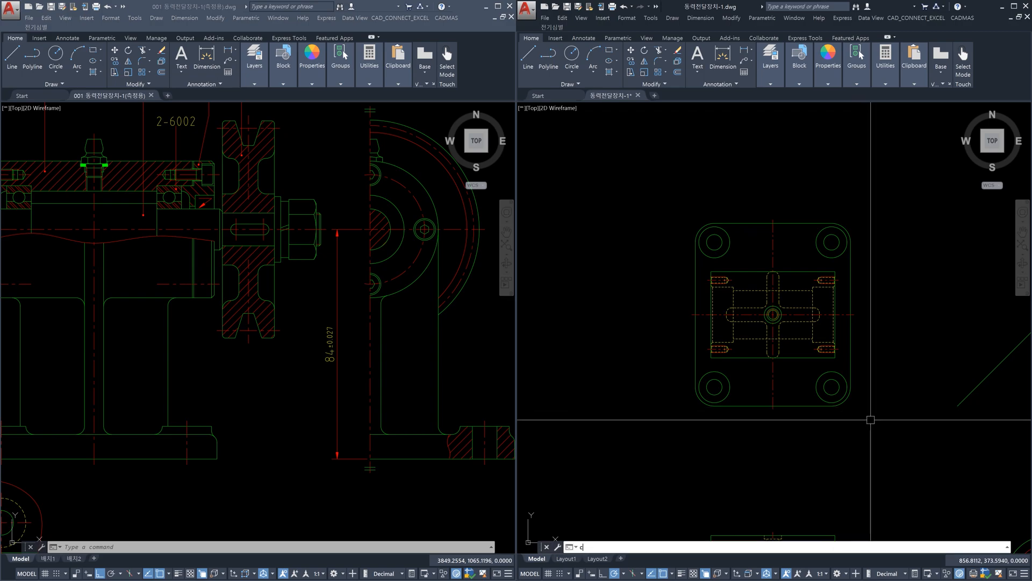
click(871, 419)
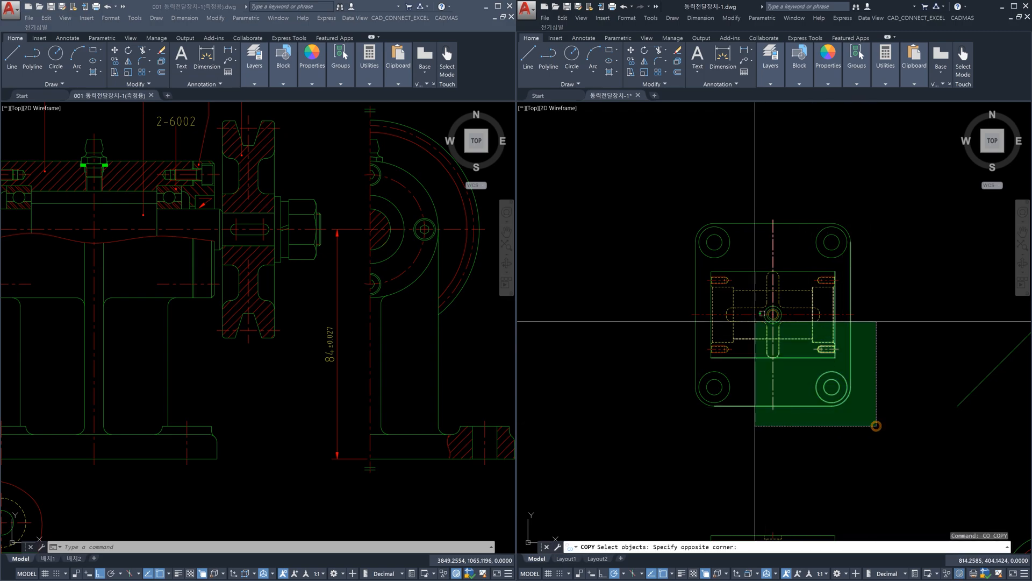
click(670, 186)
key(Return)
scroll(726, 398, down, 4)
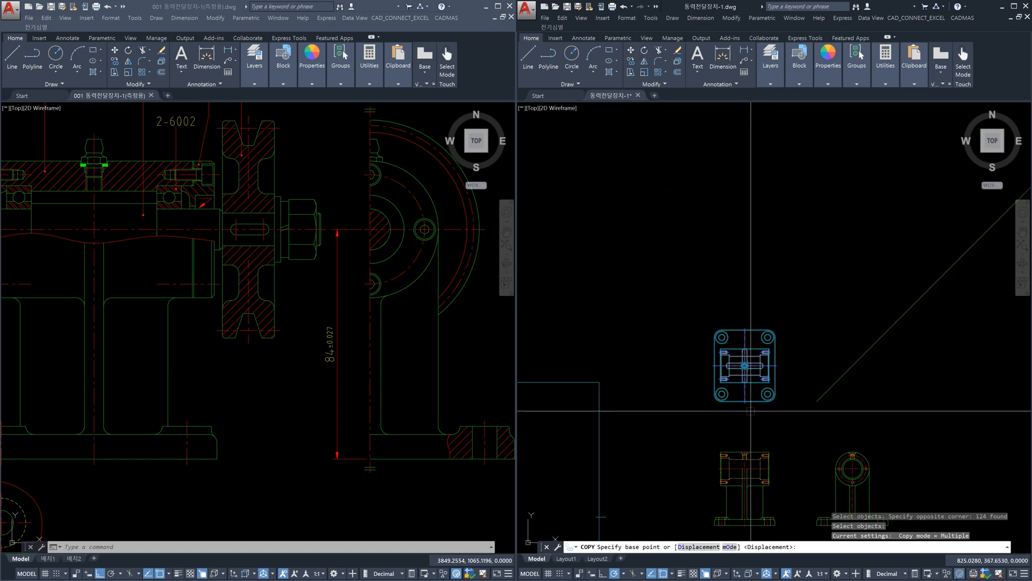
click(795, 376)
click(800, 281)
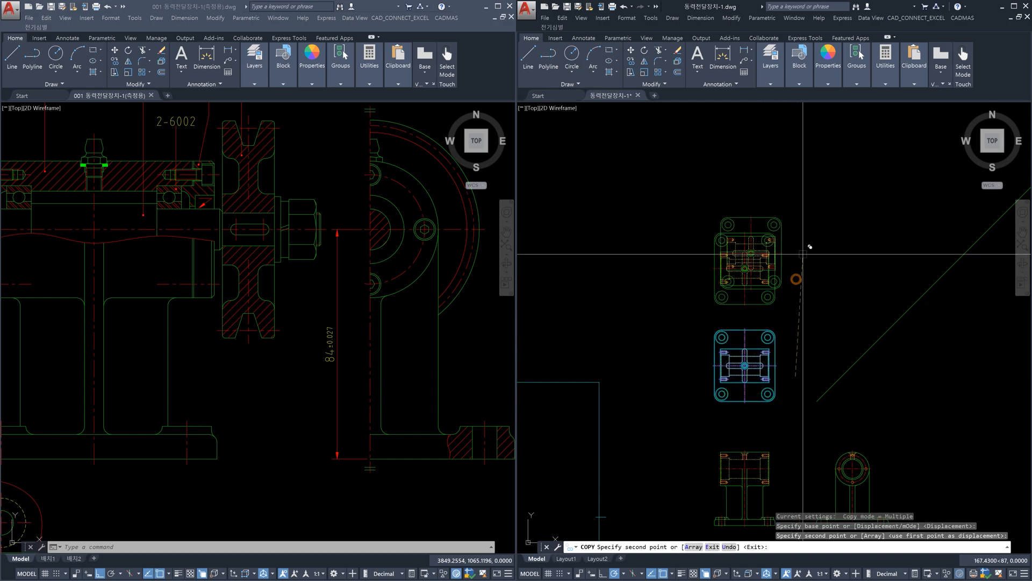
mouse_move(806, 247)
middle_down()
mouse_move(799, 233)
mouse_move(777, 297)
middle_up()
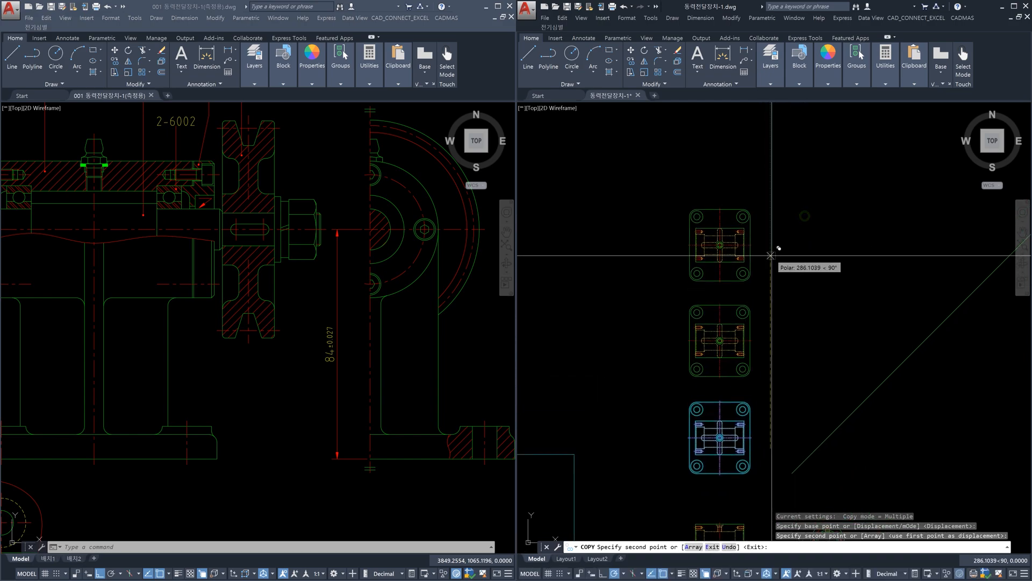
click(774, 250)
key(Escape)
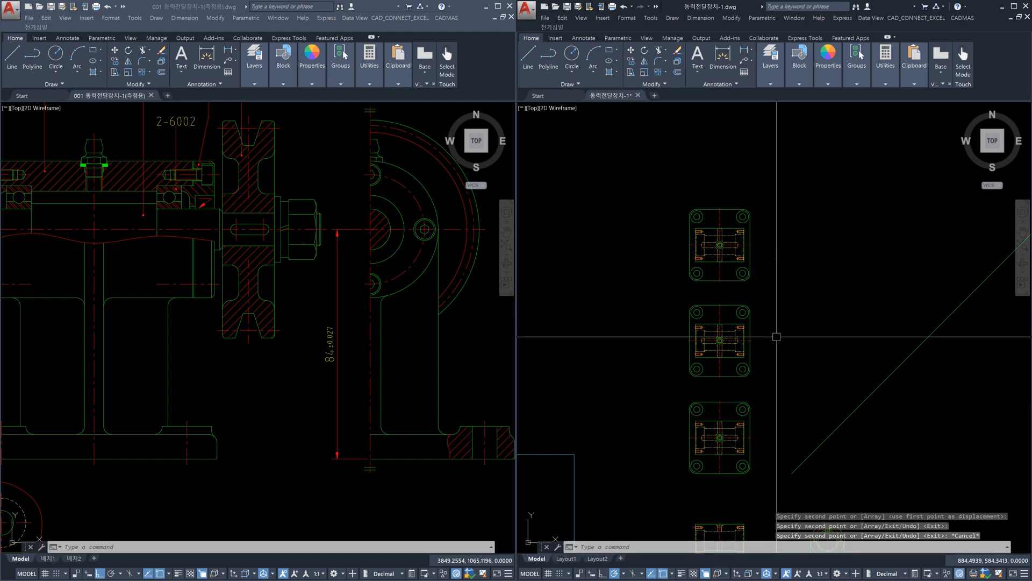
Step: Examine the topmost copy of the top view, including the lower-left bolt hole's circles and the surrounding corner arc
scroll(728, 295, up, 6)
middle_drag(728, 284, 711, 433)
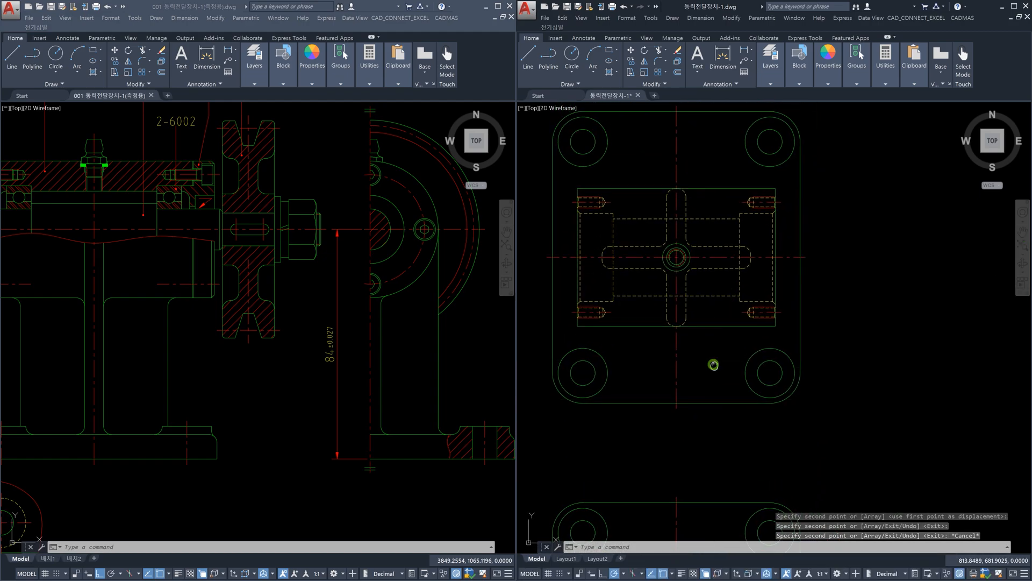
scroll(713, 364, down, 6)
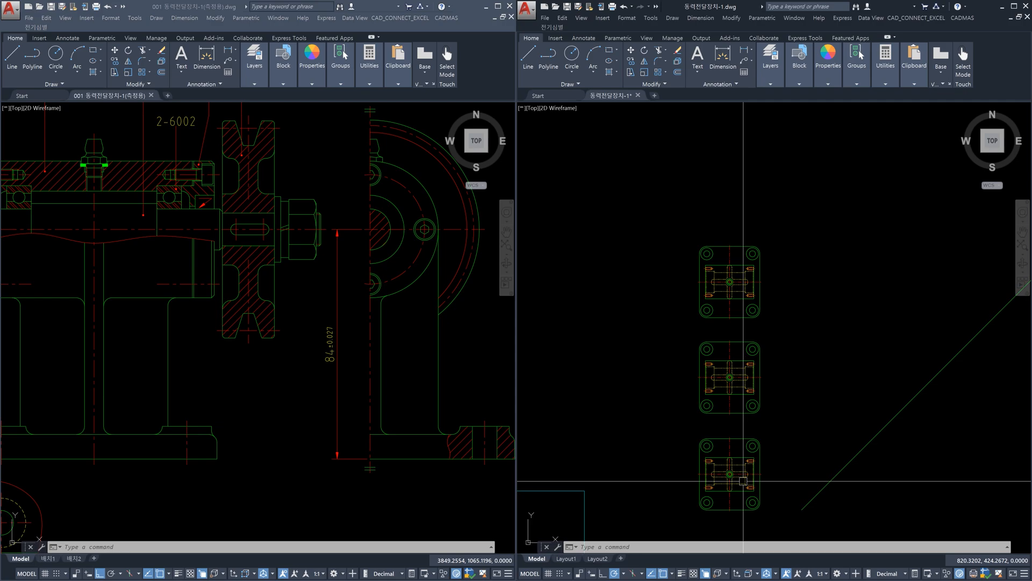
scroll(733, 330, up, 4)
middle_drag(728, 301, 810, 426)
scroll(754, 364, up, 4)
scroll(805, 422, down, 2)
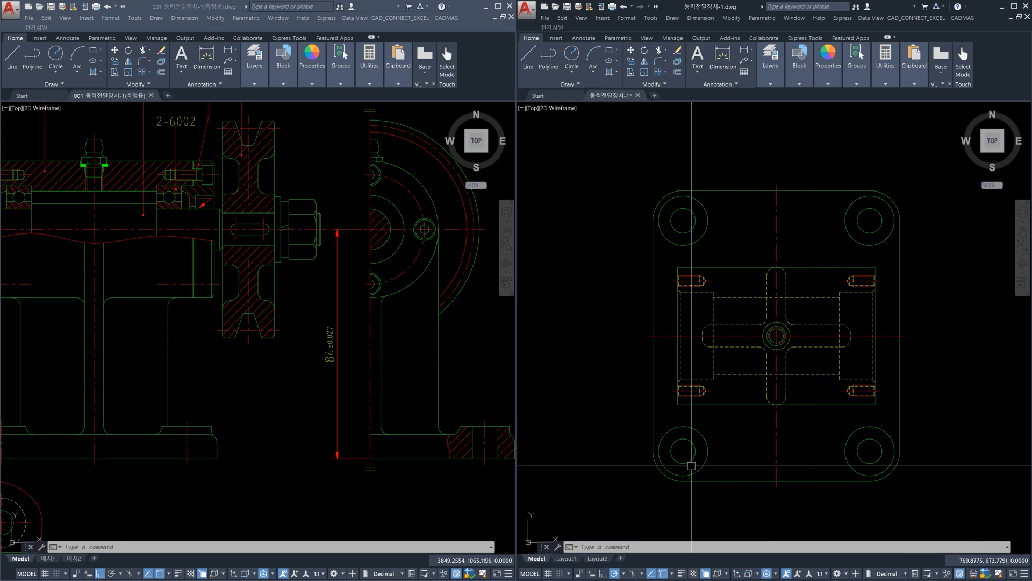
scroll(672, 468, up, 4)
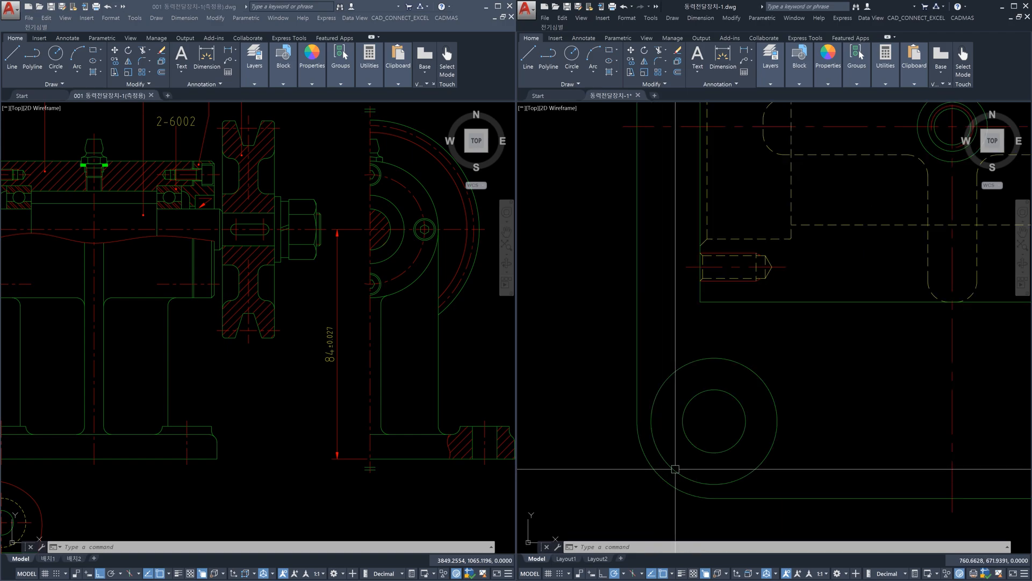
click(675, 470)
click(701, 453)
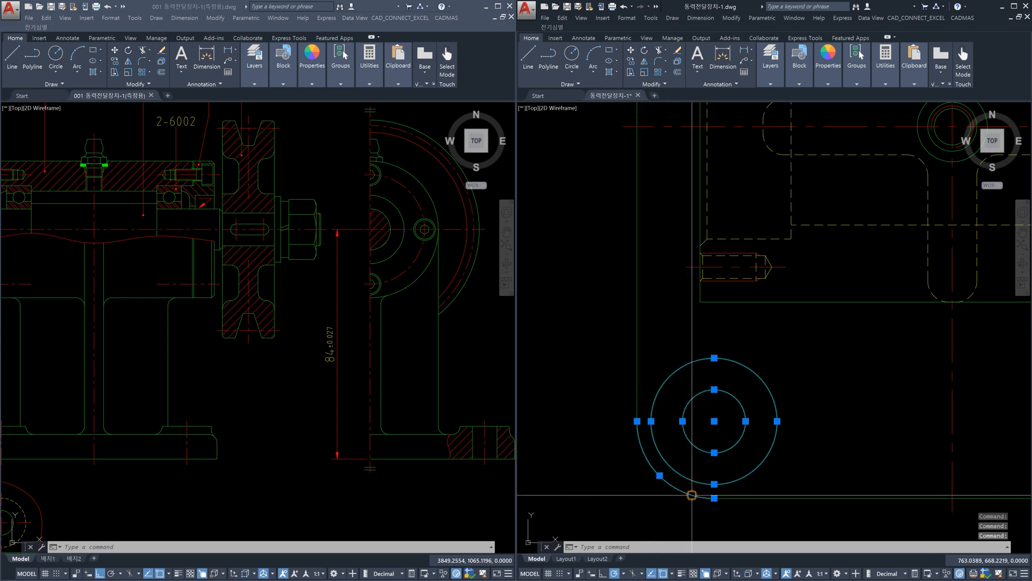
key(Escape)
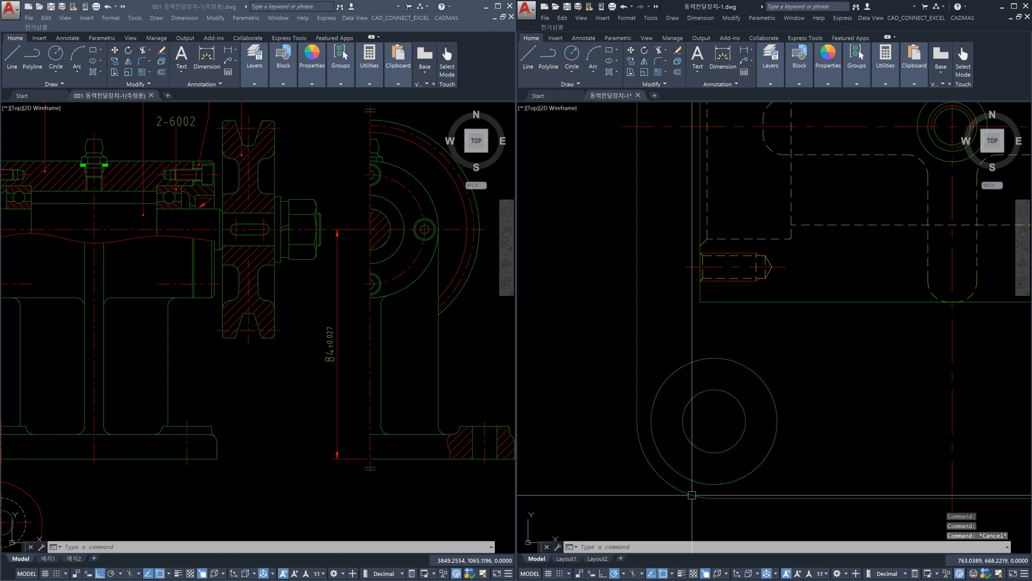
Step: Draw horizontal and vertical lines through the topmost copy's lower-left bolt hole, from the corner arc's endpoints to the outer circle's opposite quadrants
text(l)
key(Return)
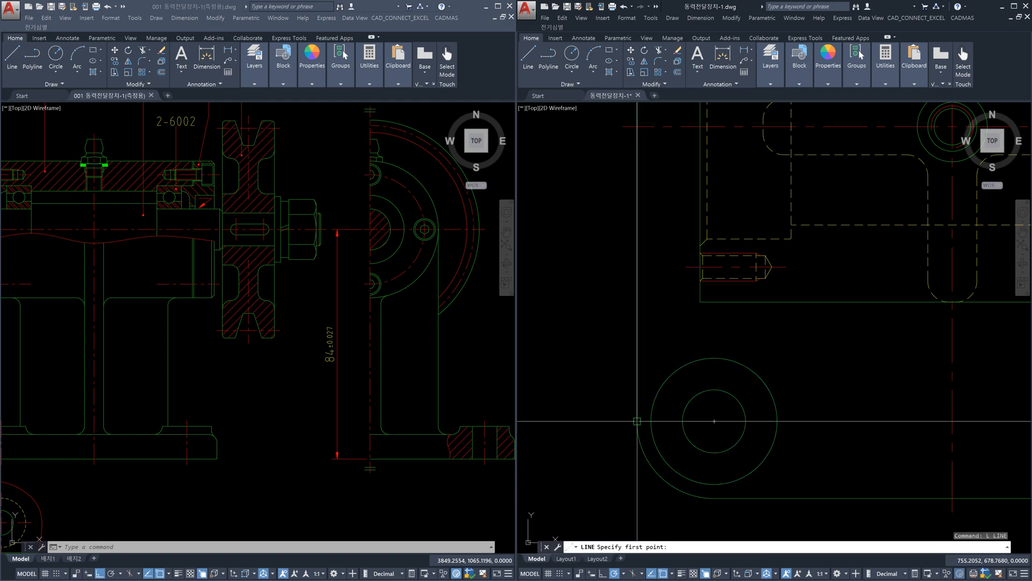
click(639, 422)
click(777, 421)
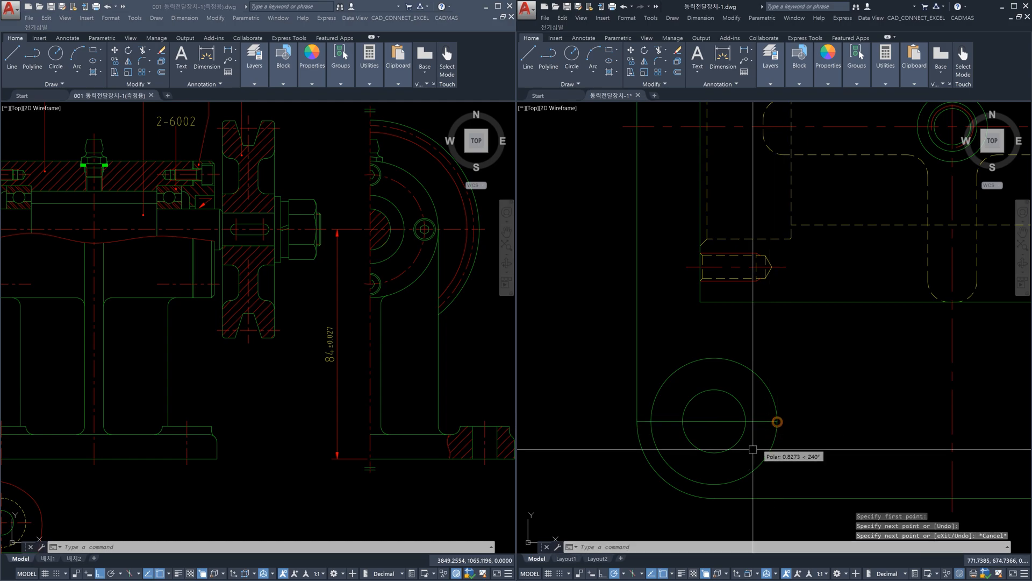
key(Return)
key(Return)
click(711, 500)
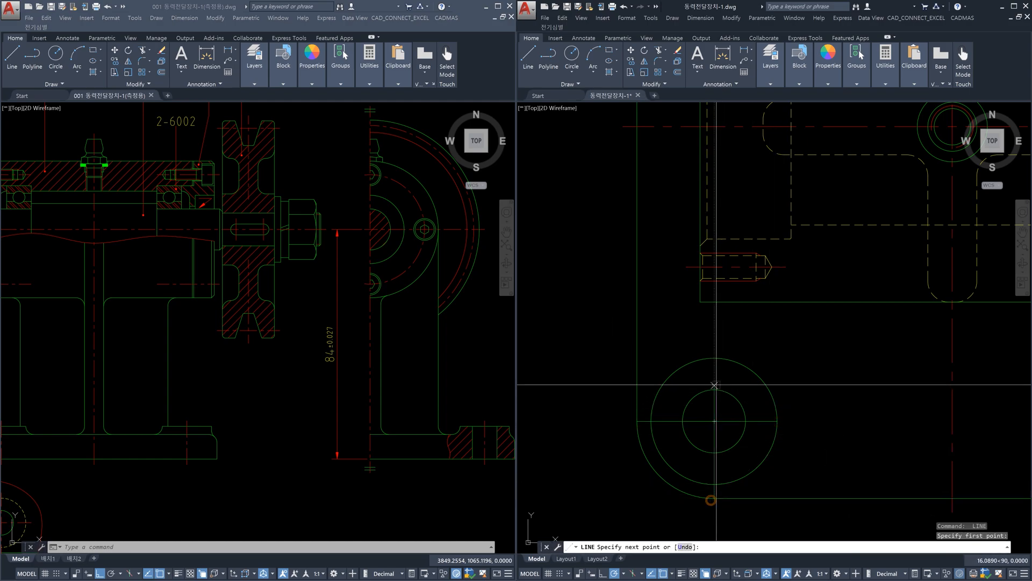
click(714, 357)
key(Escape)
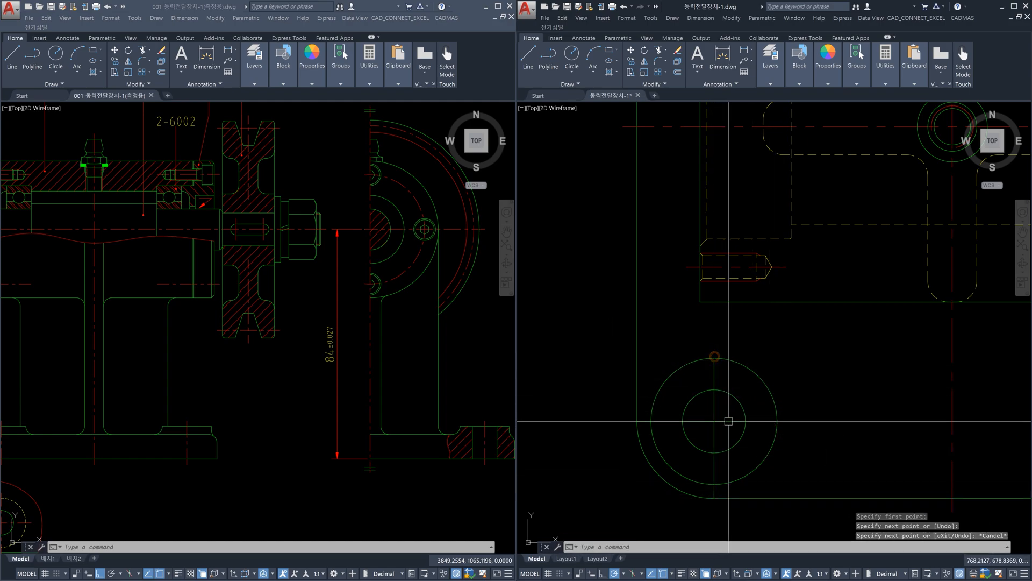
click(725, 421)
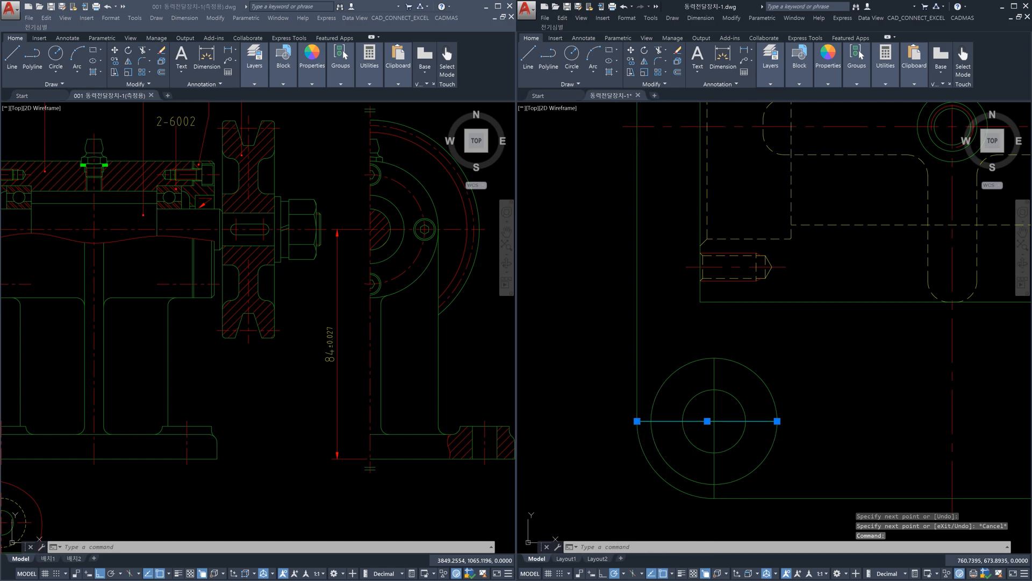
key(Escape)
click(727, 420)
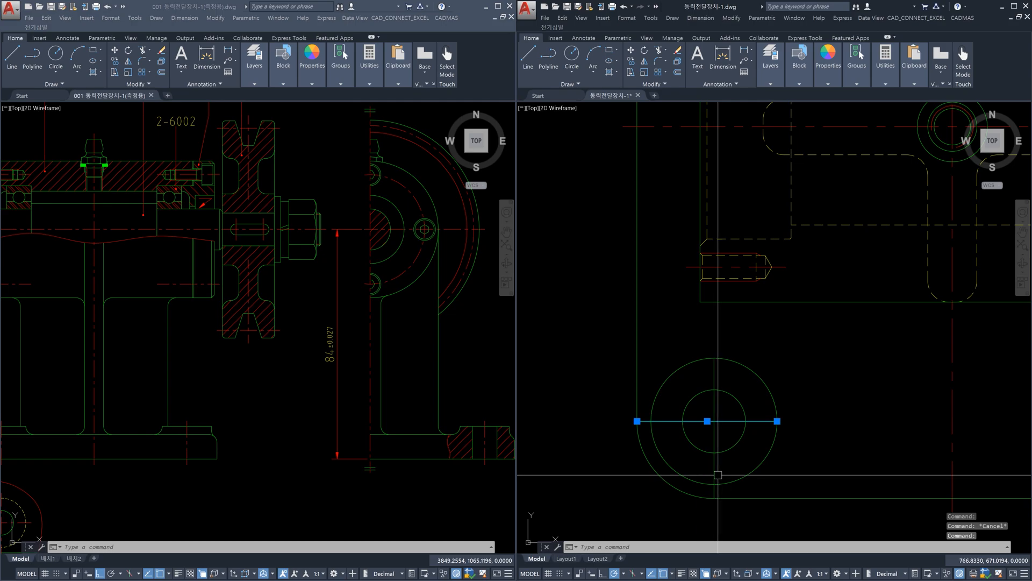
key(Escape)
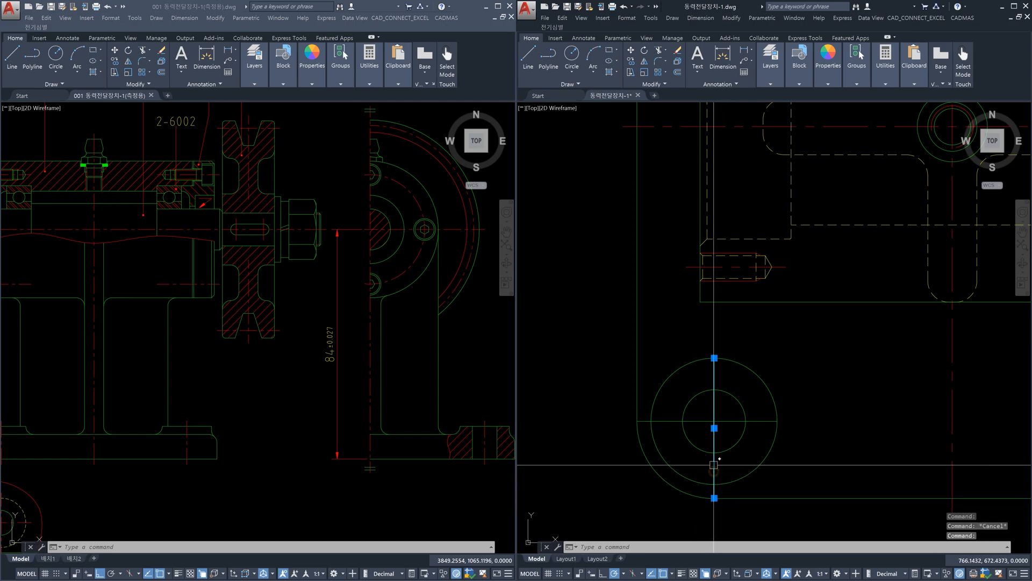
key(Escape)
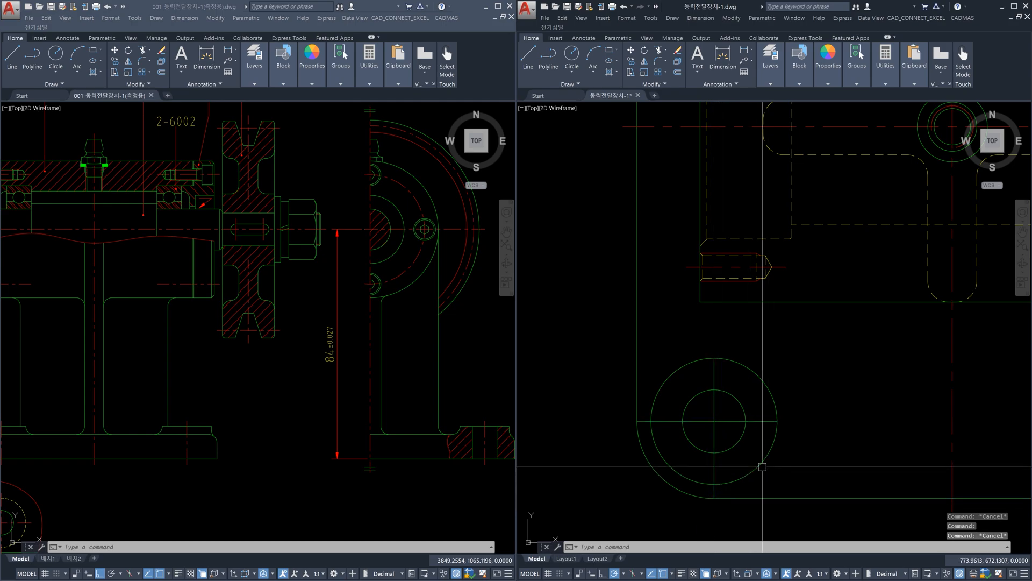
Step: Match the properties of the view's vertical center line onto the two lines crossing the lower-left bolt hole
text(ma)
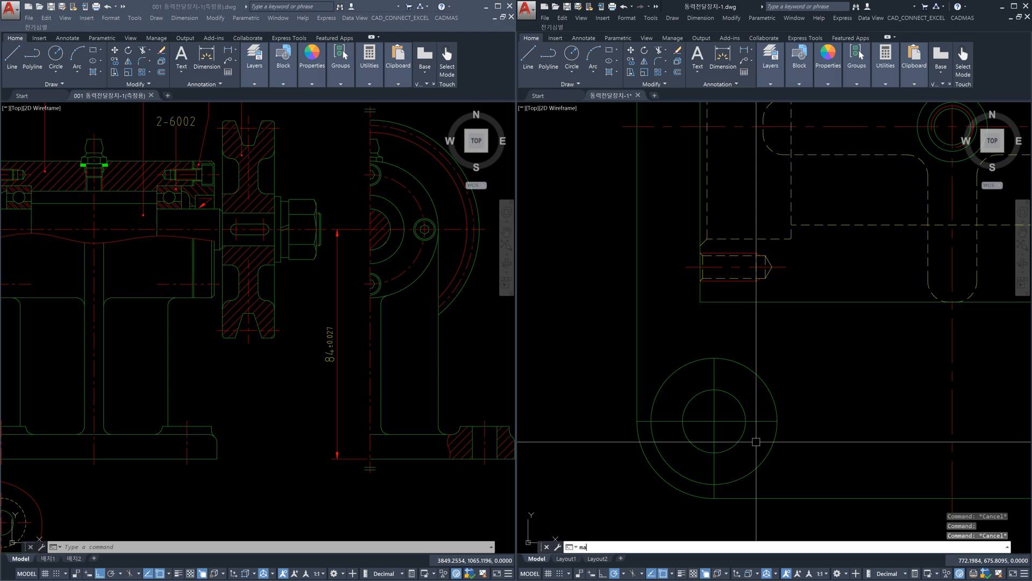
key(Return)
click(949, 429)
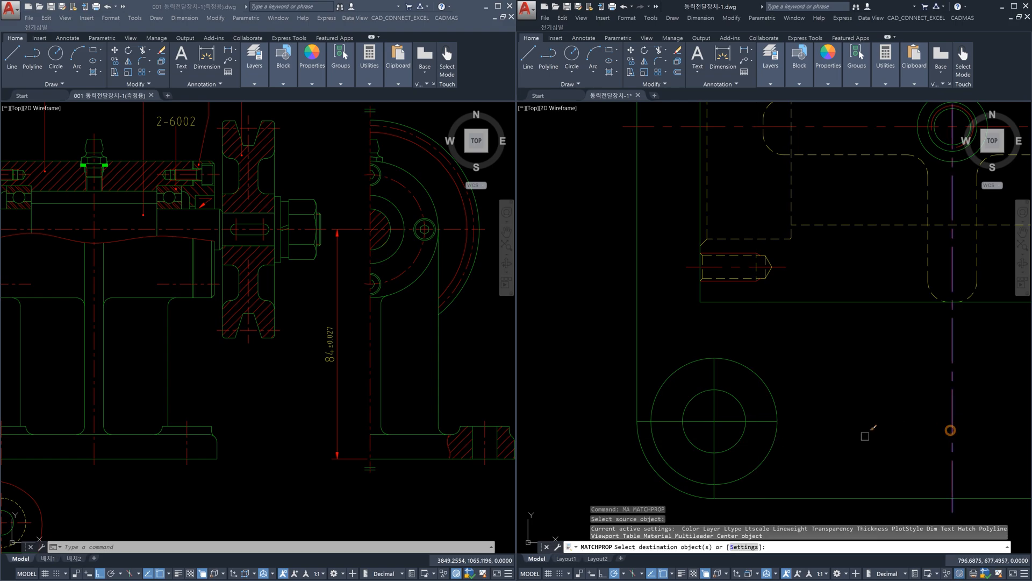
click(732, 420)
click(716, 411)
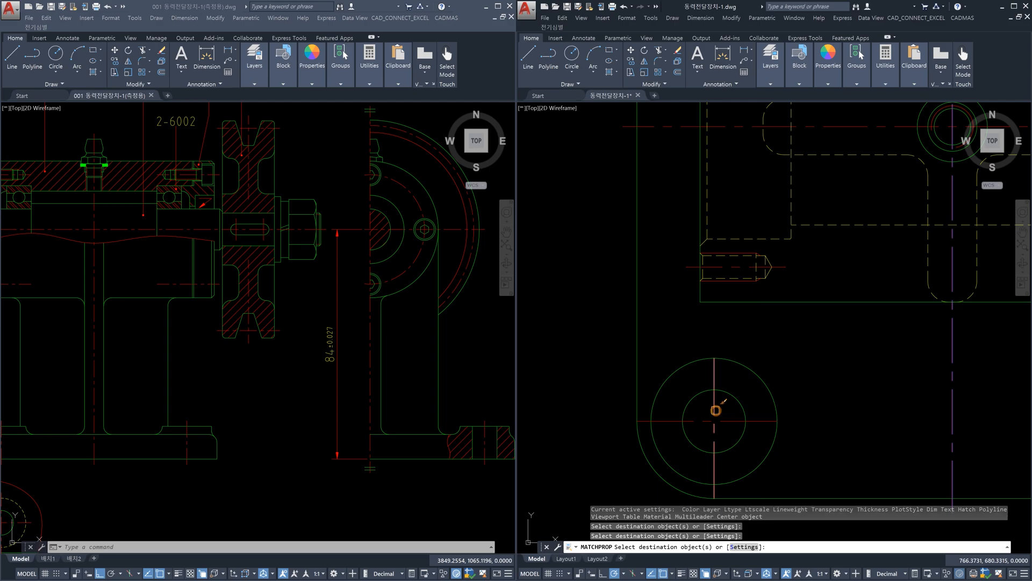
key(Escape)
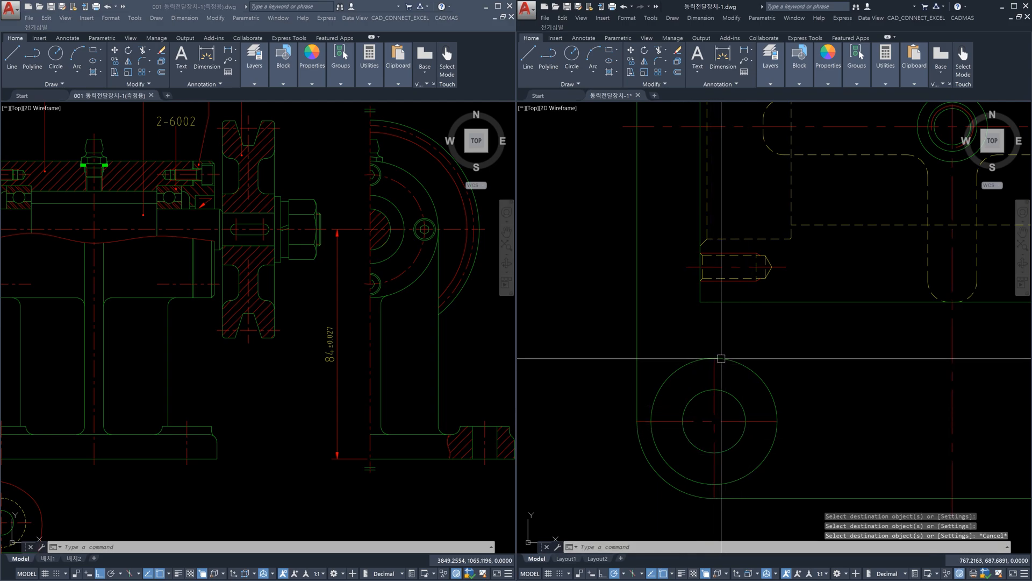
Step: Lengthen both ends of the lower-left bolt hole's two center lines by a delta of 2
middle_drag(939, 501, 890, 426)
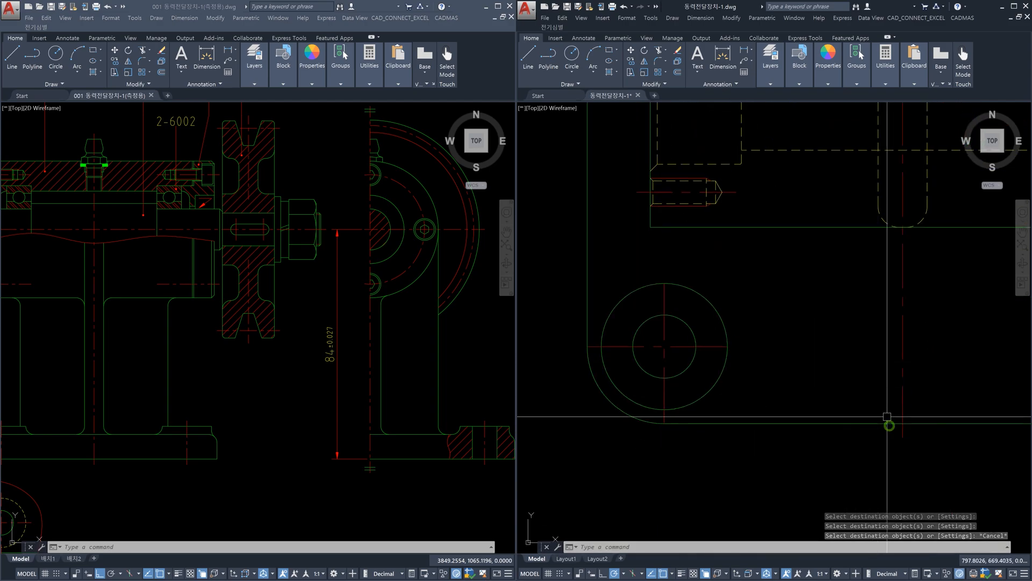
middle_drag(791, 354, 810, 380)
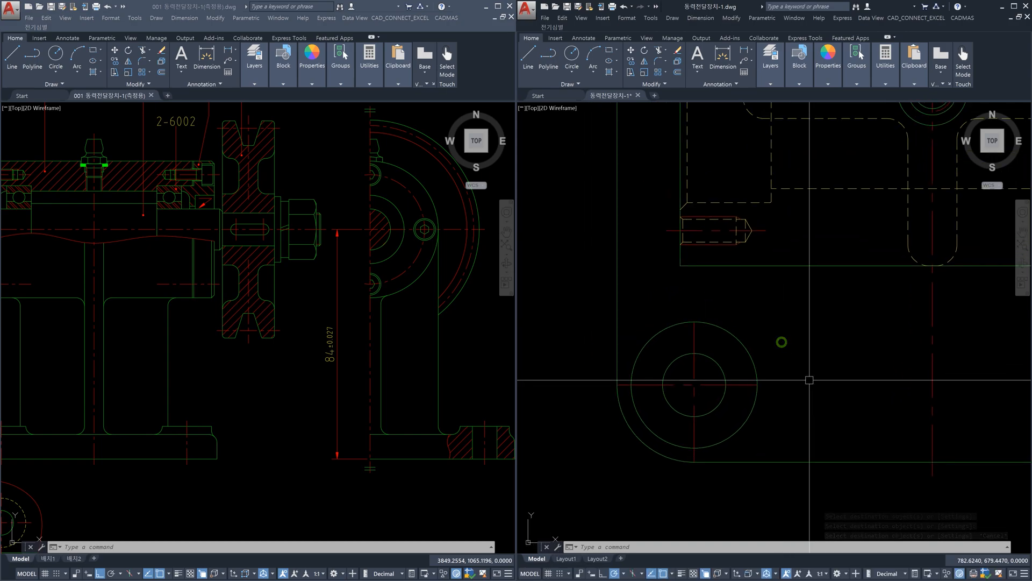
text(LEN)
key(Return)
text(de)
key(Return)
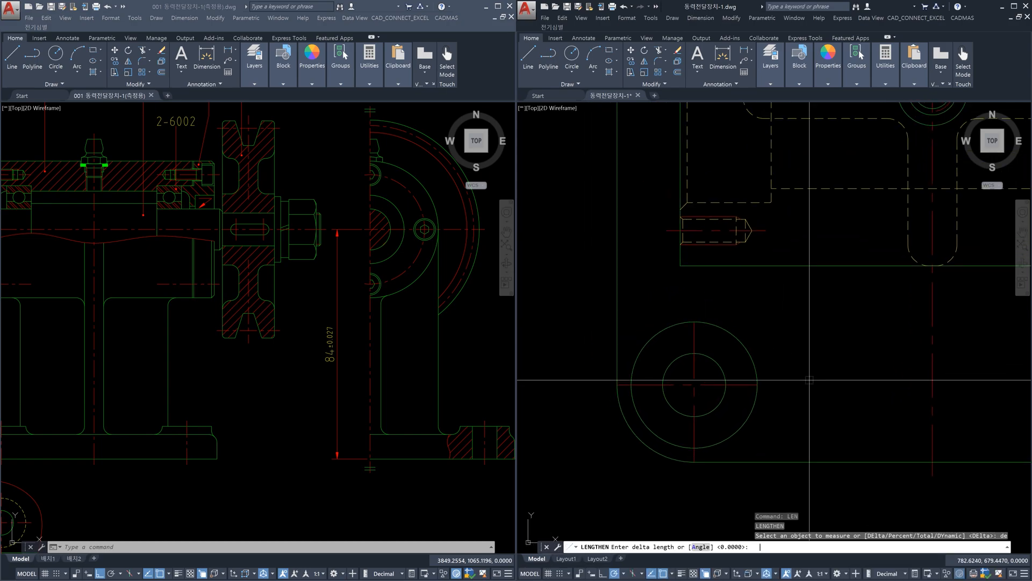
text(2)
key(Return)
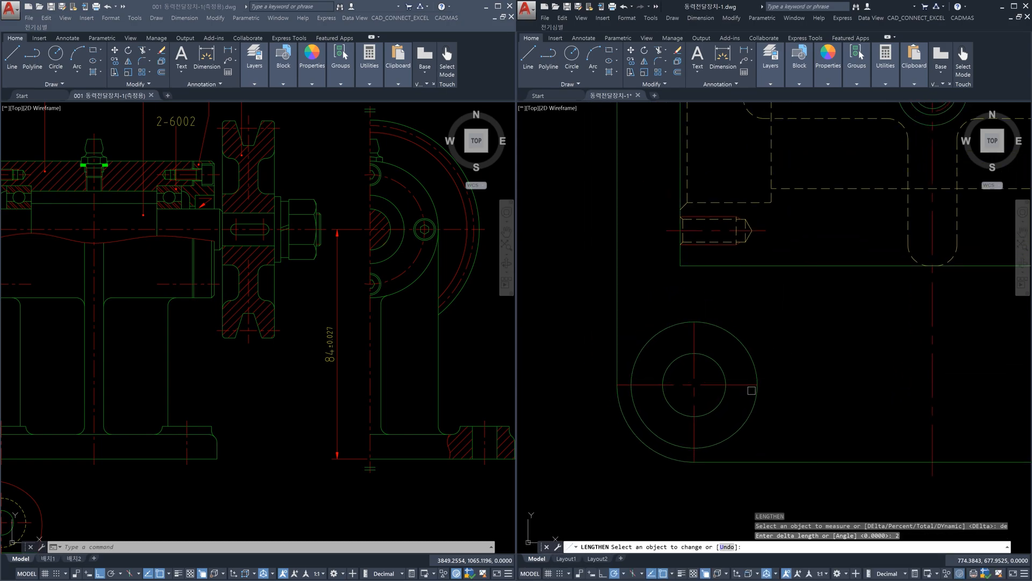
click(748, 386)
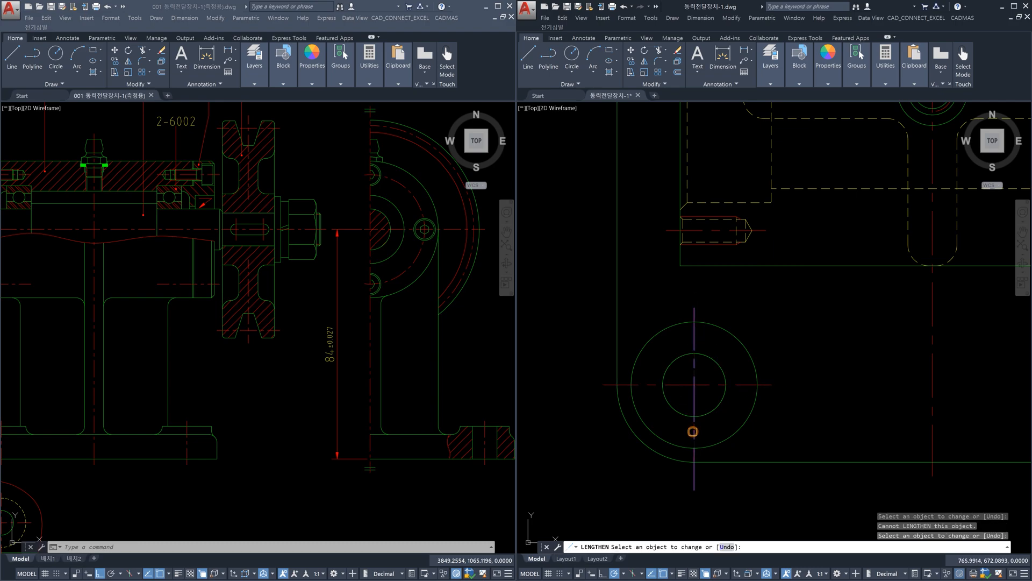
key(Escape)
Step: Copy the lower-left bolt hole's two center lines from their intersection onto the center of the lower-right bolt hole
scroll(758, 430, down, 6)
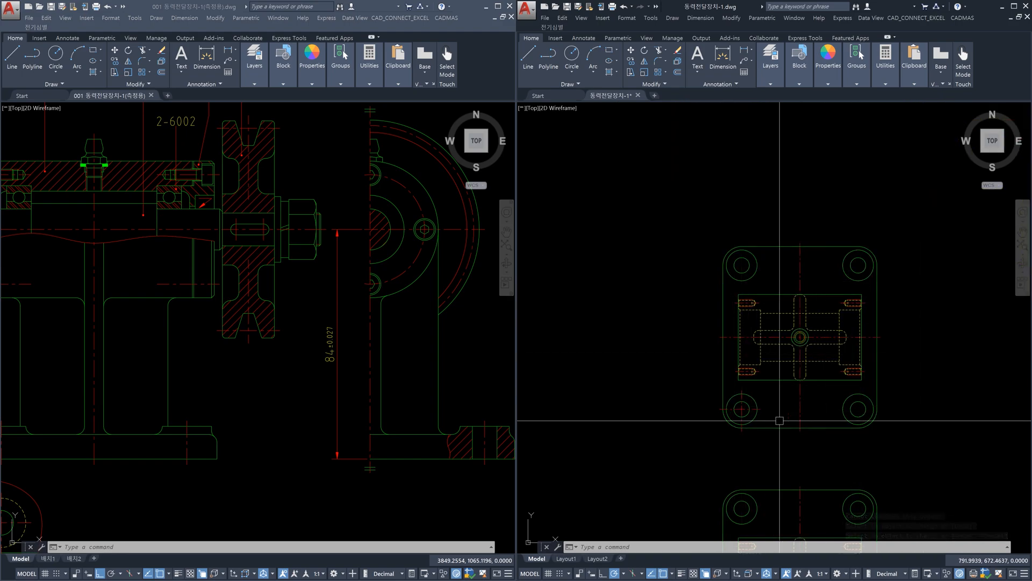
scroll(742, 412, up, 6)
text(cp)
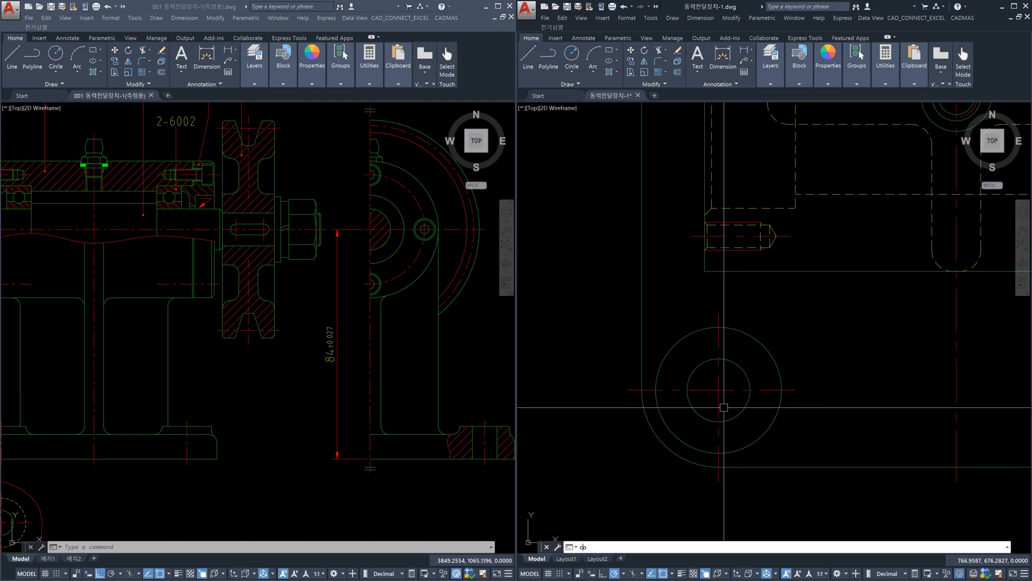
click(728, 403)
click(714, 384)
key(space)
click(720, 390)
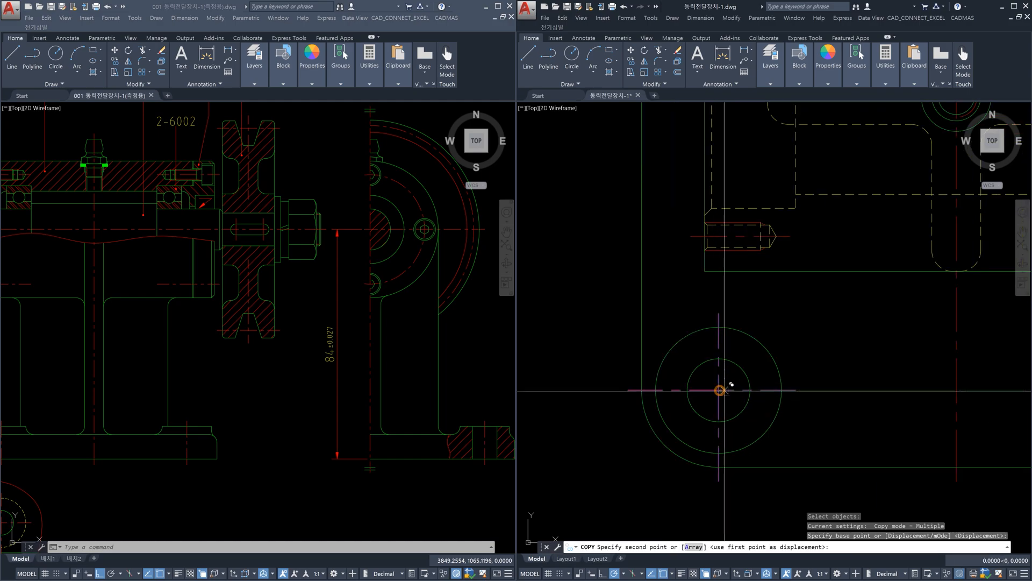
scroll(841, 398, down, 5)
middle_drag(890, 408, 684, 406)
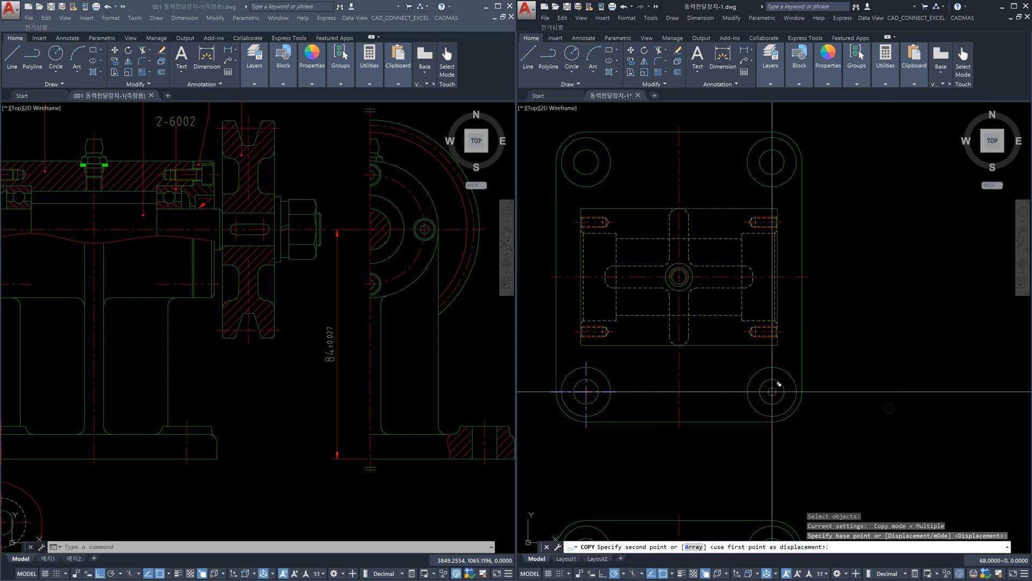
click(772, 392)
key(Escape)
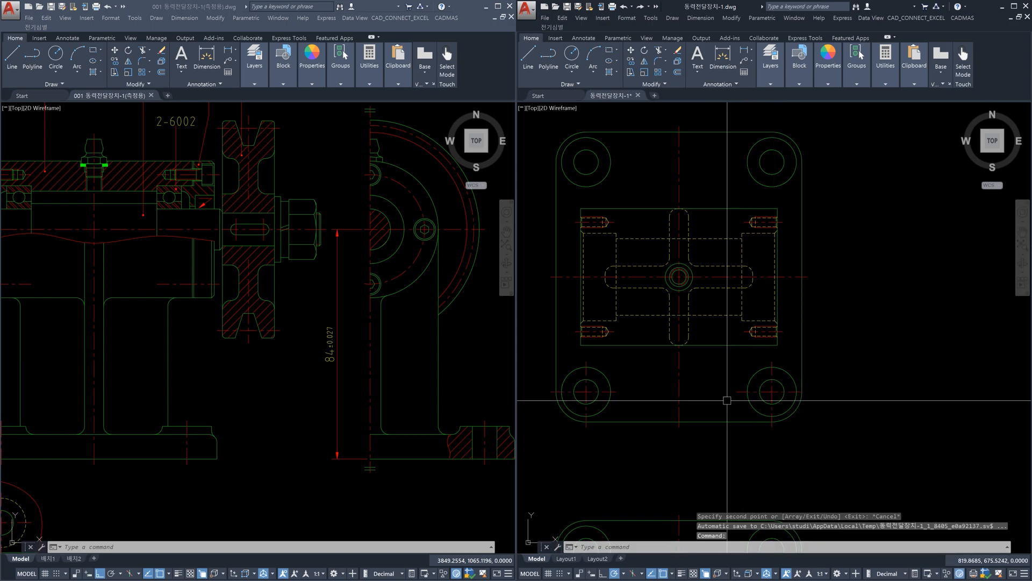
Step: Delete the two copied center lines crossing the topmost view's lower-right bolt hole
scroll(734, 407, up, 5)
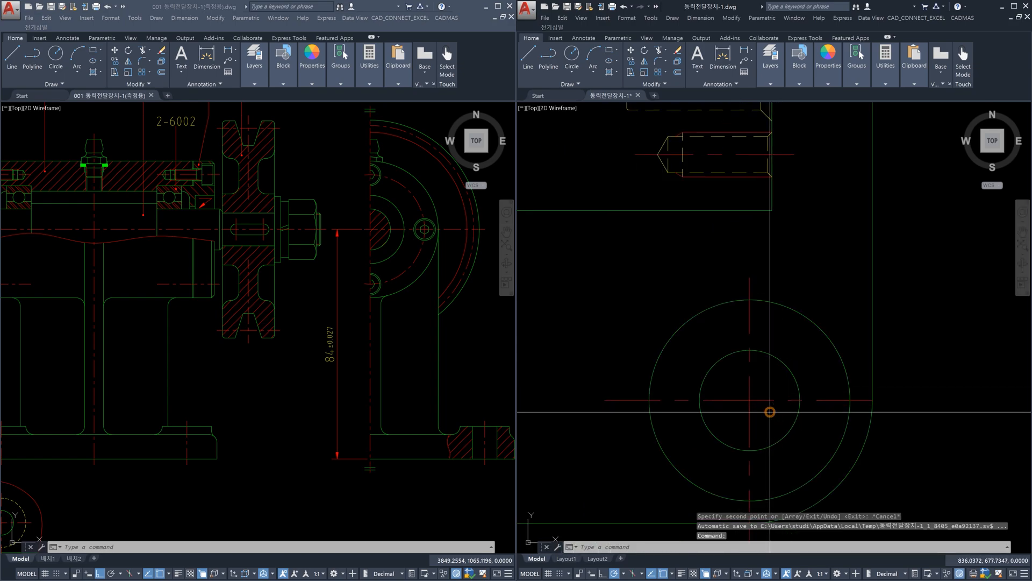
click(741, 392)
key(Delete)
scroll(745, 395, down, 5)
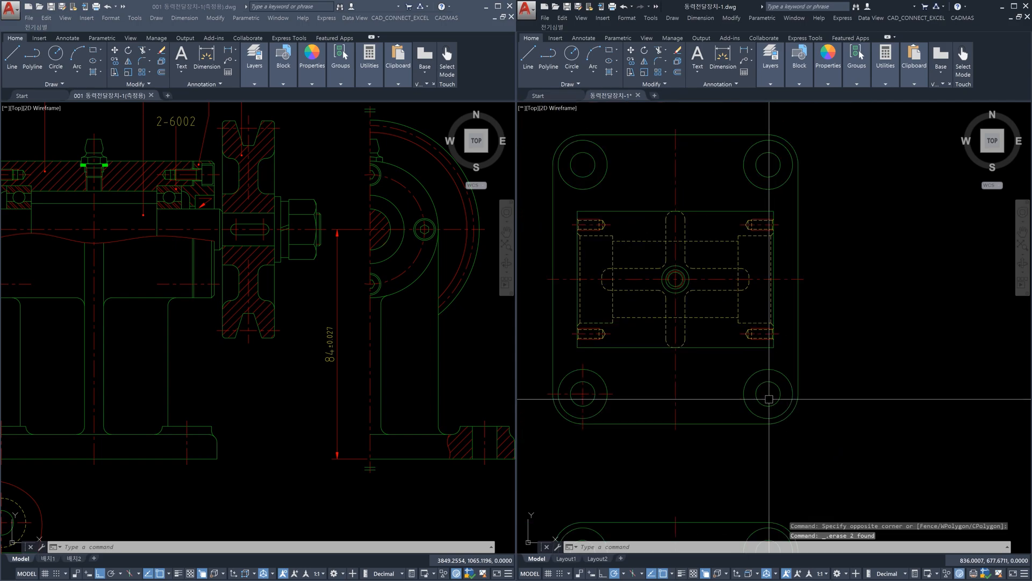
Step: Mirror the lower-left bolt hole's two center lines about the view's vertical center line with Ortho on, keeping the originals
scroll(691, 413, up, 6)
scroll(694, 411, down, 4)
scroll(699, 411, up, 4)
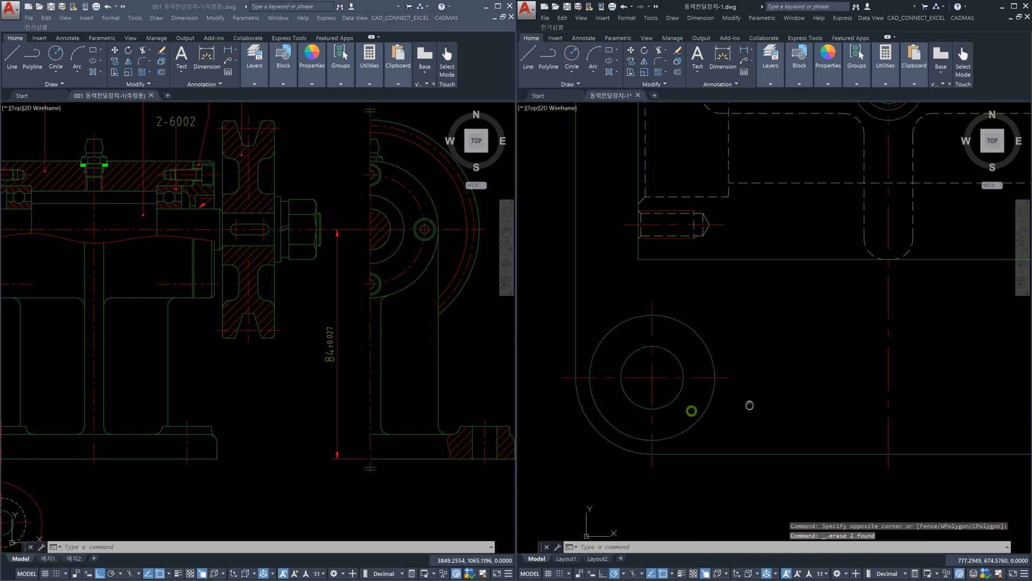
text(mi)
key(space)
click(688, 388)
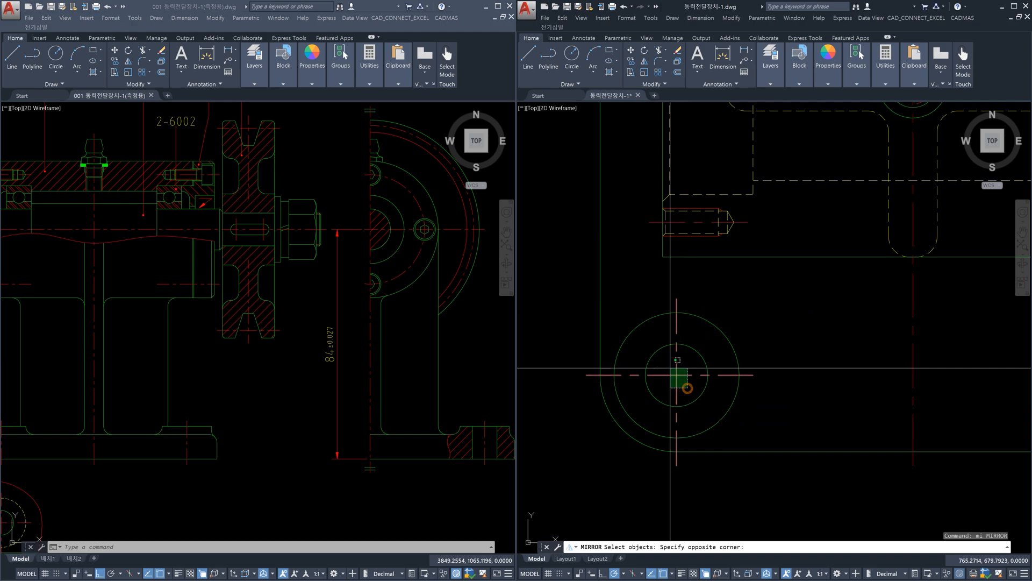
click(670, 369)
key(space)
scroll(805, 395, down, 3)
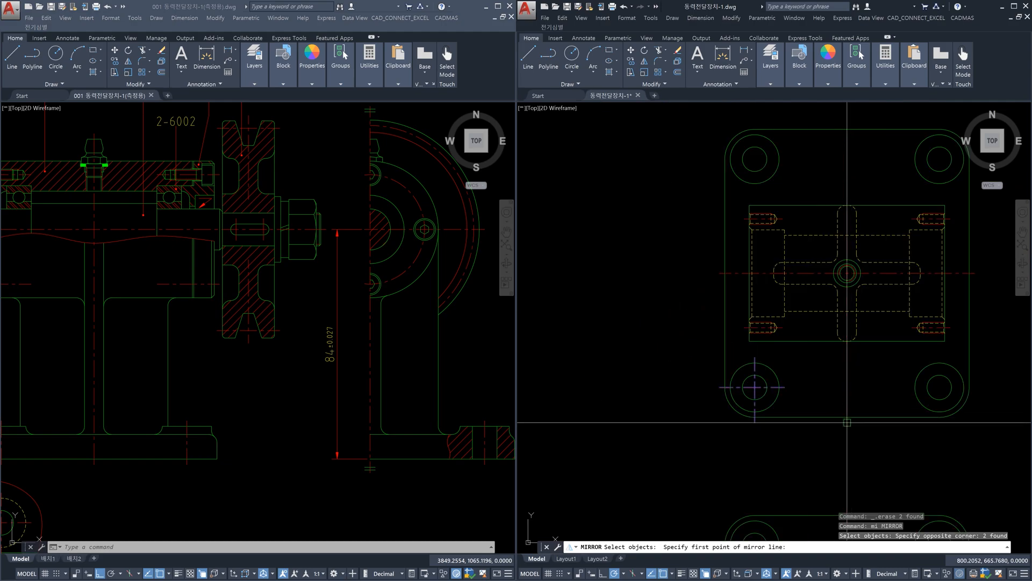
click(846, 424)
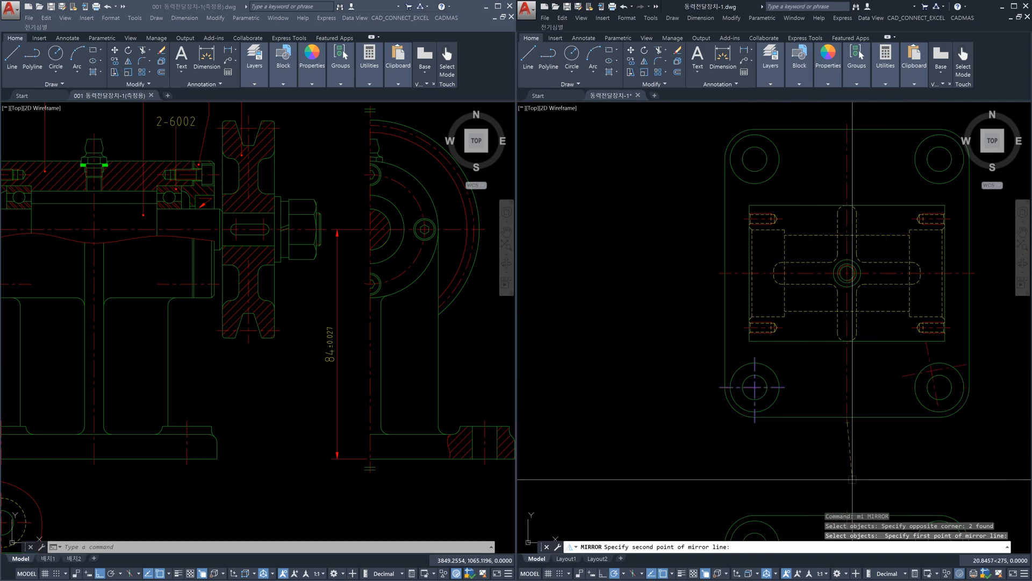
key(F8)
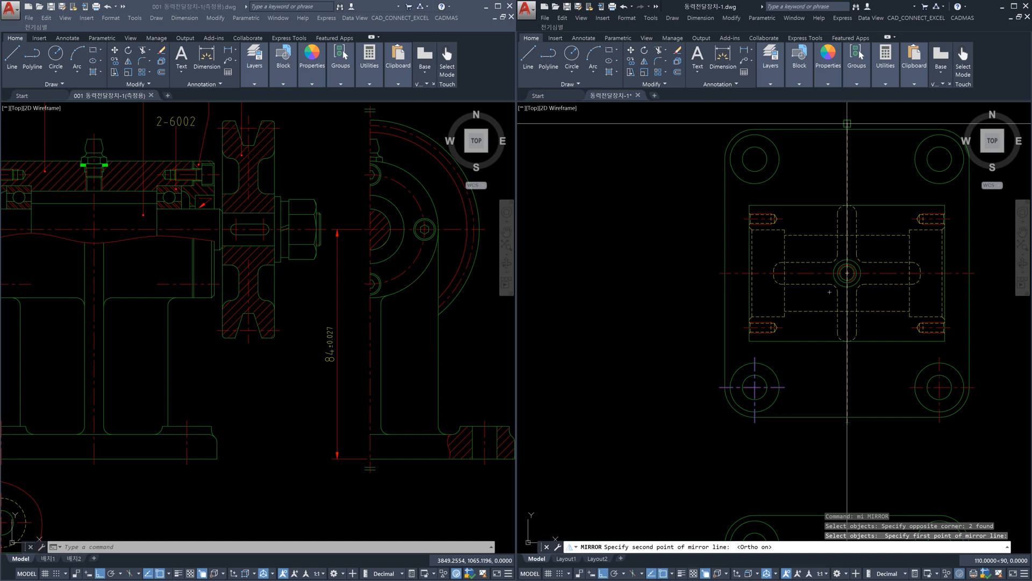
click(864, 452)
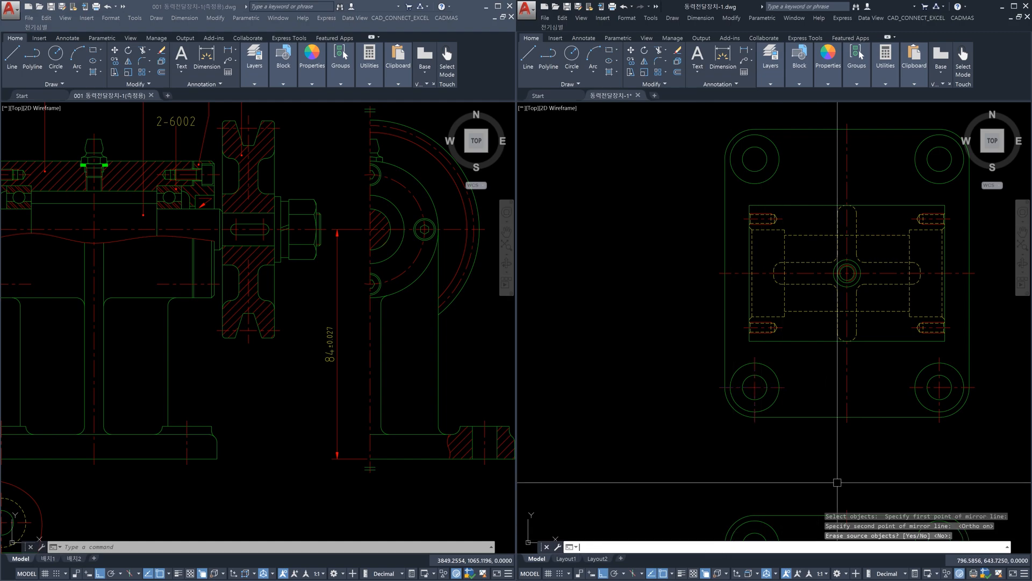
key(Return)
Step: Mirror both lower bolt holes' center lines about the view's horizontal center line onto the upper holes, keeping the originals
key(Return)
scroll(763, 410, up, 3)
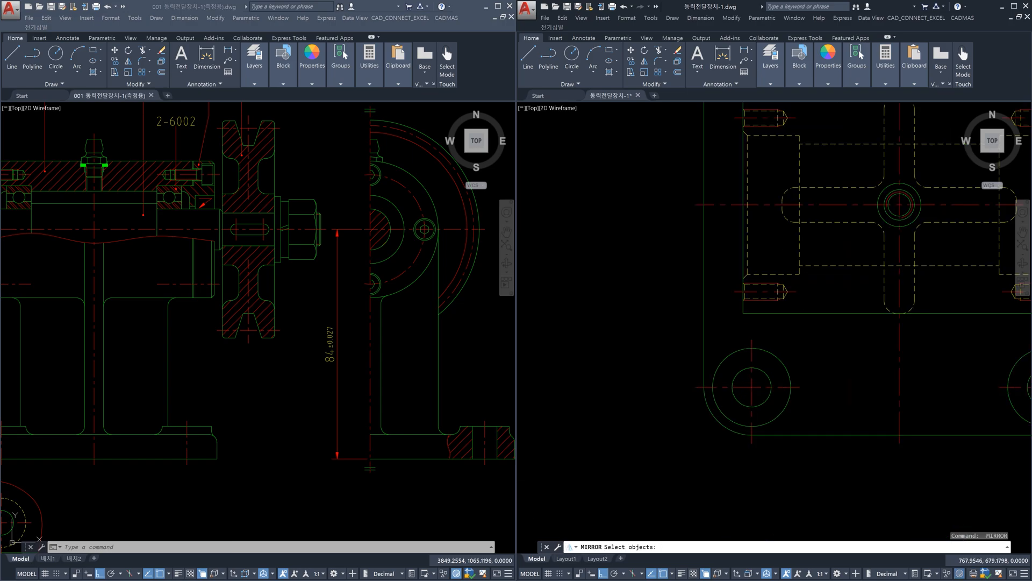
click(694, 344)
click(736, 380)
scroll(902, 400, down, 4)
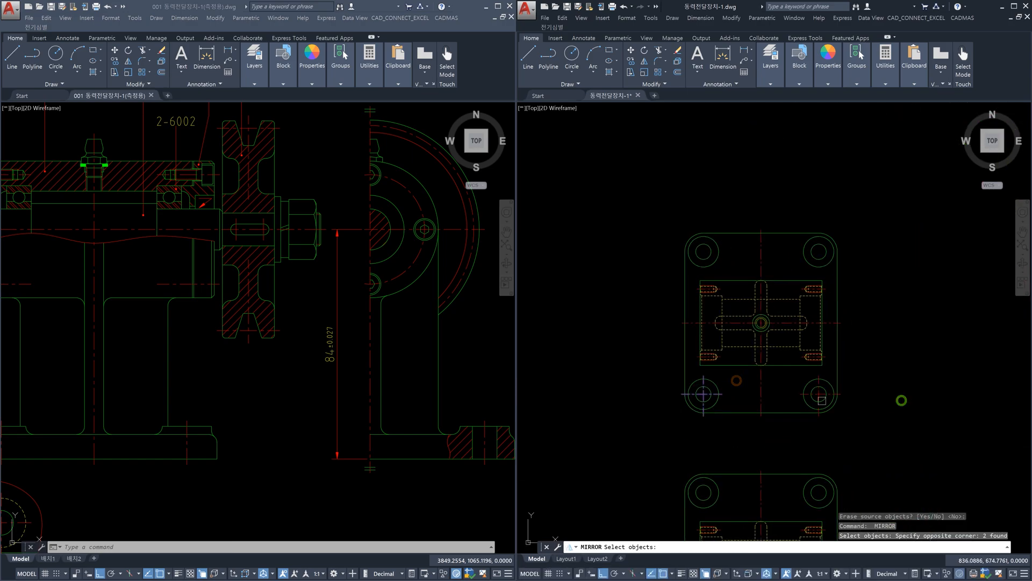
scroll(901, 400, up, 4)
click(820, 382)
click(806, 371)
key(Return)
scroll(828, 345, down, 4)
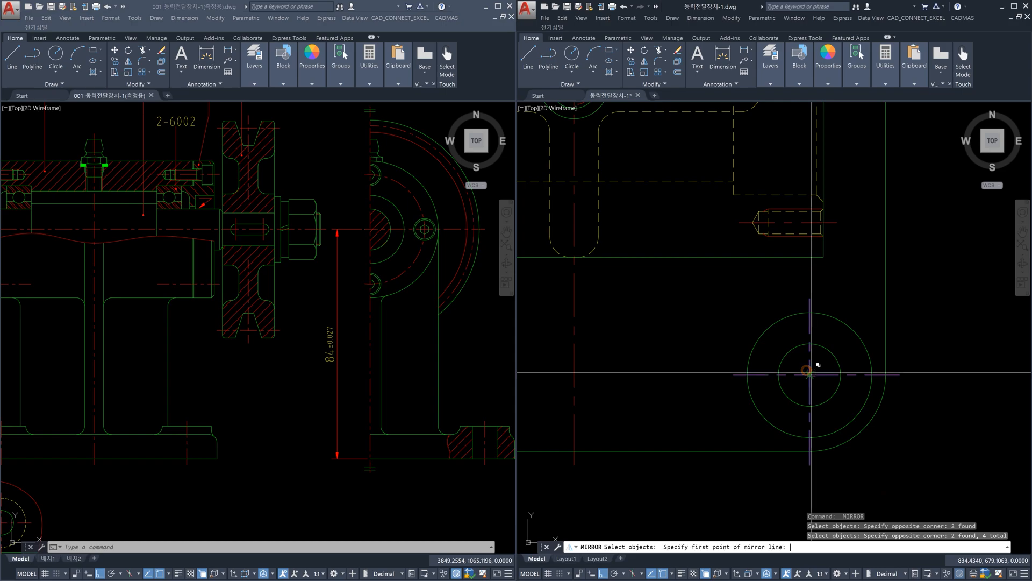
click(843, 297)
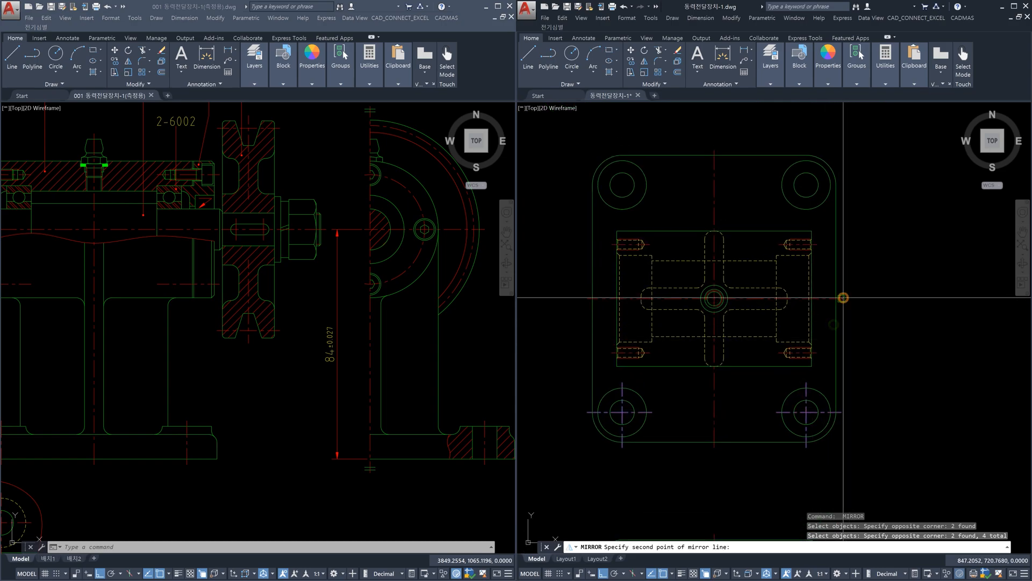
click(937, 297)
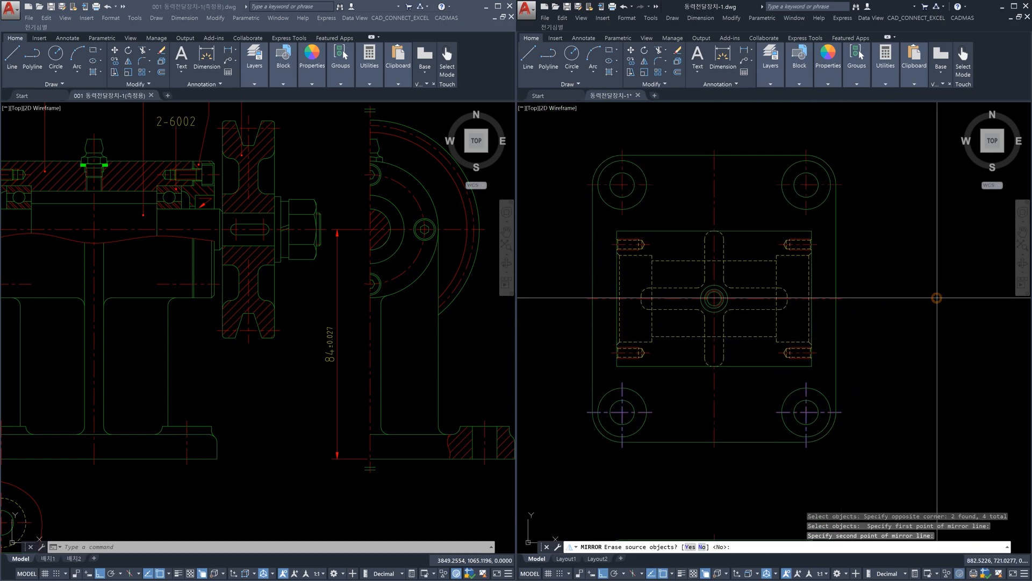
key(Return)
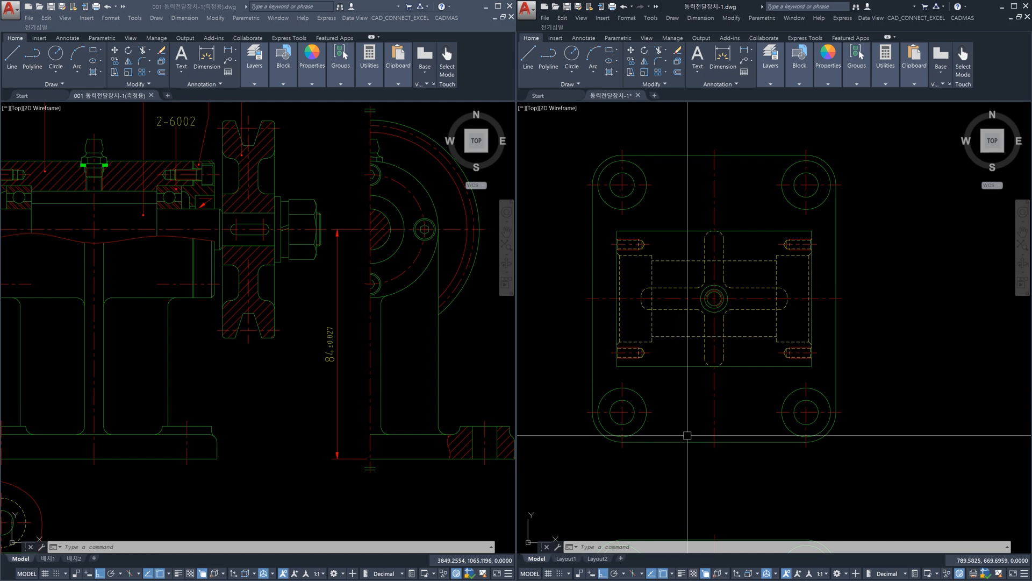
Step: Examine the vertical center lines of the topmost view's corner bolt holes by selecting them individually
scroll(670, 461, down, 3)
middle_drag(671, 461, 691, 415)
scroll(710, 397, up, 2)
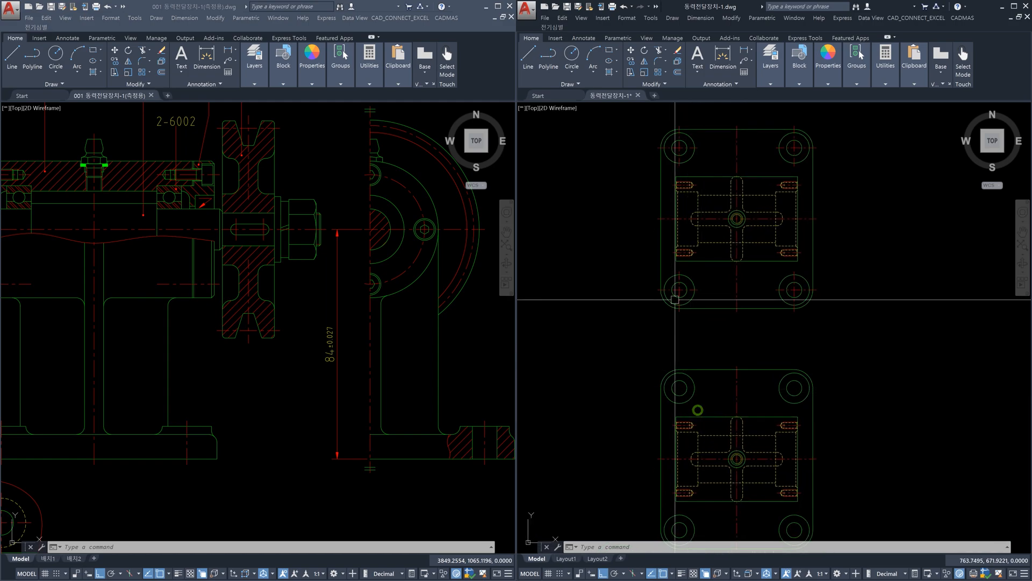
scroll(683, 311, up, 4)
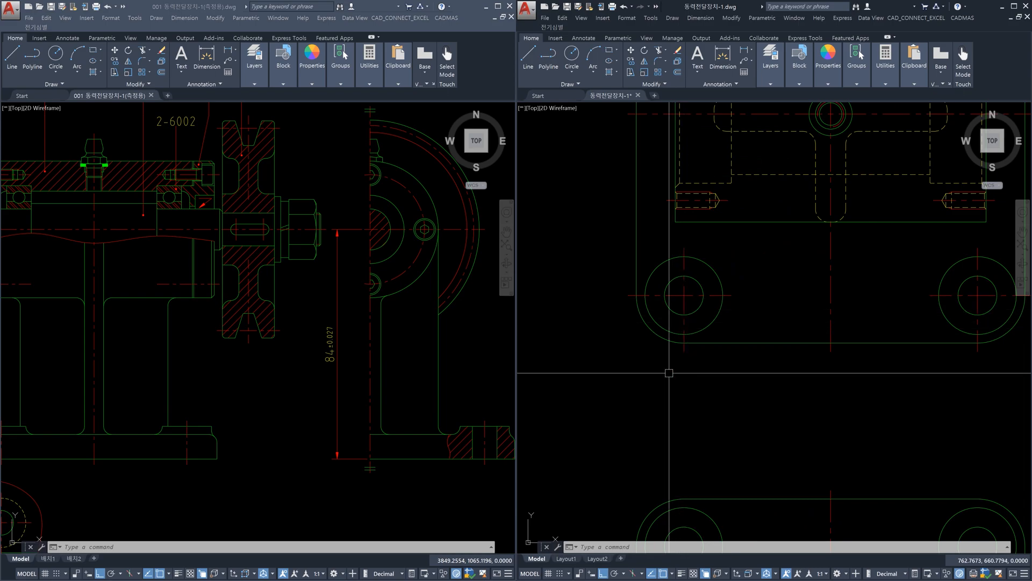
click(683, 344)
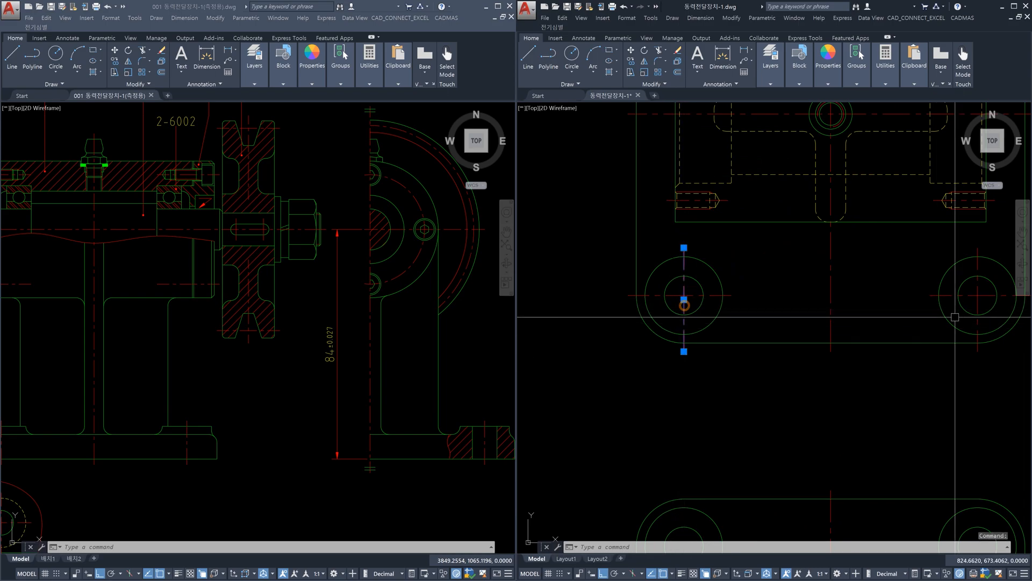
click(978, 301)
middle_drag(968, 315, 926, 373)
scroll(926, 374, down, 4)
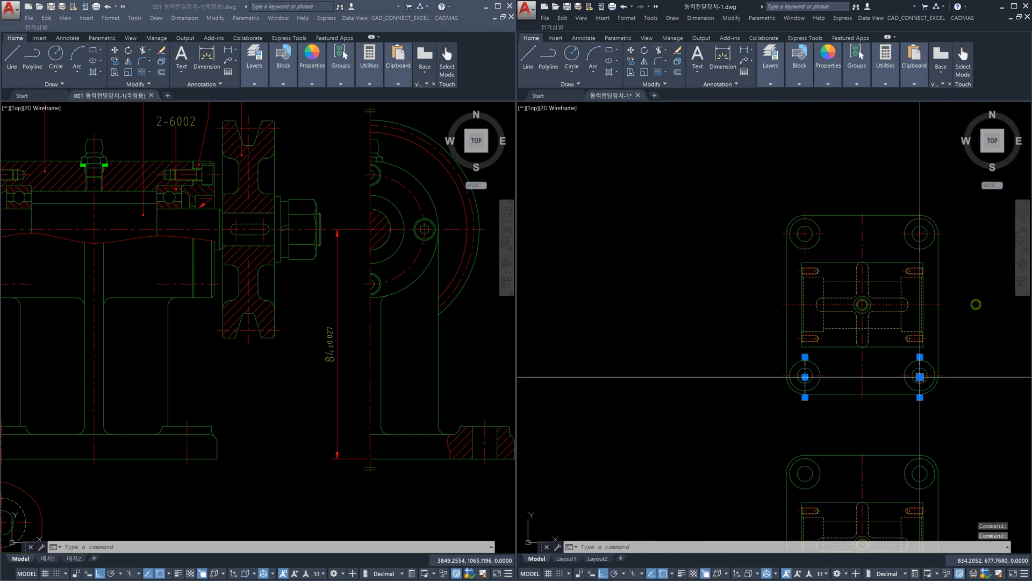
key(Escape)
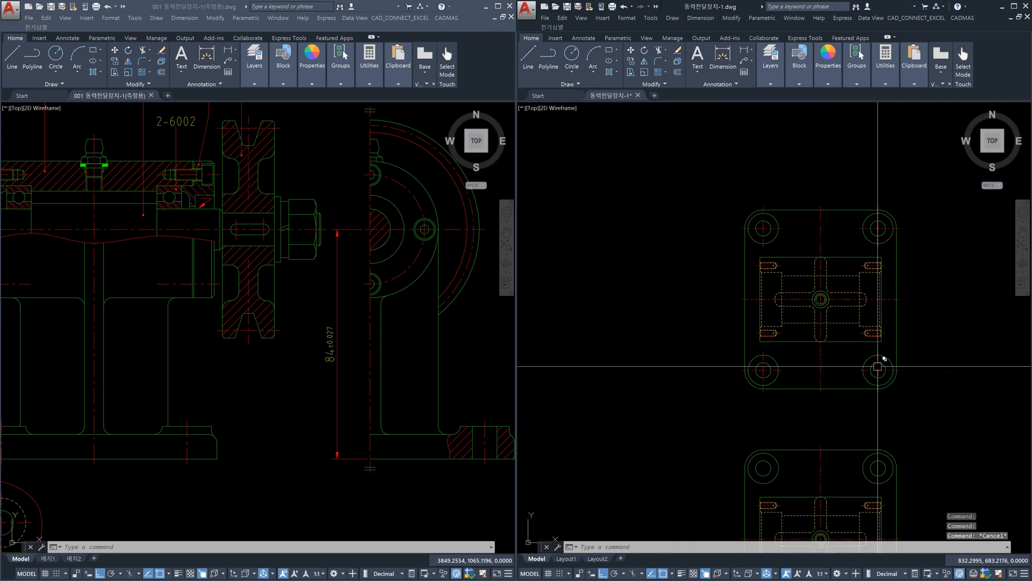
scroll(878, 365, up, 6)
click(876, 367)
scroll(876, 367, down, 5)
scroll(699, 360, up, 5)
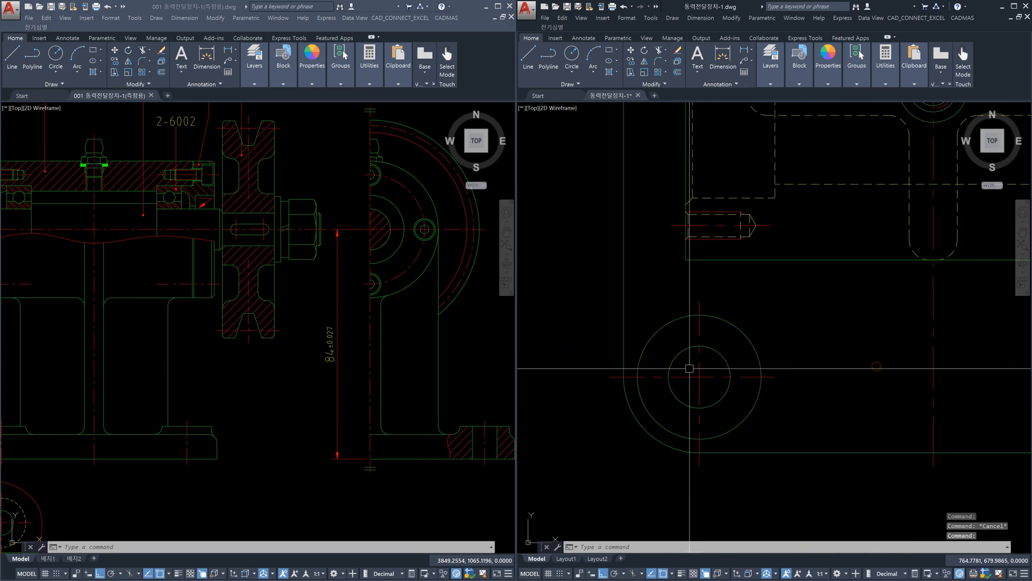
click(692, 362)
scroll(697, 358, down, 5)
scroll(696, 229, up, 2)
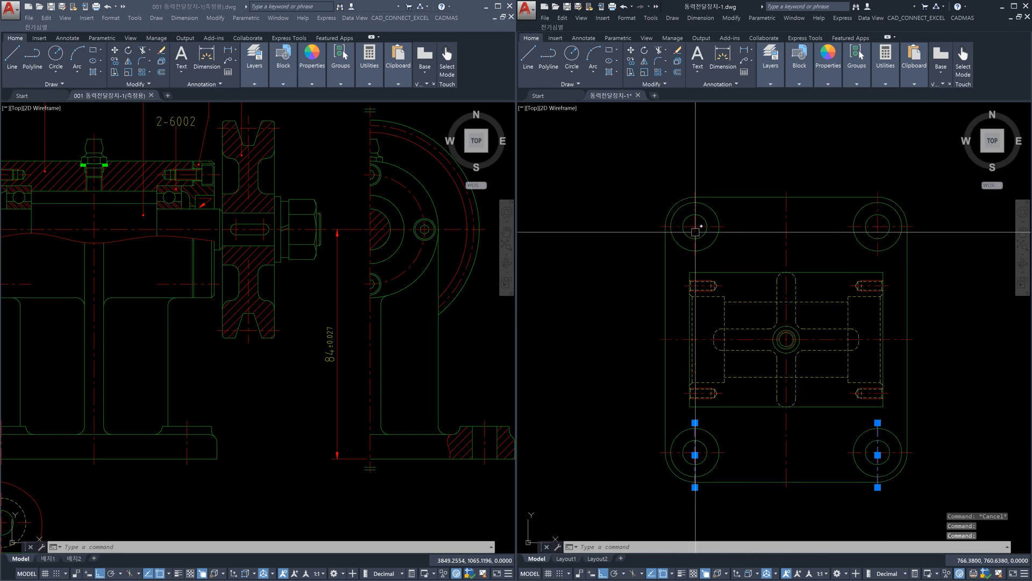
click(695, 232)
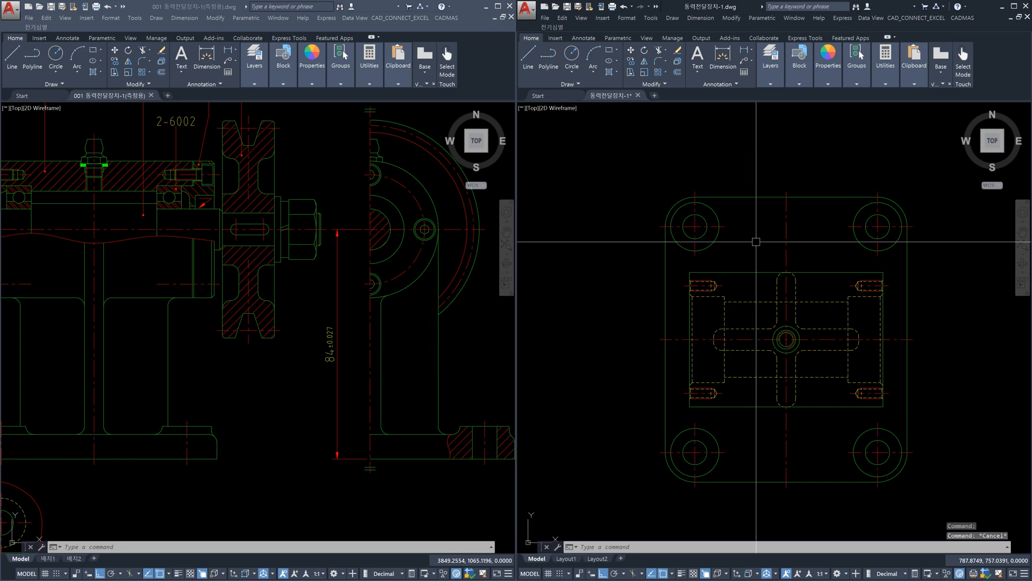
Step: In the second copy from the top, draw a vertical line through both left bolt holes between the corner arcs' endpoints
scroll(754, 242, down, 5)
scroll(760, 330, up, 8)
middle_drag(760, 329, 729, 383)
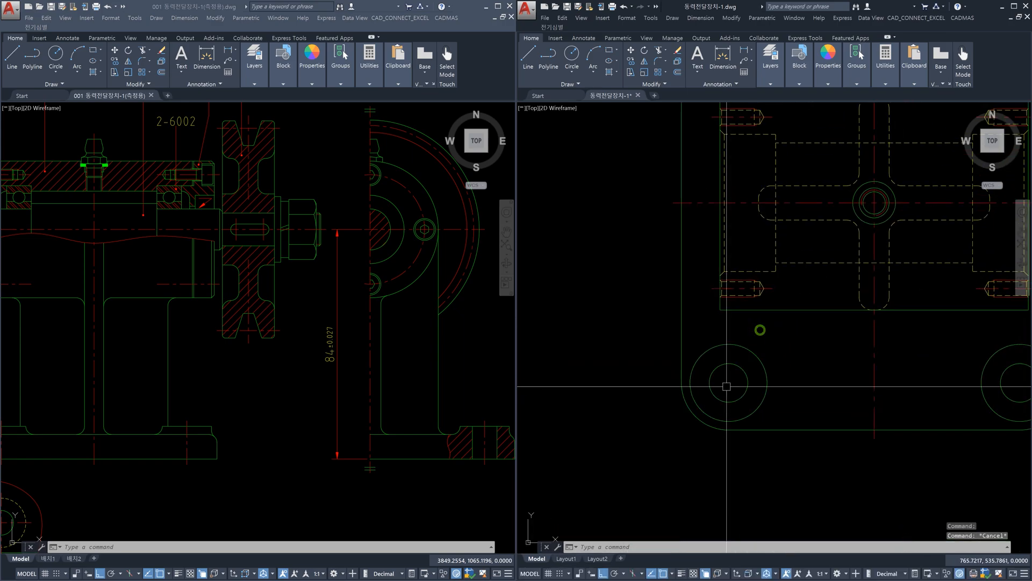
text(l)
key(Return)
click(730, 429)
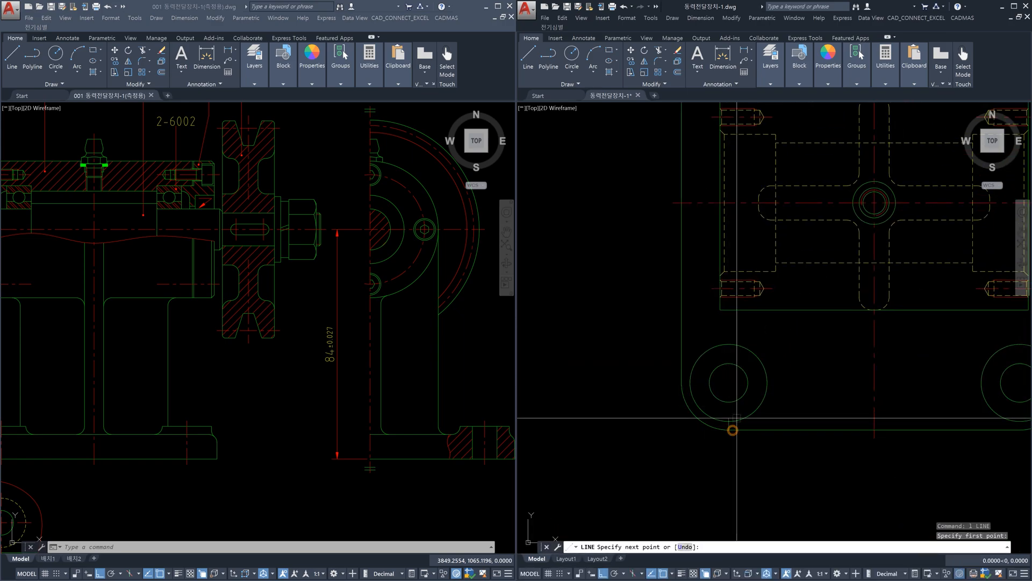
scroll(730, 429, down, 3)
scroll(747, 226, up, 3)
click(729, 232)
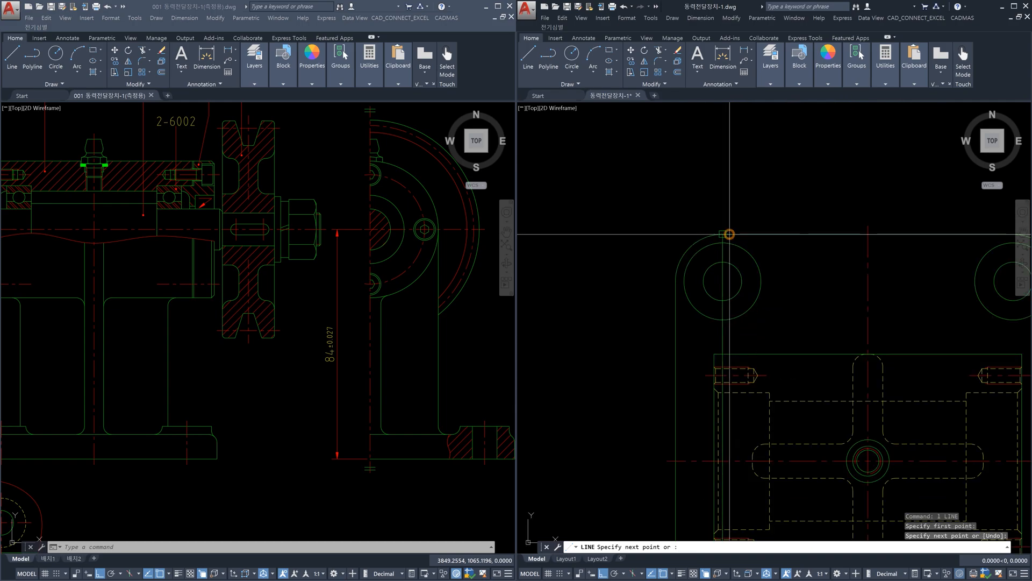
scroll(728, 233, down, 4)
key(Escape)
Step: Draw a 90-unit horizontal line through both lower bolt holes of the second copy, between the corner arcs' side endpoints
key(space)
scroll(709, 397, up, 4)
click(703, 391)
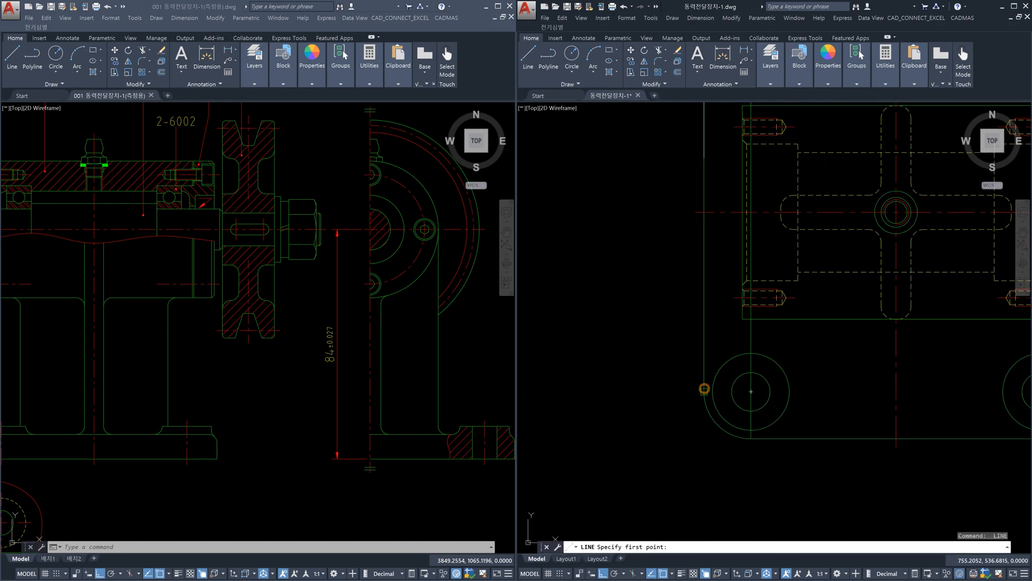
scroll(705, 388, down, 4)
scroll(909, 395, up, 5)
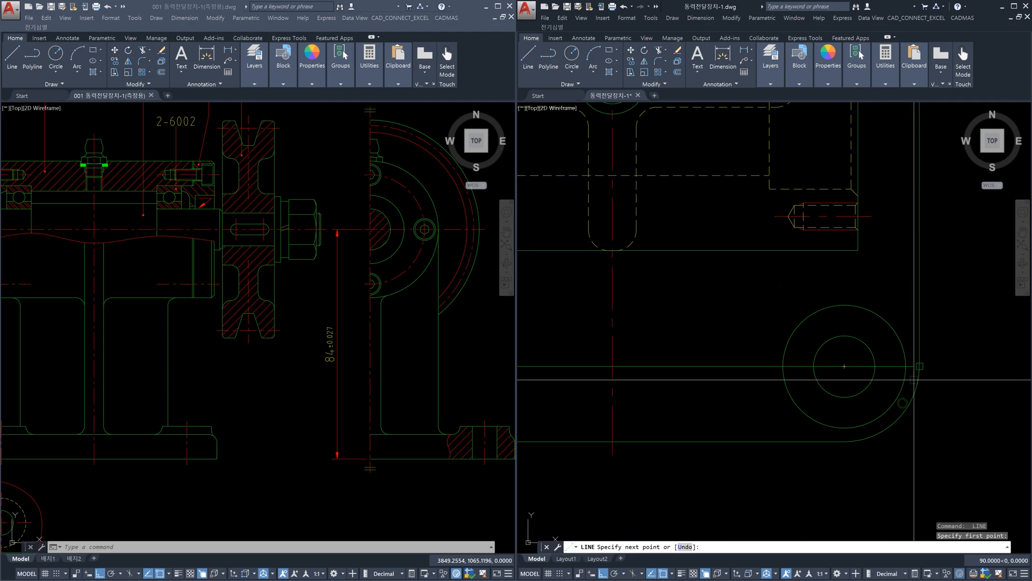
click(913, 378)
key(Escape)
Step: Match the properties of the second copy's vertical center line onto the two new lines through its bolt holes
text(ma)
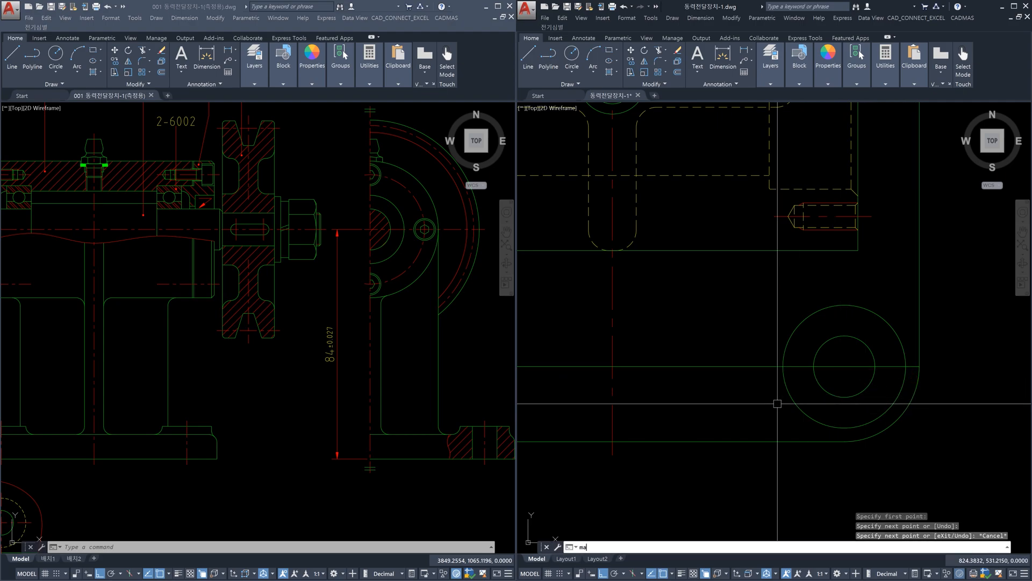
key(Return)
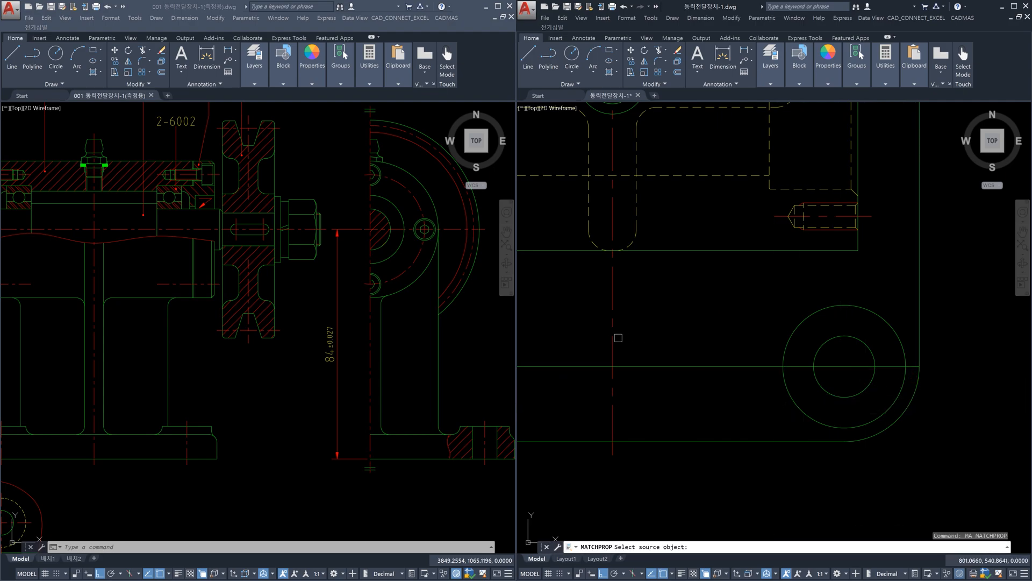
click(618, 338)
scroll(657, 361, down, 5)
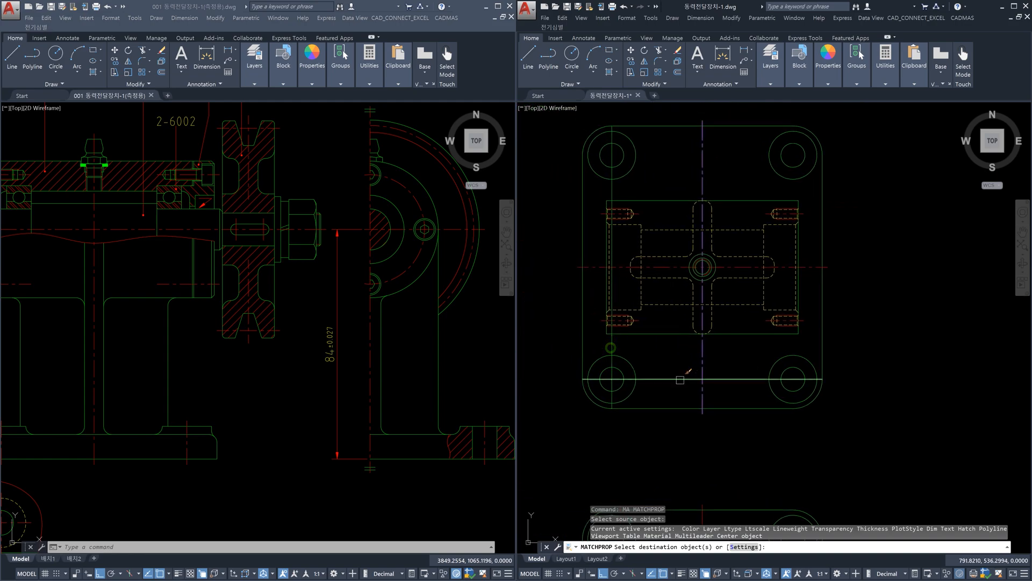
click(680, 380)
click(614, 188)
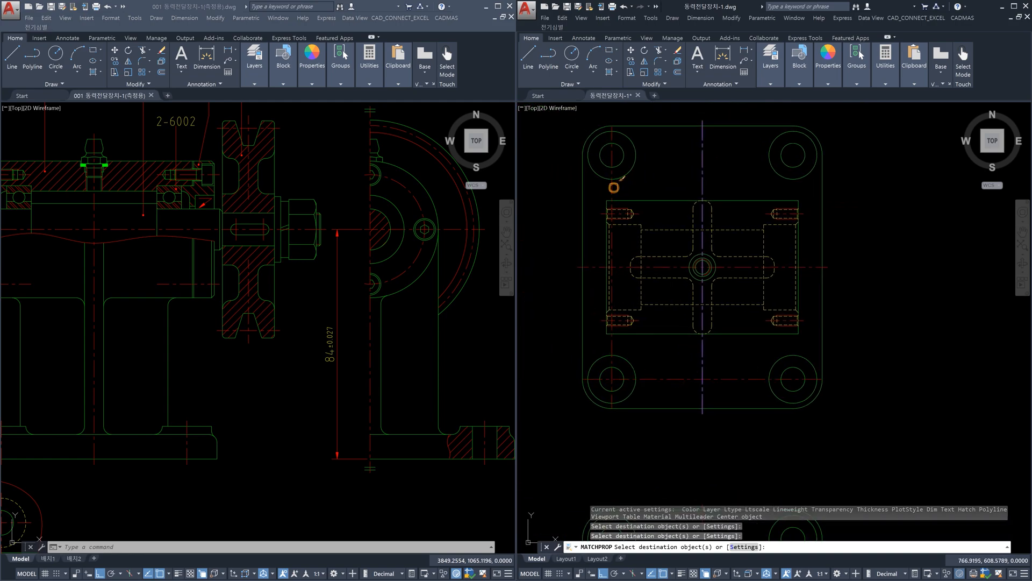
key(Escape)
Step: Lengthen both ends of the second copy's new vertical and horizontal bolt hole center lines by 2 units
text(len)
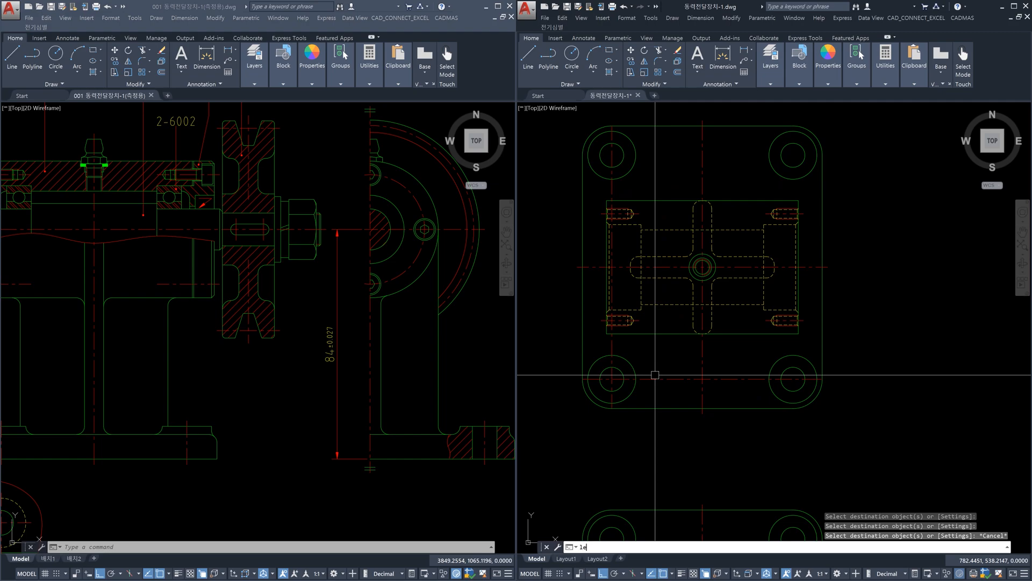
key(Return)
text(de)
key(Return)
text(2)
key(Return)
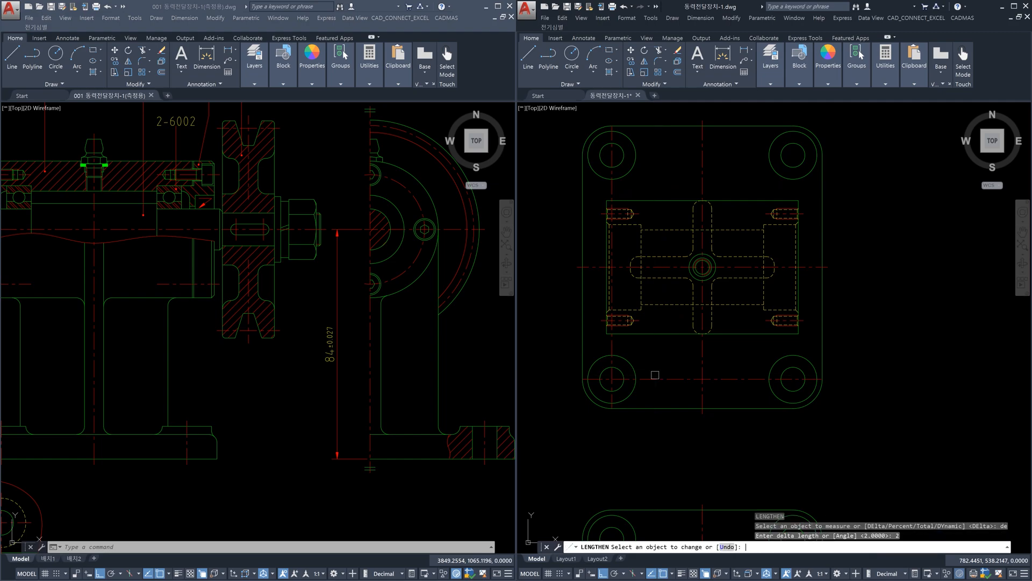
scroll(616, 384, up, 4)
click(605, 413)
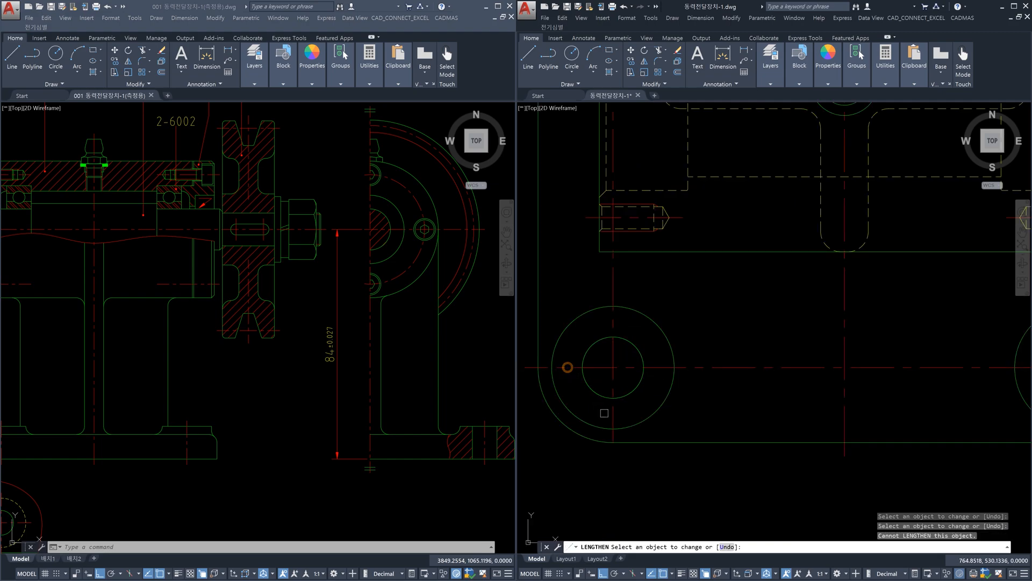
scroll(806, 414, down, 3)
click(822, 419)
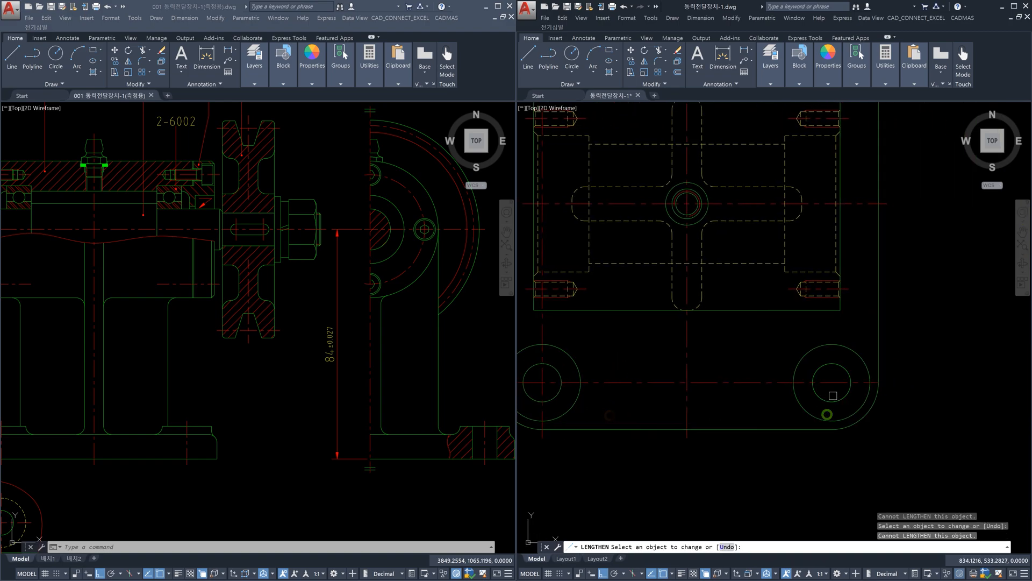
scroll(863, 384, up, 4)
click(878, 378)
scroll(871, 376, down, 4)
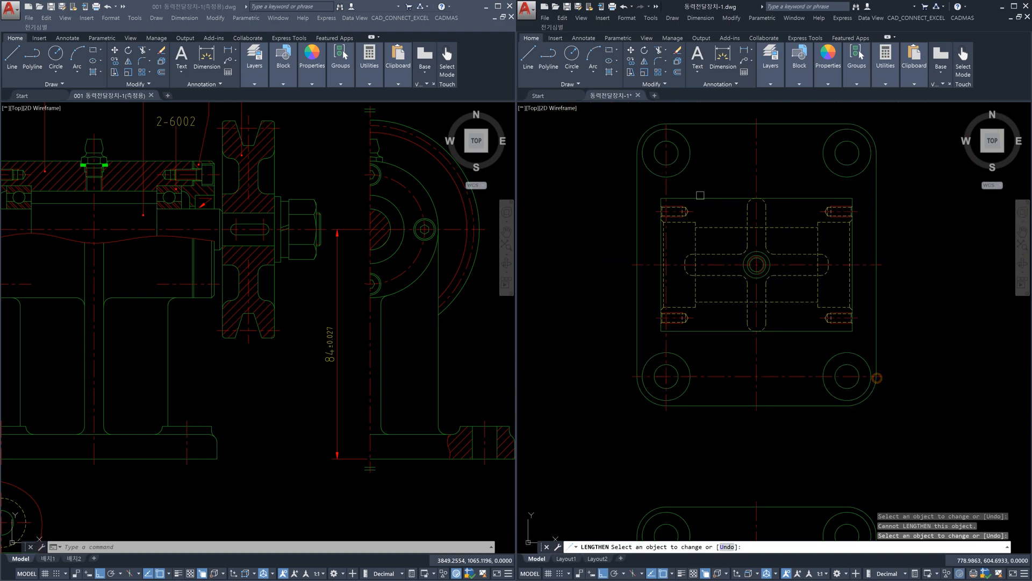
scroll(666, 147, up, 4)
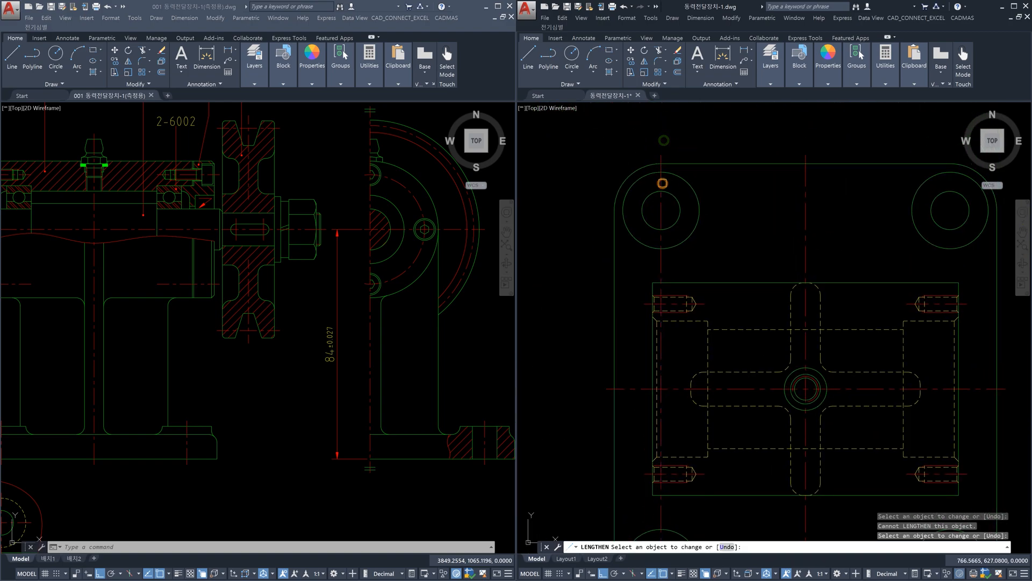
key(Escape)
scroll(770, 312, down, 5)
scroll(770, 313, up, 1)
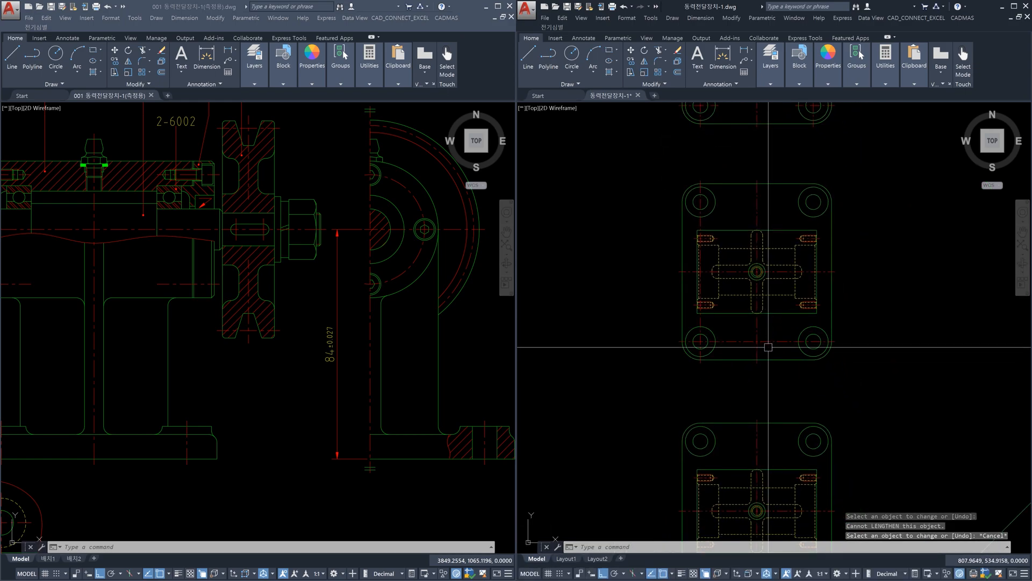
scroll(763, 301, up, 3)
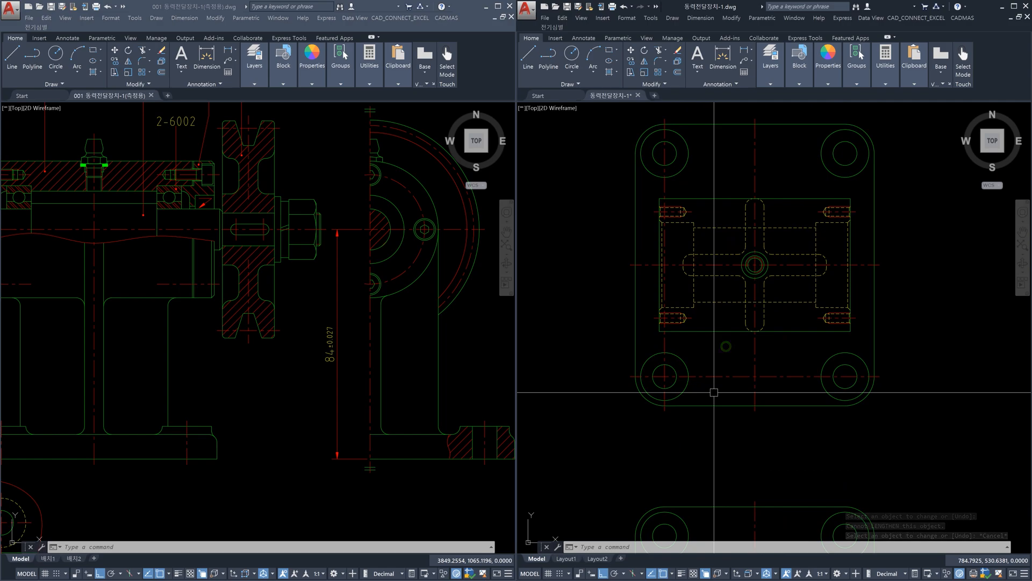
text(mi)
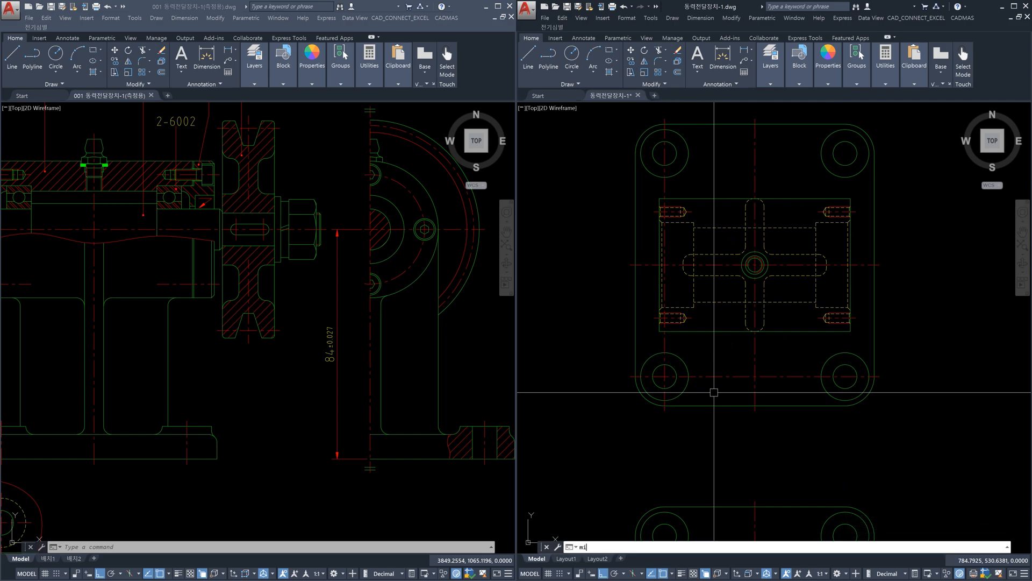
scroll(669, 381, up, 3)
click(669, 376)
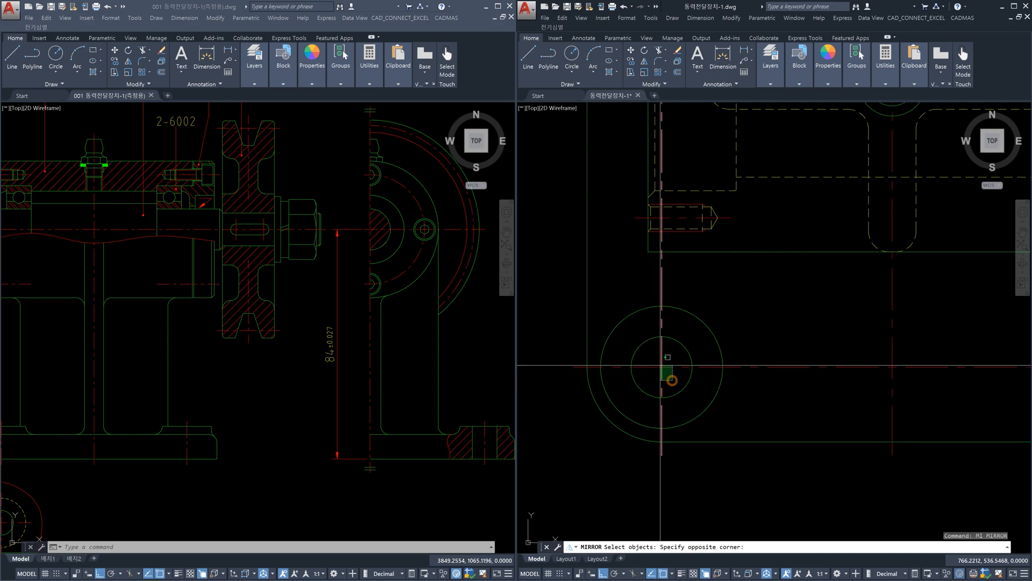
click(660, 368)
scroll(687, 360, down, 3)
key(Return)
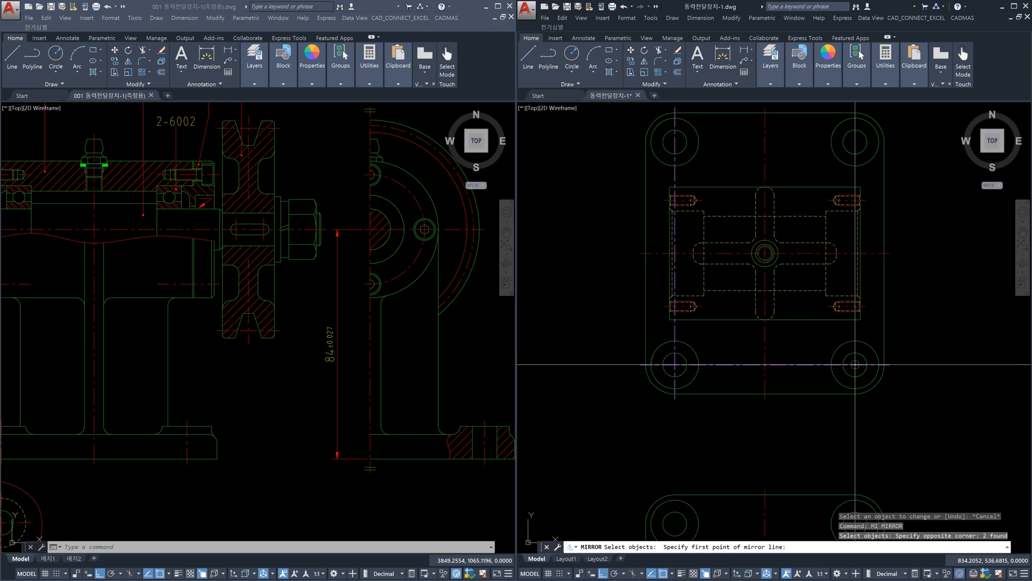
click(765, 253)
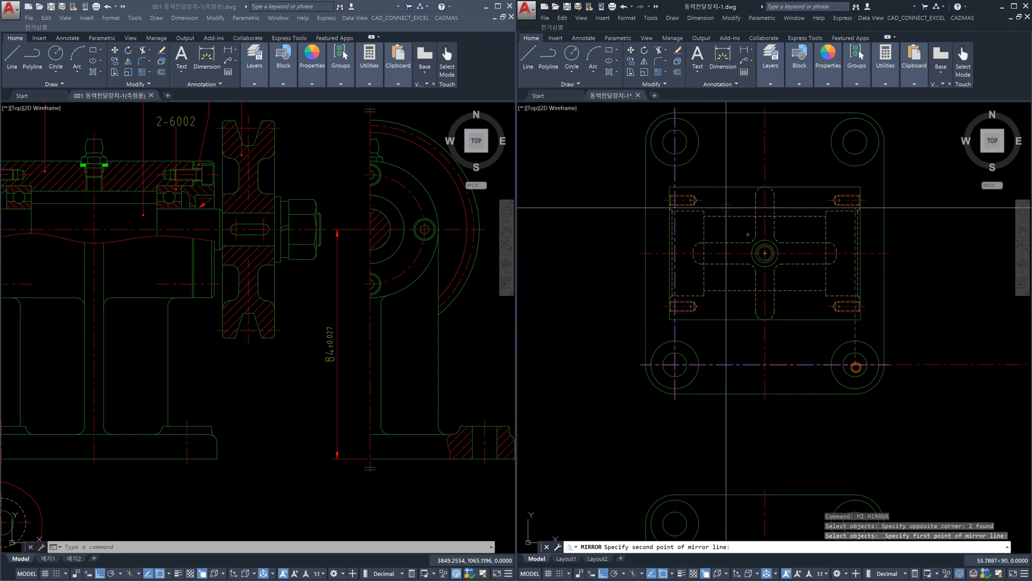
click(675, 142)
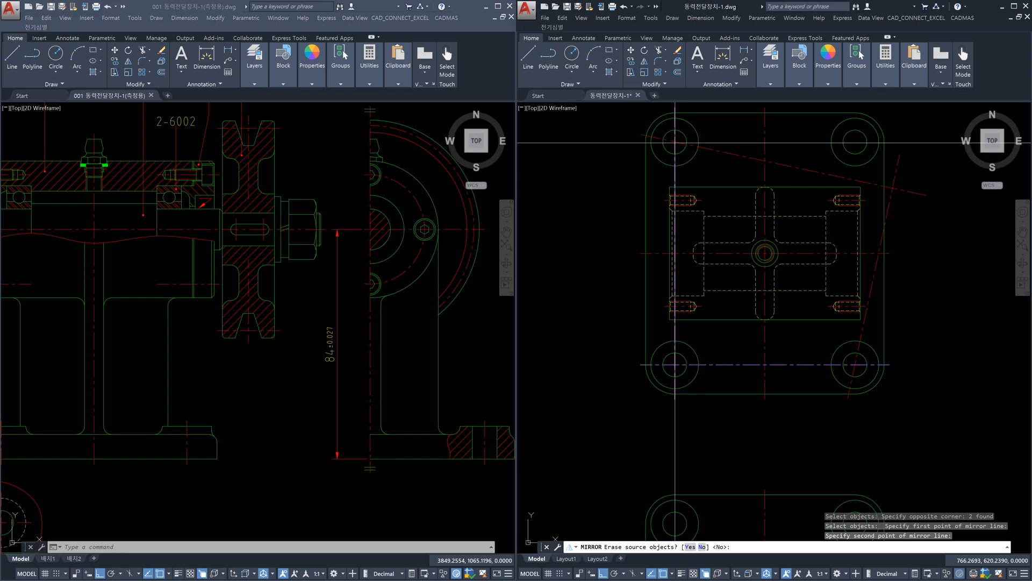
key(Escape)
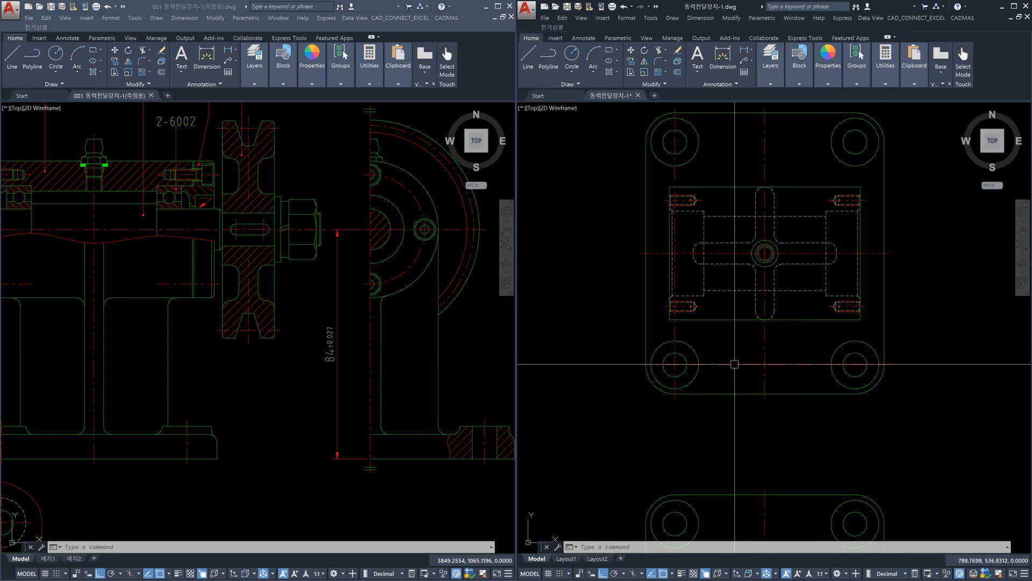
Step: Mirror the vertical center line through the left bolt holes about the view's central vertical axis, keeping the original
text(mi)
key(Return)
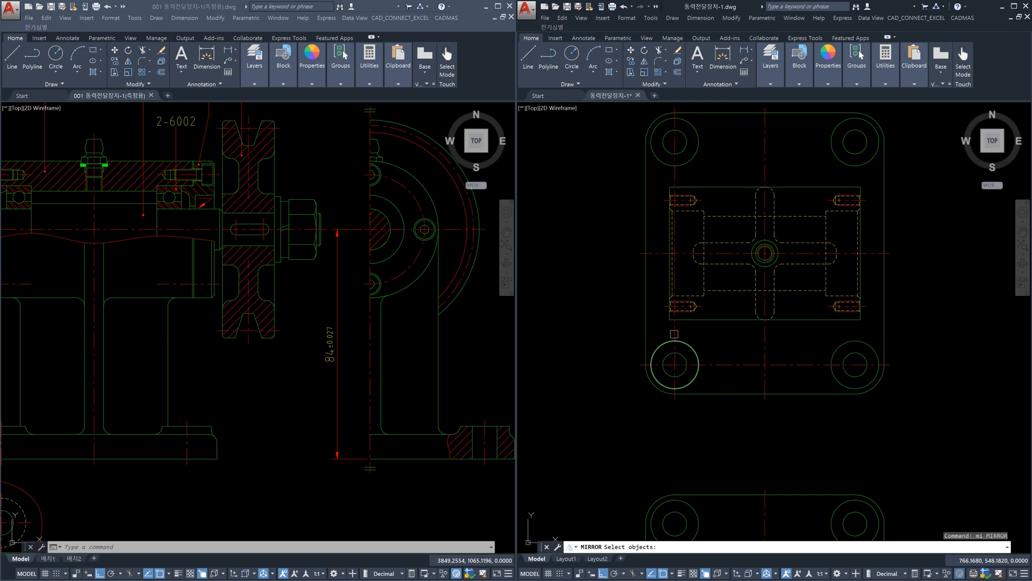
click(675, 334)
key(Return)
click(765, 398)
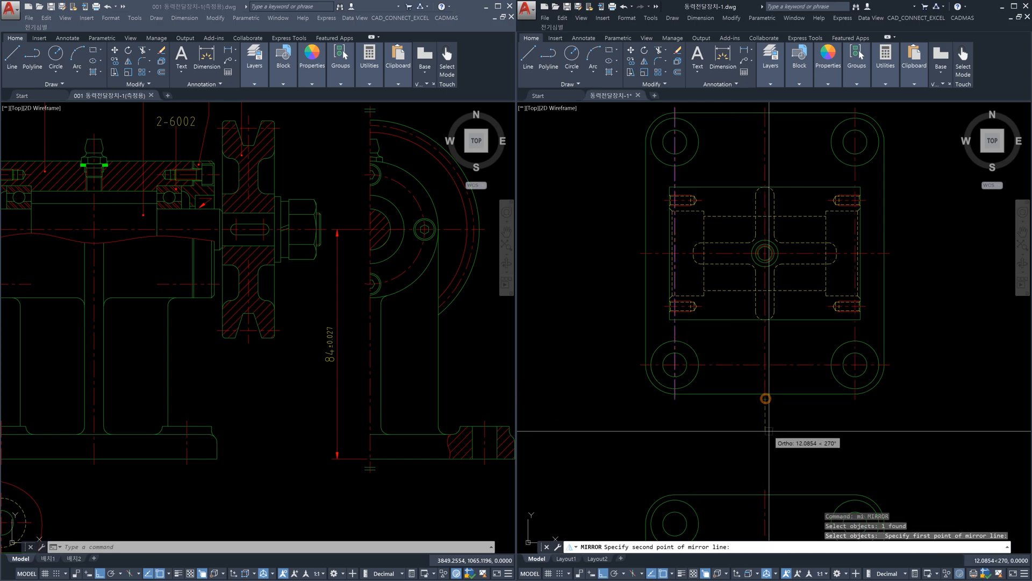
click(769, 430)
key(Return)
Step: Mirror the horizontal center line through the lower bolt holes about the view's central horizontal axis, keeping the original
key(Return)
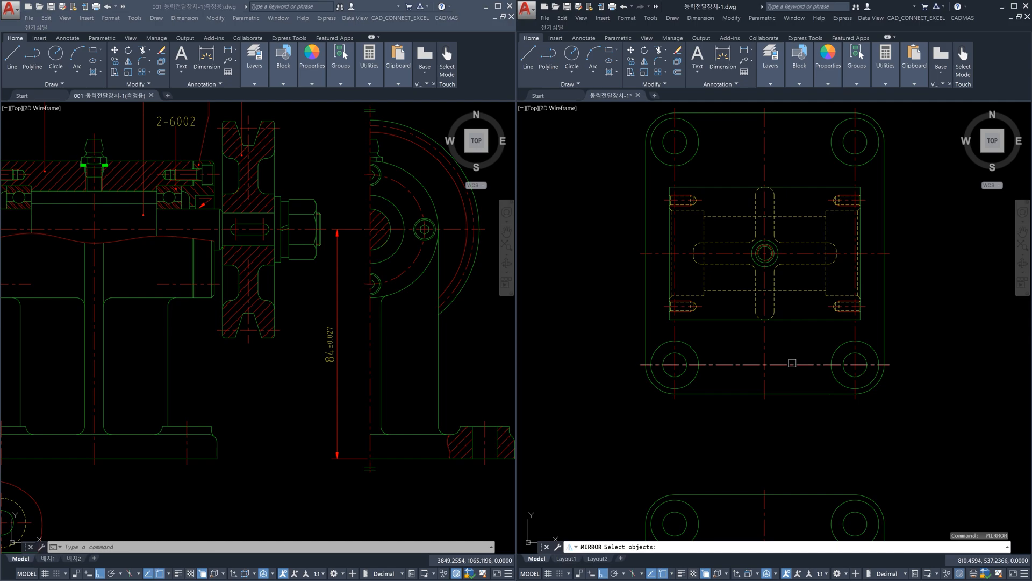
click(791, 365)
key(Return)
click(890, 251)
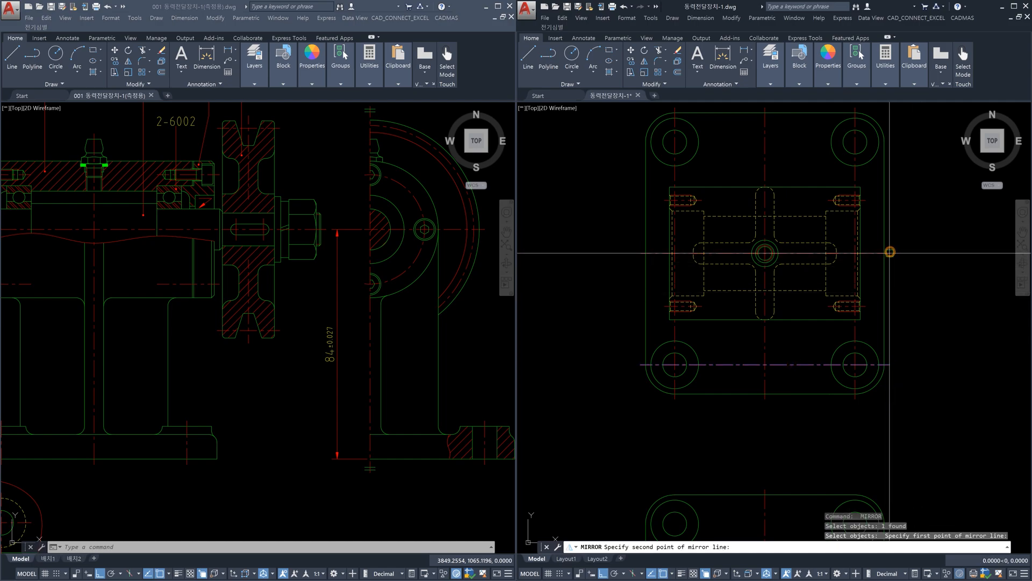
click(932, 252)
key(Return)
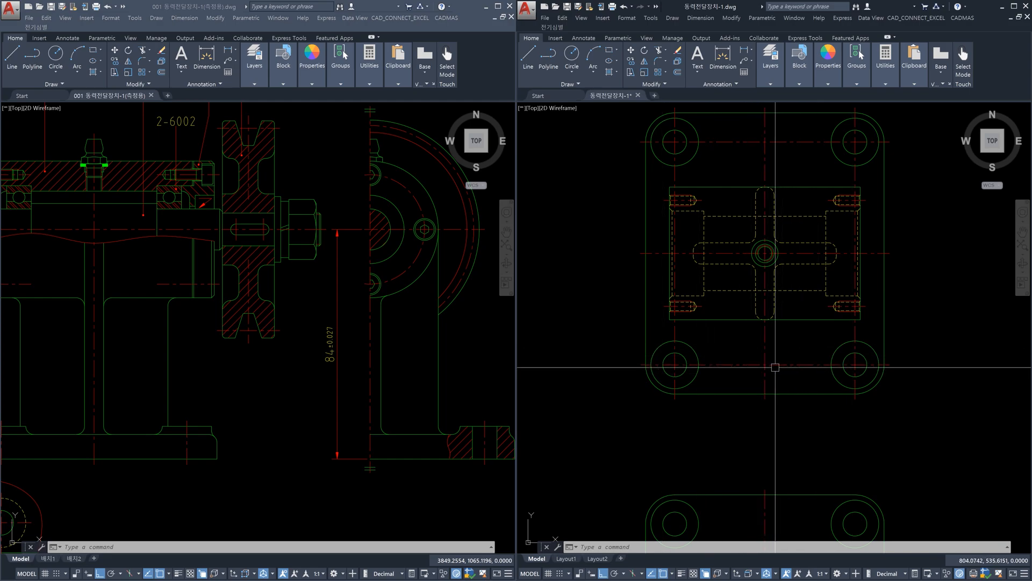
Step: Trim both vertical bolt hole center lines between the upper and lower holes, using the four holes' outer circles as cutting edges
scroll(876, 267, up, 4)
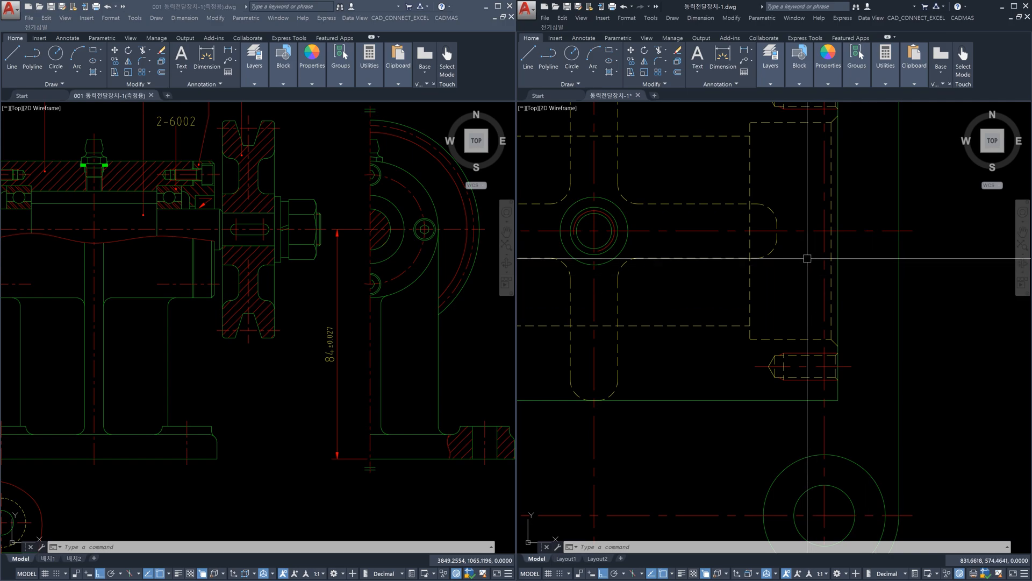
middle_drag(798, 249, 905, 381)
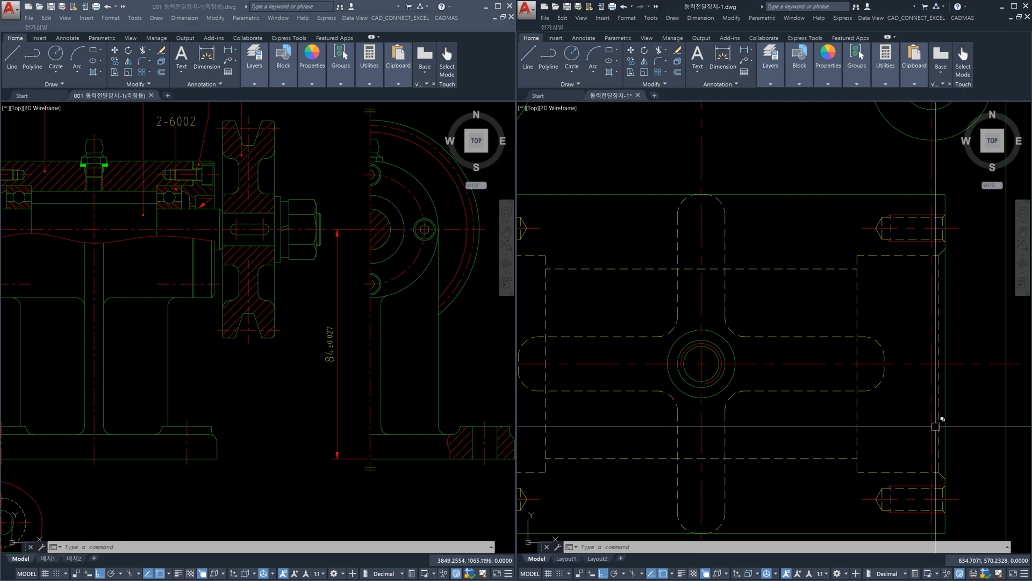
scroll(940, 421, down, 2)
middle_drag(941, 425, 932, 394)
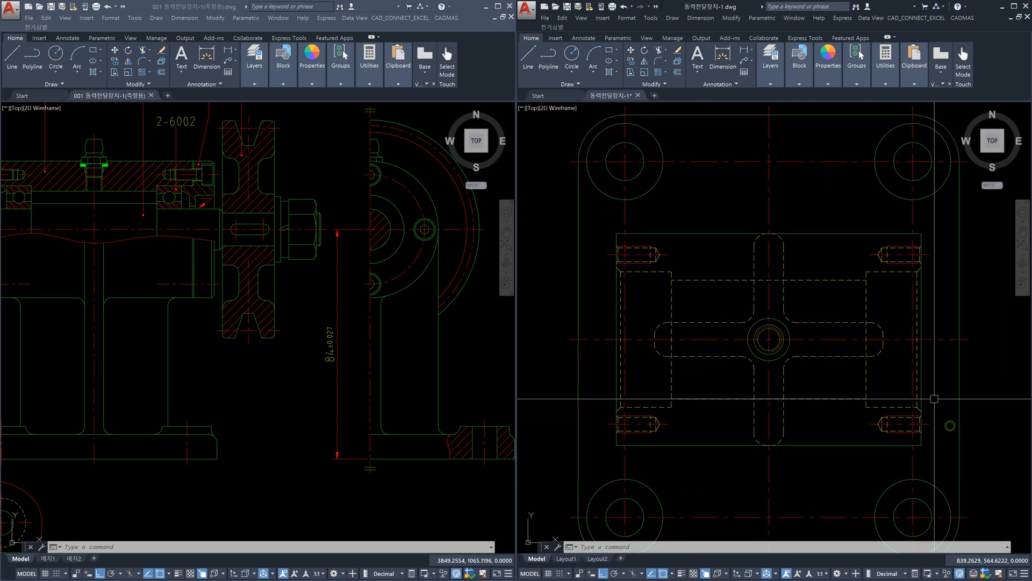
middle_drag(922, 428, 916, 469)
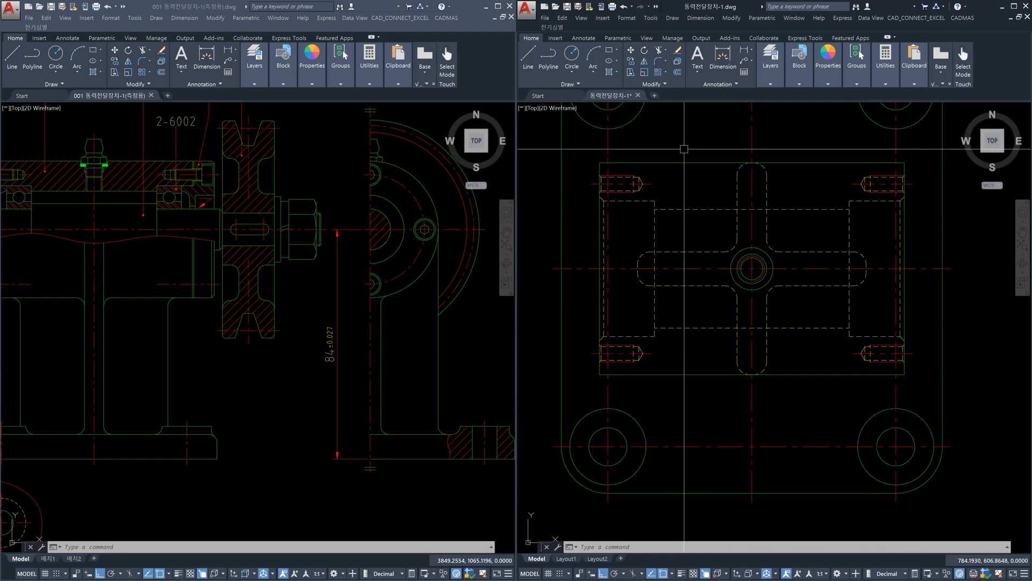
key(Return)
click(636, 122)
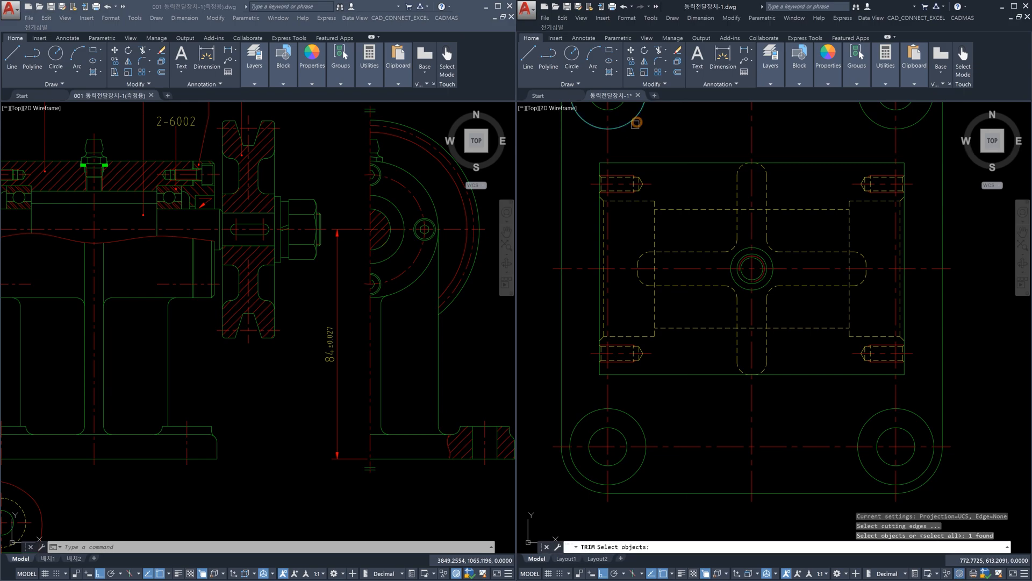
click(627, 414)
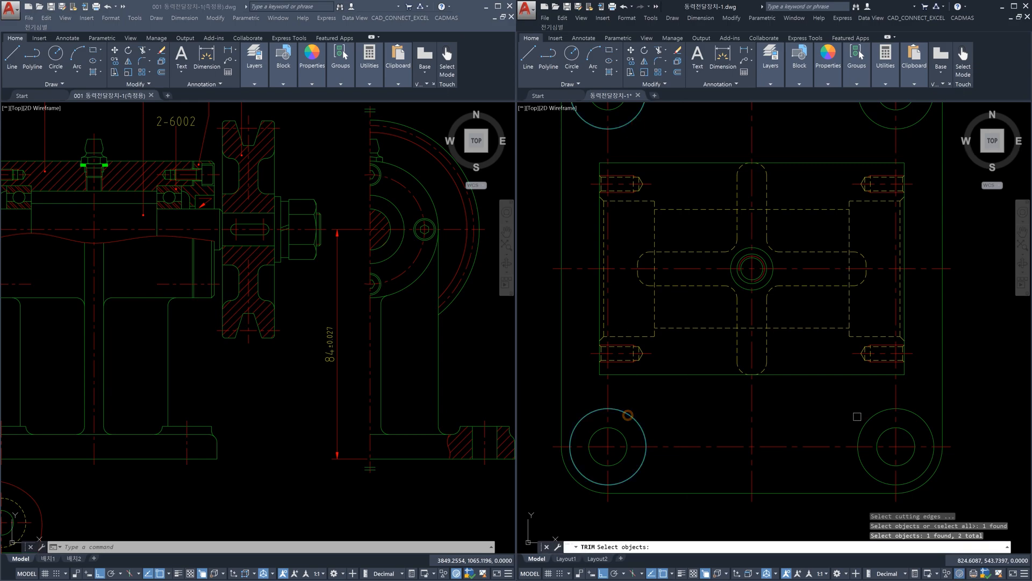
click(882, 127)
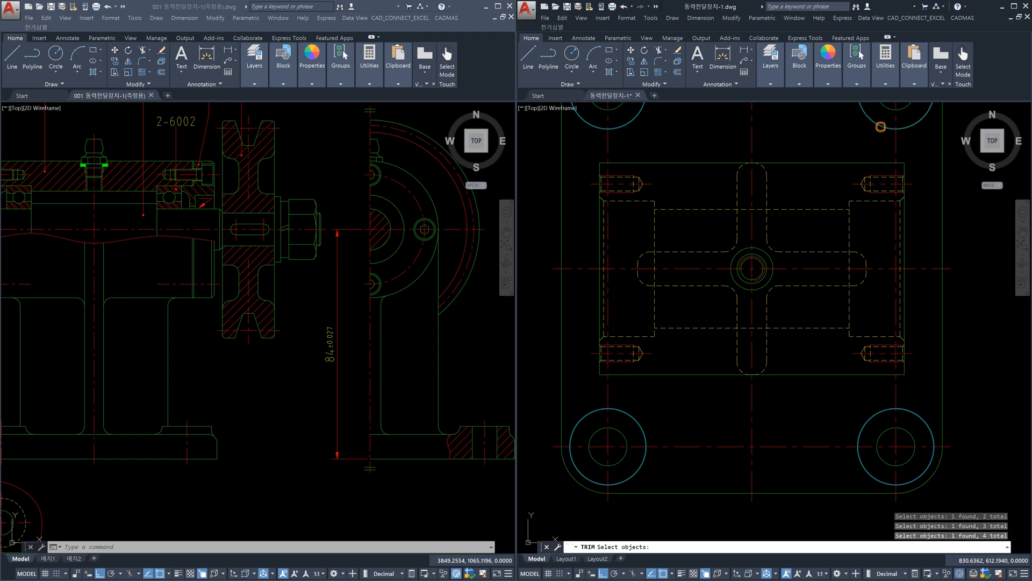
key(Return)
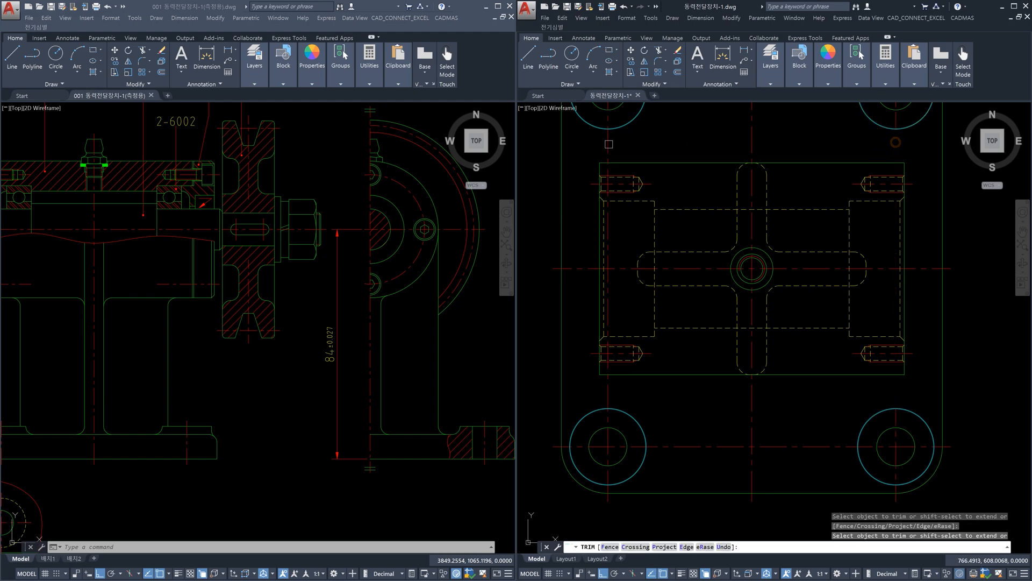
key(Escape)
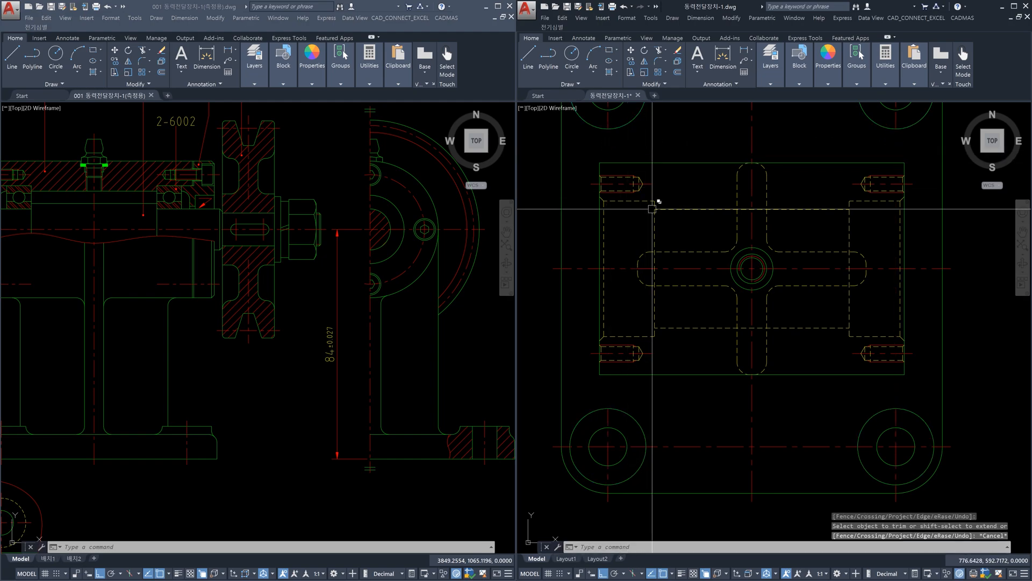
Step: Lengthen the trimmed upper end of the lower left bolt hole's vertical center line by 2 units
text(len)
key(Return)
text(de)
key(Return)
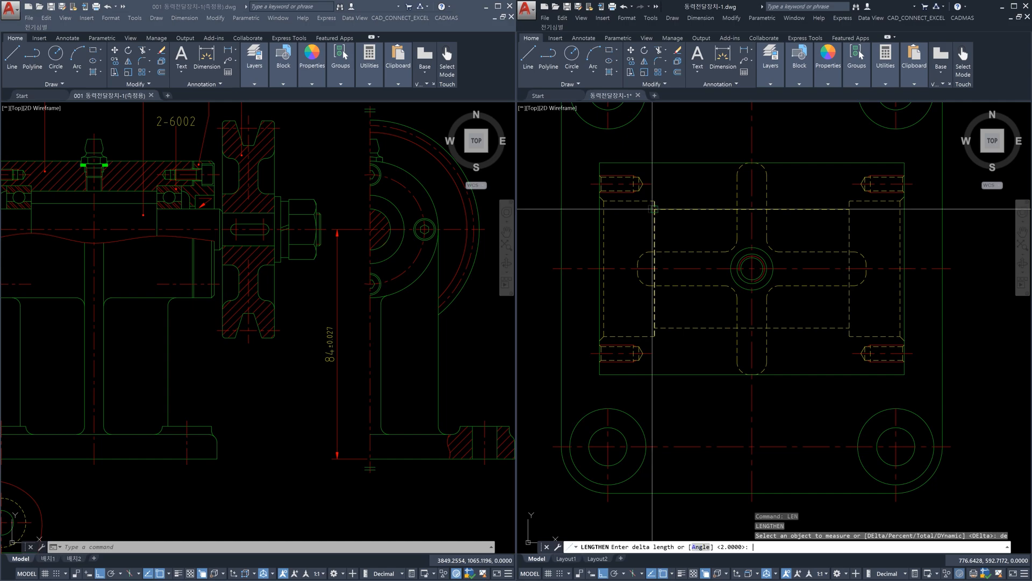
text(2)
key(Return)
click(608, 412)
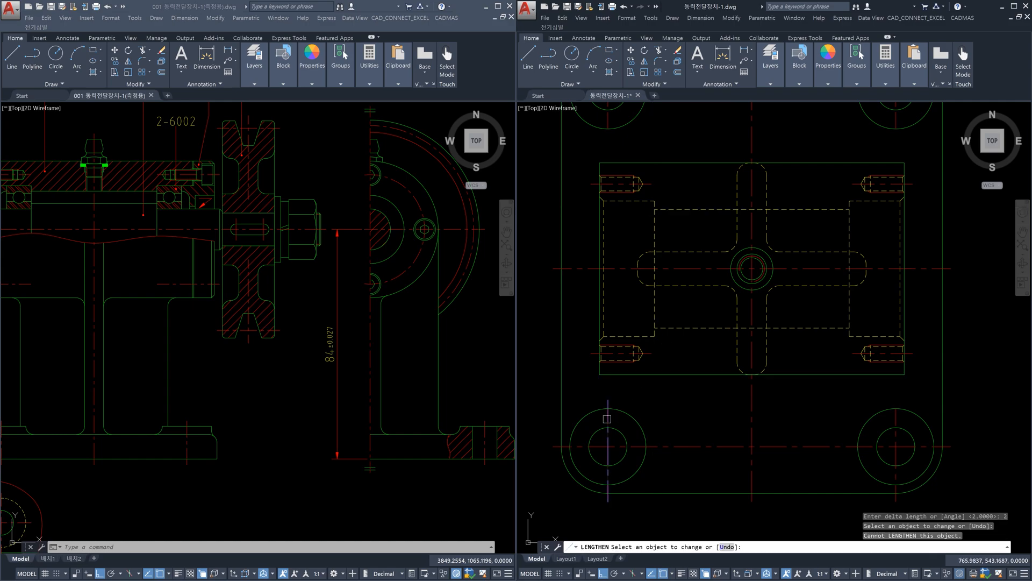
Step: Lengthen the inner ends of the four corner holes' vertical centre lines by 2 in the plan view
click(607, 419)
click(896, 420)
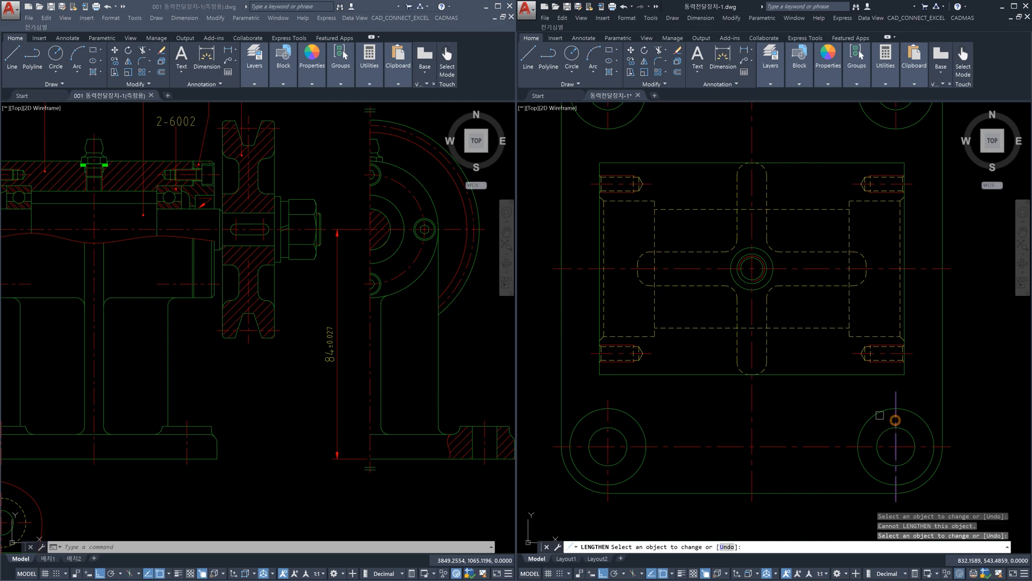
middle_drag(681, 252, 692, 345)
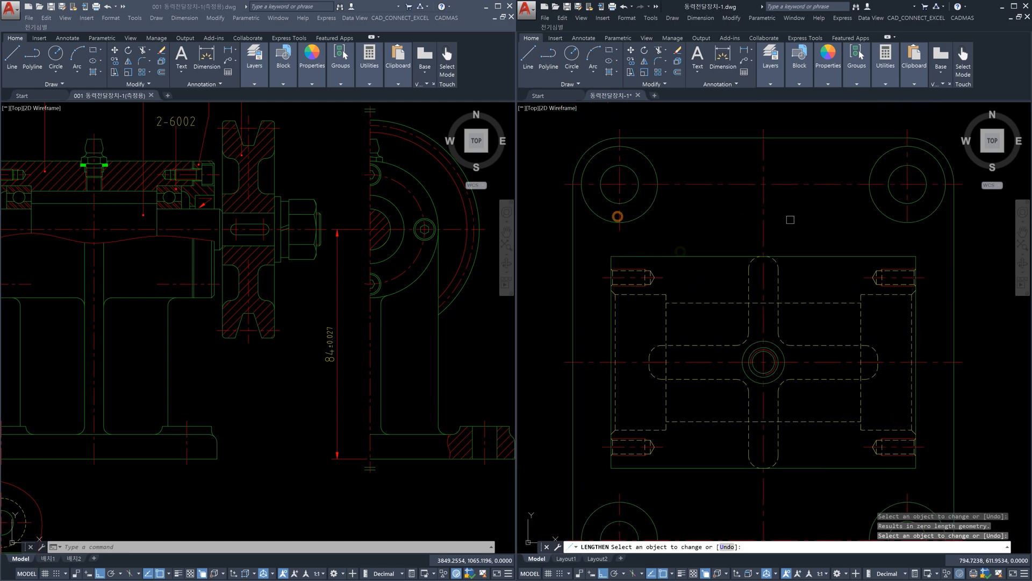
key(Escape)
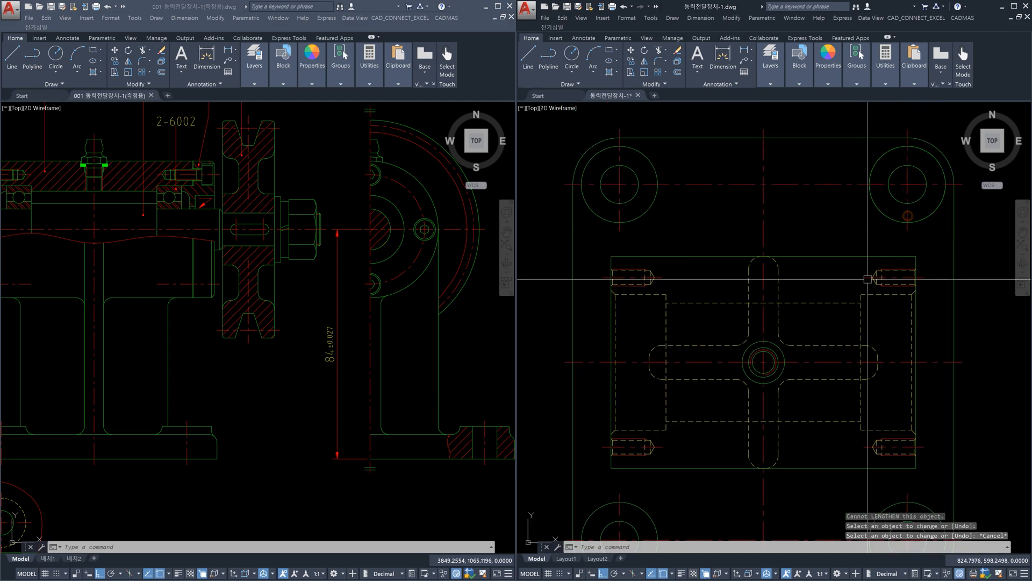
scroll(868, 279, down, 2)
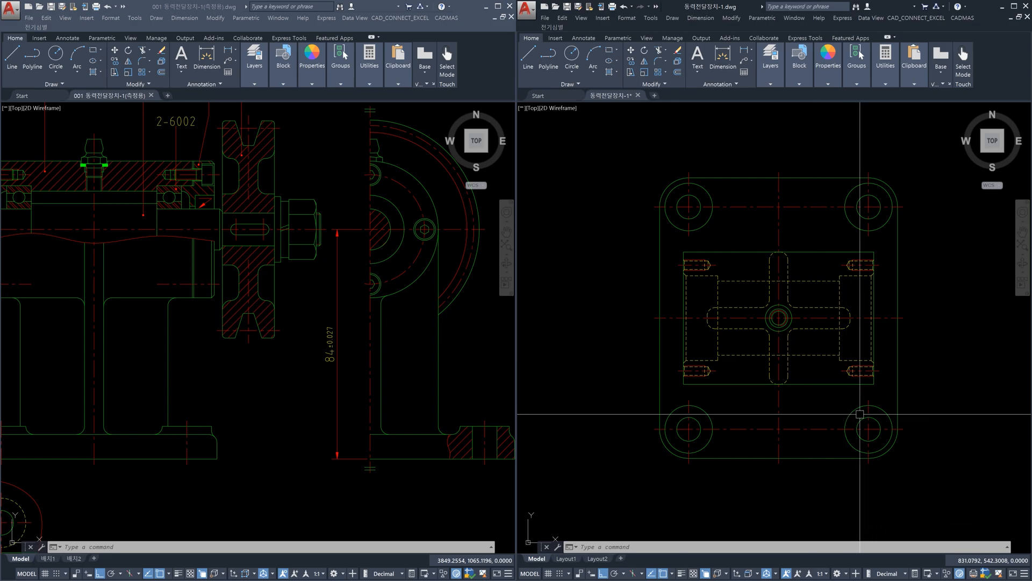
Step: Join the vertical centre lines of the two right-hand corner holes into one continuous line
text(j)
key(Return)
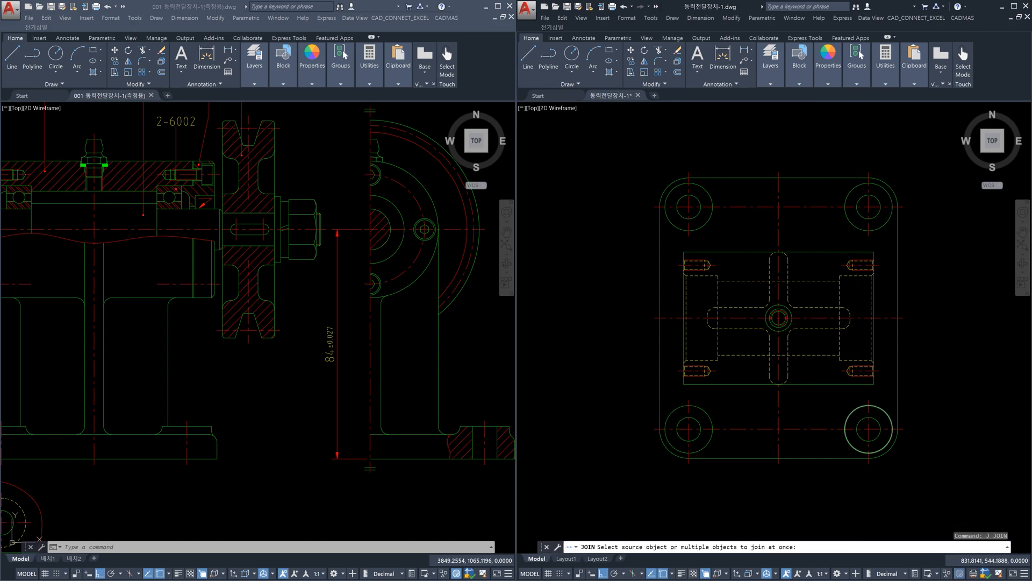
scroll(862, 408, up, 2)
click(872, 413)
scroll(872, 413, down, 3)
scroll(878, 197, up, 5)
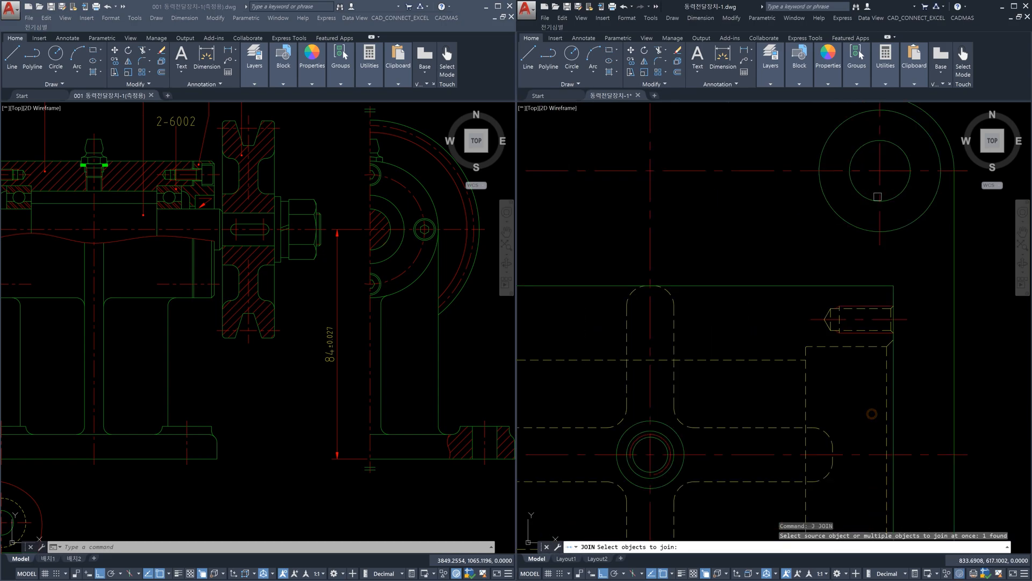
click(880, 216)
key(Return)
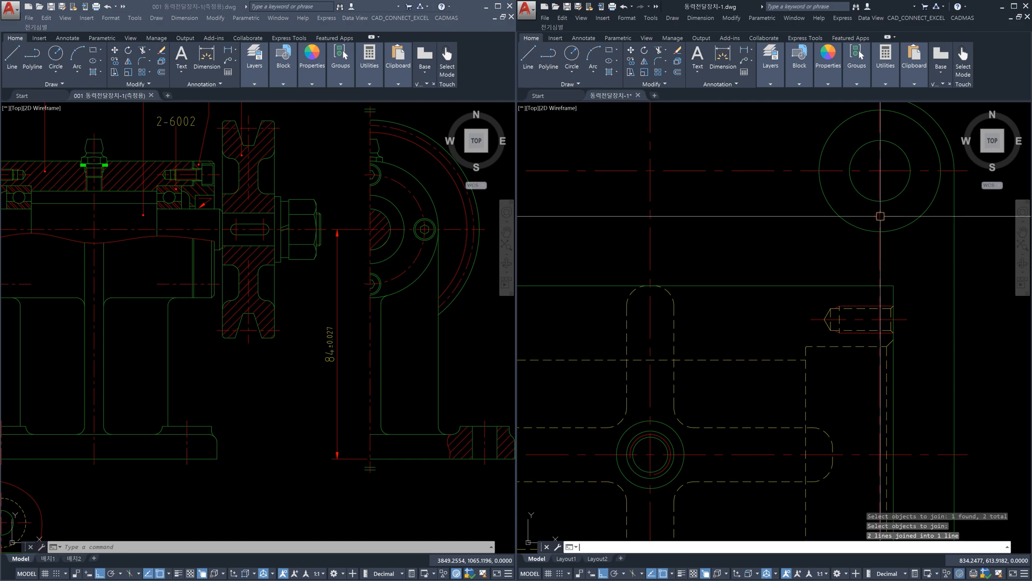
scroll(880, 216, down, 4)
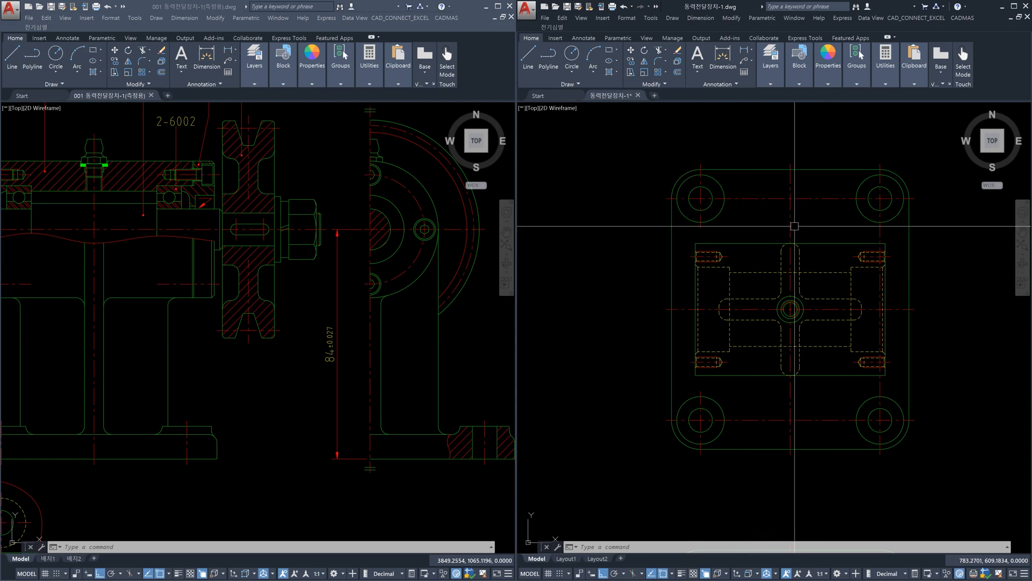
Step: In the plan-view copy directly below, draw a horizontal line from the lower-left corner arc's end through the hole centre to the outer circle's far side
scroll(917, 387, down, 4)
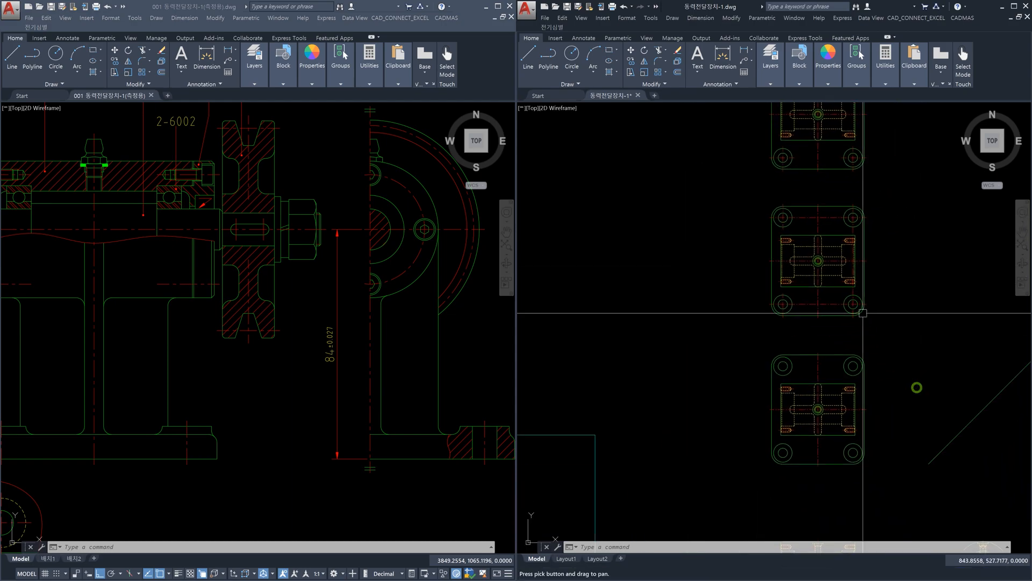
scroll(773, 473, up, 5)
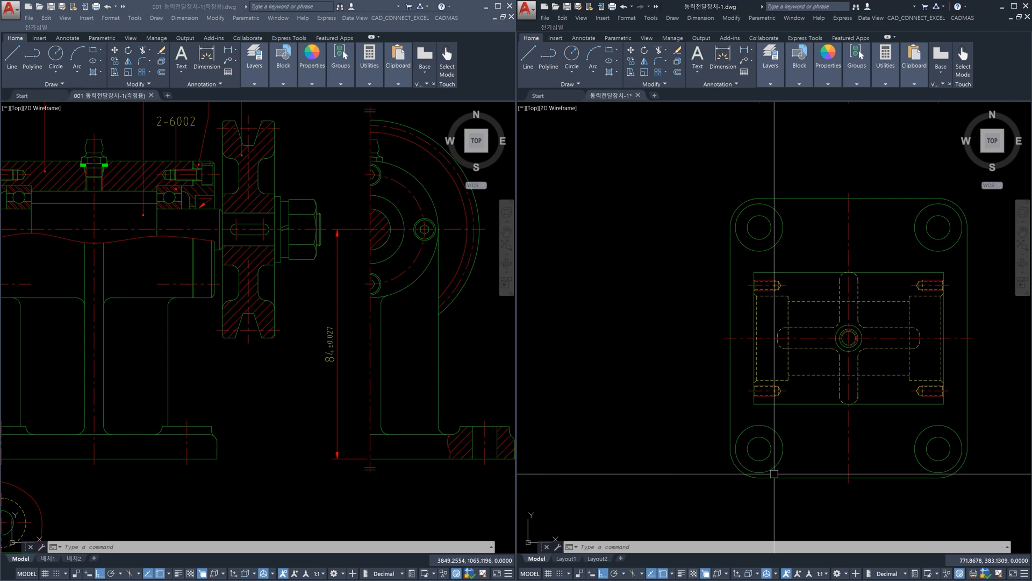
scroll(774, 473, up, 4)
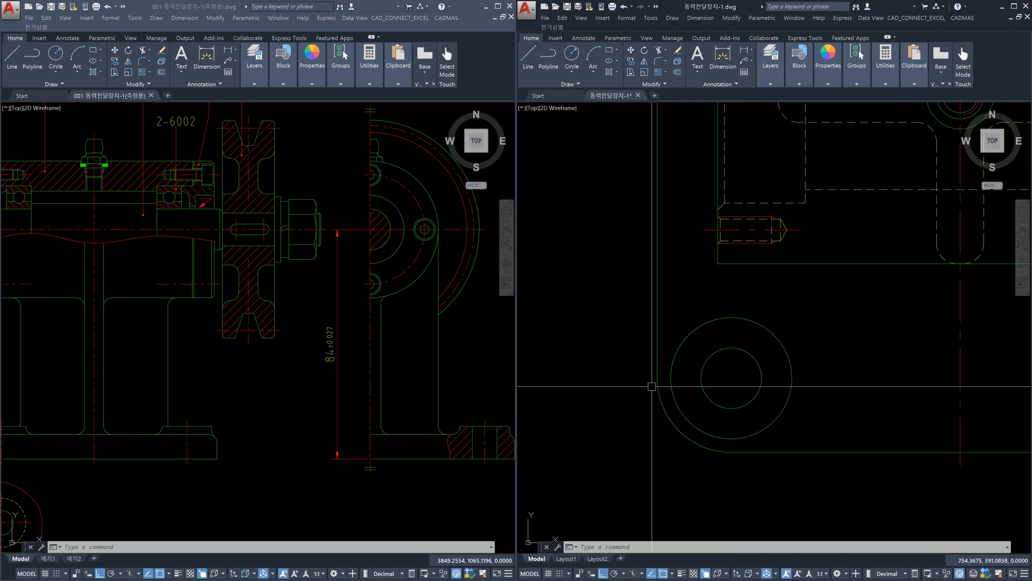
click(676, 435)
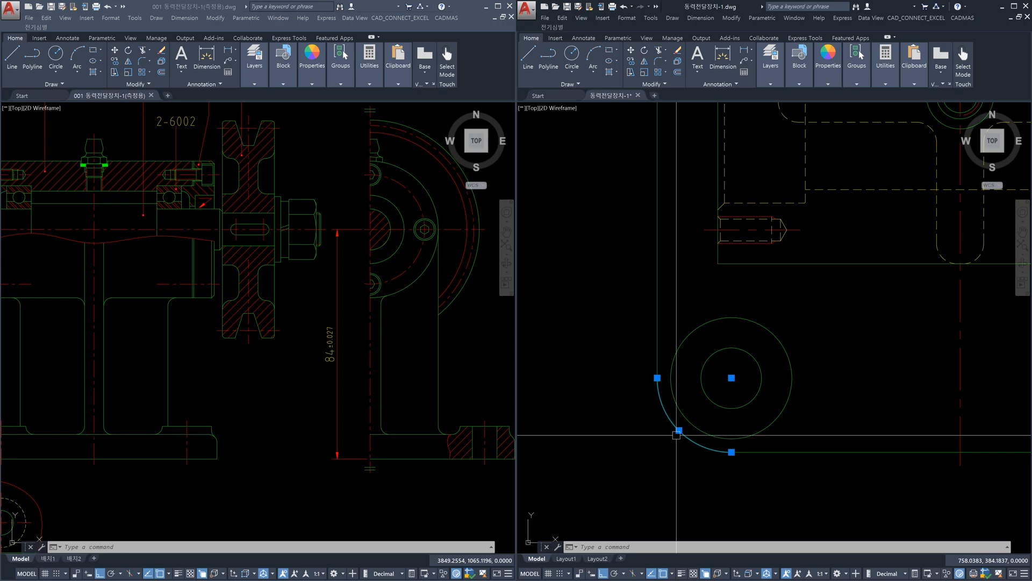
key(Escape)
key(Escape)
key(Escape)
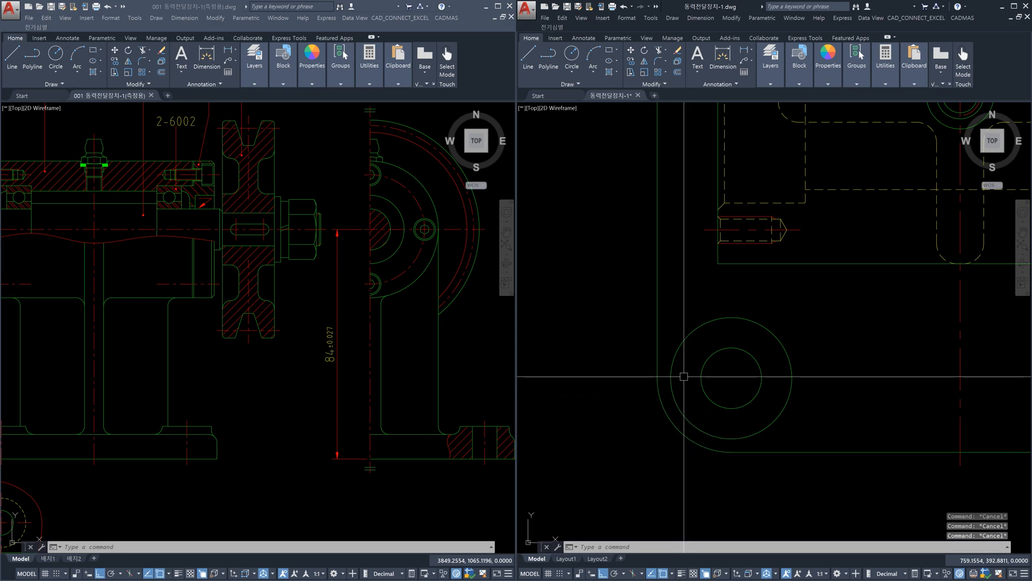
text(L)
key(Return)
click(656, 378)
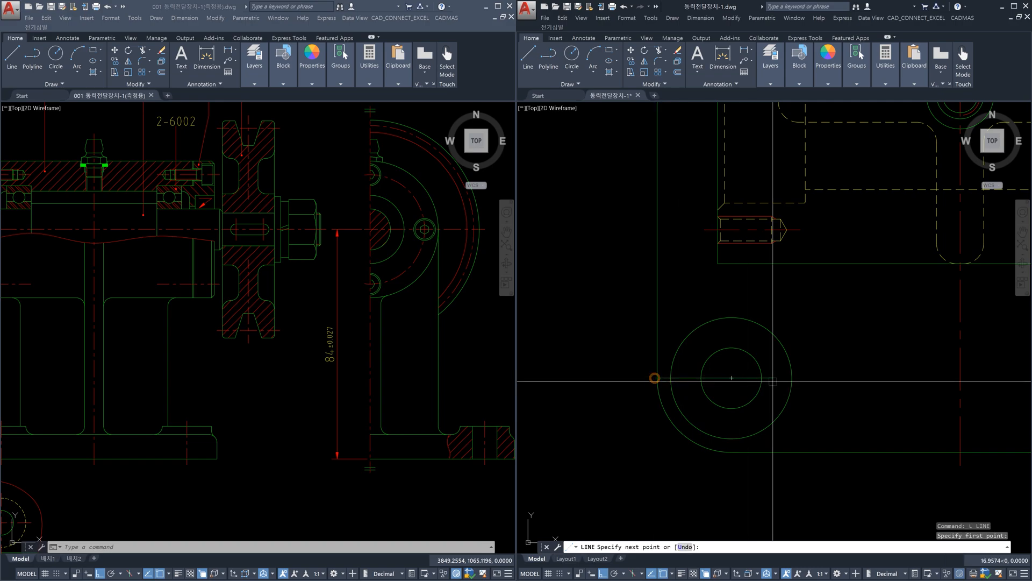
click(789, 378)
key(Escape)
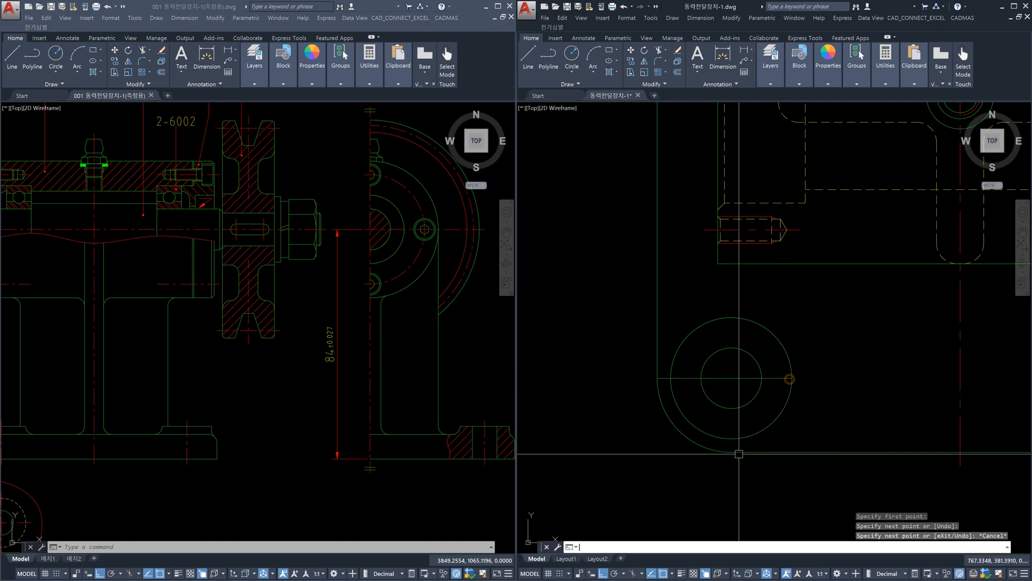
Step: Draw a vertical line from the corner arc's bottom end through the lower-left hole centre to the top of its outer circle
key(Return)
click(733, 453)
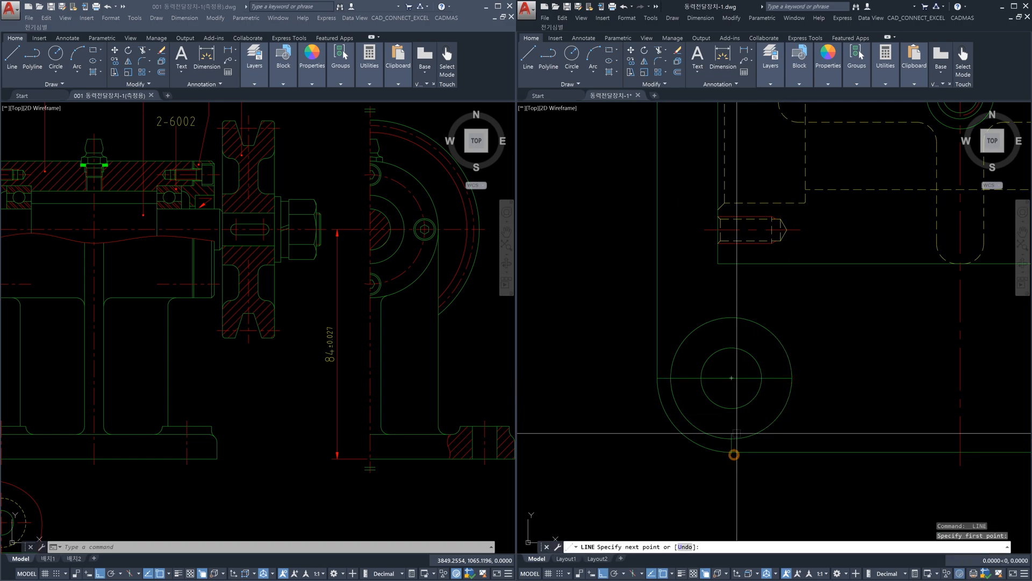
click(732, 317)
key(Escape)
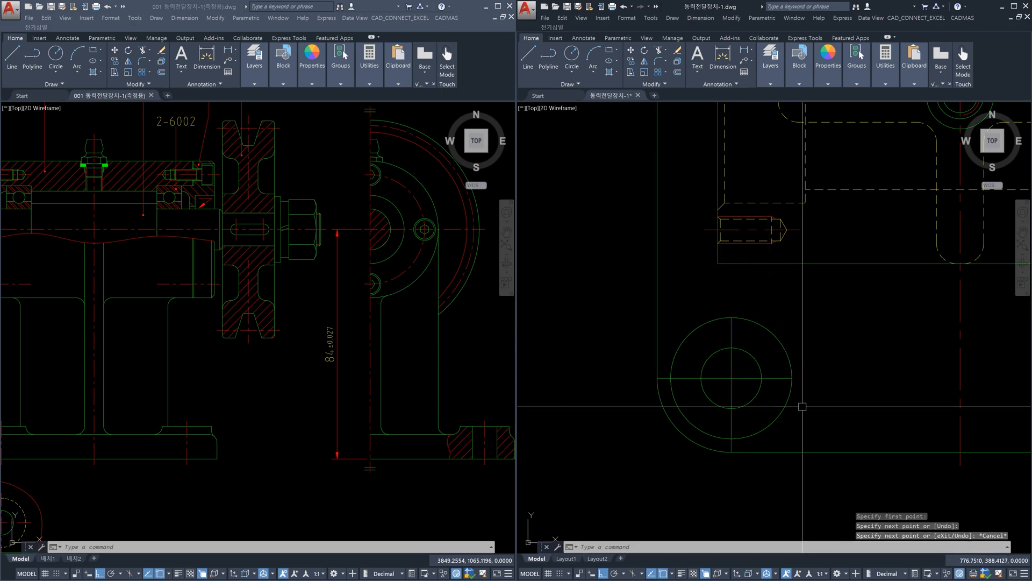
Step: Match the properties of the plate's vertical centre line onto the two new lines crossing the lower-left hole
text(ma)
key(Return)
click(958, 389)
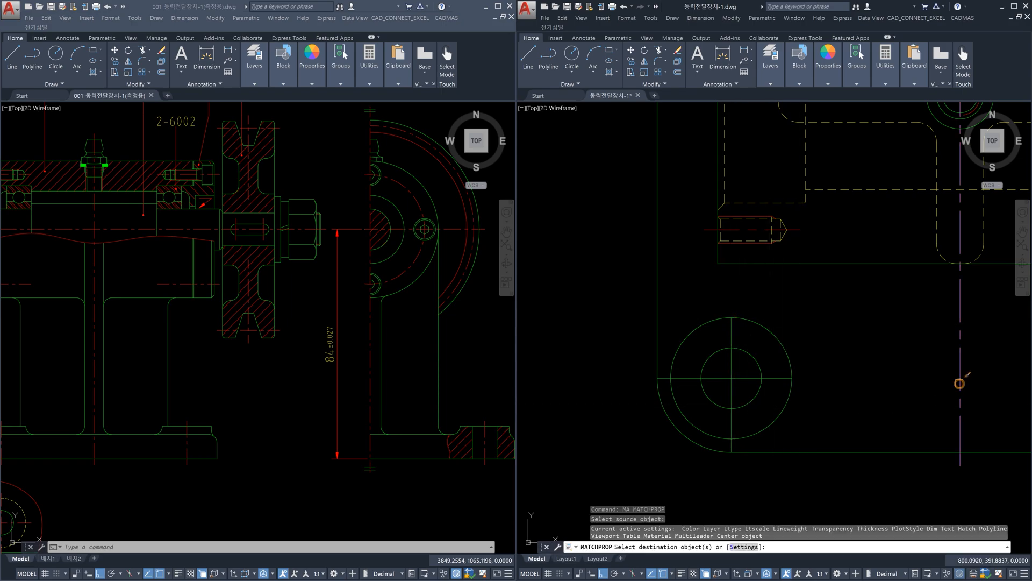
click(747, 377)
click(733, 369)
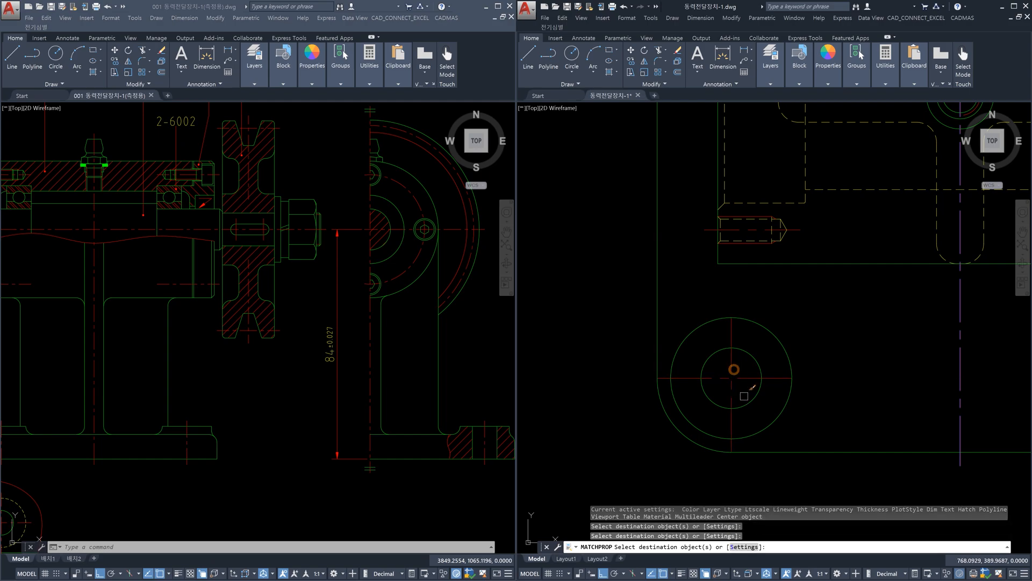
key(Escape)
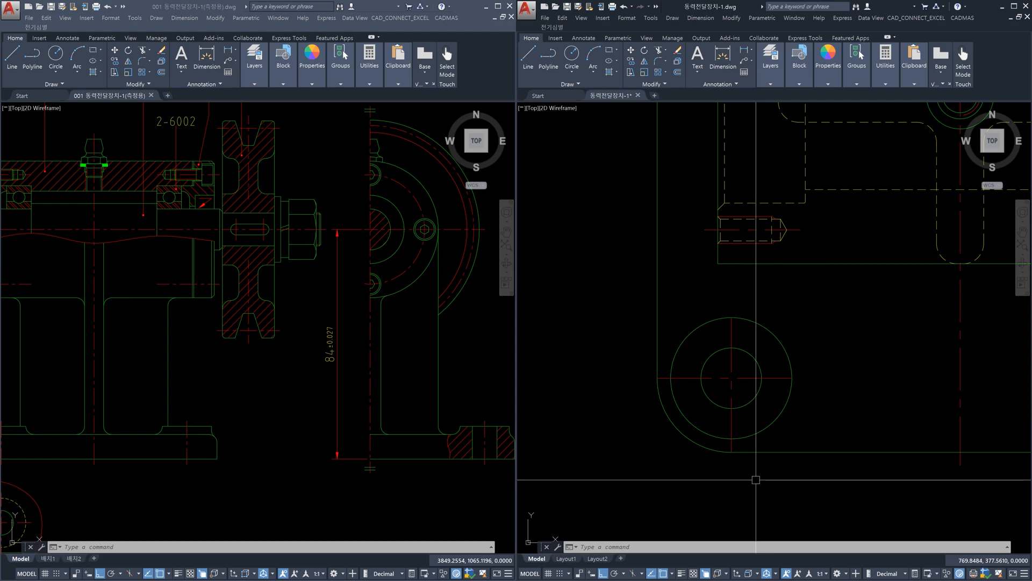
Step: Extend the hole's horizontal line rightward and vertical line upward to the corner arc's implied circle, using the arc as boundary and edge mode Extend
text(ex)
key(Return)
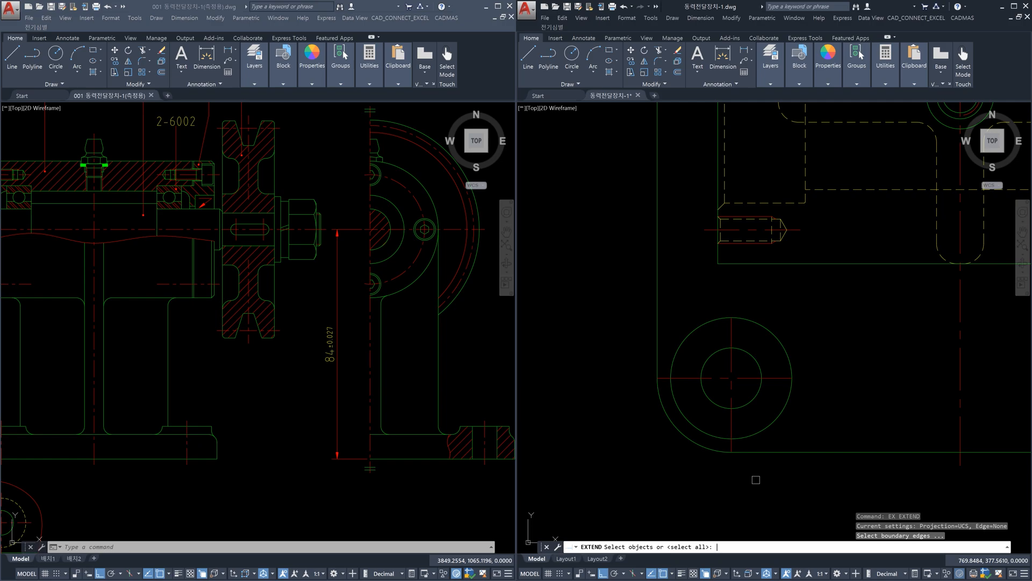
click(686, 447)
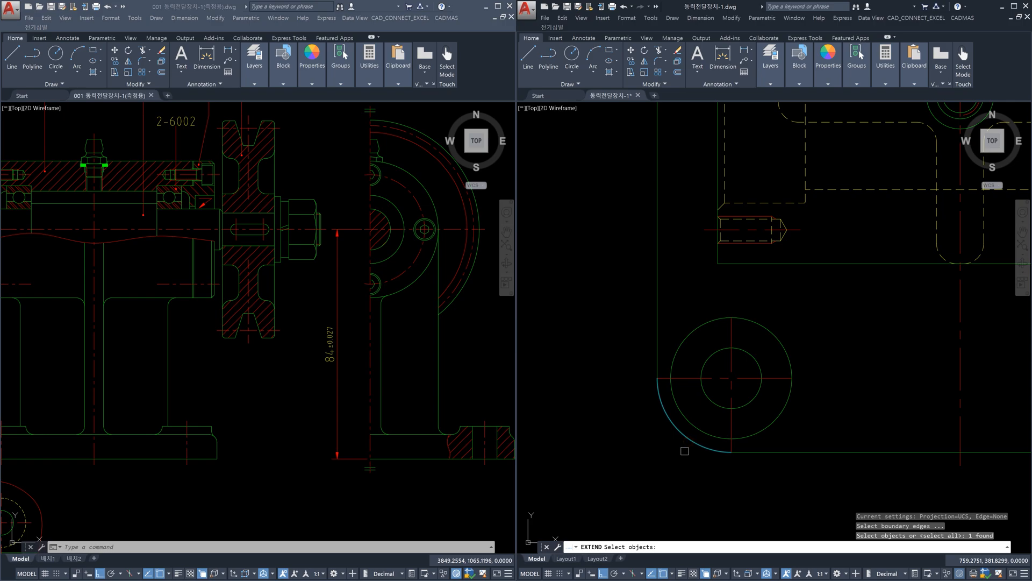
key(Return)
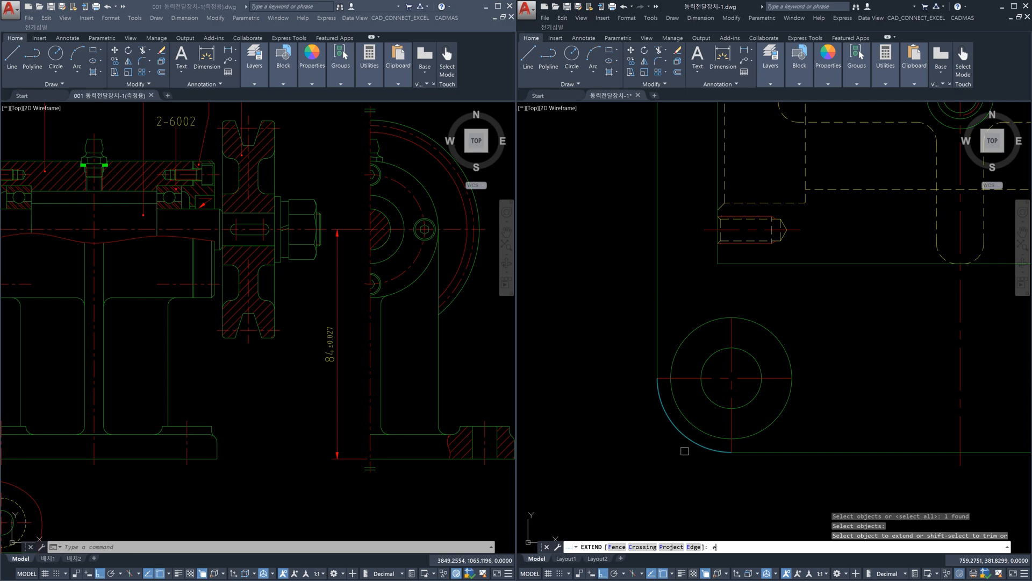
key(Return)
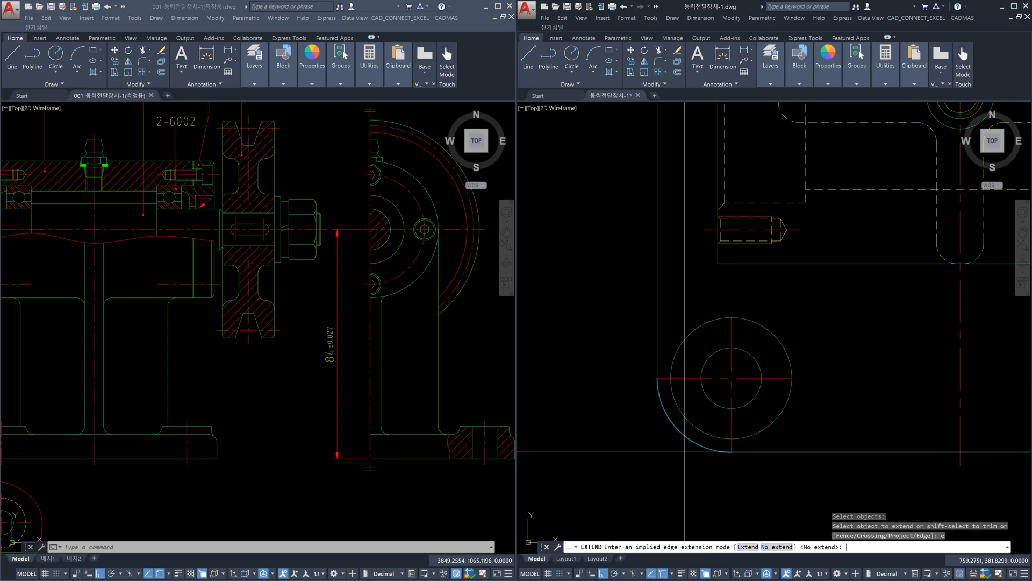
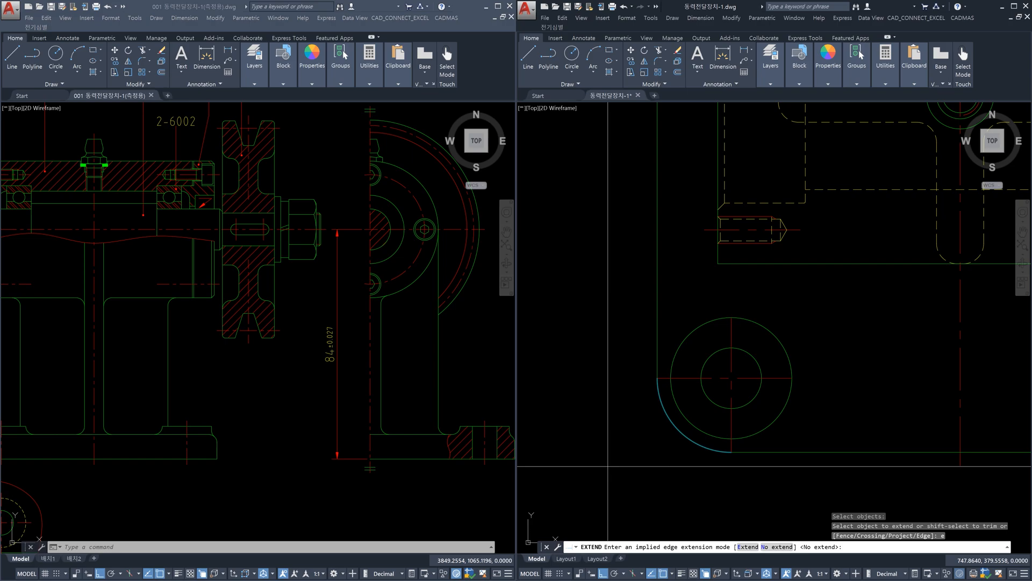
key(Return)
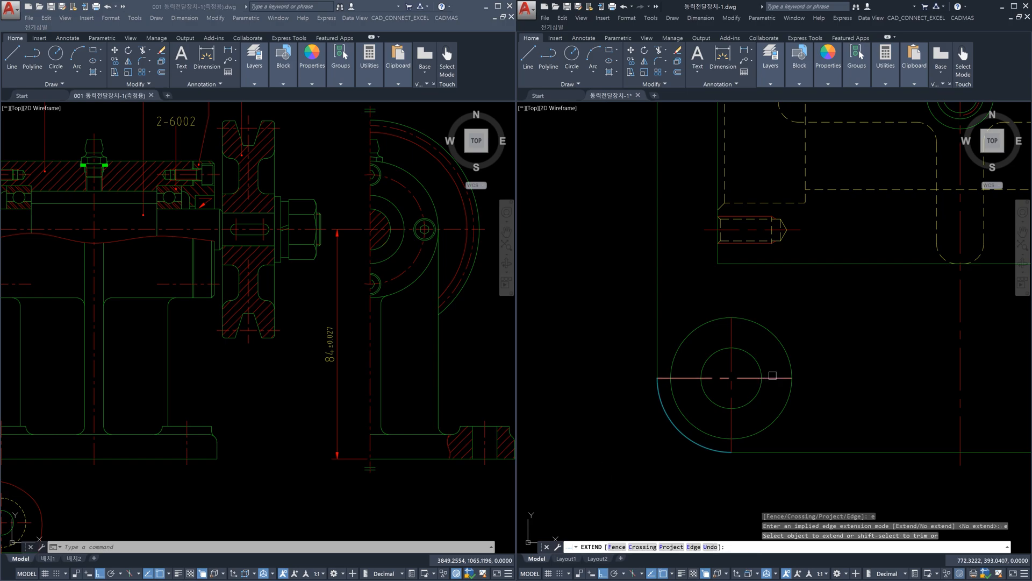
click(778, 377)
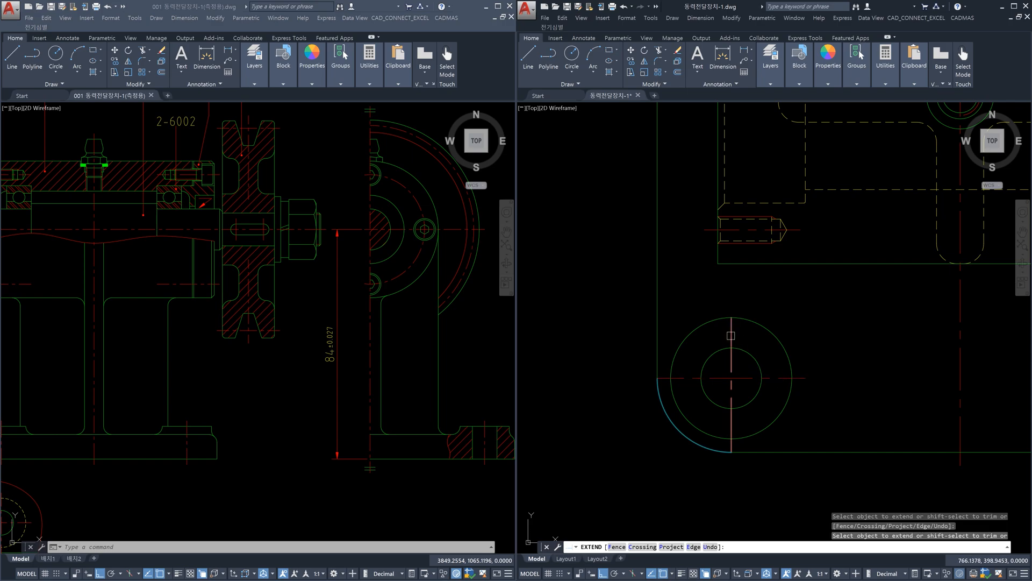
click(731, 336)
key(Escape)
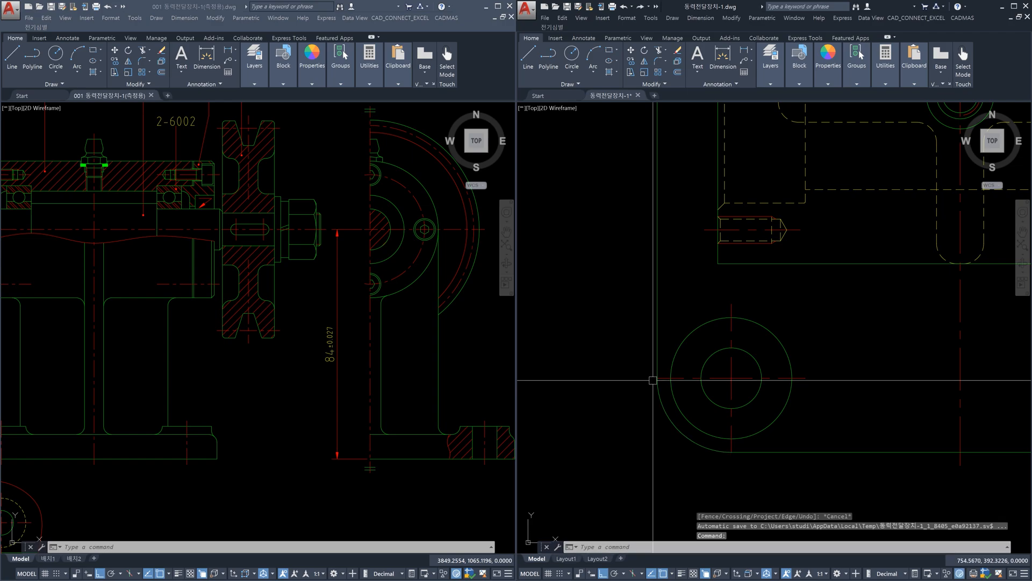
Step: Lengthen both ends of the lower-left hole's horizontal and vertical centre lines by a delta of 2
text(len)
key(Return)
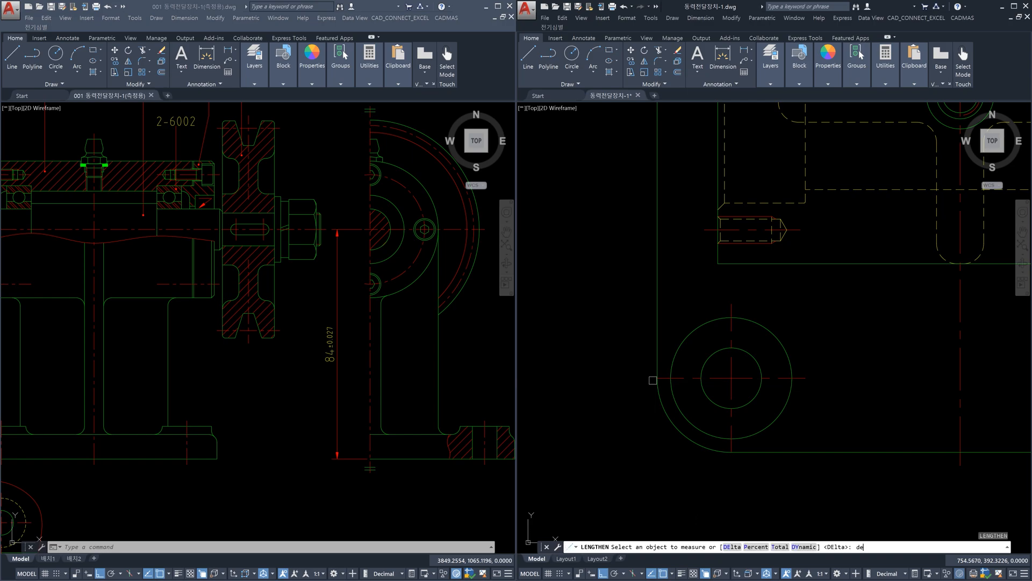
key(Return)
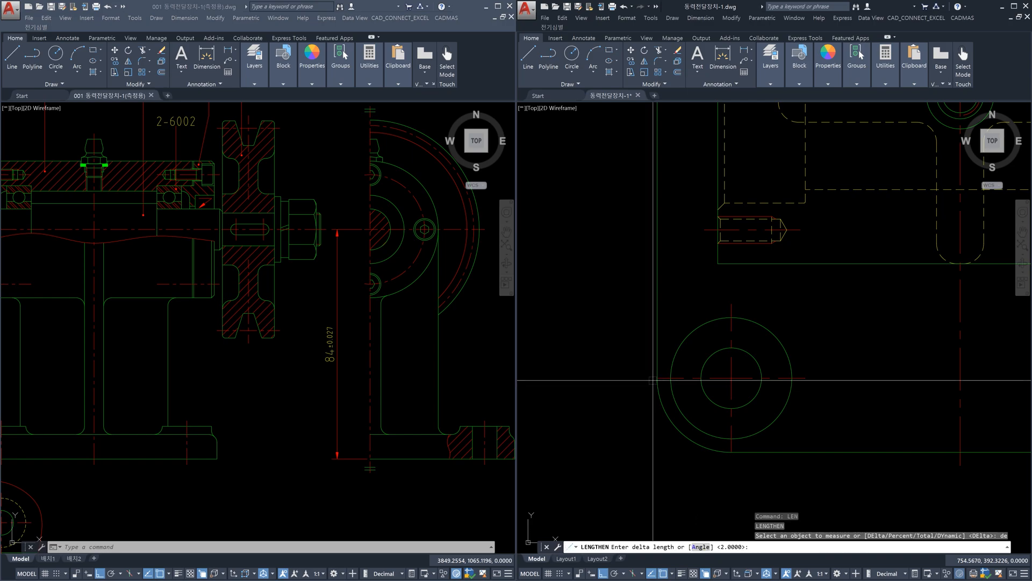
key(Return)
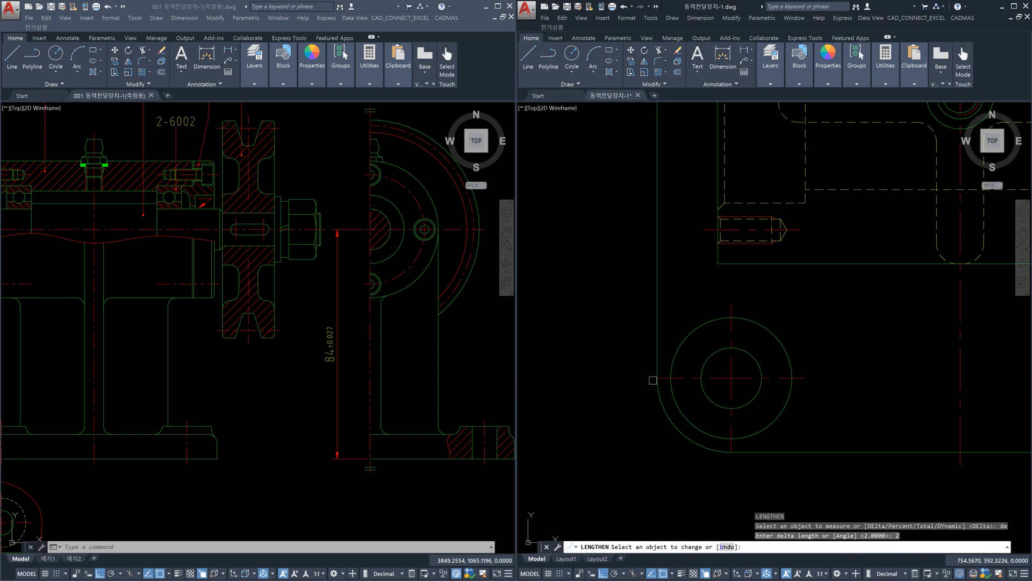
click(692, 377)
click(729, 339)
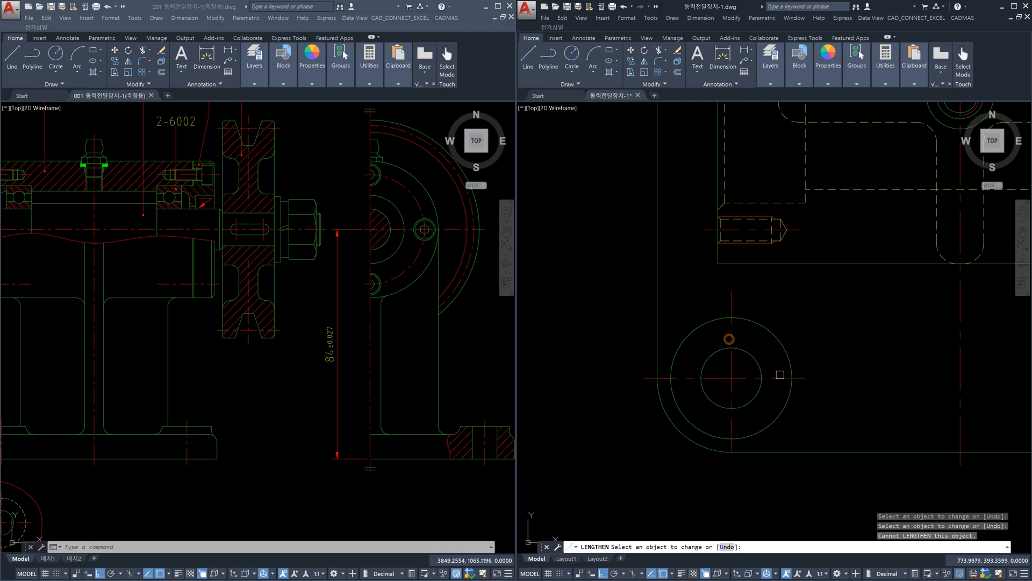
click(778, 378)
click(732, 427)
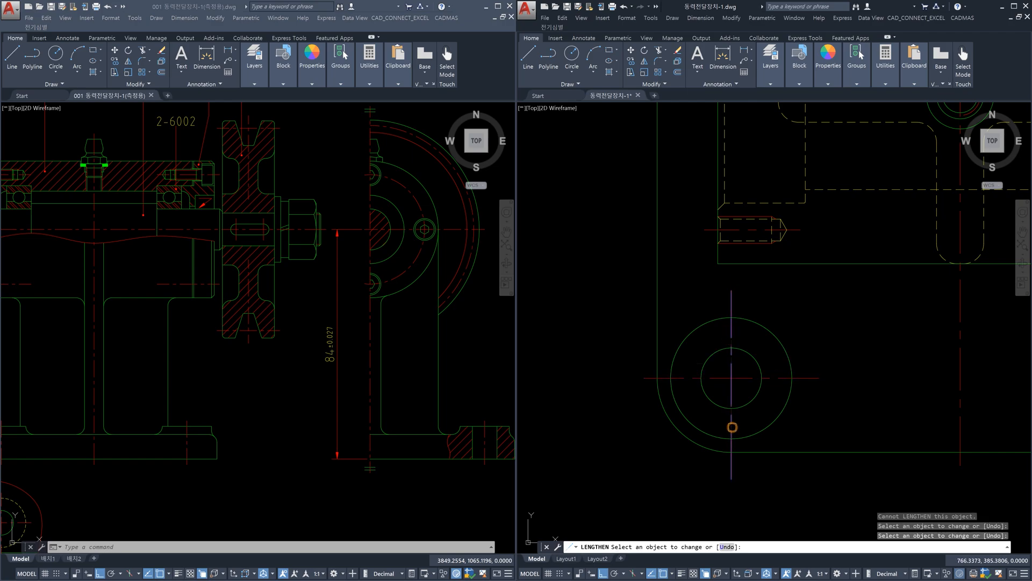
key(Escape)
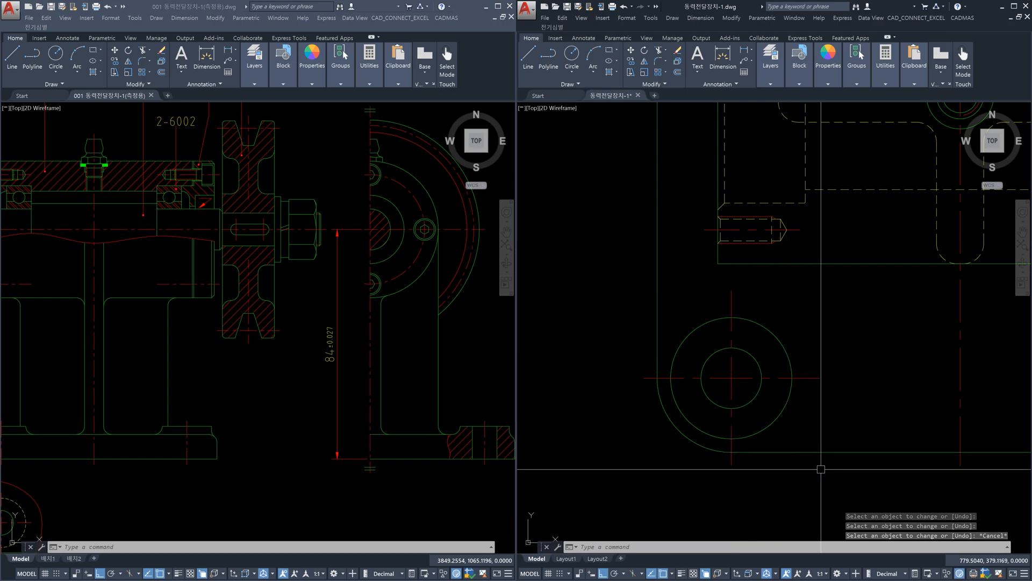
click(790, 384)
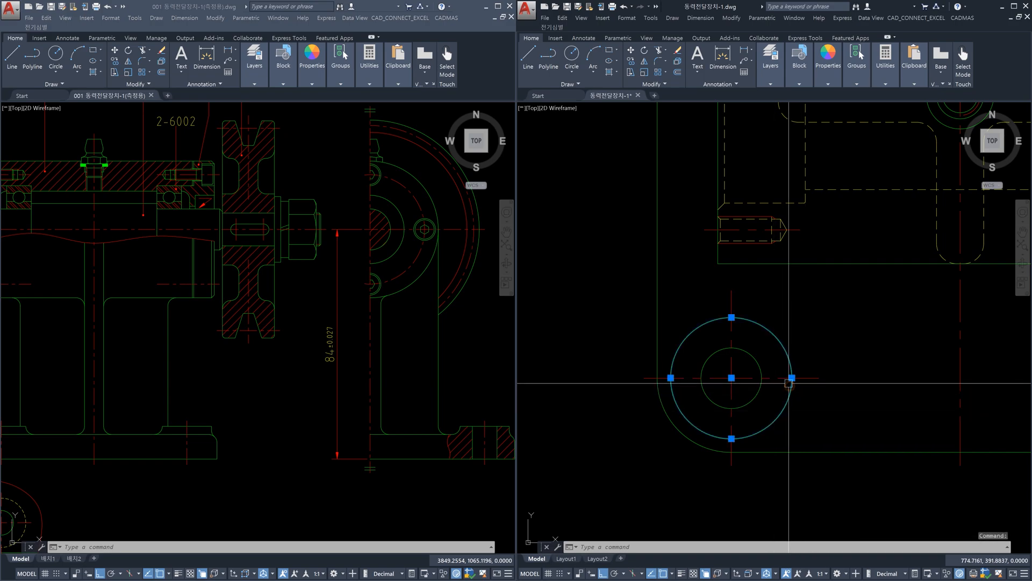
click(661, 394)
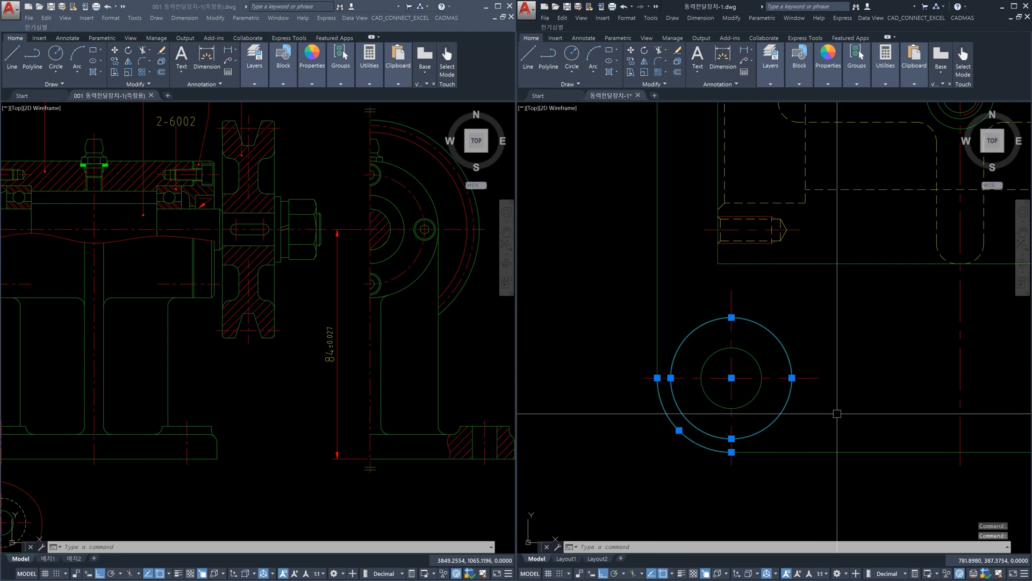
key(Escape)
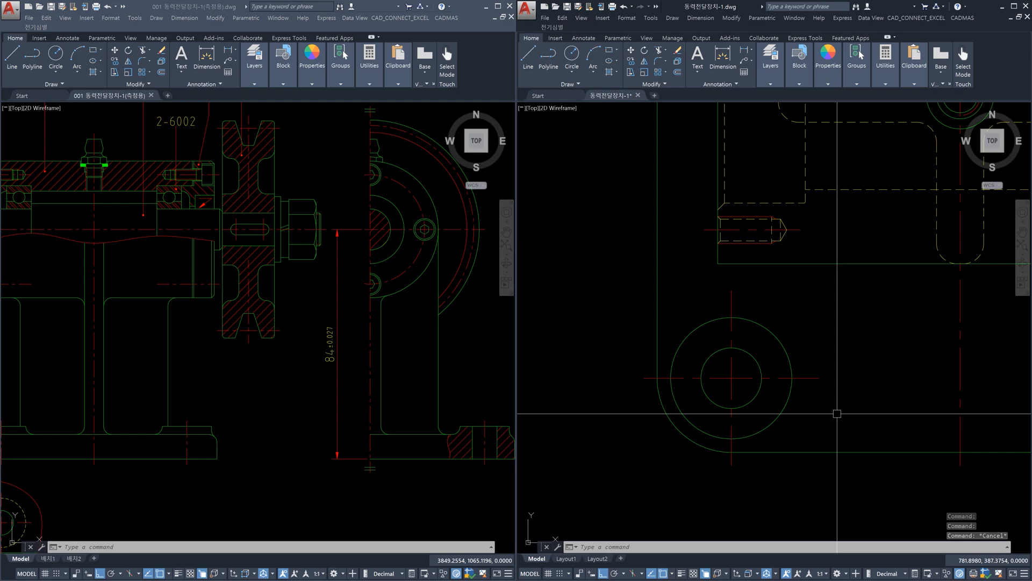
scroll(839, 413, down, 4)
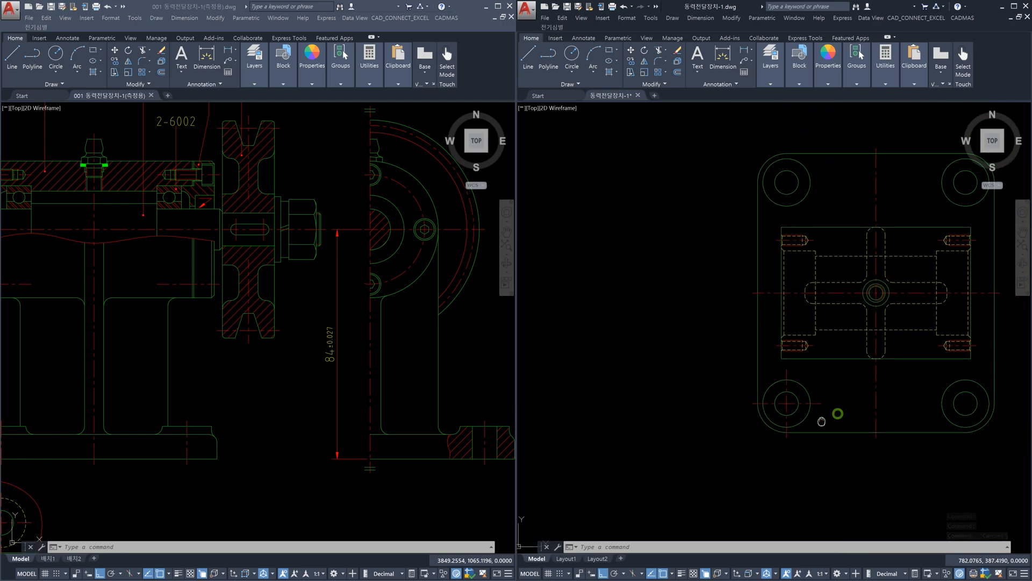
scroll(823, 414, up, 3)
middle_drag(777, 430, 712, 446)
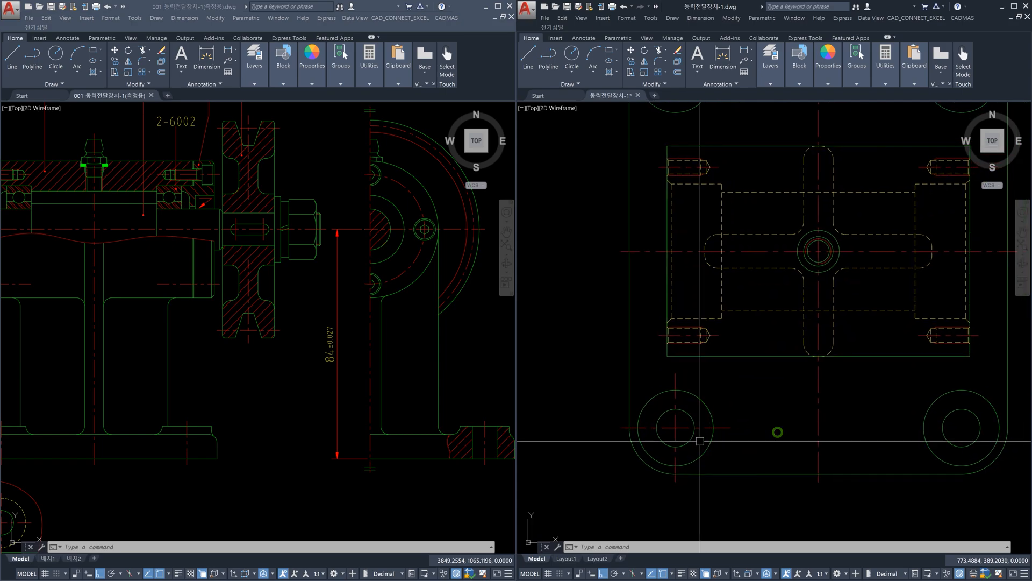
scroll(713, 446, down, 2)
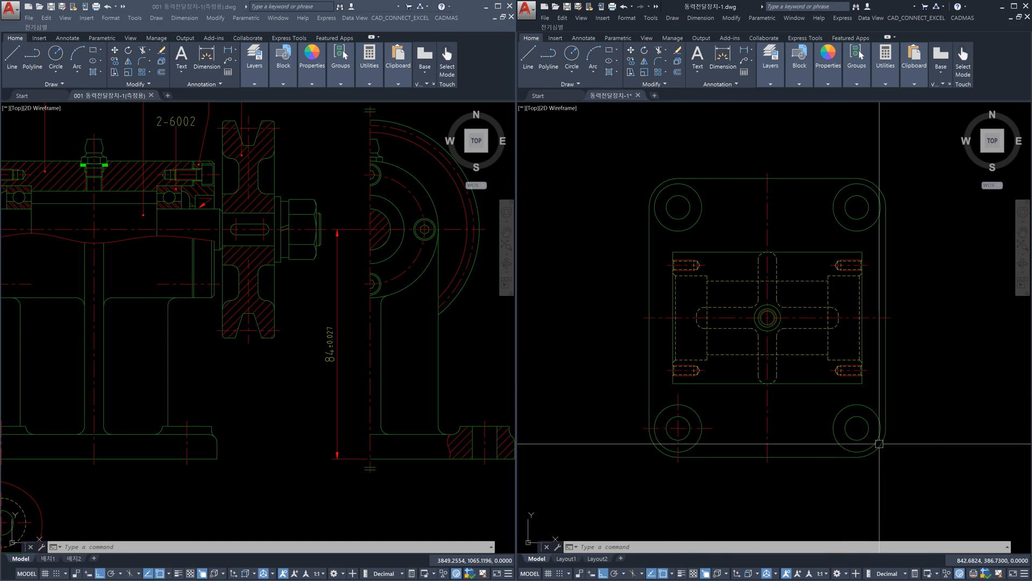
Step: Copy the lower-left hole's two centre lines from its centre onto the other three corner-hole centres, and undo the copies
text(co)
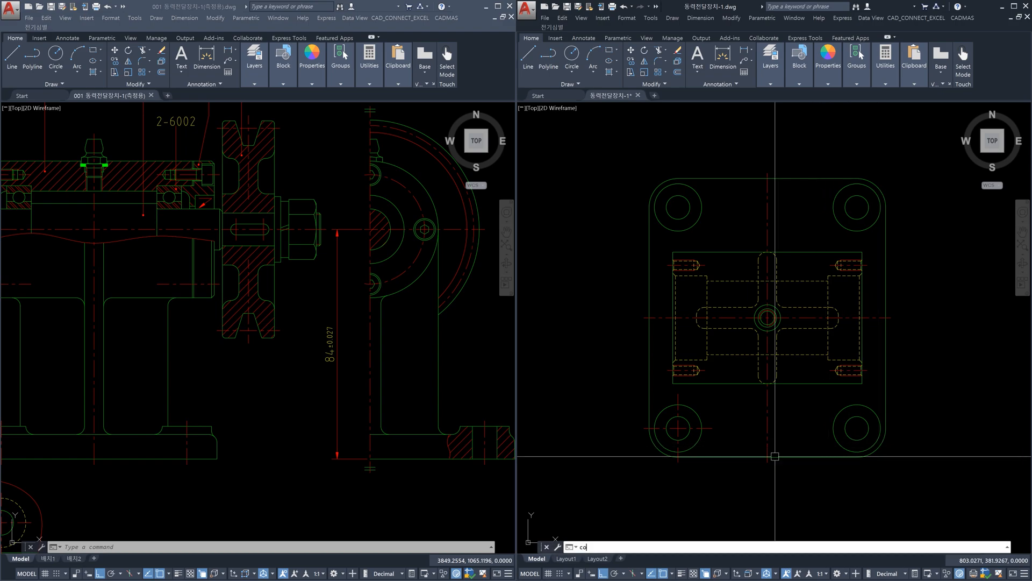
key(space)
scroll(684, 435, up, 4)
click(683, 432)
click(665, 407)
key(space)
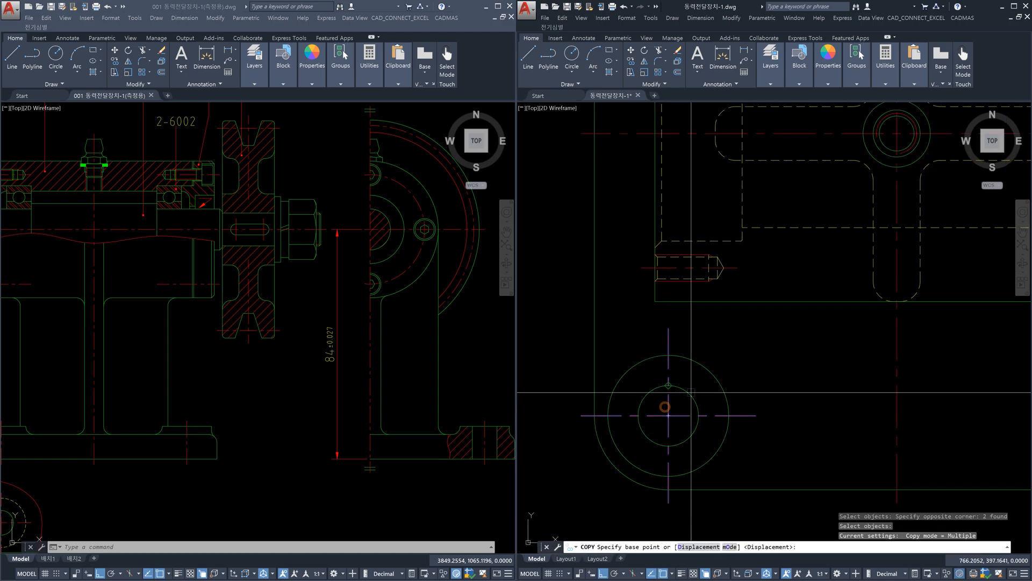
click(670, 415)
scroll(876, 435, down, 2)
middle_drag(921, 446, 734, 437)
click(812, 414)
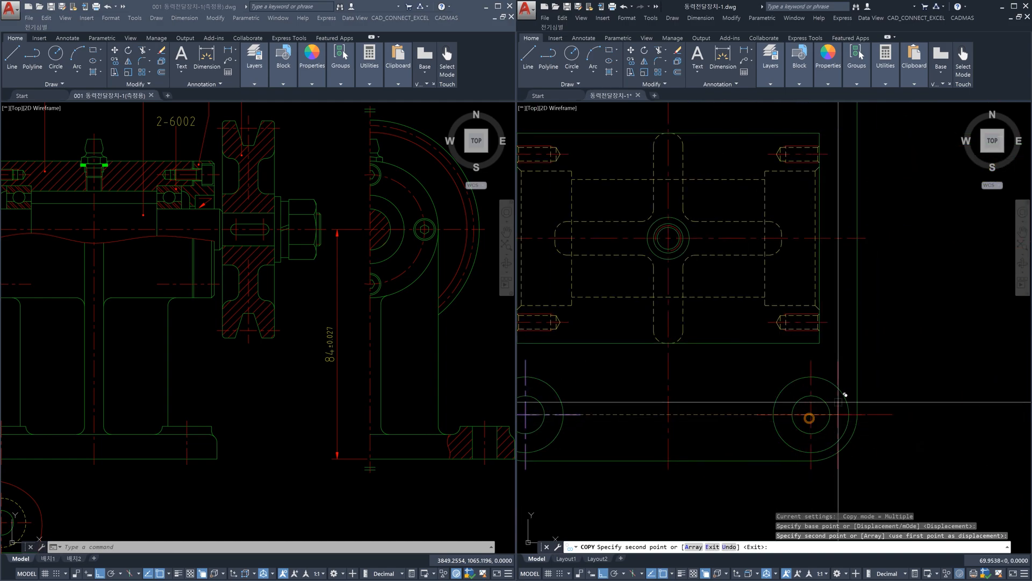
scroll(845, 395, down, 2)
click(828, 172)
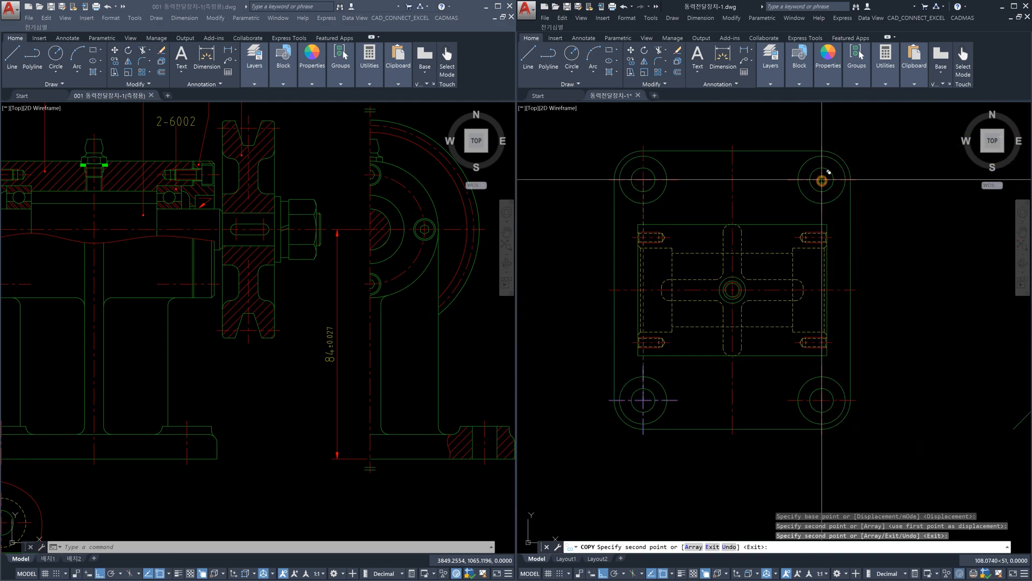
click(645, 180)
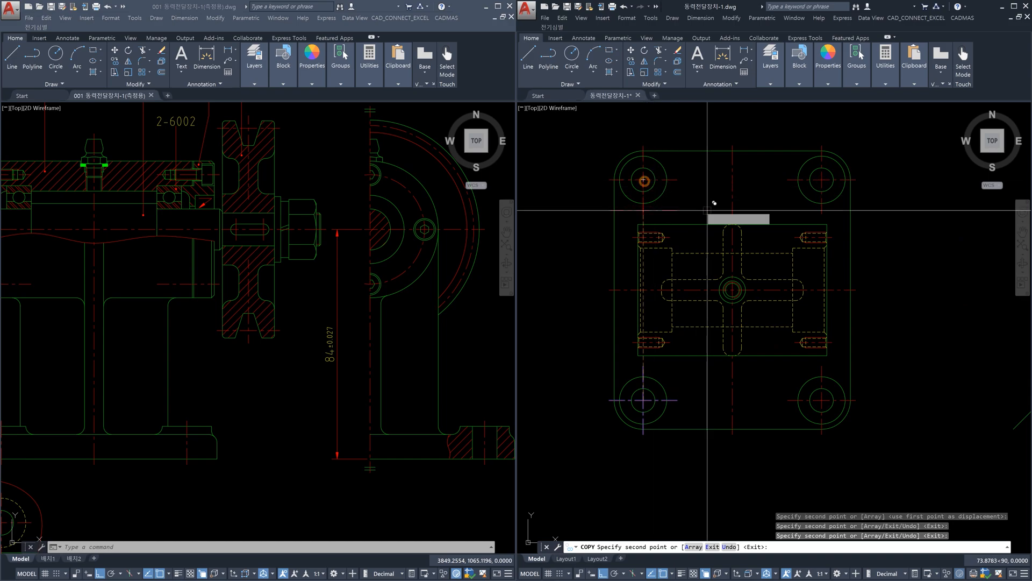
key(Escape)
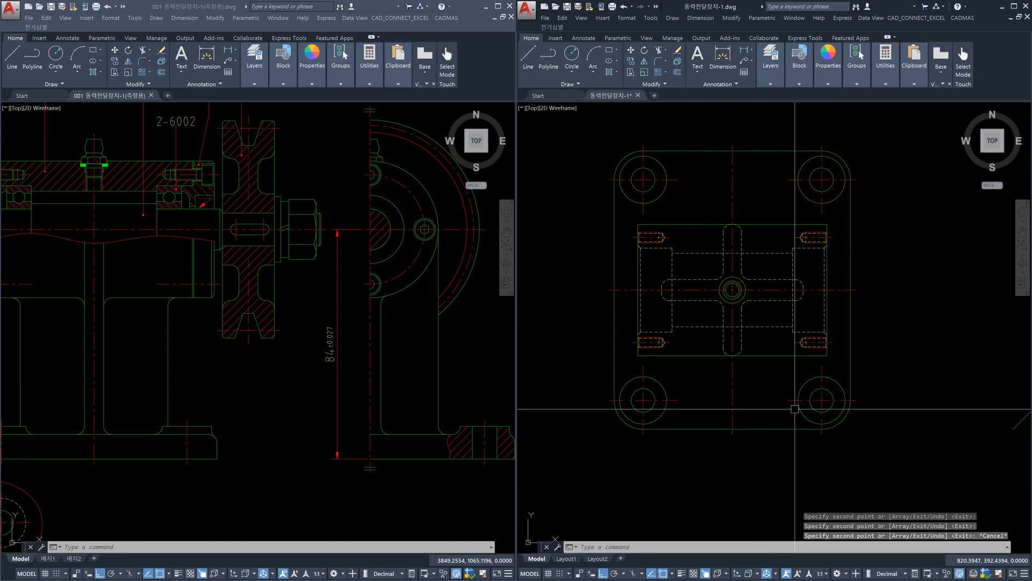
key(ctrl+z)
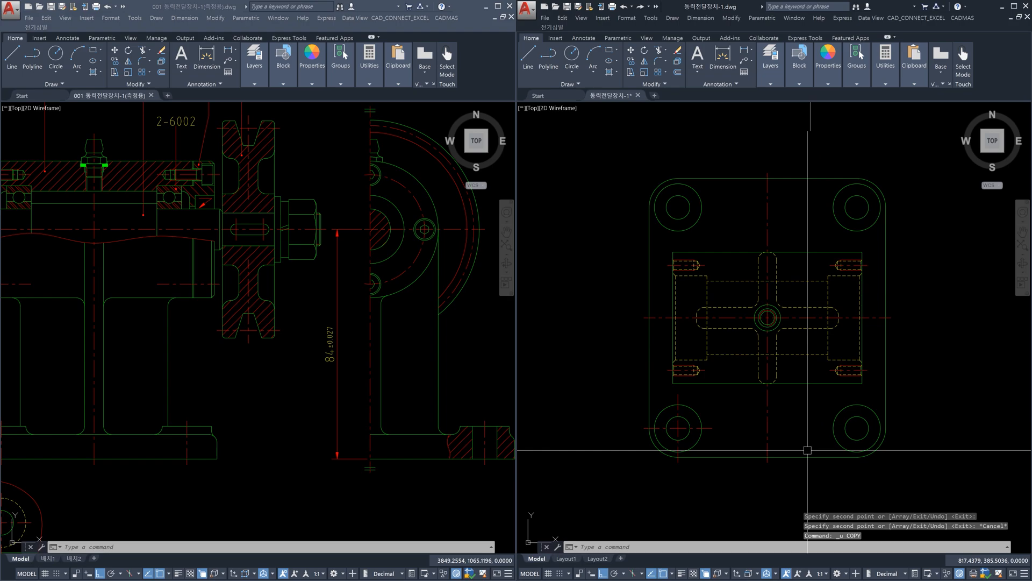
text(ar)
key(Return)
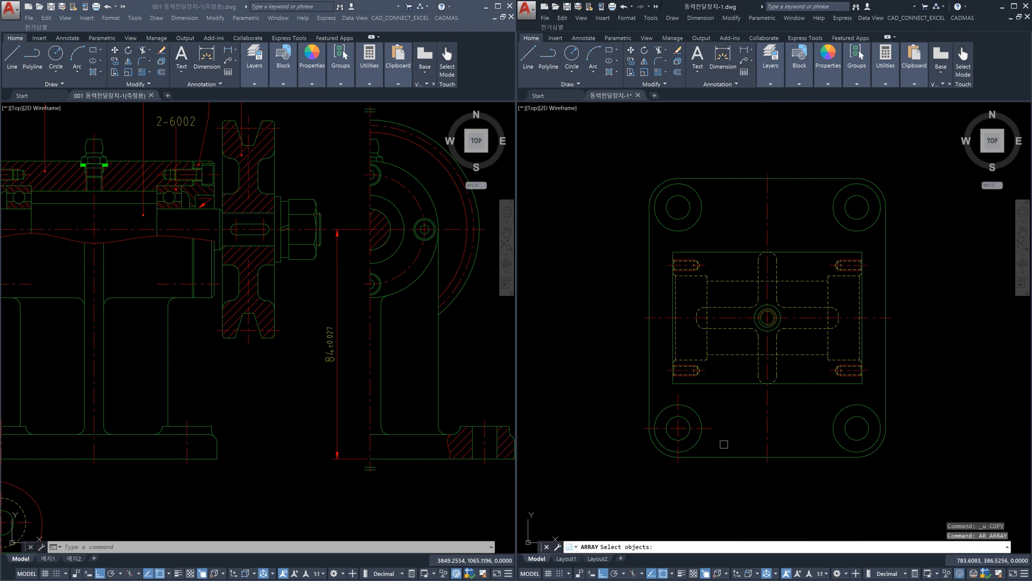
key(Escape)
Step: Array the lower-left hole's two centre lines rectangularly with -ARRAY, 2 rows and 2 columns, with the unit cell from that hole's centre to the upper-right hole's
text(-ar)
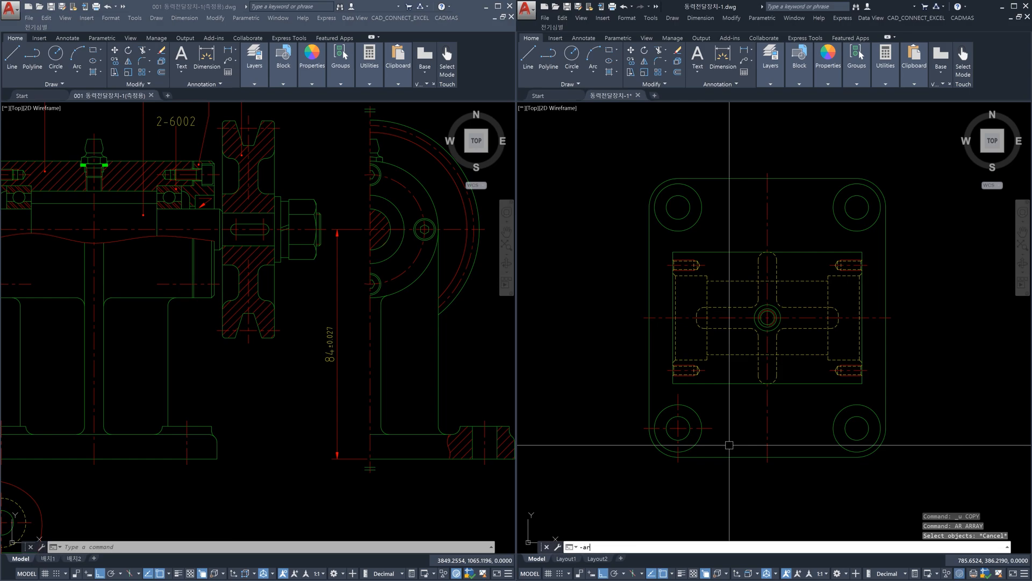
key(Return)
scroll(702, 438, up, 5)
click(629, 417)
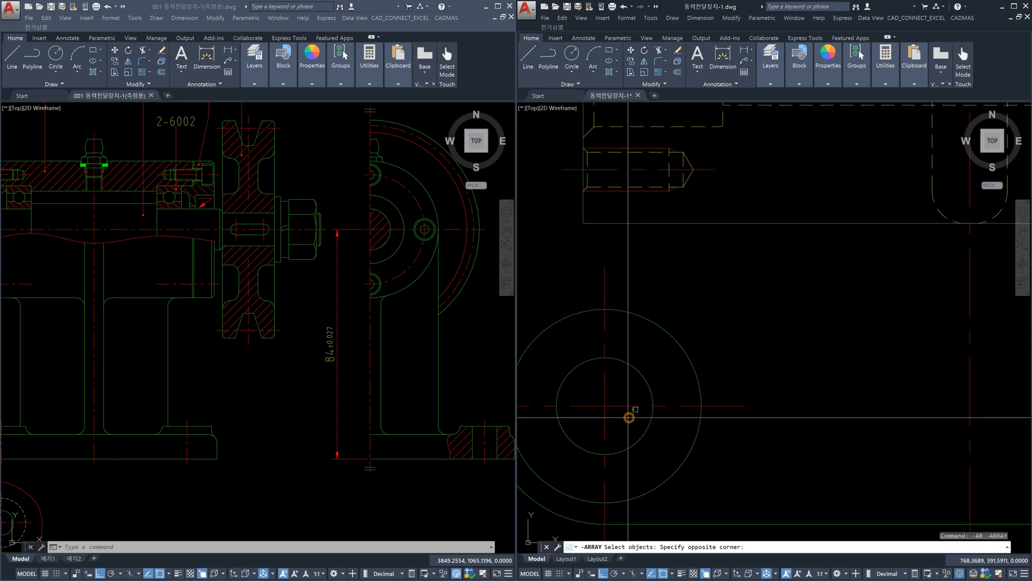
click(597, 399)
key(Return)
scroll(682, 393, down, 2)
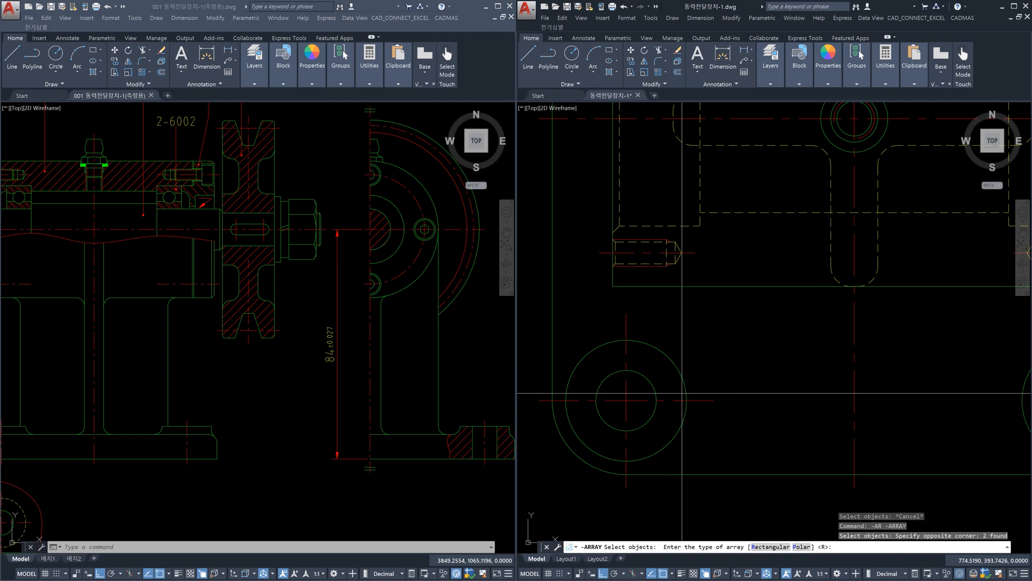
text(r)
key(Return)
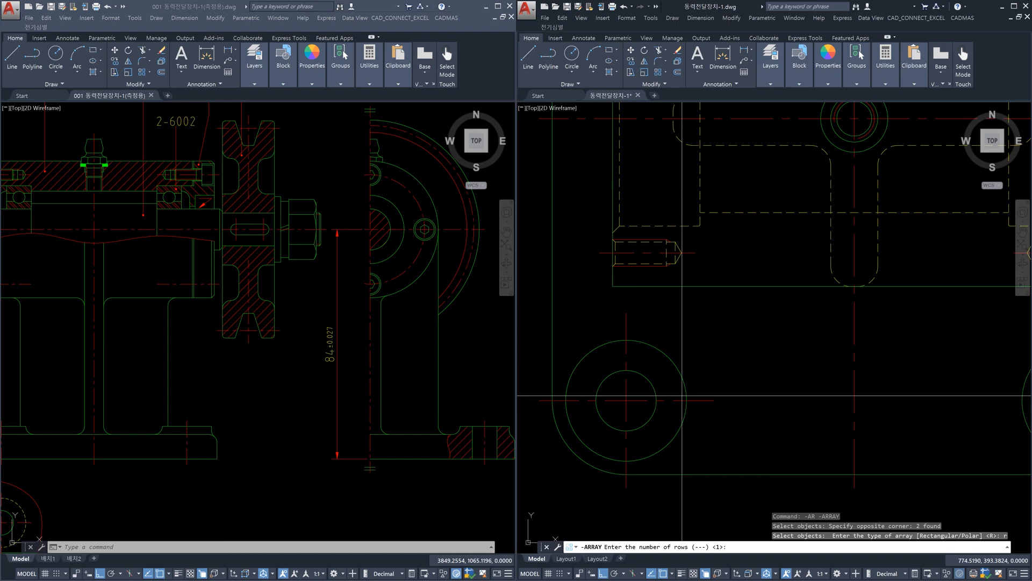
text(2)
key(Return)
text(2)
key(Return)
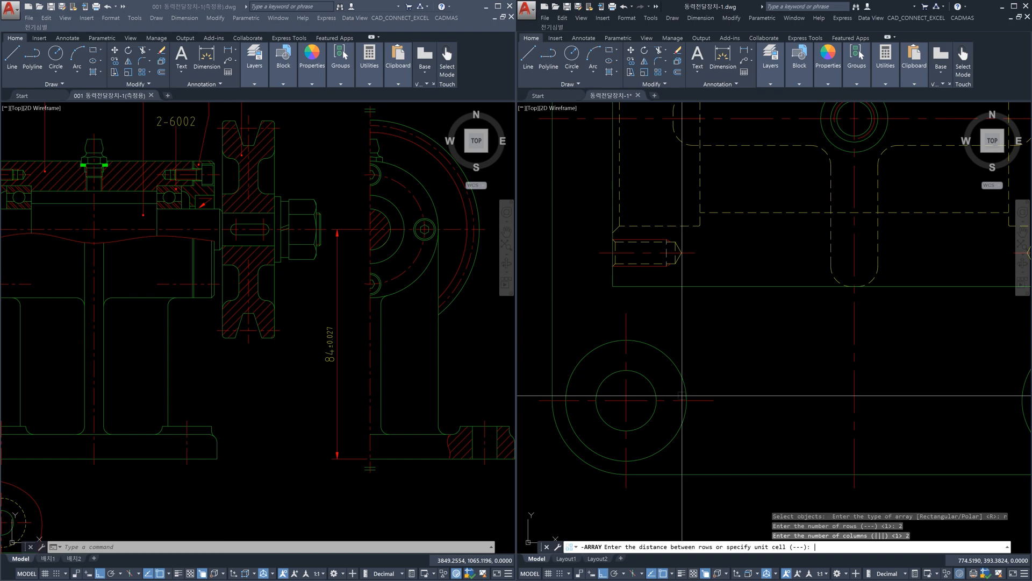
click(626, 398)
scroll(816, 260, down, 8)
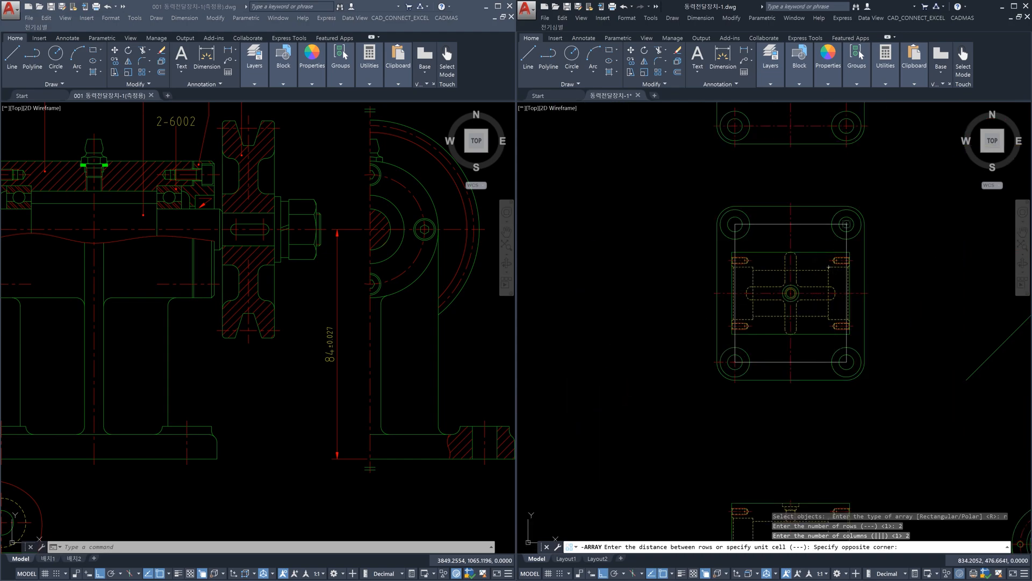
click(846, 224)
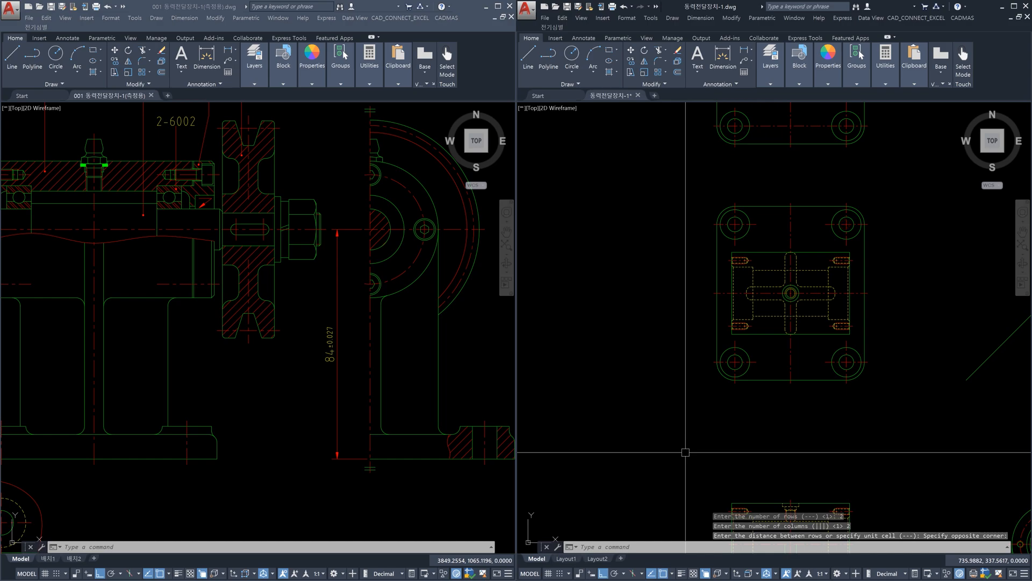
key(Escape)
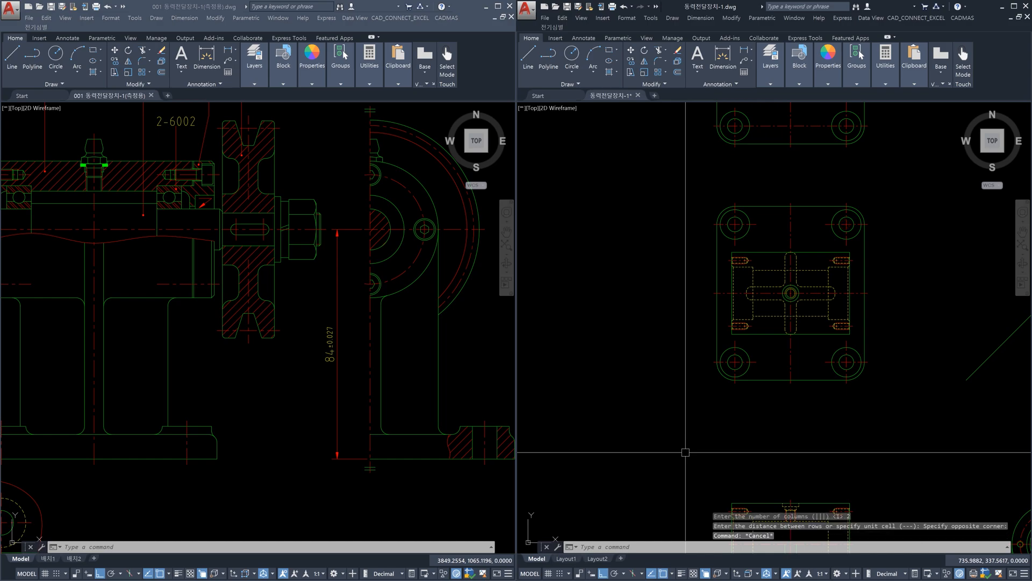
Step: Inspect the long horizontal and vertical centre lines shared by pairs of corner holes in the topmost plan view
scroll(685, 452, down, 5)
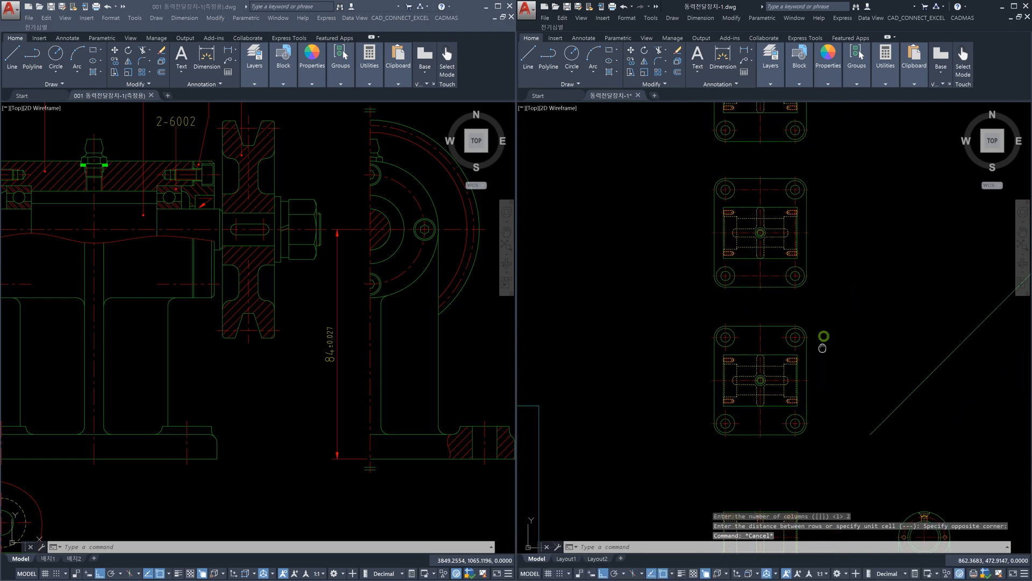
middle_drag(823, 348, 813, 388)
middle_drag(826, 271, 826, 380)
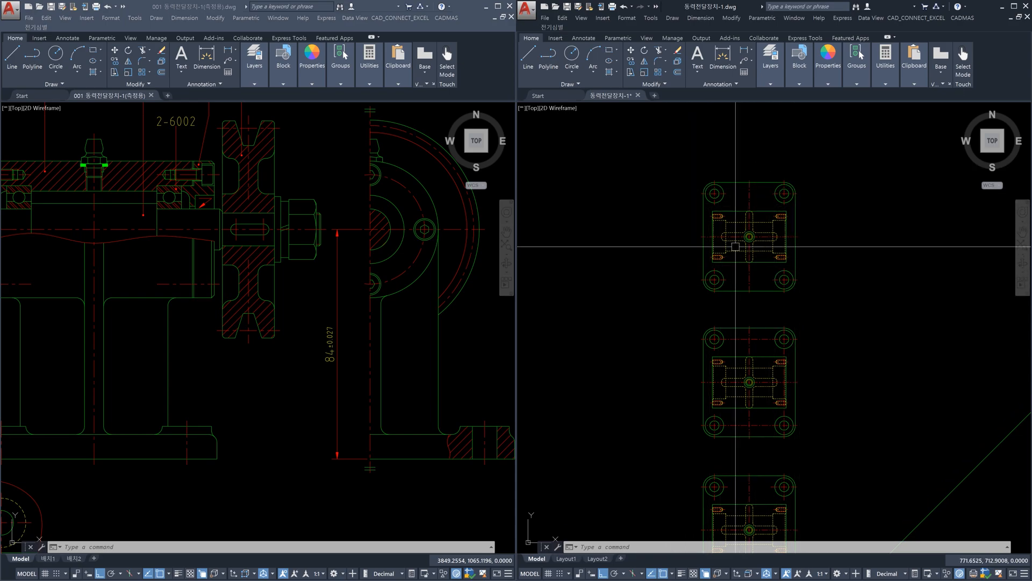
scroll(786, 366, up, 5)
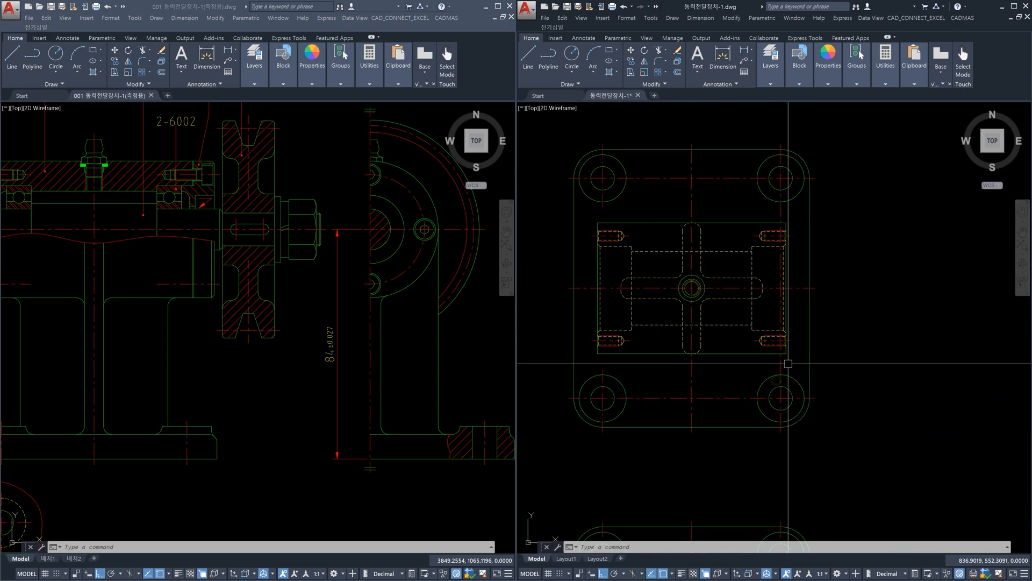
click(781, 368)
click(744, 398)
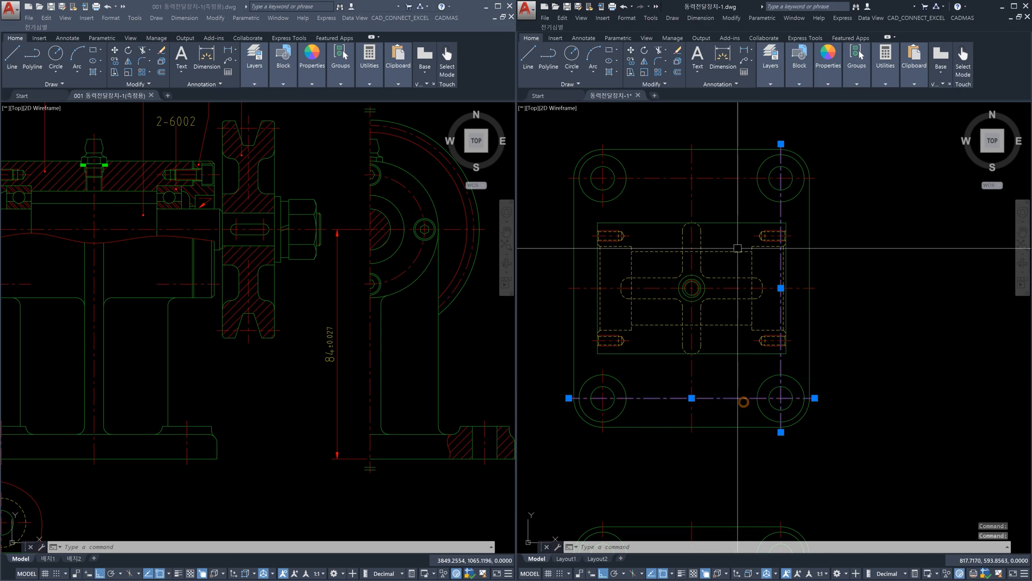
click(729, 178)
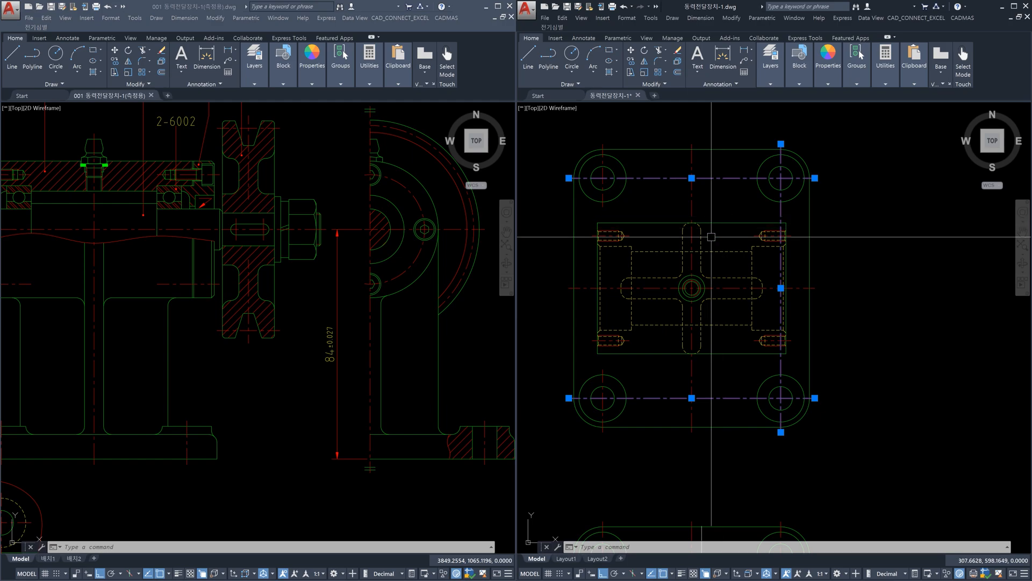
key(Escape)
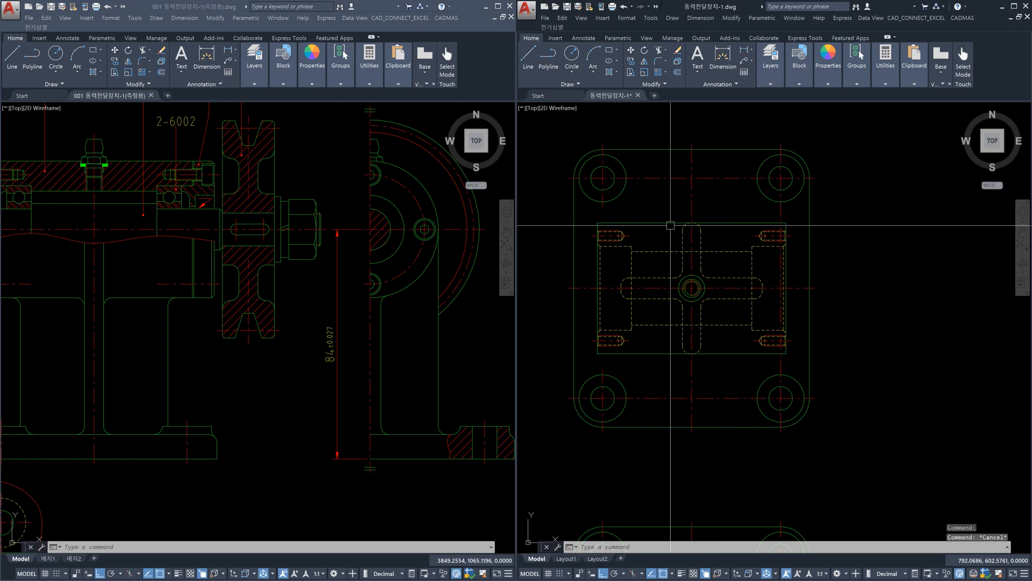
Step: Compare the separate short vertical centre lines of the two left corner holes with the long shared lines in the topmost plan view
click(603, 208)
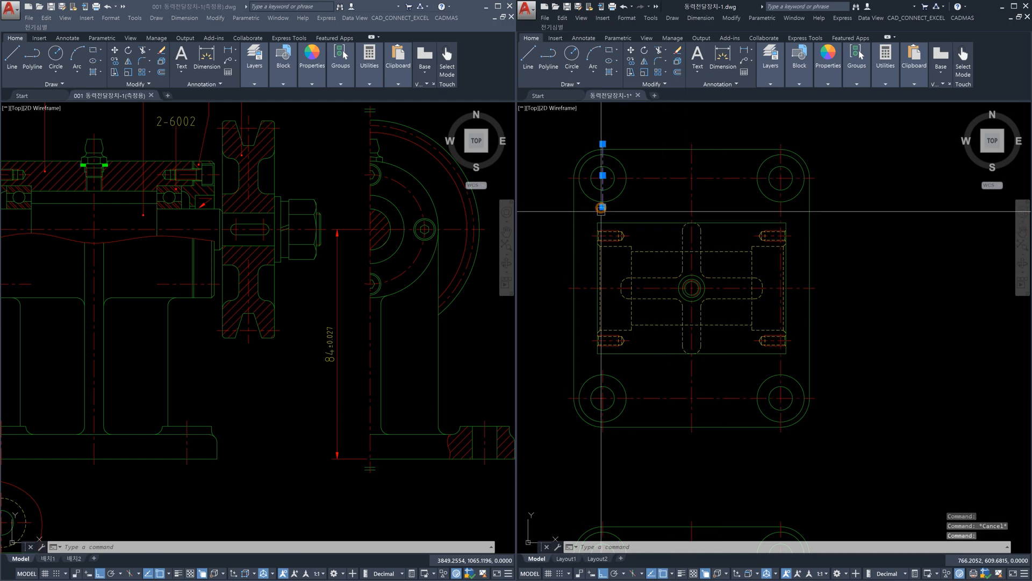
click(604, 369)
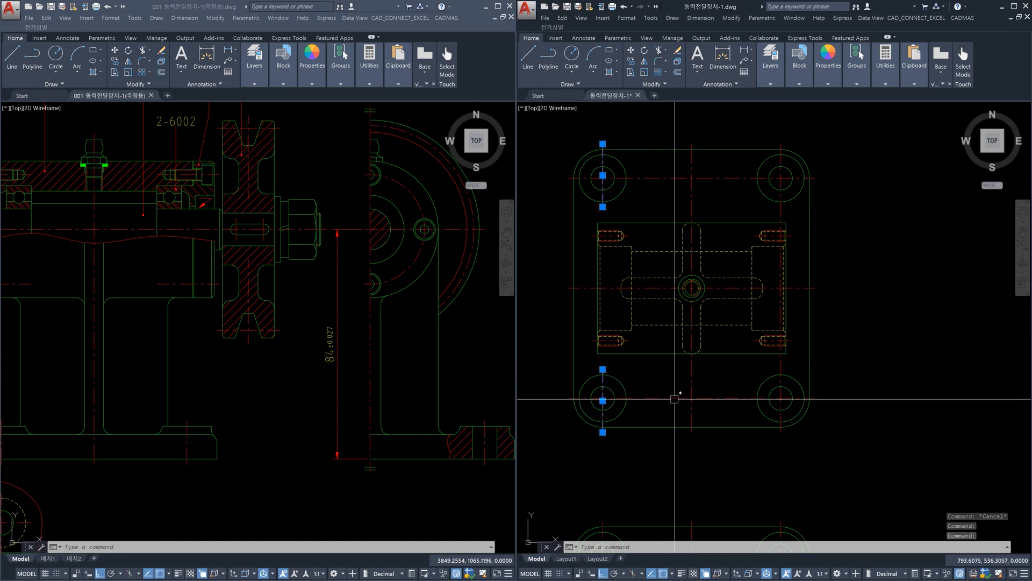
key(Escape)
click(603, 385)
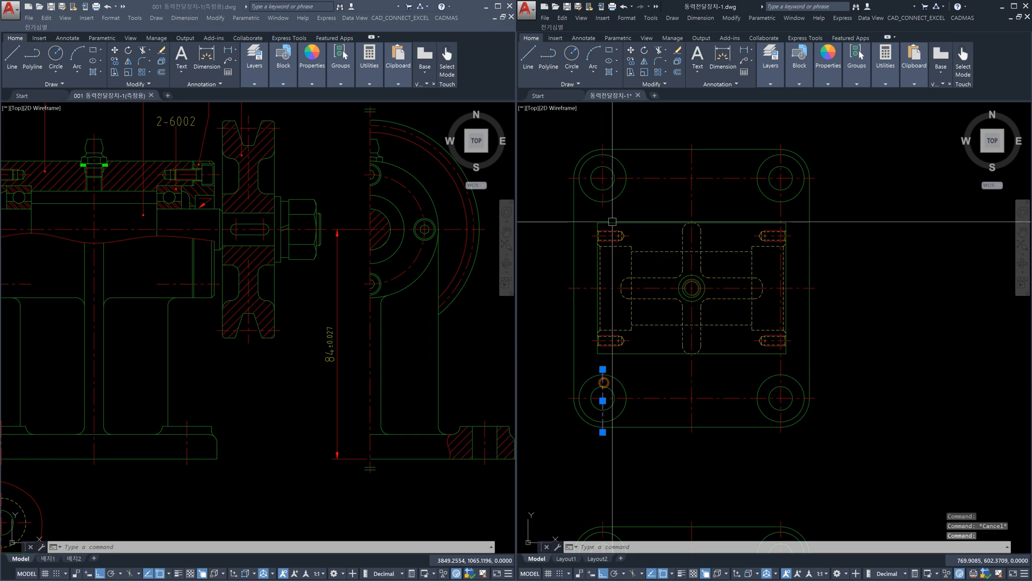
click(602, 197)
key(Escape)
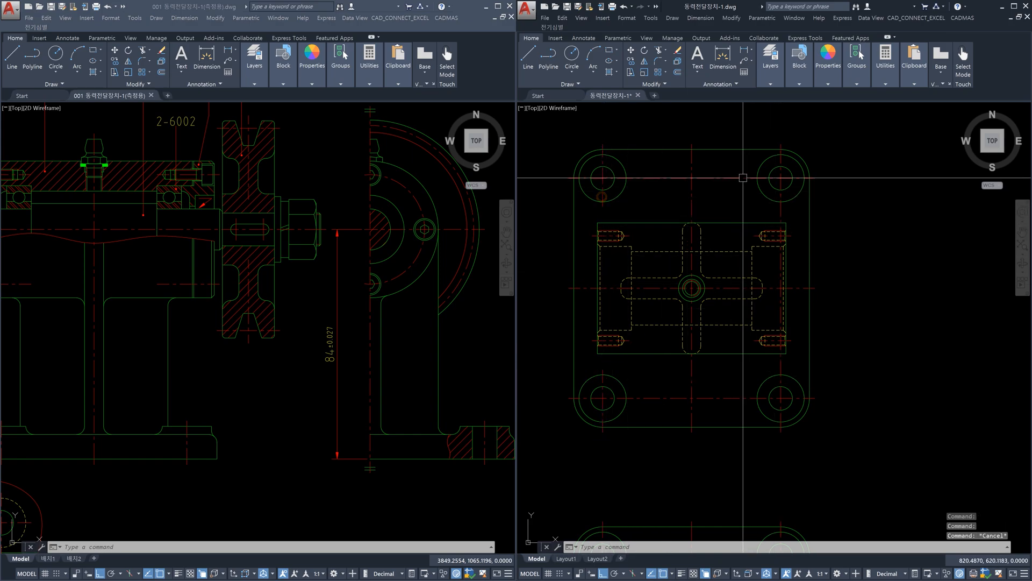
click(743, 178)
click(781, 207)
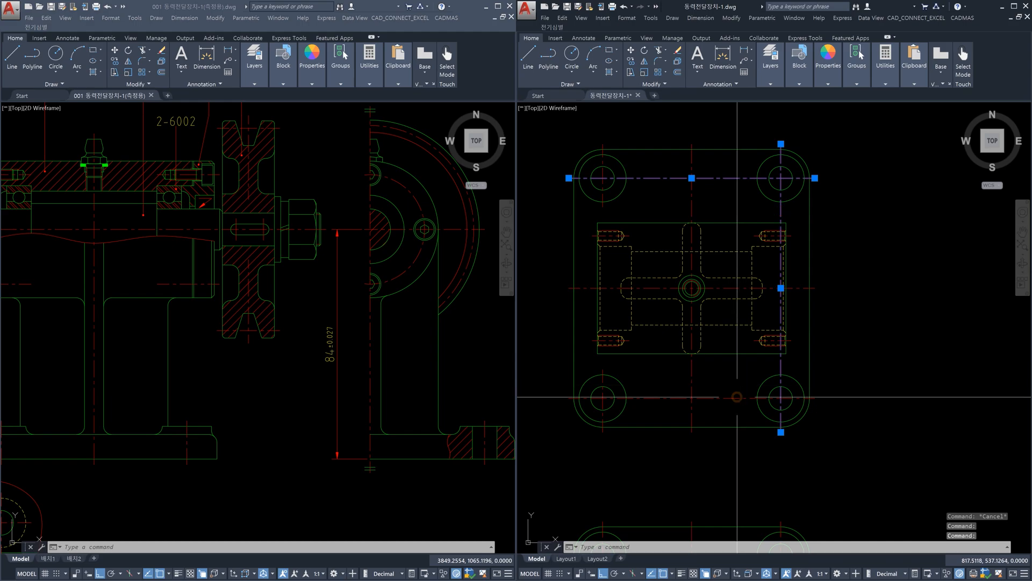
click(737, 397)
key(Escape)
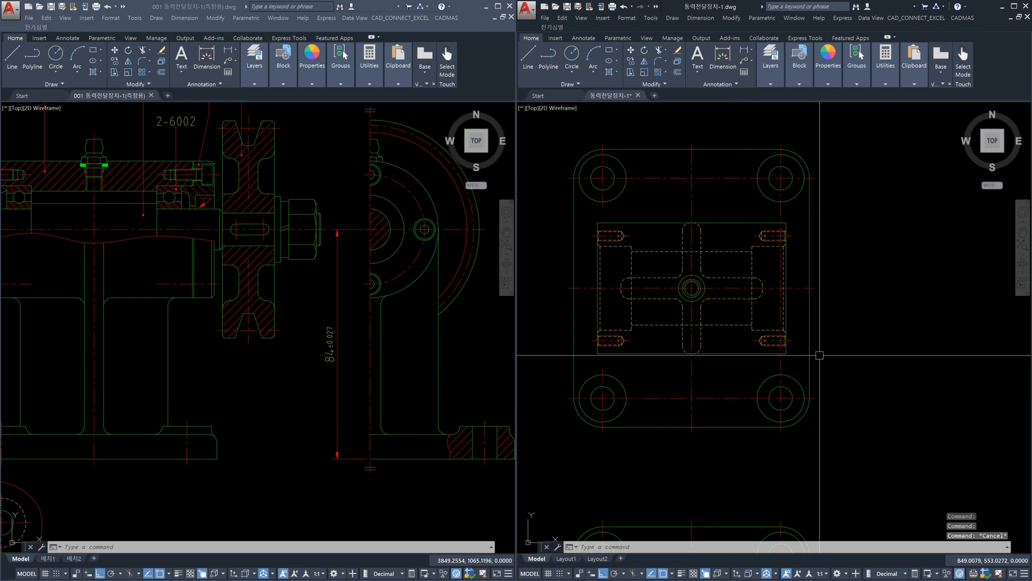
scroll(840, 357, down, 5)
scroll(751, 441, up, 4)
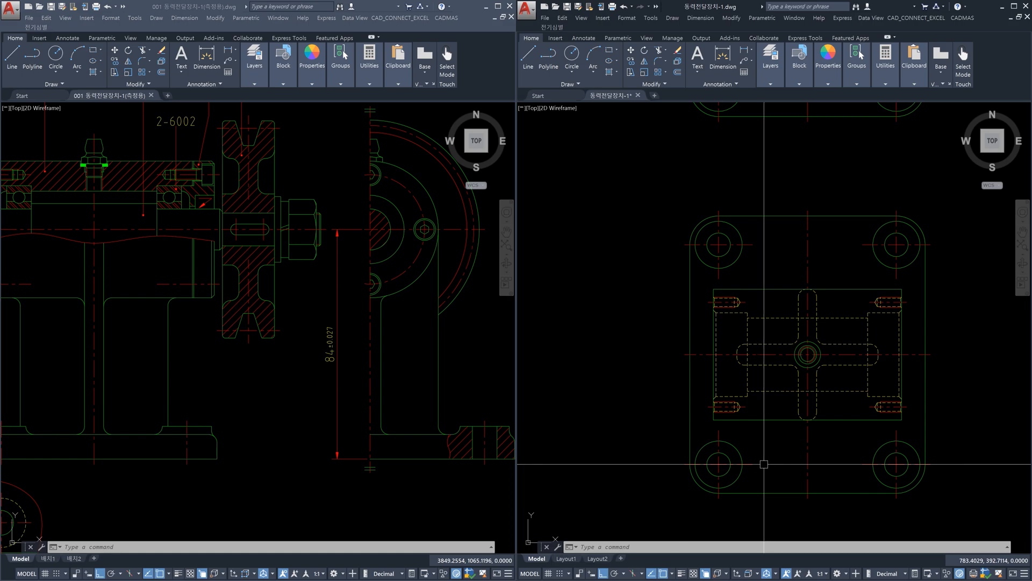
Step: Examine the midpoints of the lower-left hole's two centre lines against the hole centre in the lower plan view
scroll(719, 471, up, 4)
click(728, 466)
click(716, 451)
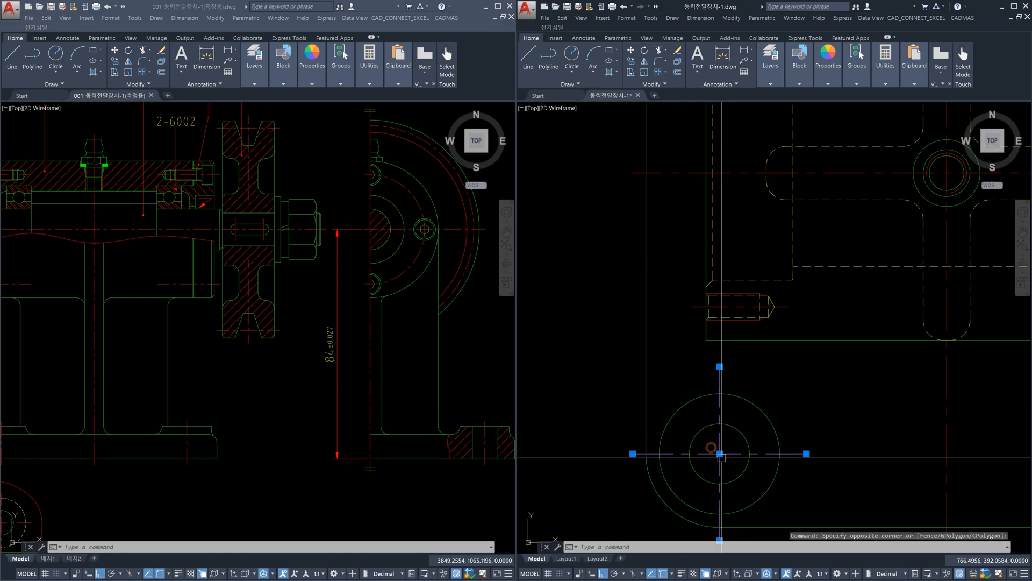
key(Escape)
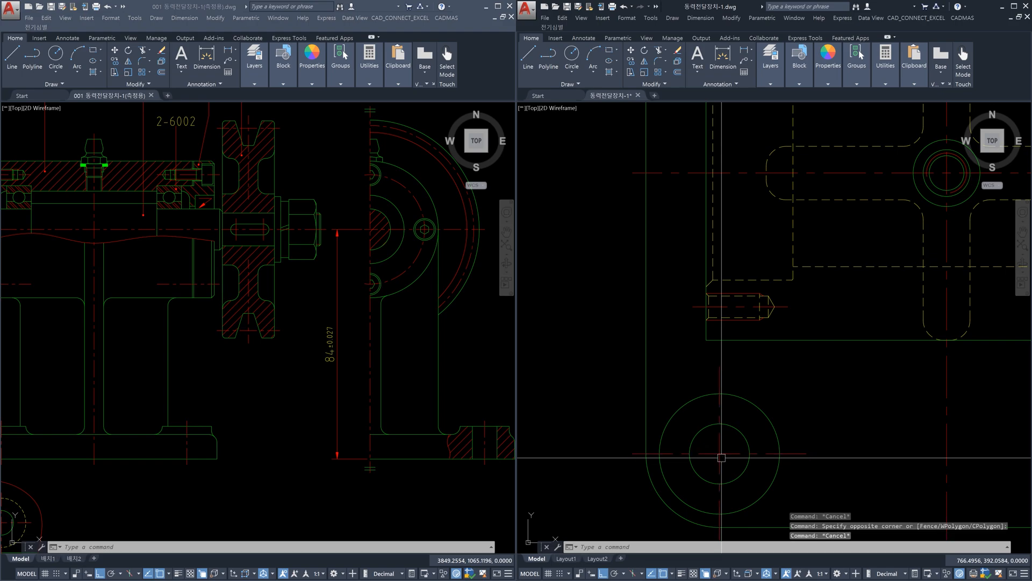
click(728, 462)
click(715, 449)
key(Escape)
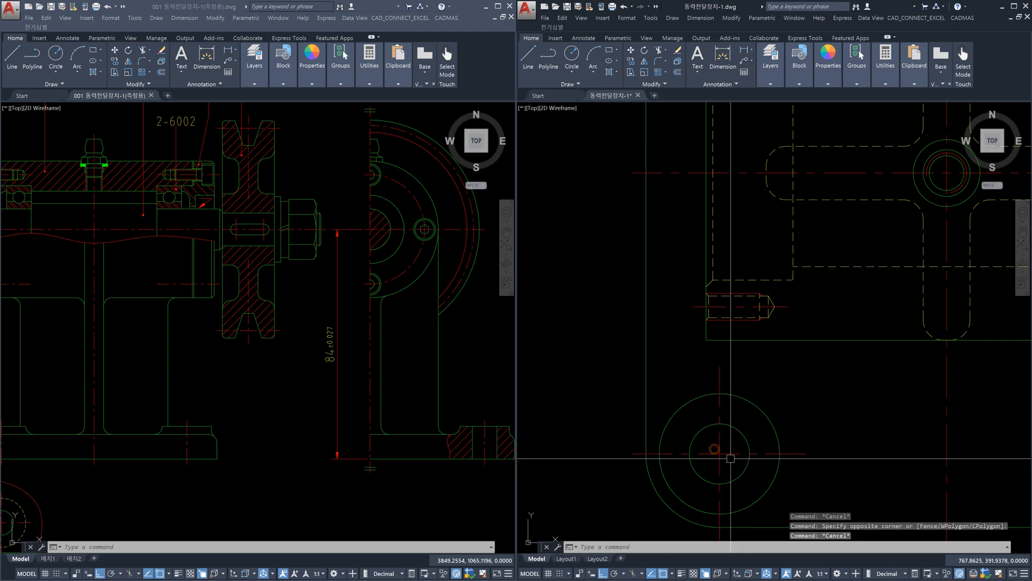
click(731, 459)
click(714, 445)
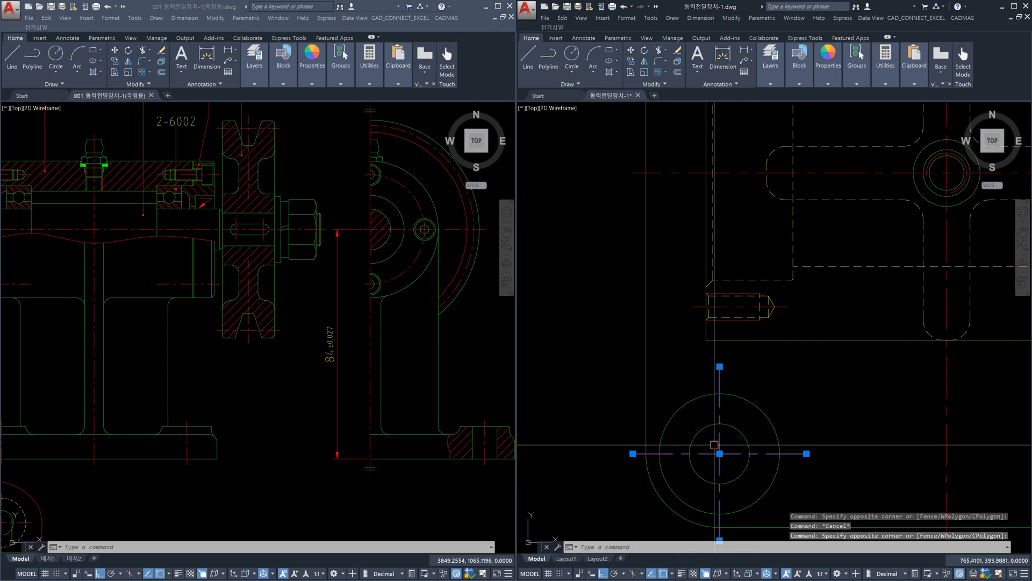
key(Escape)
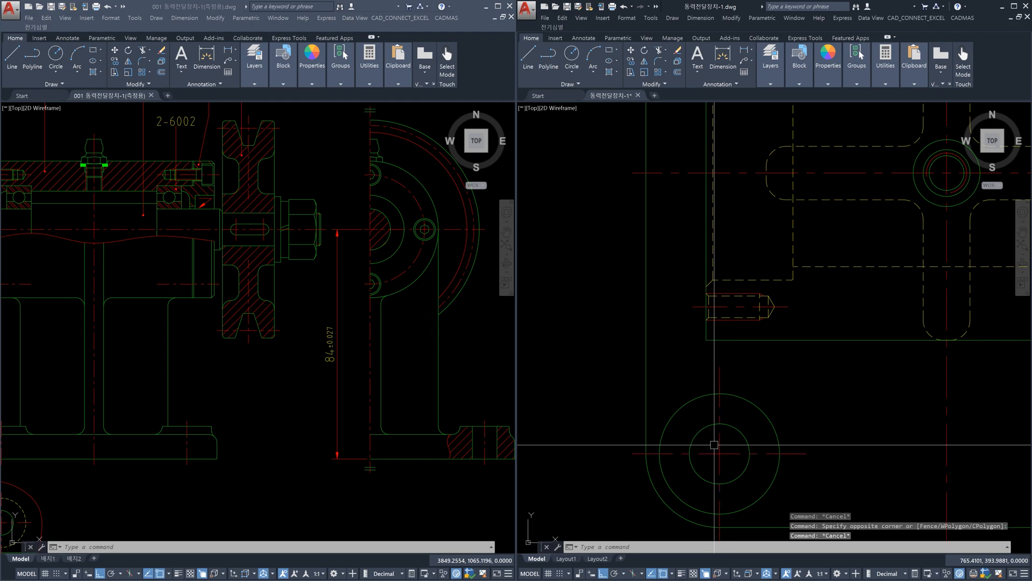
scroll(715, 444, down, 5)
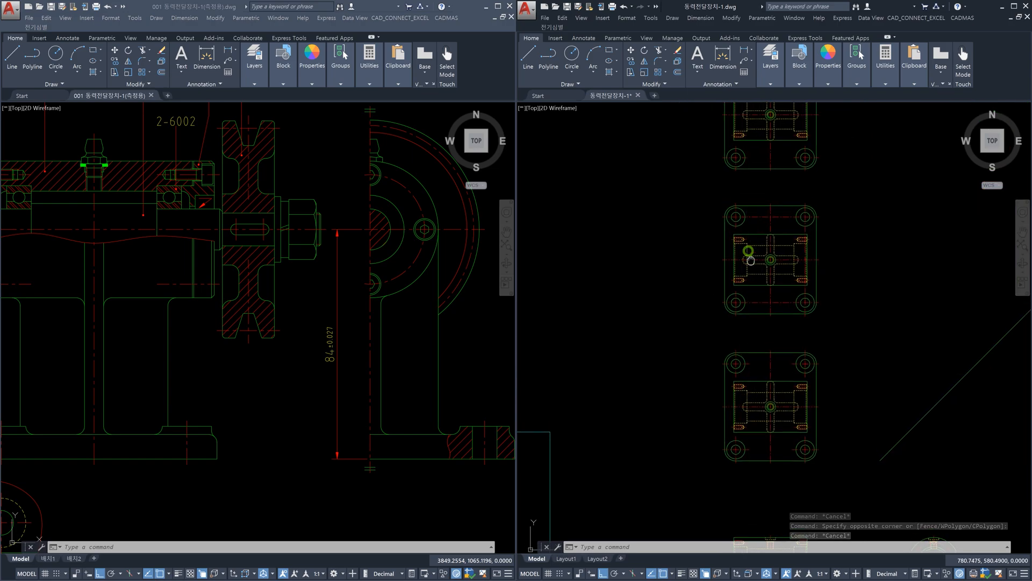
Step: Examine the extents and midpoints of the centre lines through the two upper corner holes in the middle plan view
scroll(741, 278, up, 1)
scroll(741, 278, up, 5)
click(695, 265)
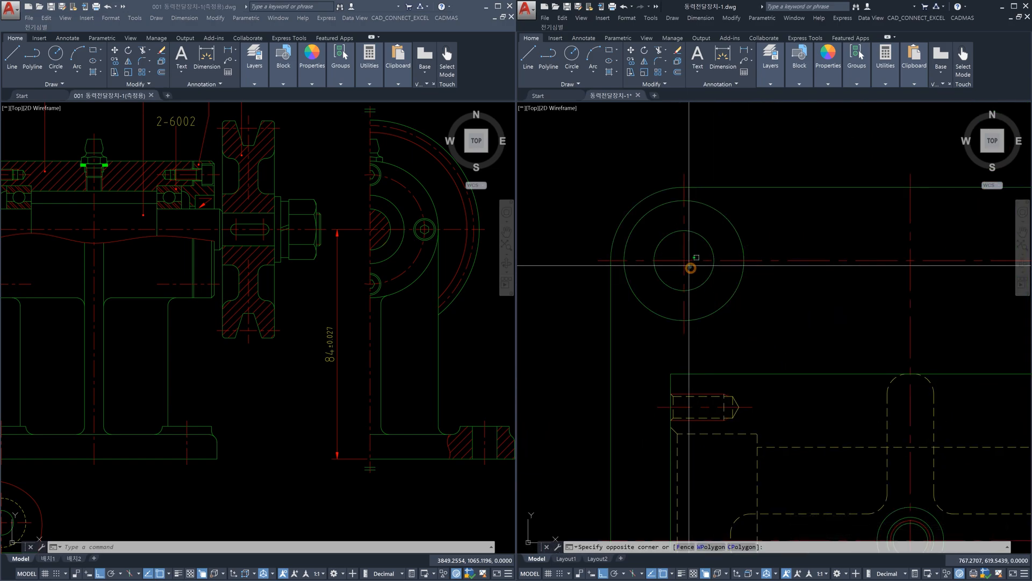
click(679, 252)
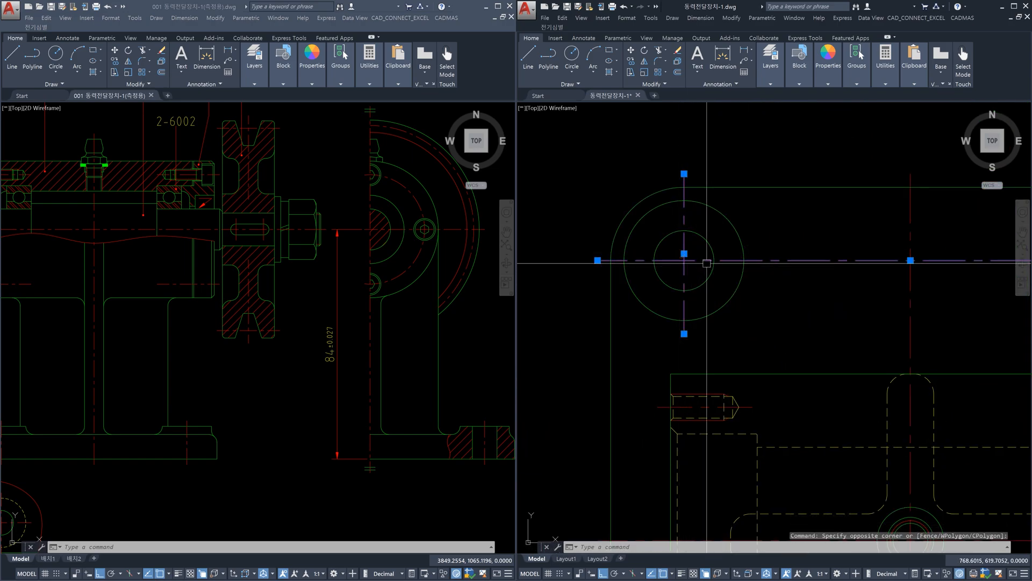
scroll(708, 254, down, 5)
scroll(819, 258, up, 5)
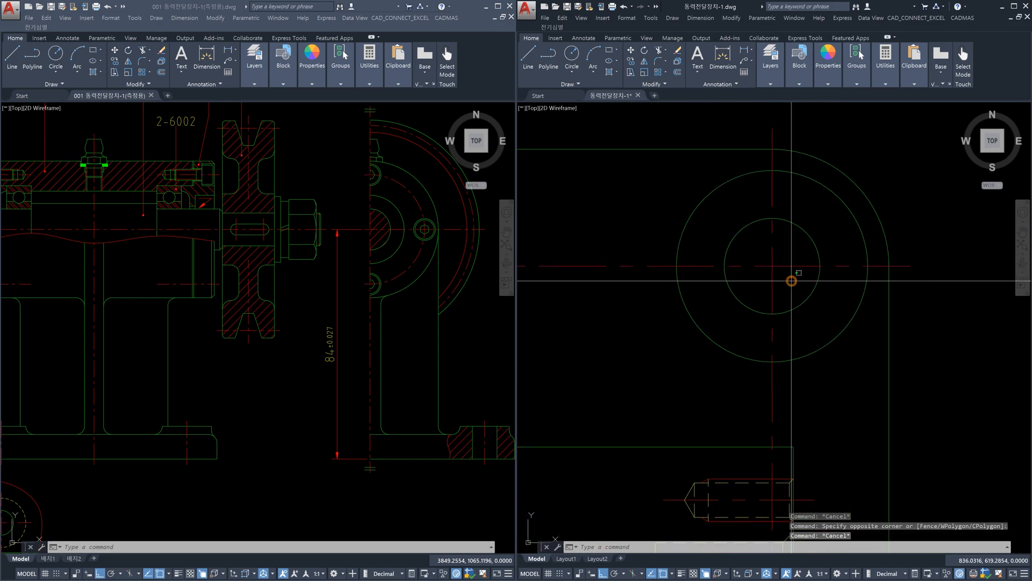
click(765, 257)
click(793, 278)
scroll(793, 278, down, 5)
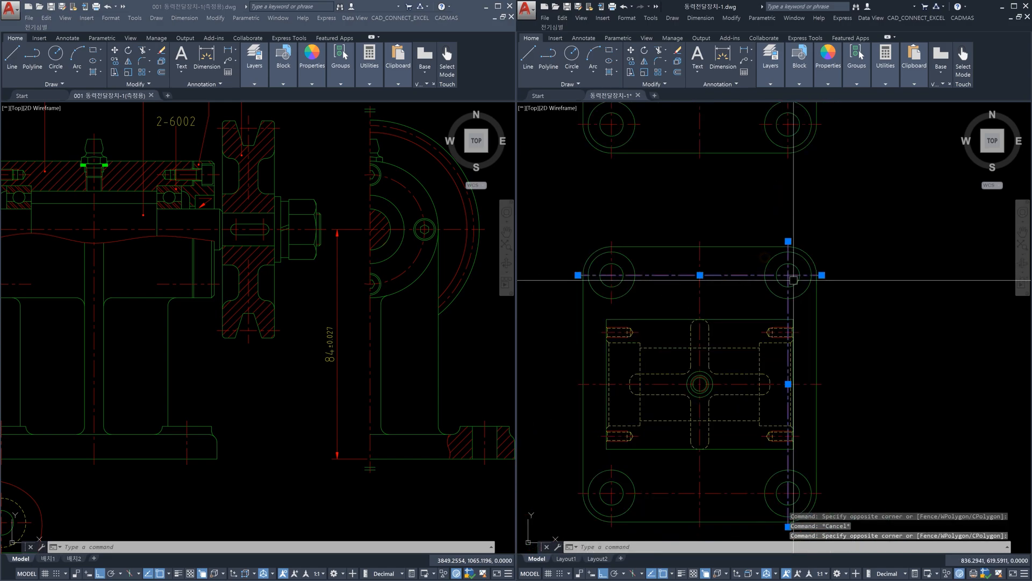
scroll(789, 282, up, 4)
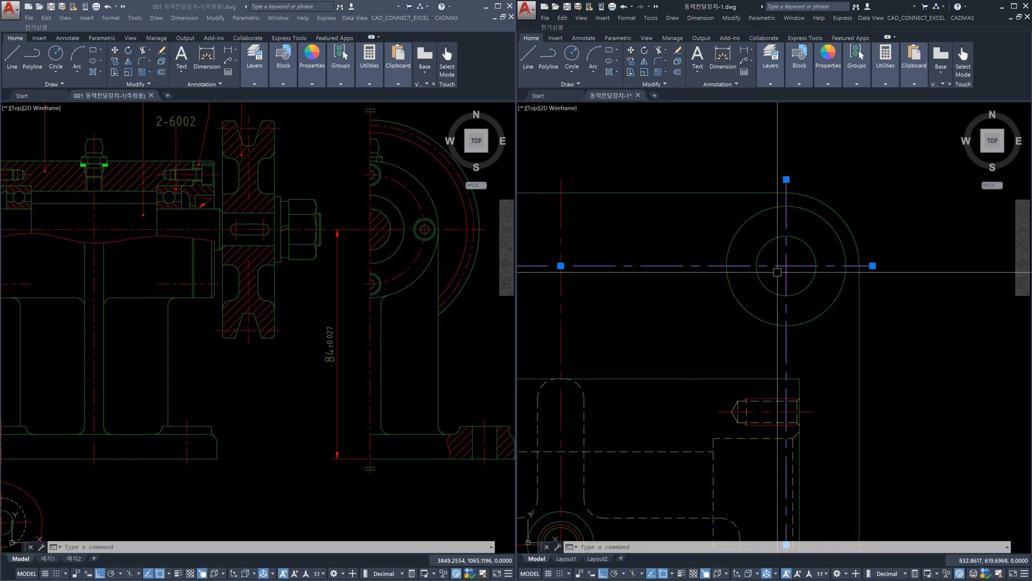
key(Escape)
scroll(720, 253, down, 5)
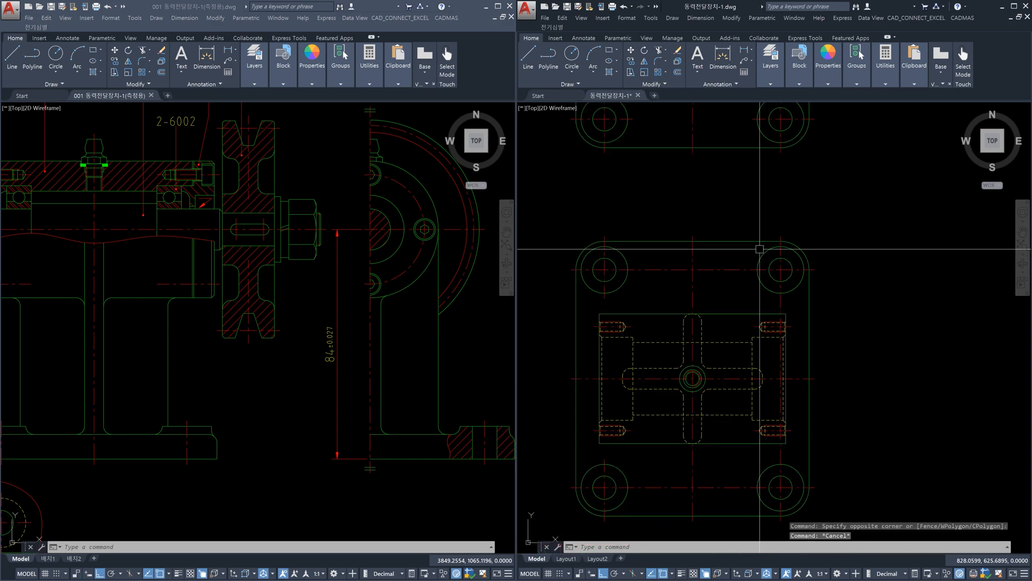
Step: Examine the midpoints of the lower-left hole's two centre lines against the hole centre in the upper plan view
scroll(669, 226, up, 5)
scroll(683, 230, up, 4)
scroll(692, 231, down, 2)
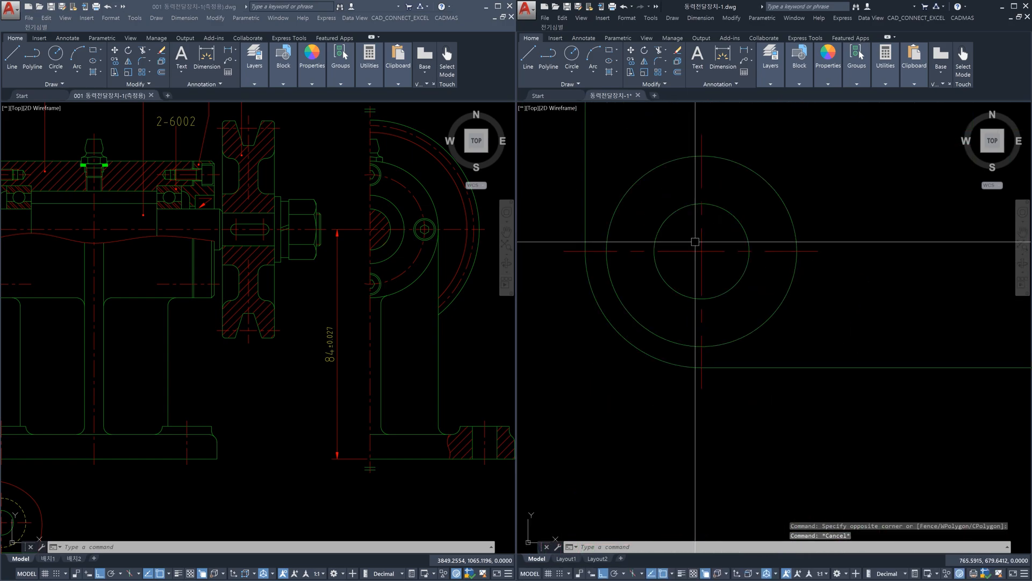
middle_drag(692, 231, 726, 295)
click(734, 309)
click(719, 292)
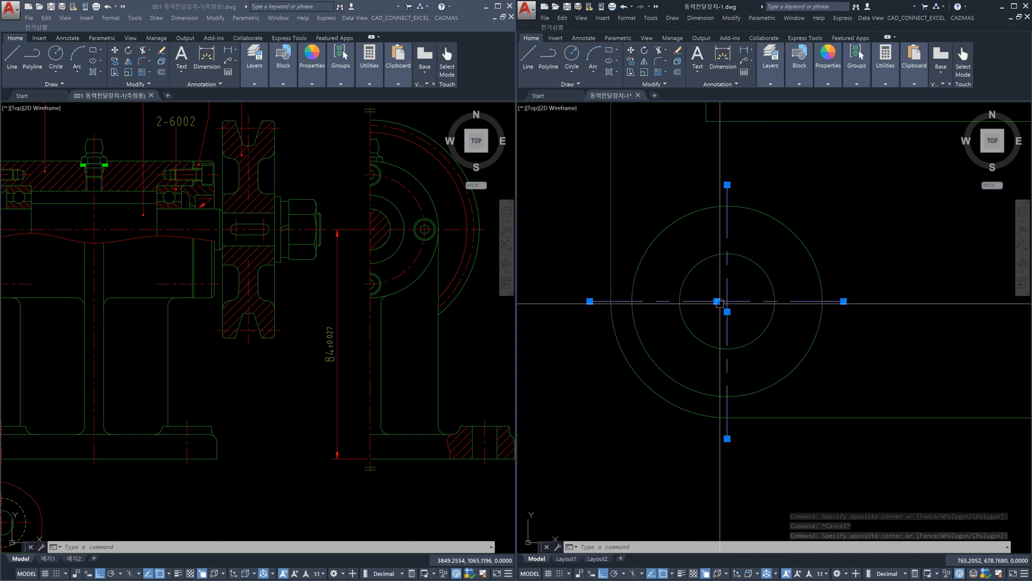
scroll(755, 328, down, 4)
key(Escape)
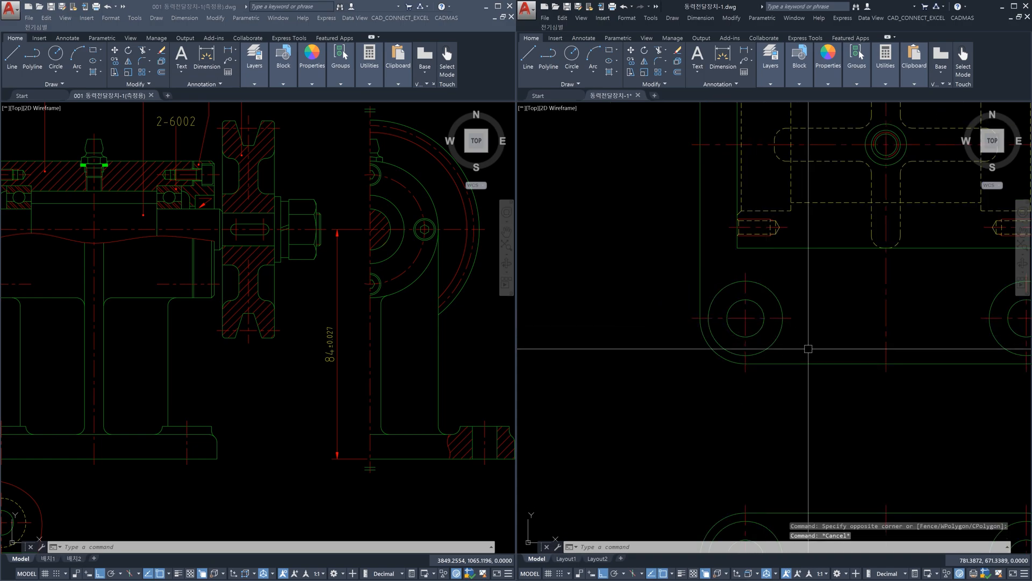
scroll(809, 349, down, 2)
middle_drag(827, 340, 744, 416)
text(co)
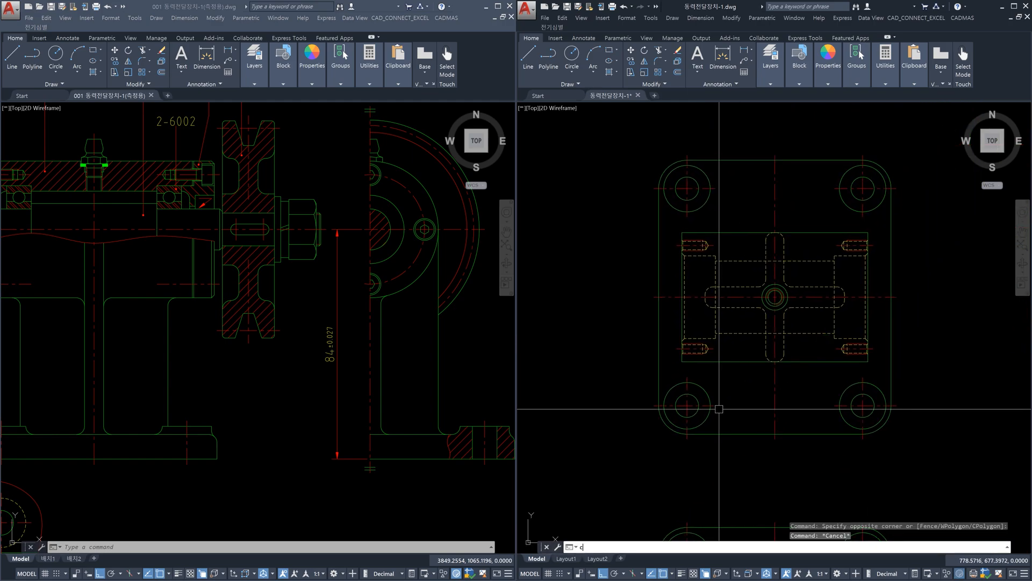
key(Return)
click(689, 410)
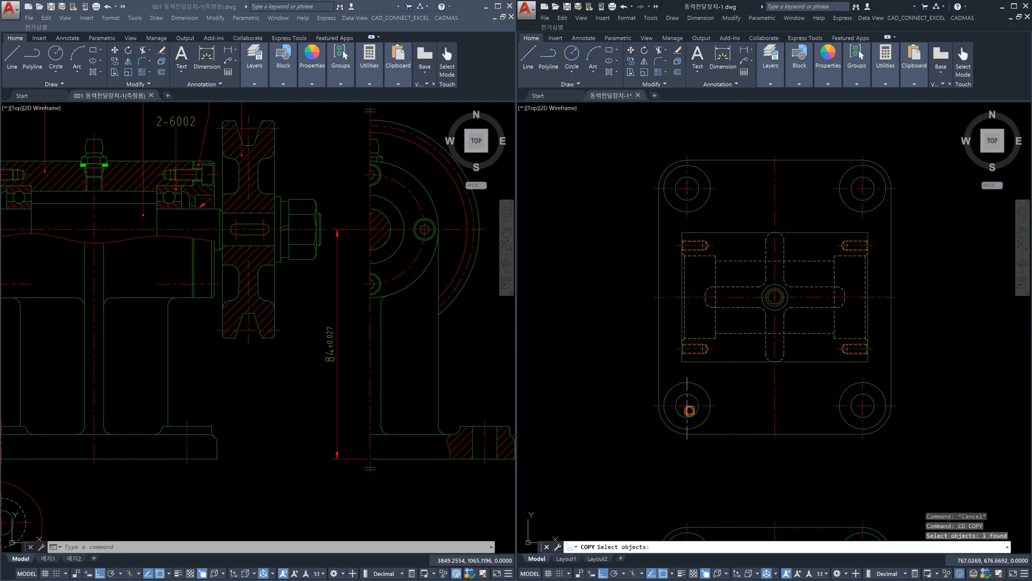
click(713, 406)
key(Return)
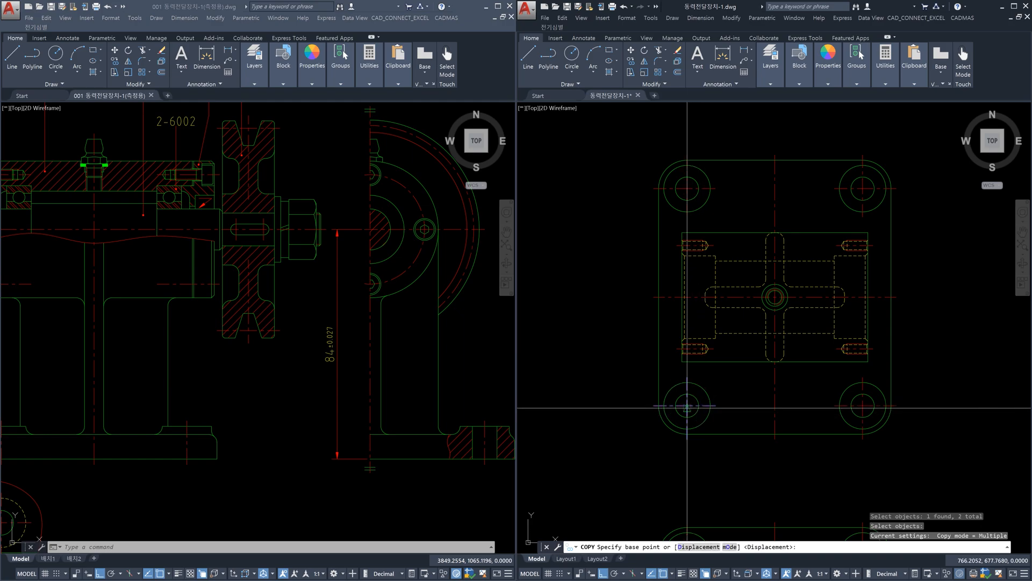
click(687, 407)
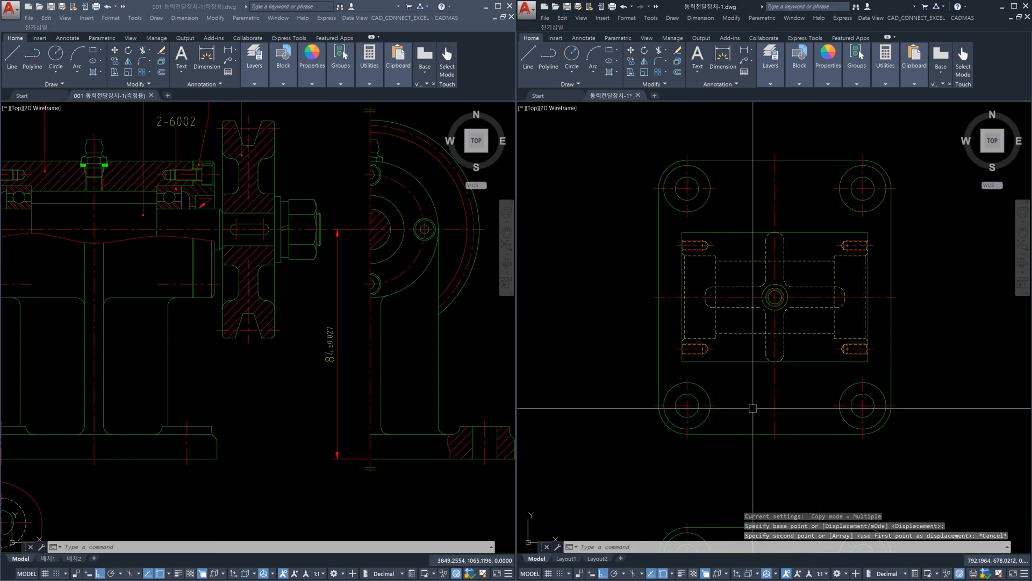
key(Escape)
Step: Copy the lower-left hole's circles and centre lines, with Ortho off, from the vertical centre line's midpoint to the midpoint of the plate's left edge
key(space)
click(727, 419)
click(679, 386)
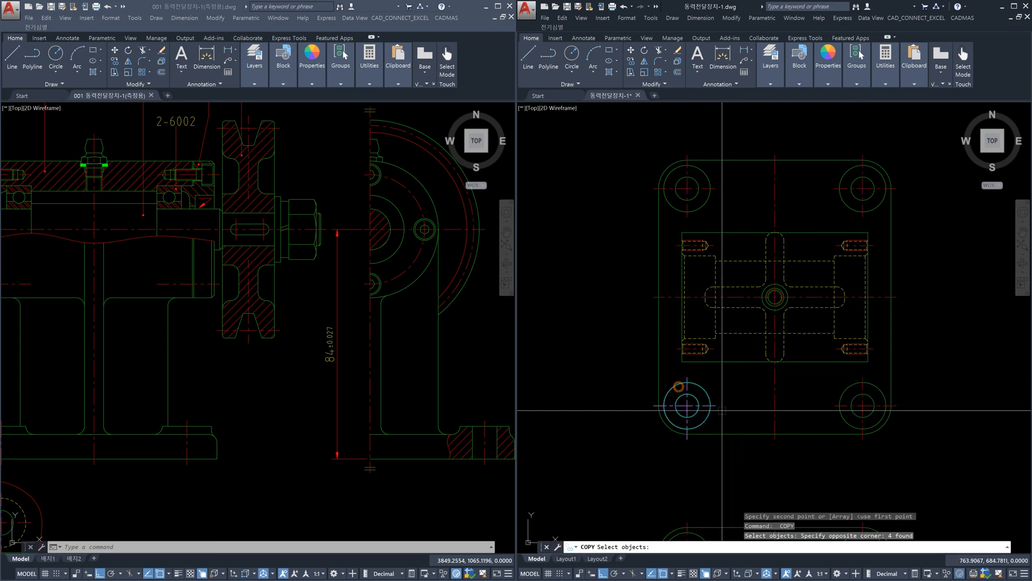
key(space)
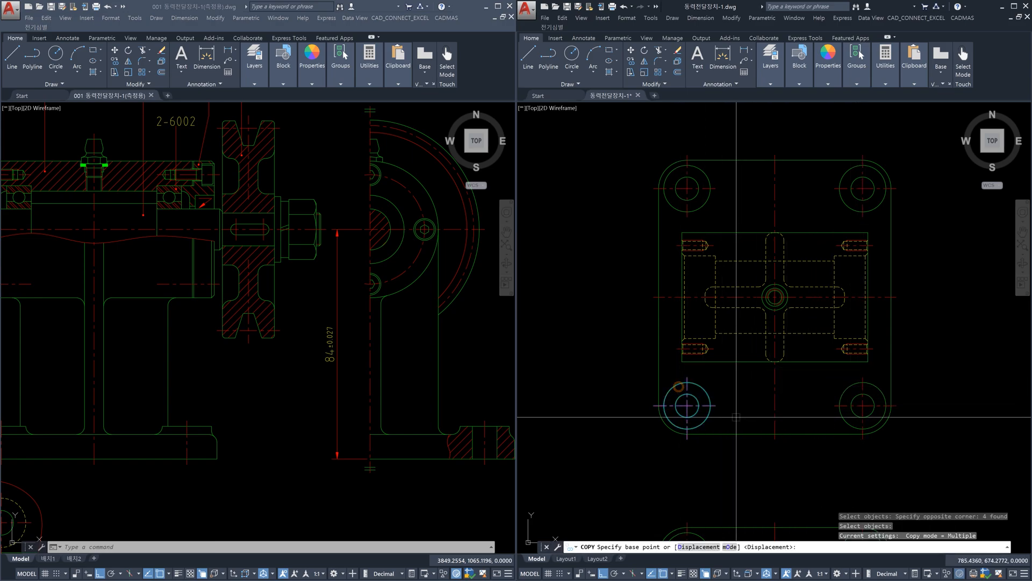
click(688, 408)
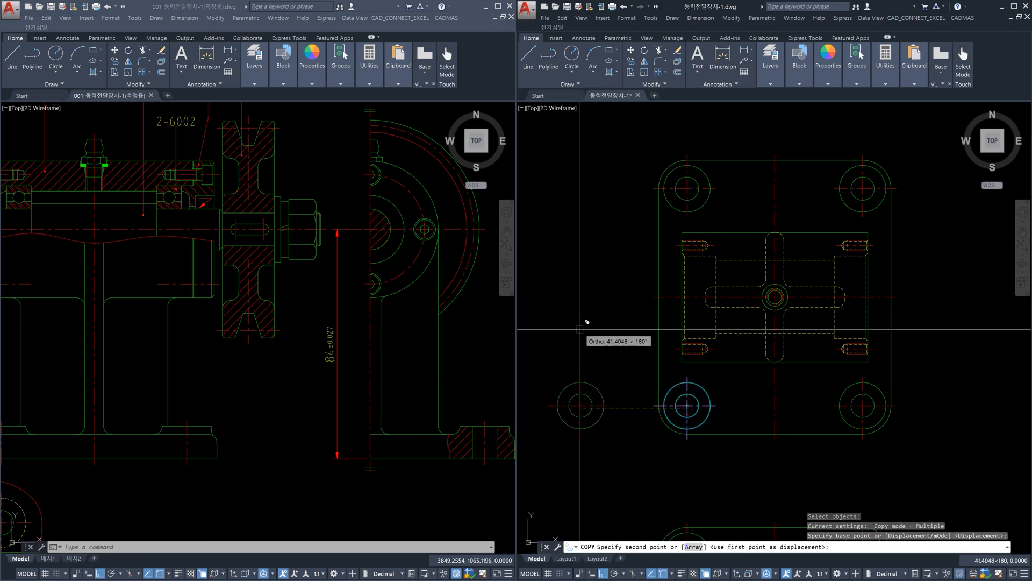
key(F8)
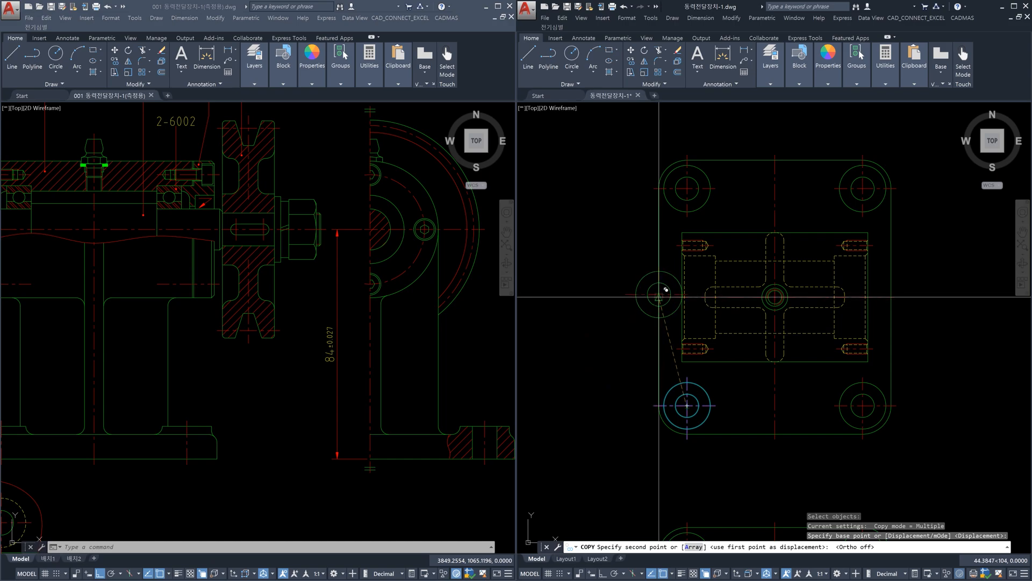
click(659, 297)
key(Escape)
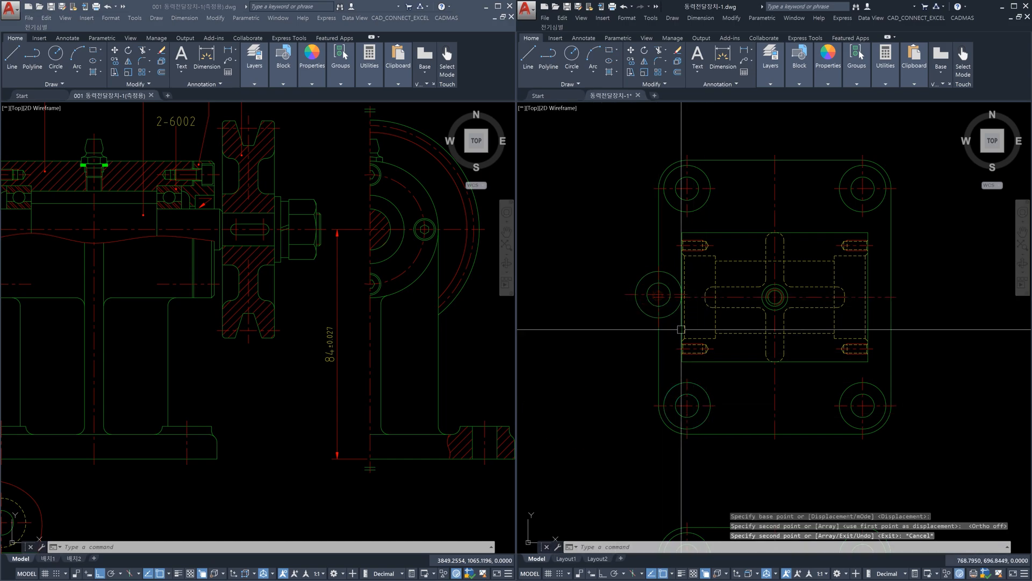
Step: Inspect the copied hole's alignment with the plate's horizontal centre line and delete the copied circles and centre lines
scroll(667, 303, up, 6)
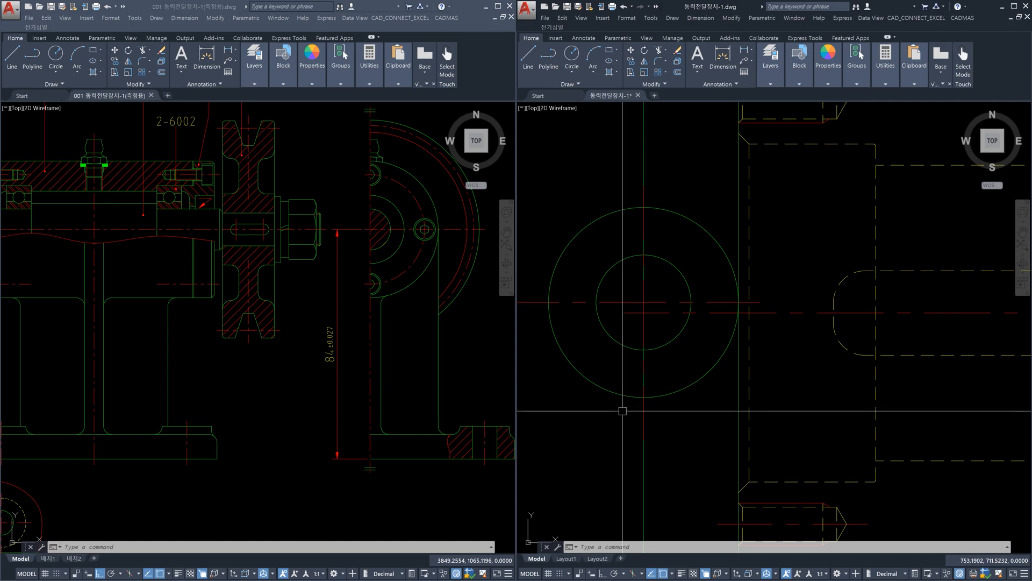
scroll(617, 418, down, 4)
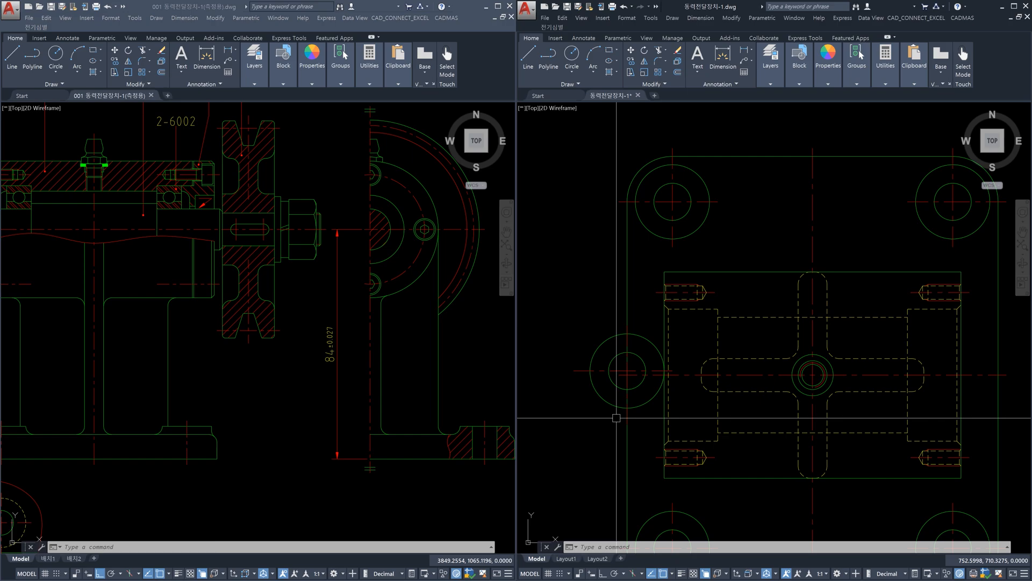
click(596, 342)
click(618, 315)
click(634, 433)
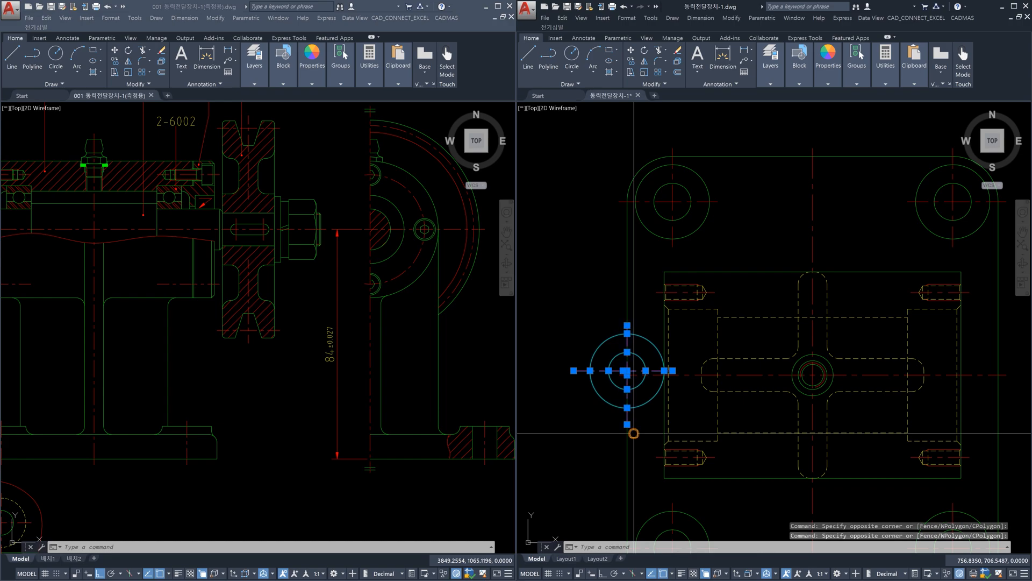
key(Delete)
Step: Compare the lower-left hole's centre-line midpoints in the upper plan view with those in the lower plan view
scroll(634, 433, down, 4)
scroll(661, 406, up, 8)
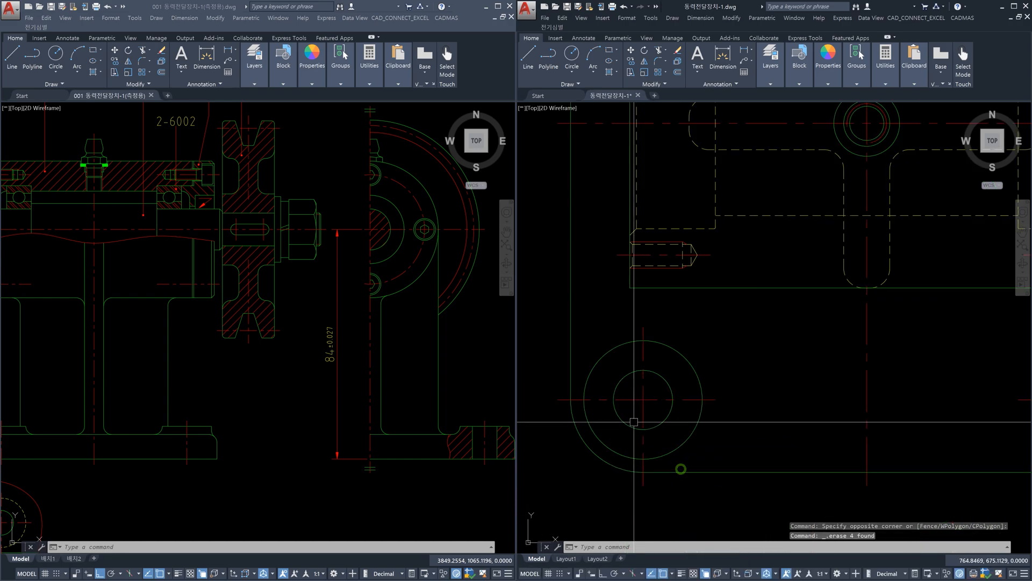
click(661, 406)
click(631, 354)
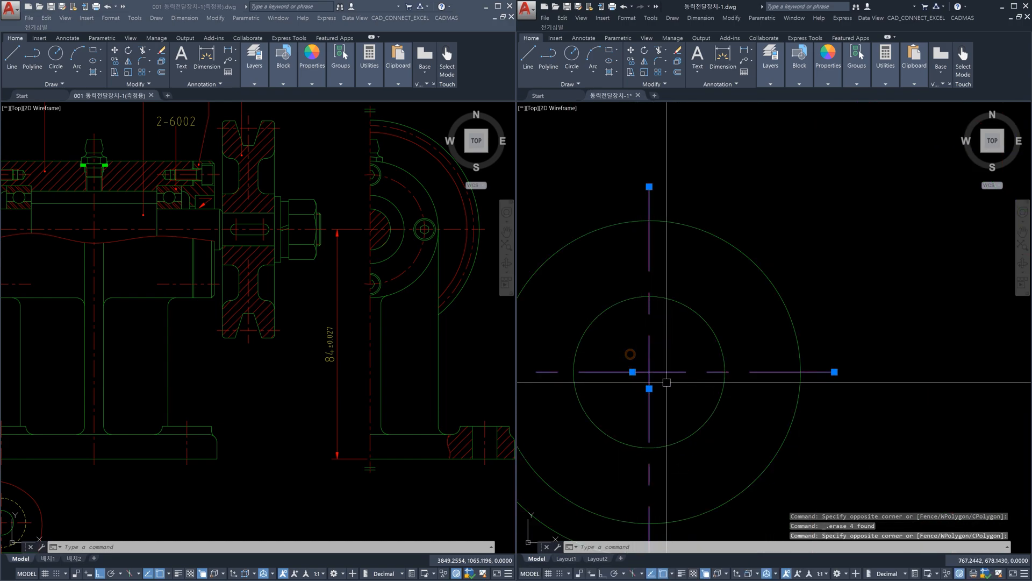
scroll(667, 383, down, 6)
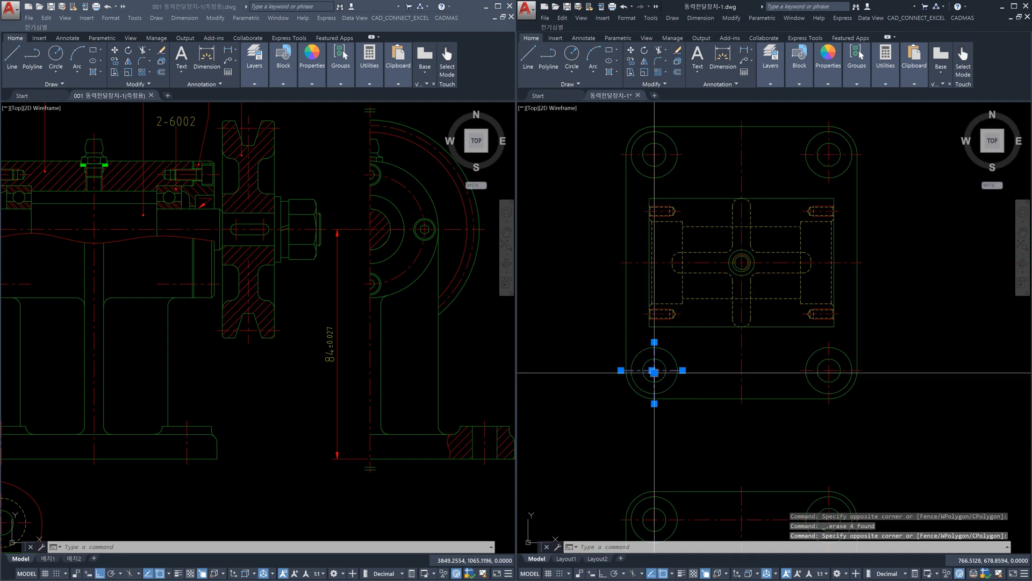
scroll(654, 372, down, 6)
scroll(702, 469, up, 6)
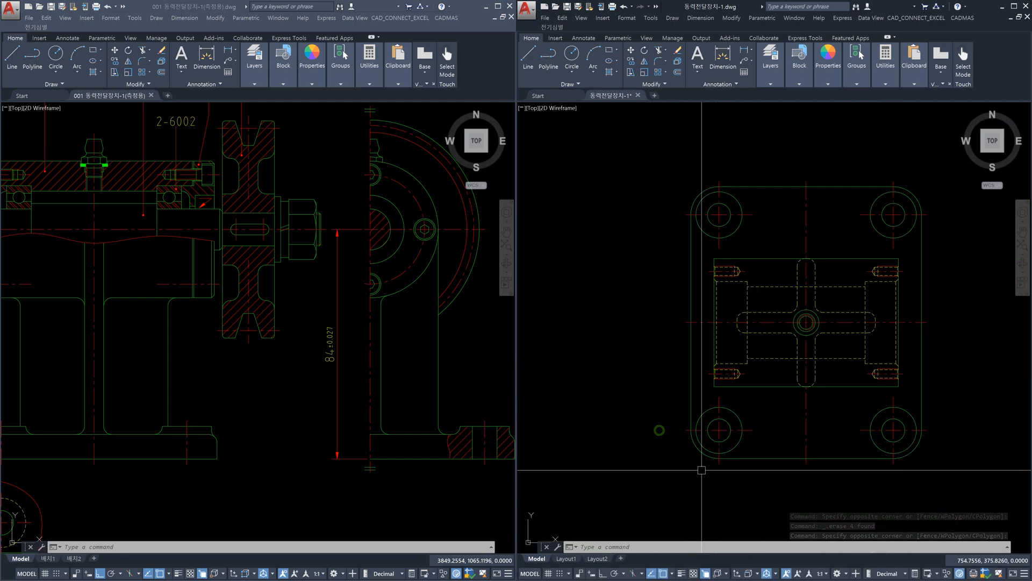
scroll(724, 442, up, 6)
key(Escape)
click(723, 410)
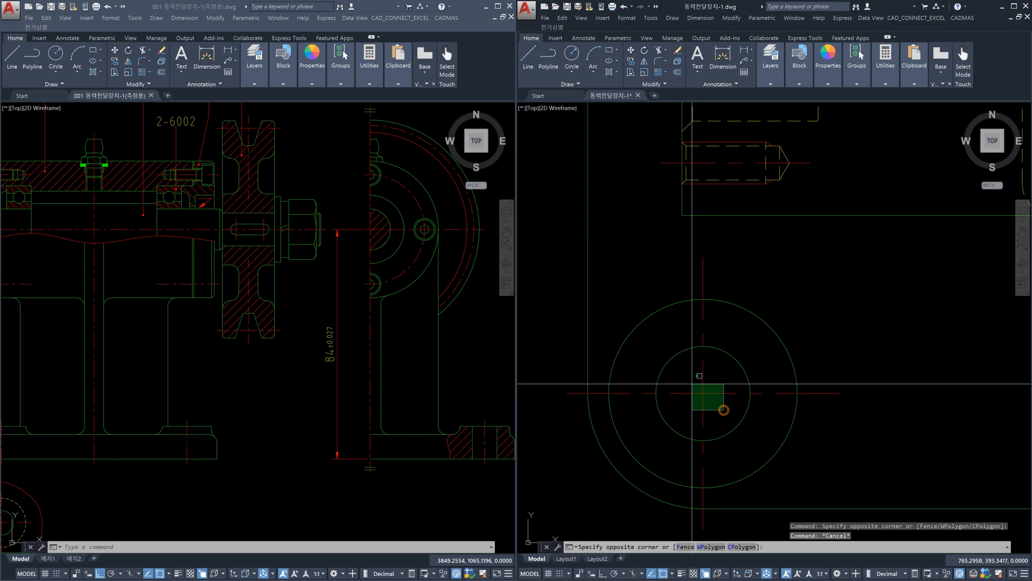
click(692, 384)
key(Escape)
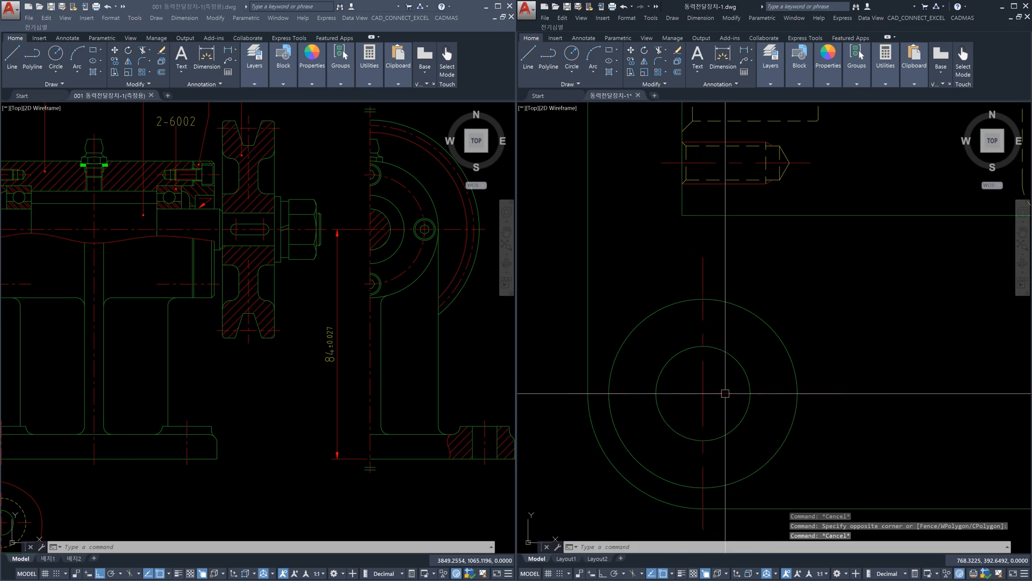
click(725, 393)
key(Escape)
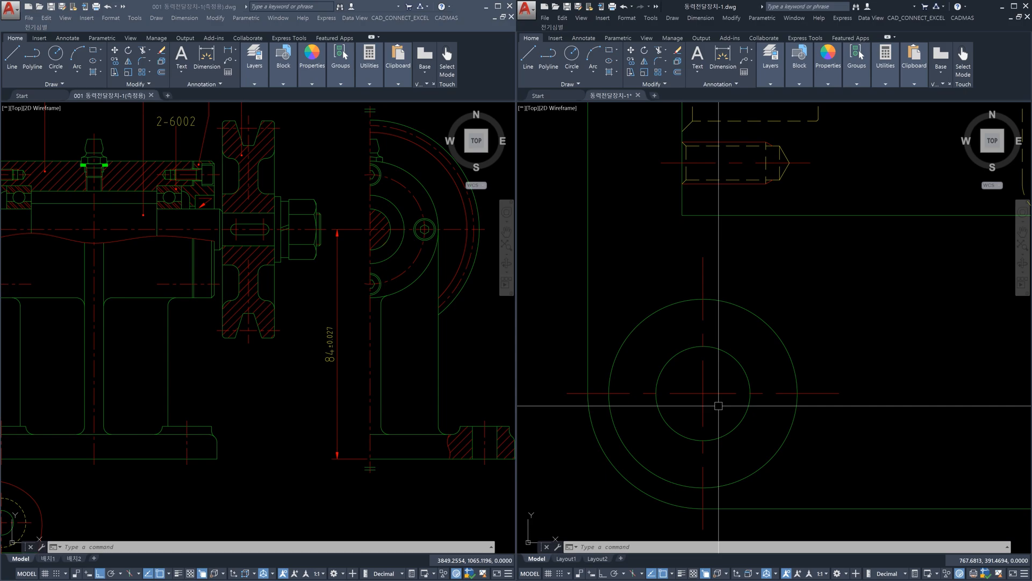
scroll(718, 406, down, 5)
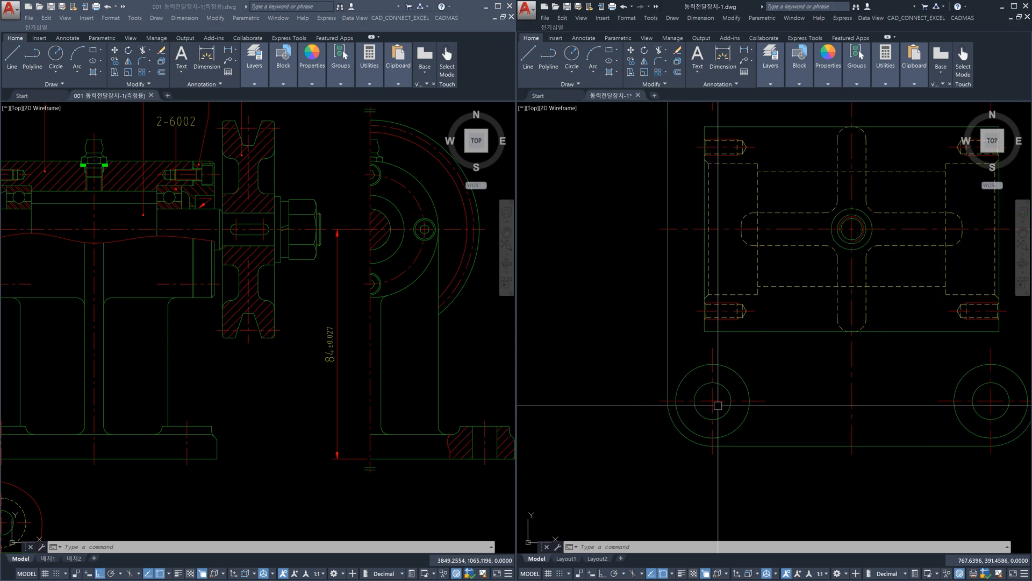
Step: Delete the lower-left hole's horizontal and vertical centre lines in the plan view, keeping its circles
click(628, 336)
click(769, 455)
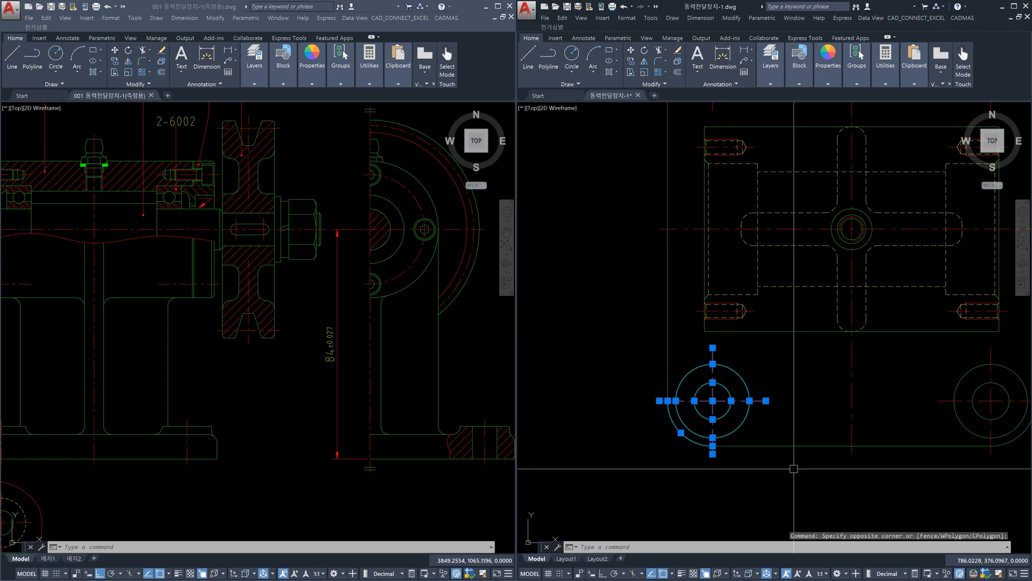
key(Escape)
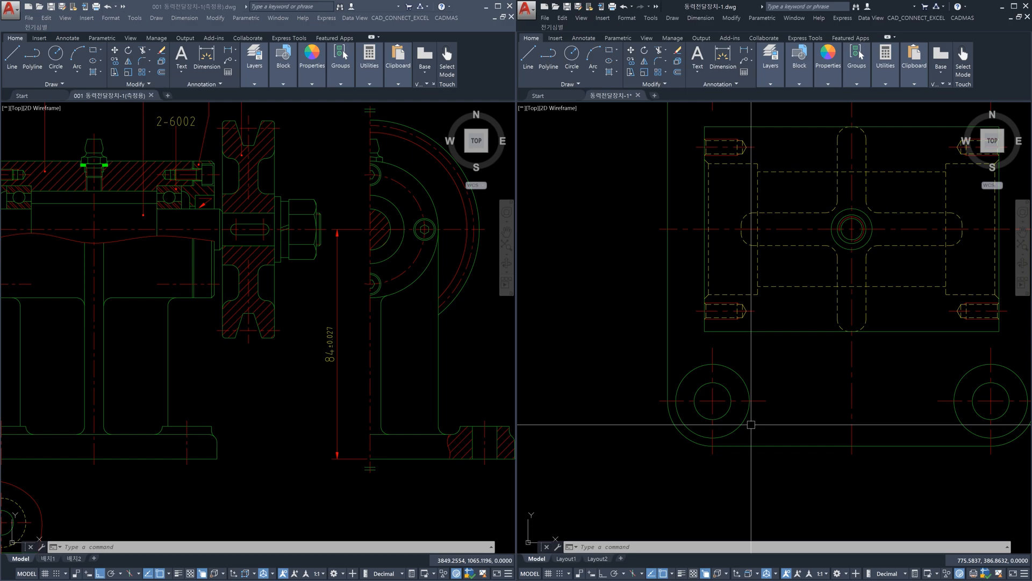
scroll(751, 424, up, 4)
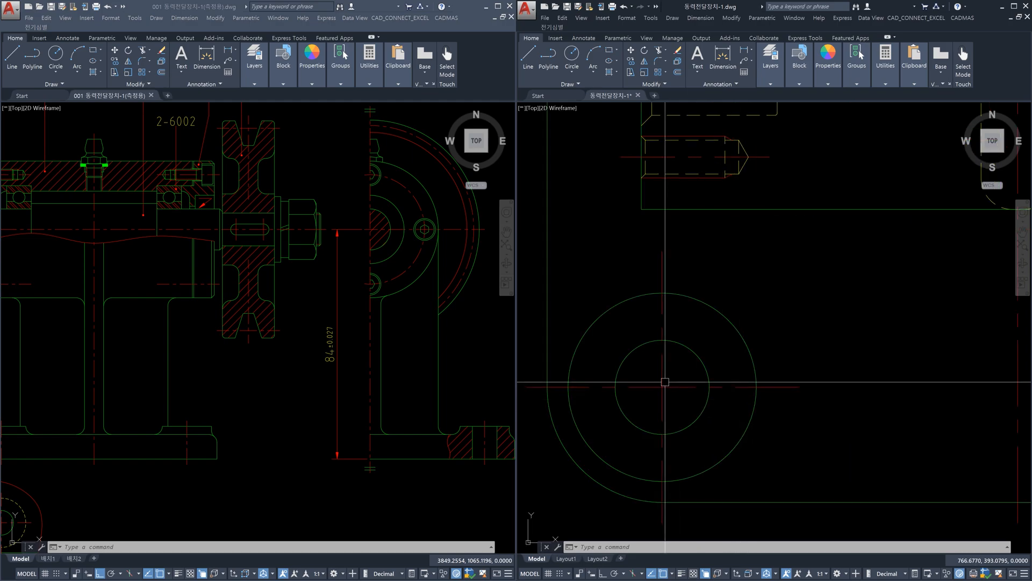
click(683, 387)
key(Delete)
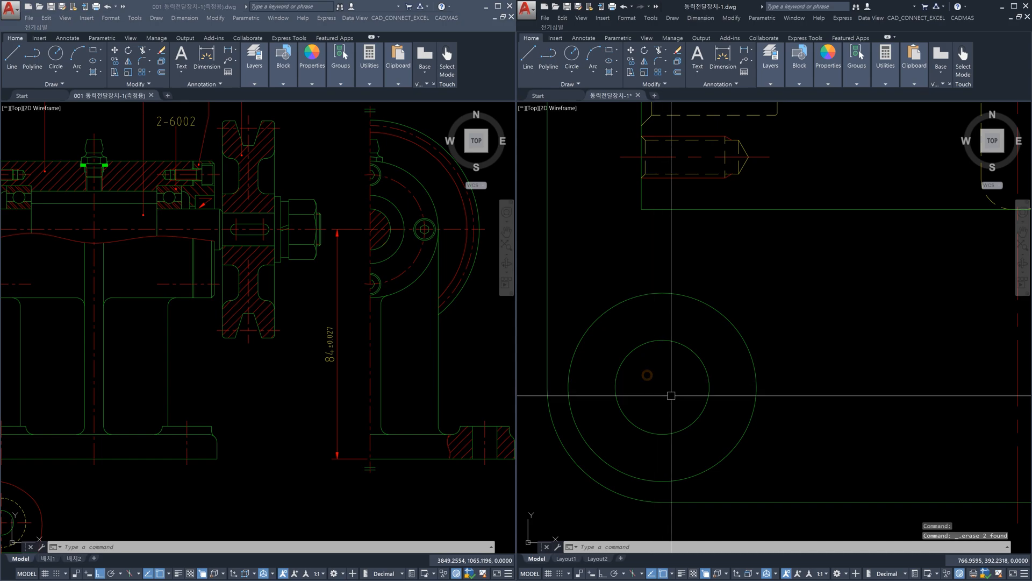
Step: Draw lines through the lower-left hole's centre from the plate's left and bottom edges to the outer circle's right and top quadrants
text(l)
key(Return)
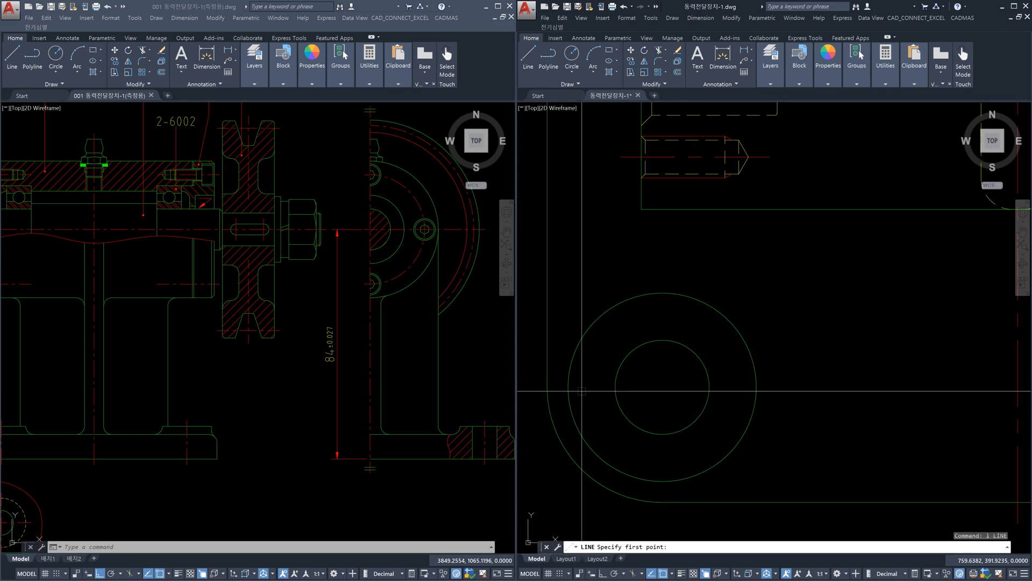
click(547, 387)
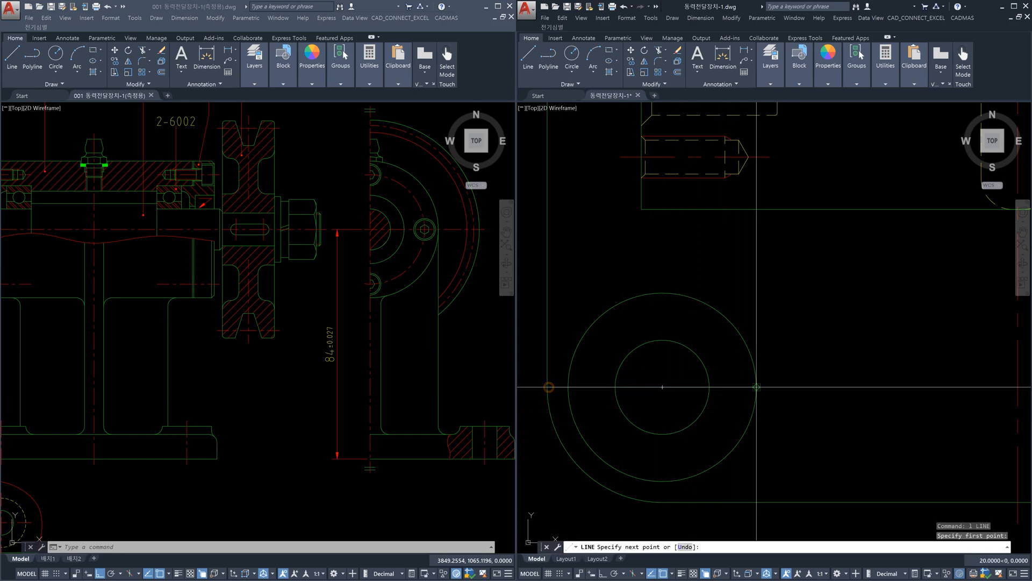
click(755, 387)
key(Escape)
key(Return)
click(662, 293)
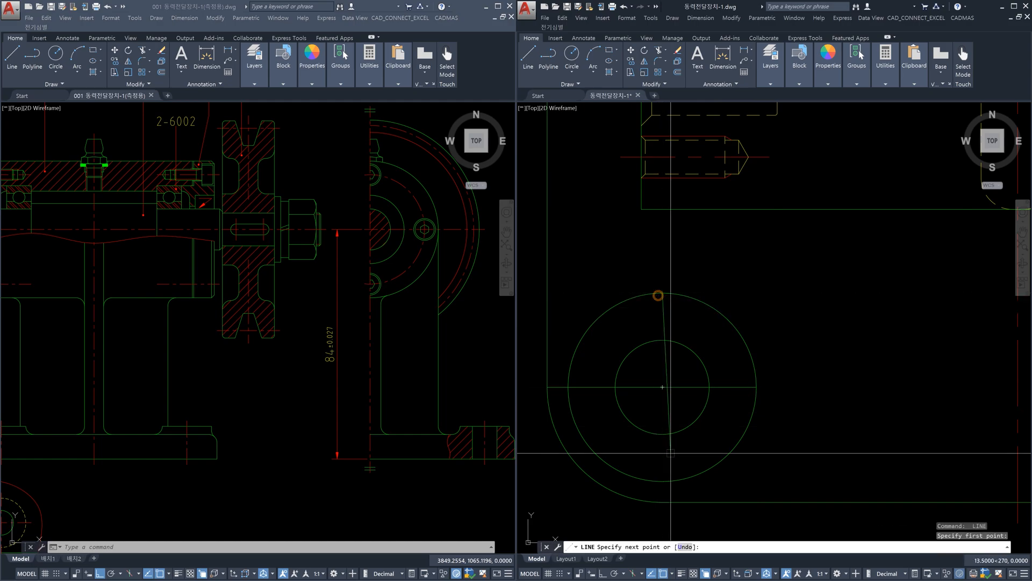
click(662, 501)
key(Escape)
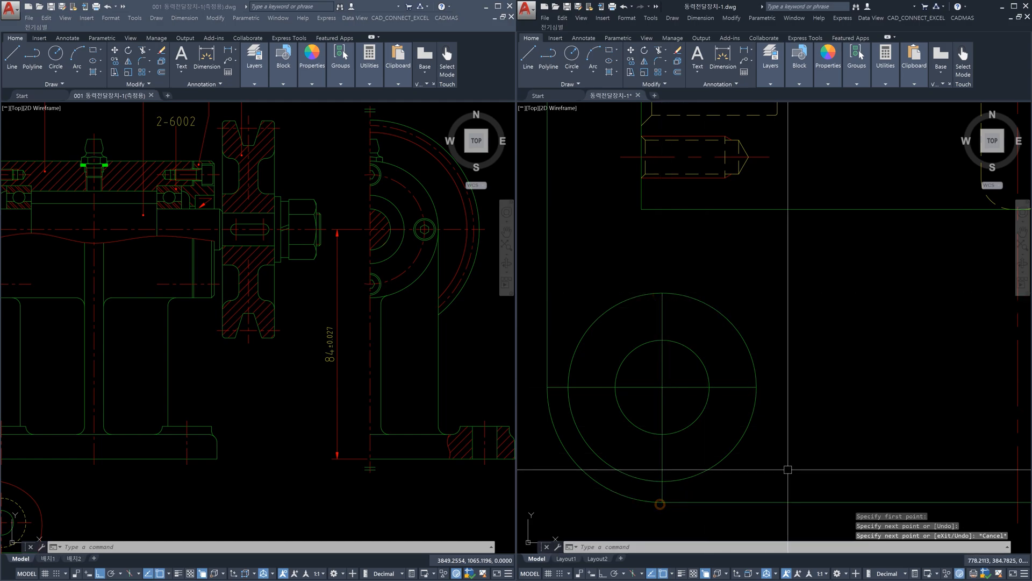
Step: Match the properties of the plate's vertical centre line onto the lower-left hole's two new lines
middle_drag(788, 469, 744, 435)
text(ma)
key(Return)
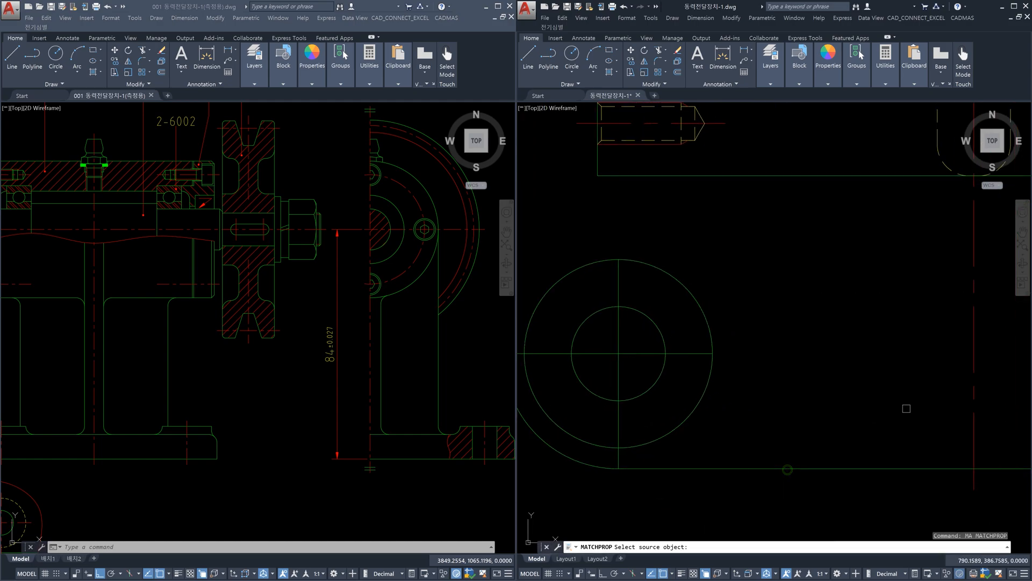
click(972, 433)
click(641, 371)
click(606, 341)
key(Escape)
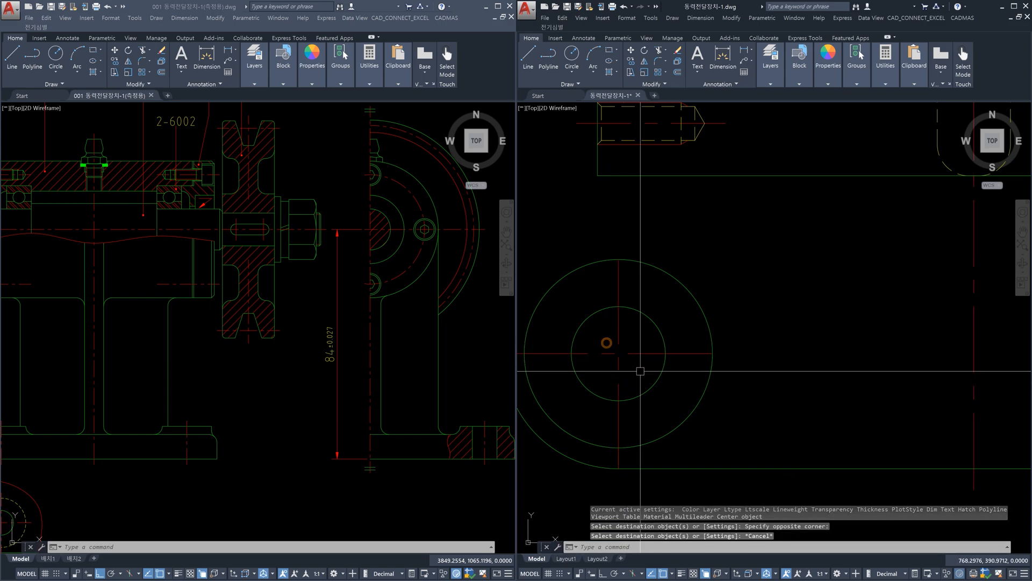
Step: Stretch the left end of the lower-left hole's horizontal centre line about 2 units beyond the plate edge
middle_drag(544, 356, 671, 362)
click(671, 361)
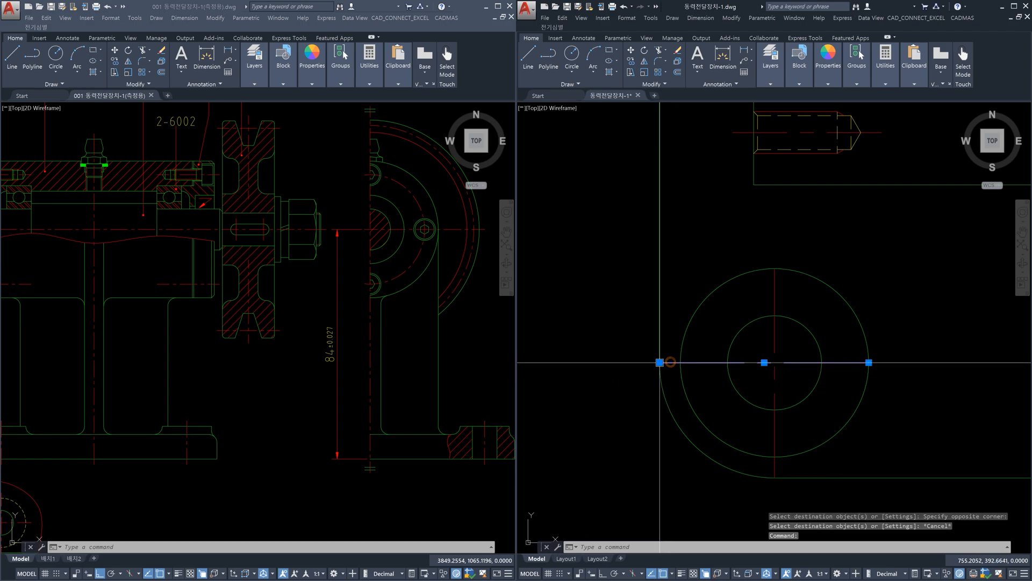
click(659, 362)
click(637, 362)
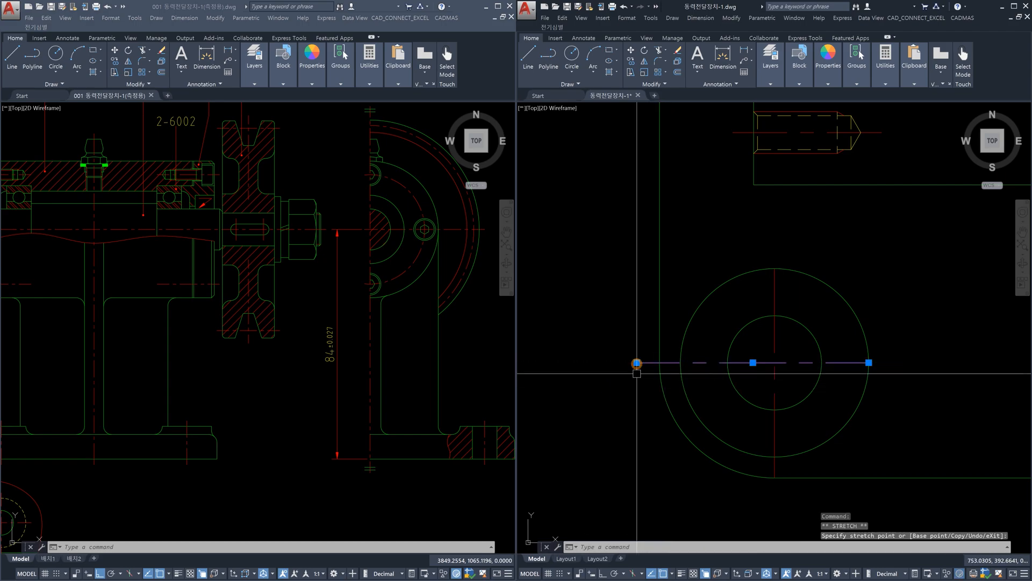
Step: With Ortho on, stretch the lower end of the hole's vertical centre line about 2 units below the plate edge
click(777, 466)
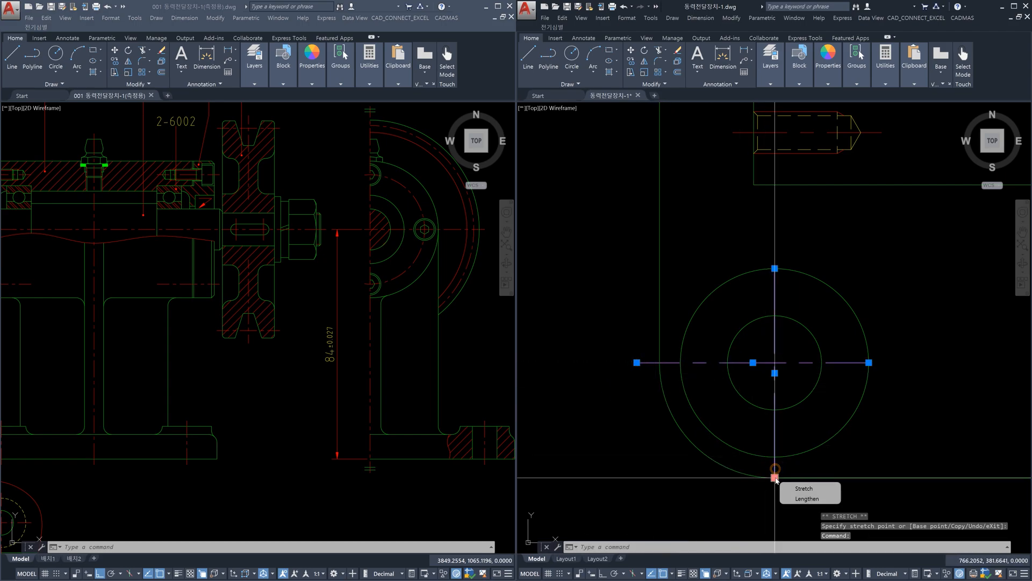
click(775, 478)
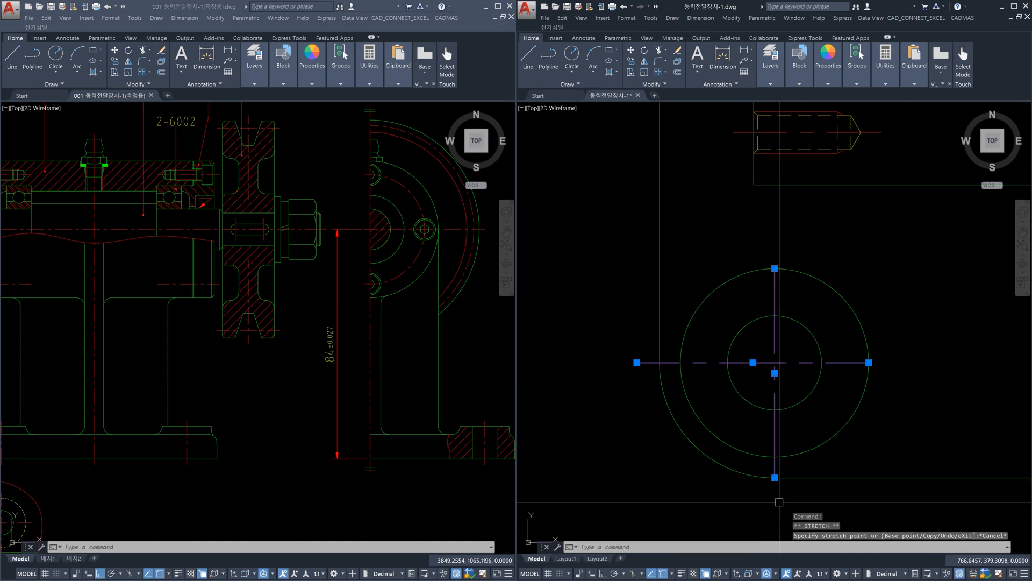
key(Escape)
key(Escape)
click(774, 442)
click(775, 478)
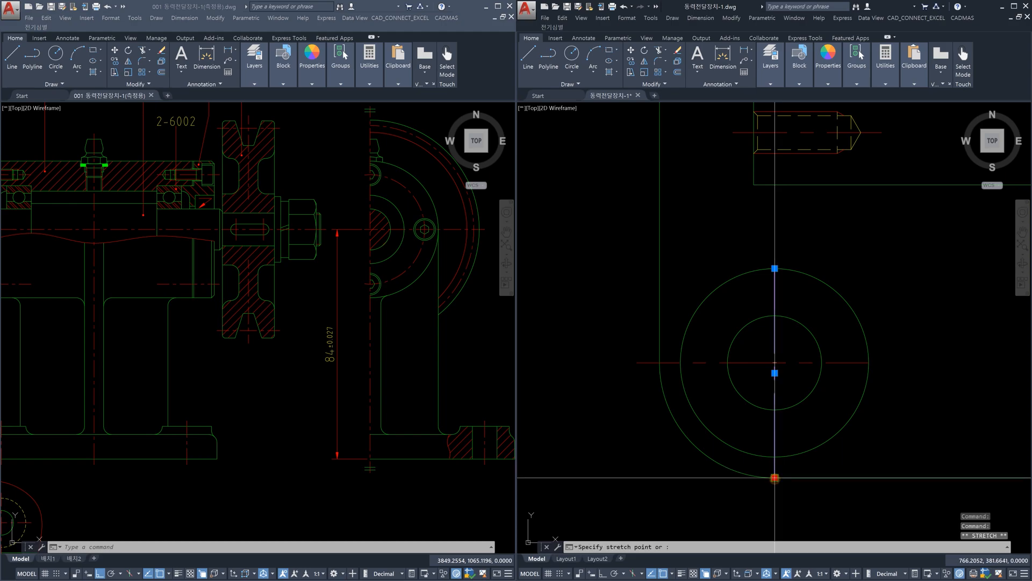
key(F8)
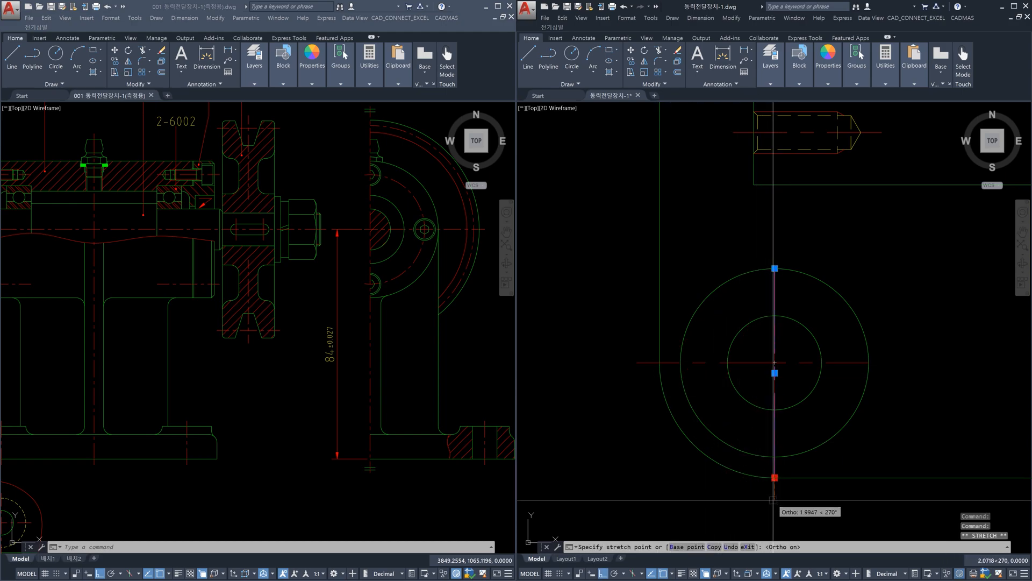
click(775, 500)
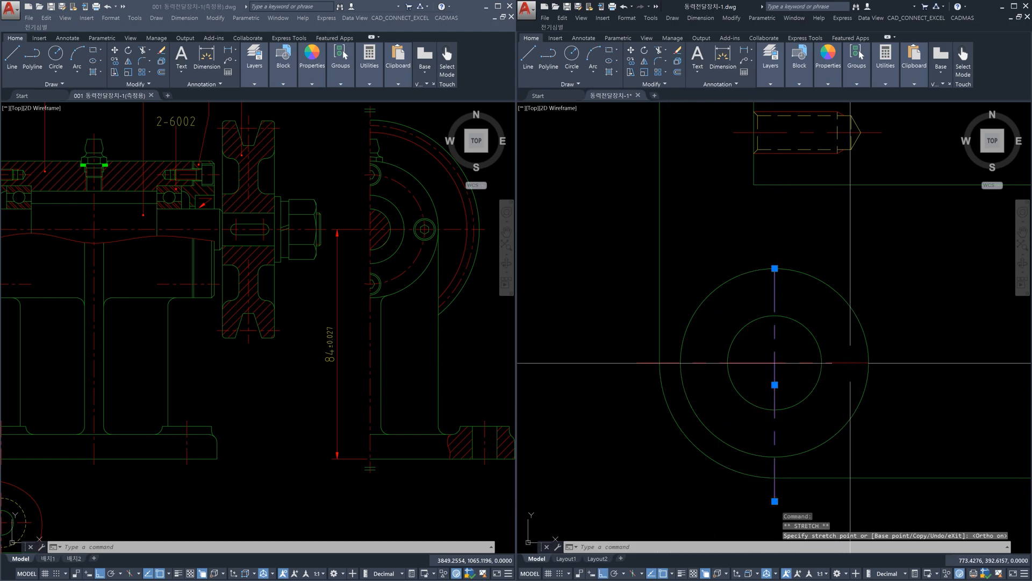
Step: Stretch the right end of the horizontal centre line and the upper end of the vertical one slightly beyond the outer circle
click(839, 362)
click(870, 363)
click(895, 363)
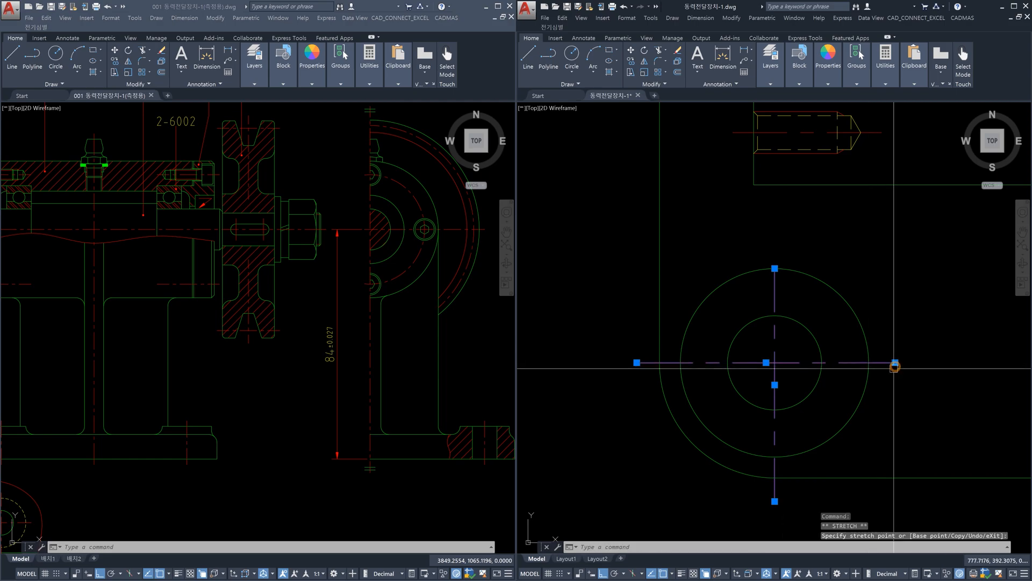
click(774, 268)
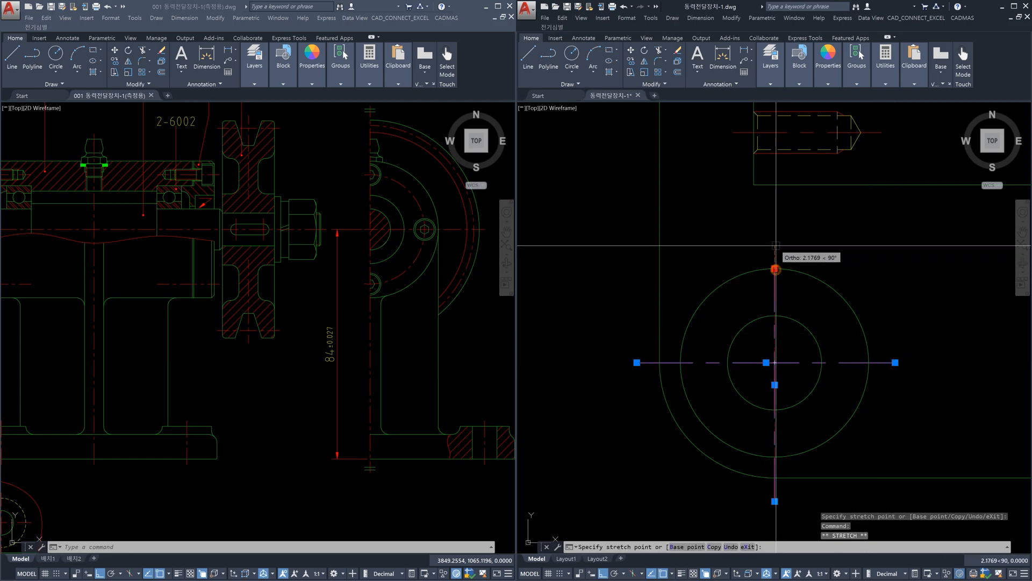
click(776, 245)
key(Escape)
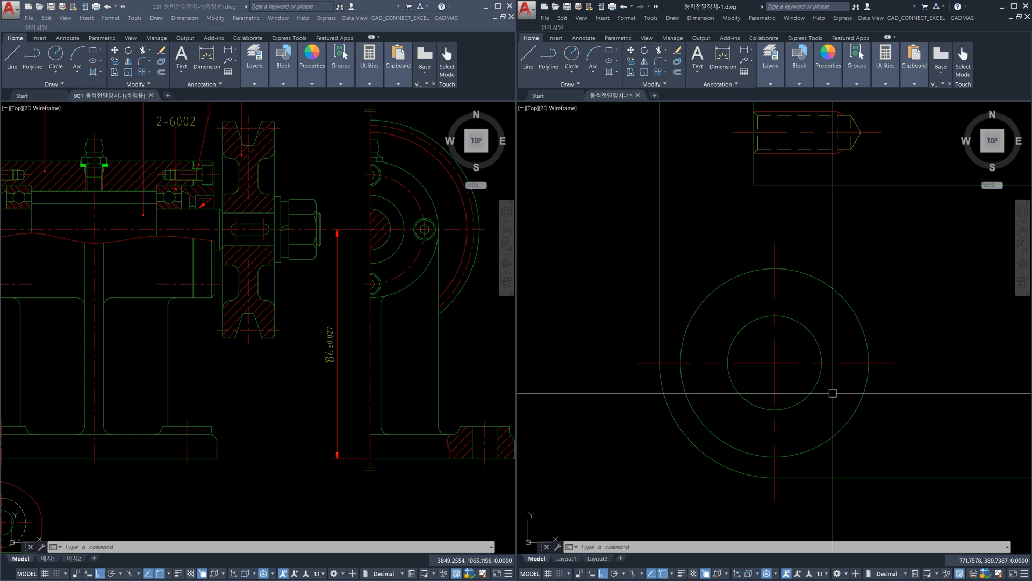
Step: Examine the midpoints of the lower-left hole's two hand-stretched centre lines against the hole centre
click(793, 362)
click(773, 346)
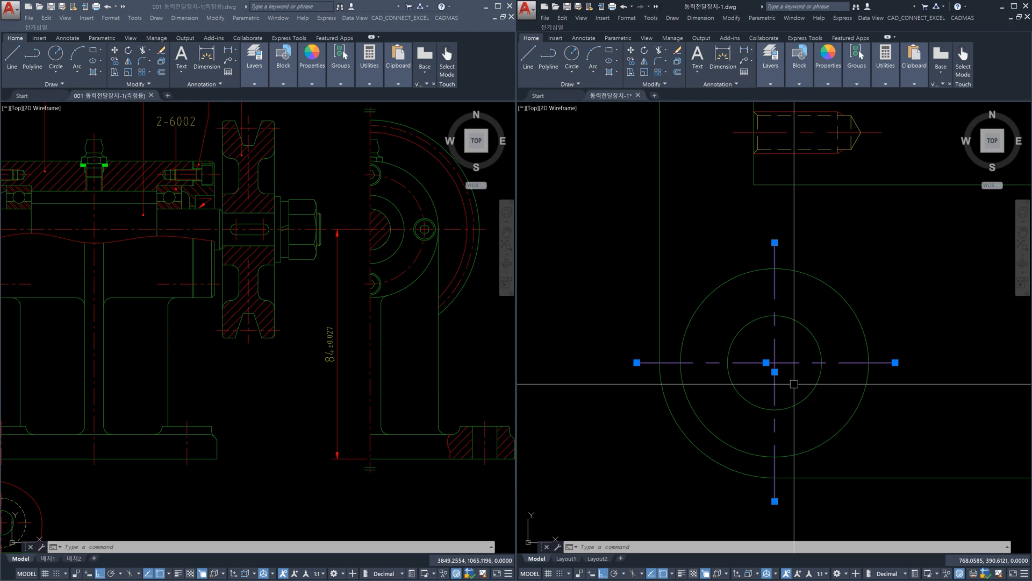
key(Escape)
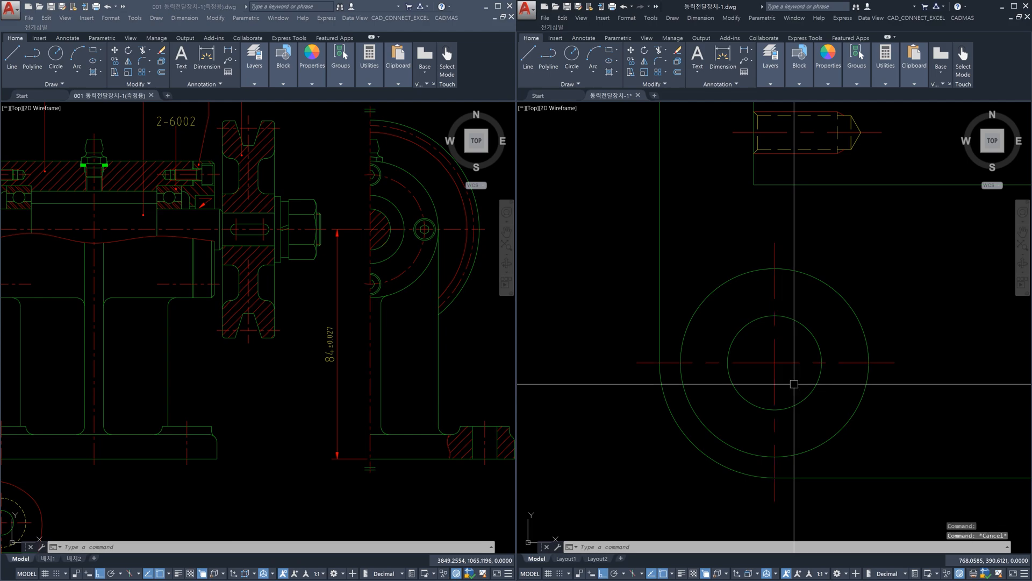
Step: Delete the lower-left hole's two hand-stretched centre lines
click(796, 383)
click(769, 355)
key(Delete)
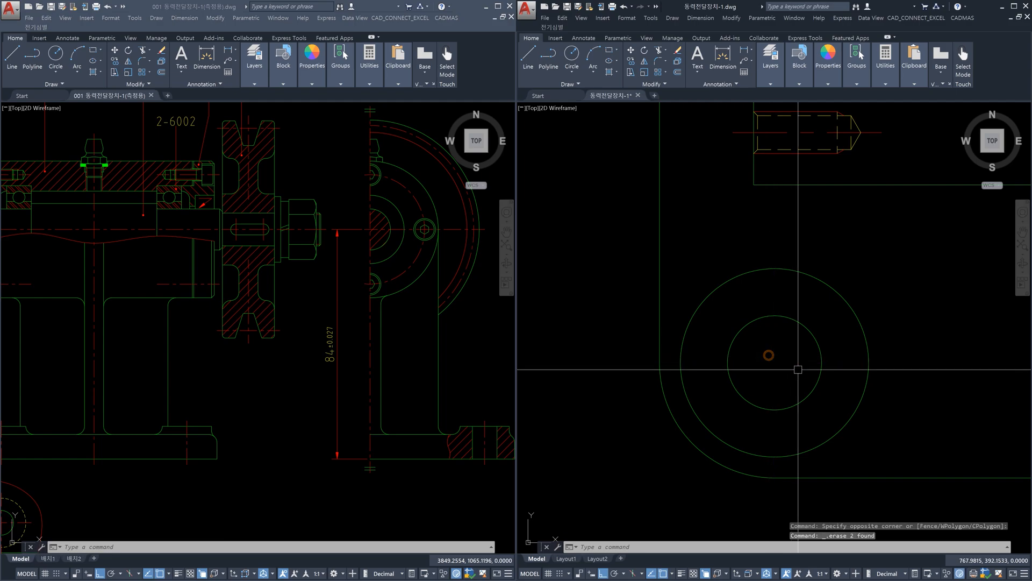
Step: Examine the midpoints of the lower-right hole's centre lines against its hole centre for comparison
scroll(881, 398, down, 6)
middle_drag(911, 401, 762, 399)
scroll(890, 388, up, 6)
click(872, 390)
click(830, 367)
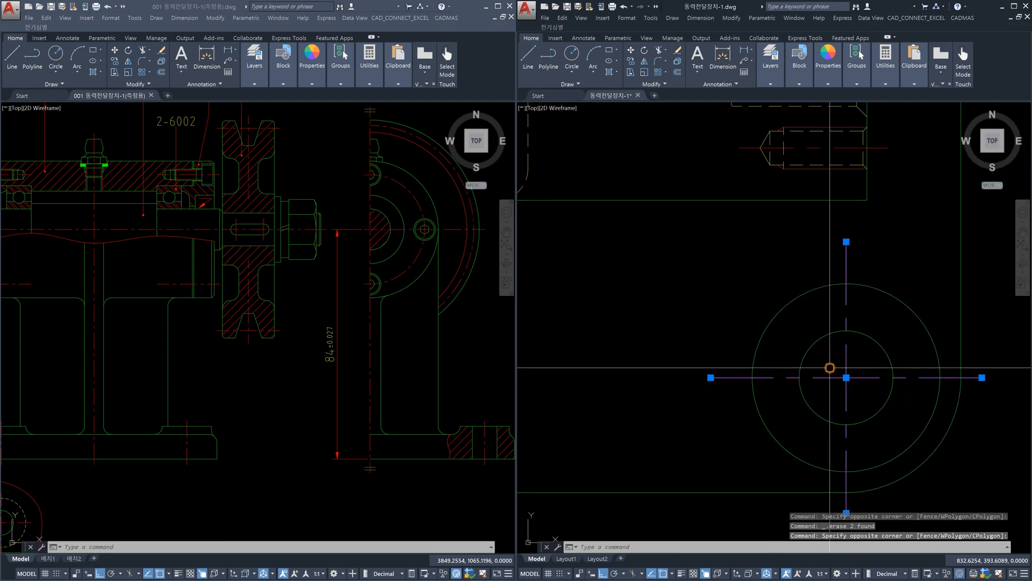
key(Escape)
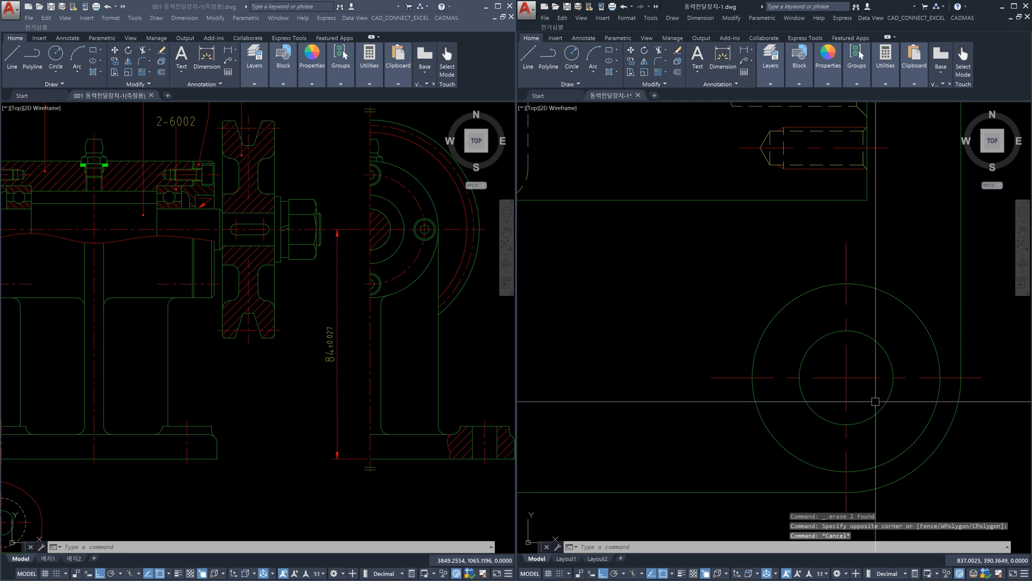
scroll(875, 401, down, 8)
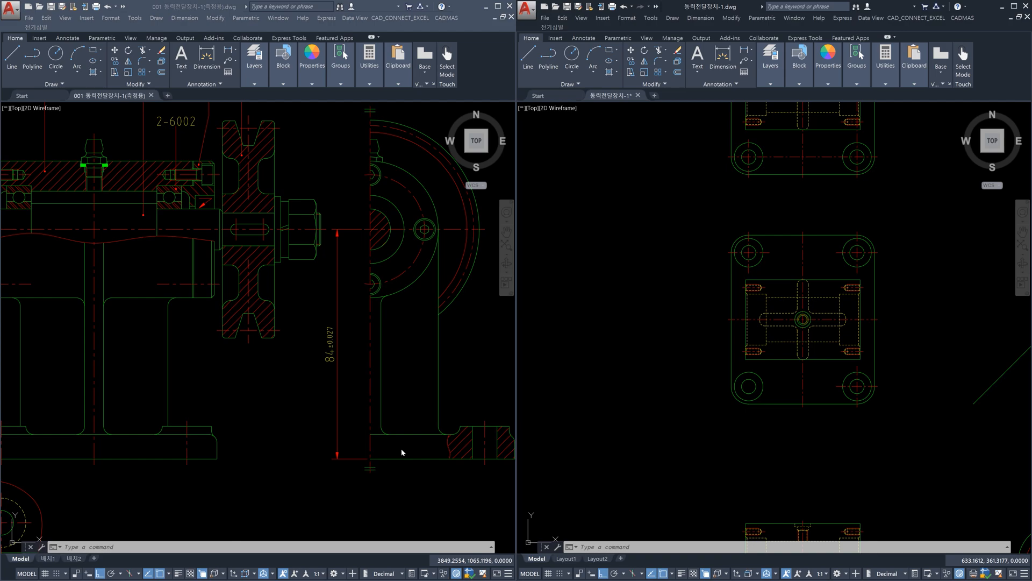
key(Escape)
key(Escape)
scroll(828, 376, up, 8)
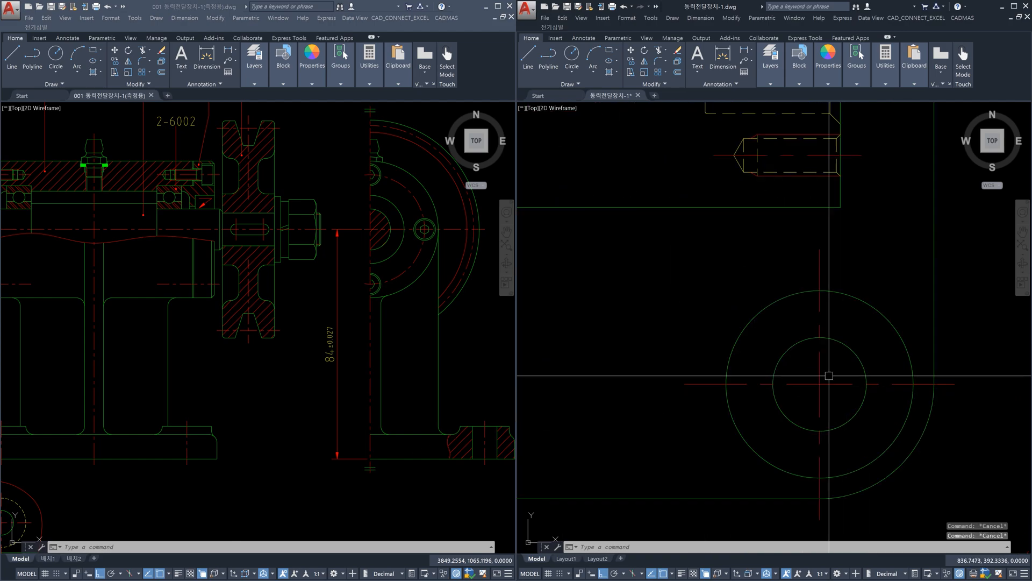
scroll(896, 412, down, 2)
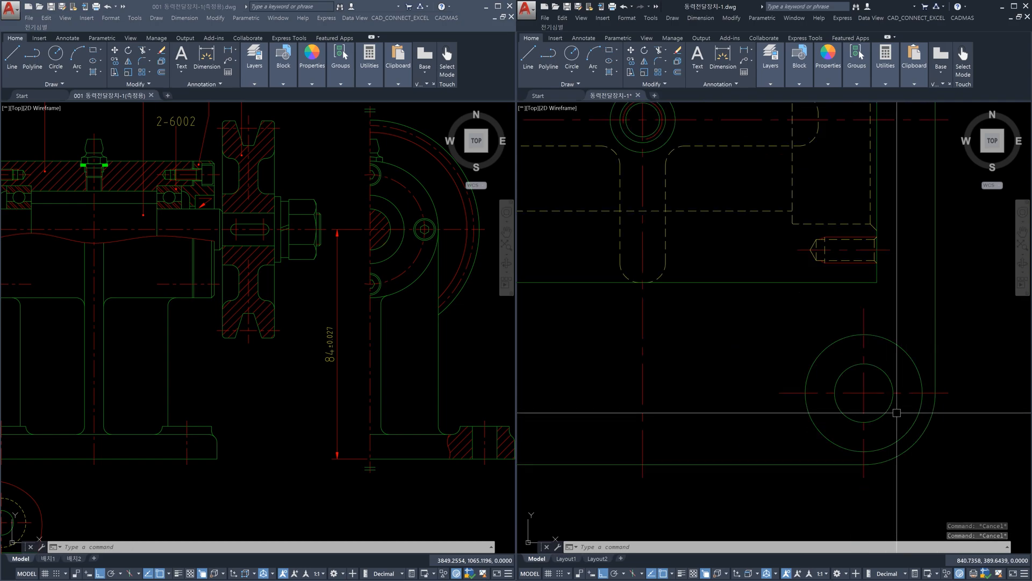
click(869, 398)
click(857, 383)
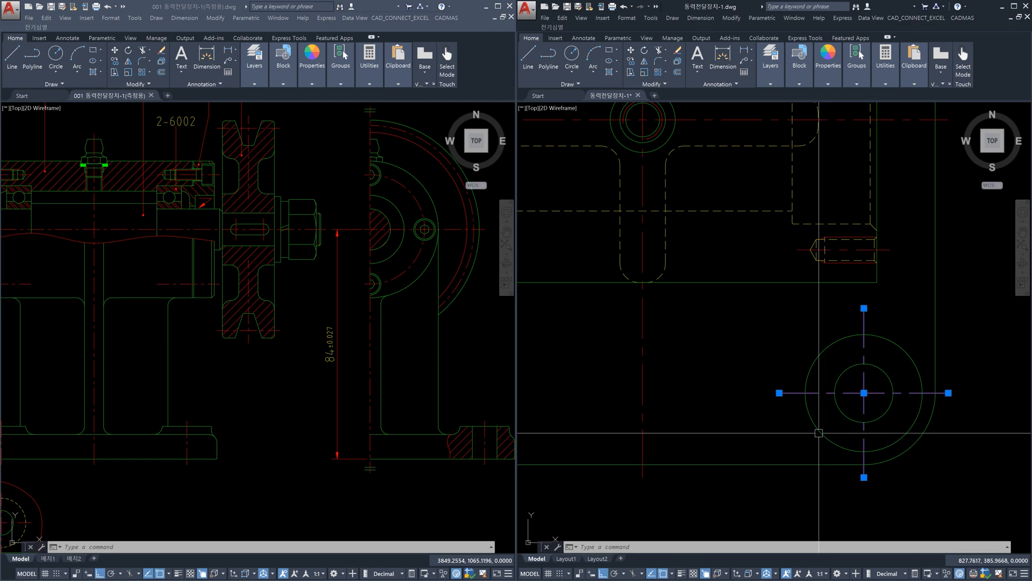
scroll(829, 445, down, 5)
key(Escape)
Step: Redraw the lower-left hole's horizontal and vertical lines between the plate's outer edges and the outer circle's opposite quadrants
scroll(658, 424, up, 5)
text(l)
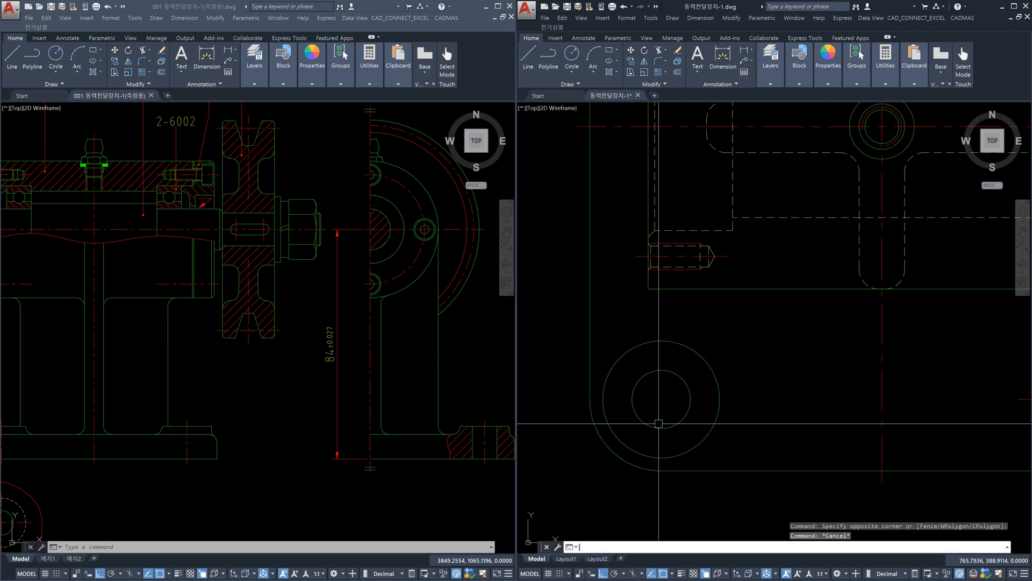
key(Return)
click(661, 399)
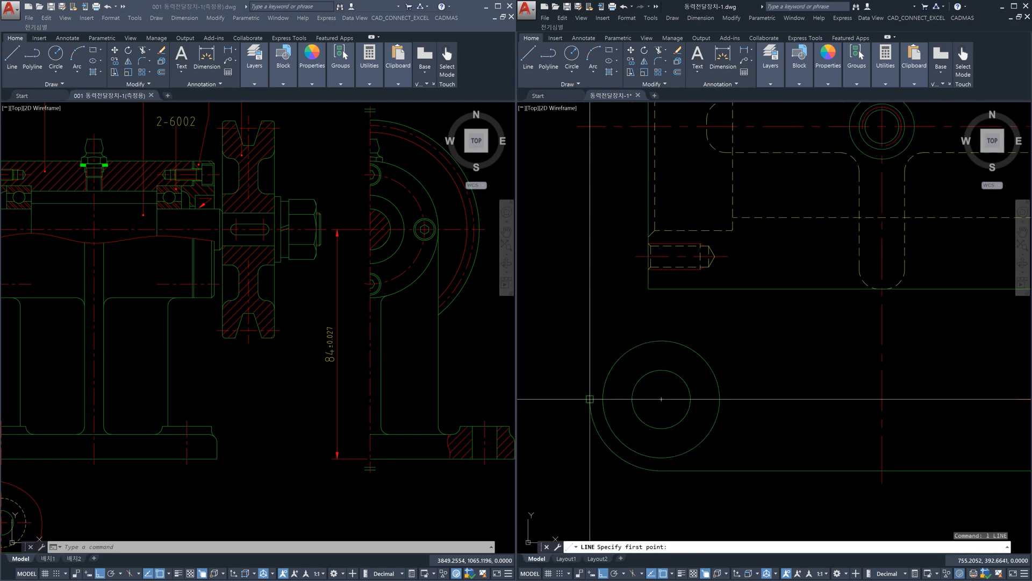
click(720, 400)
key(Escape)
key(space)
click(661, 339)
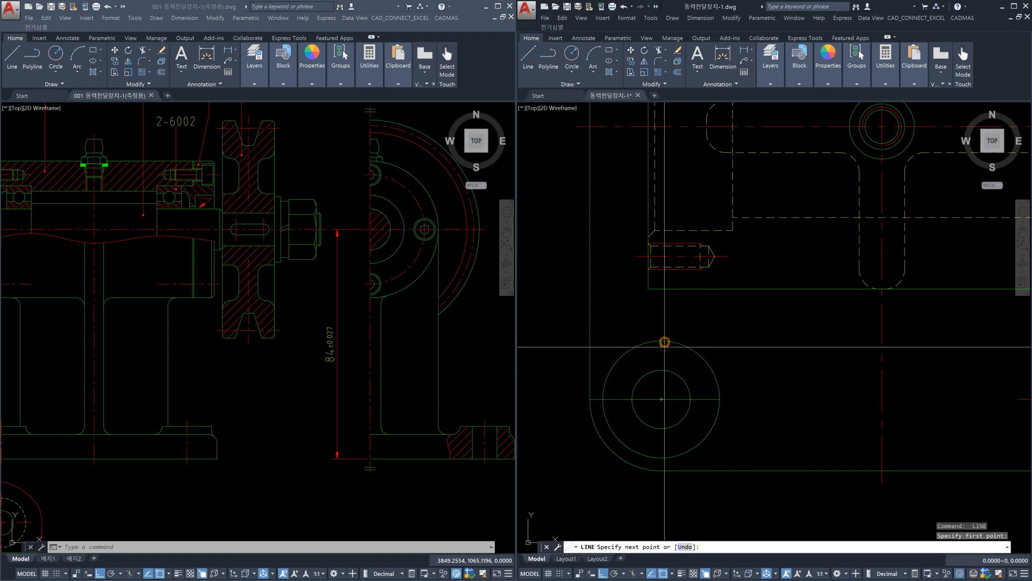
click(661, 470)
key(Escape)
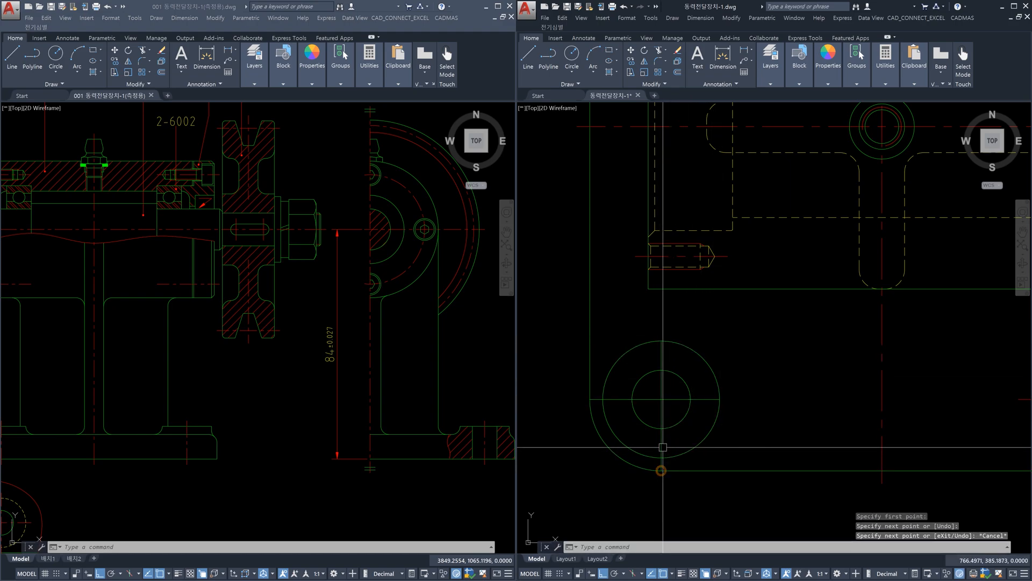
Step: Stretch the lower end of the lower-left hole's redrawn vertical line slightly below the plate's bottom edge
click(661, 445)
click(662, 471)
click(690, 487)
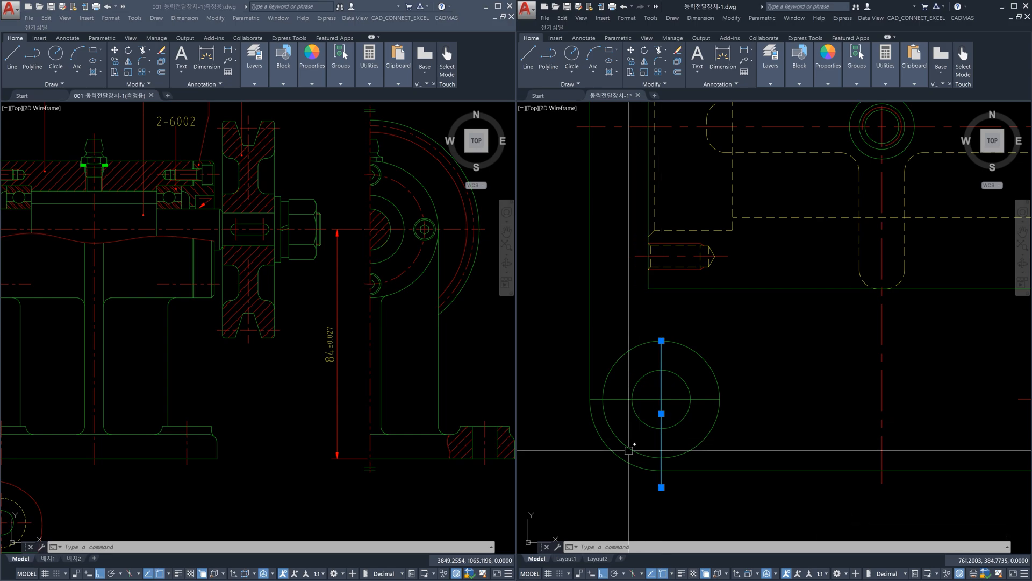
key(Escape)
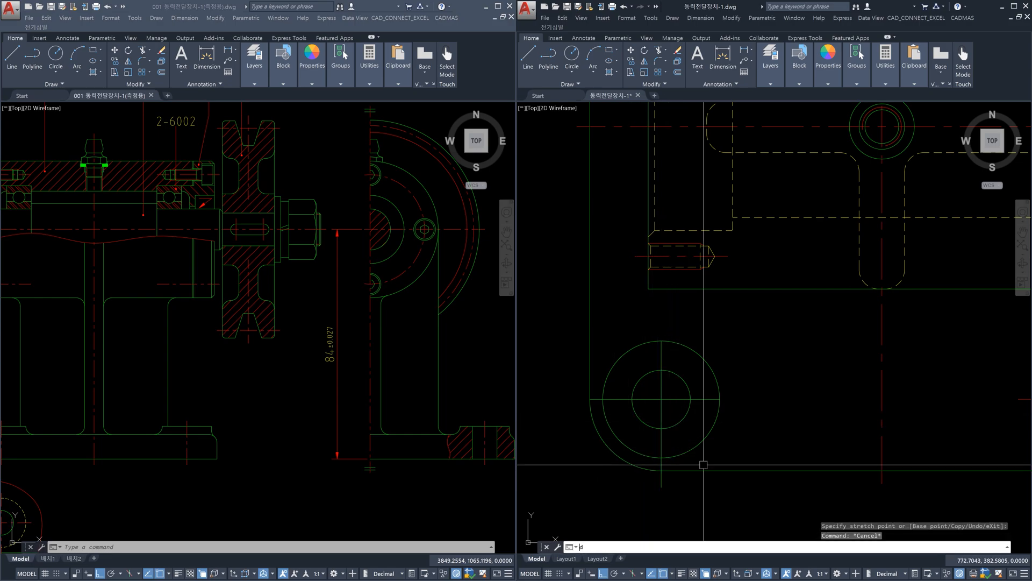
Step: Add a vertical linear dimension from the plate's bottom edge to the midpoint of the lower-left hole's stretched vertical line
text(dli)
key(Return)
scroll(703, 465, up, 2)
click(696, 479)
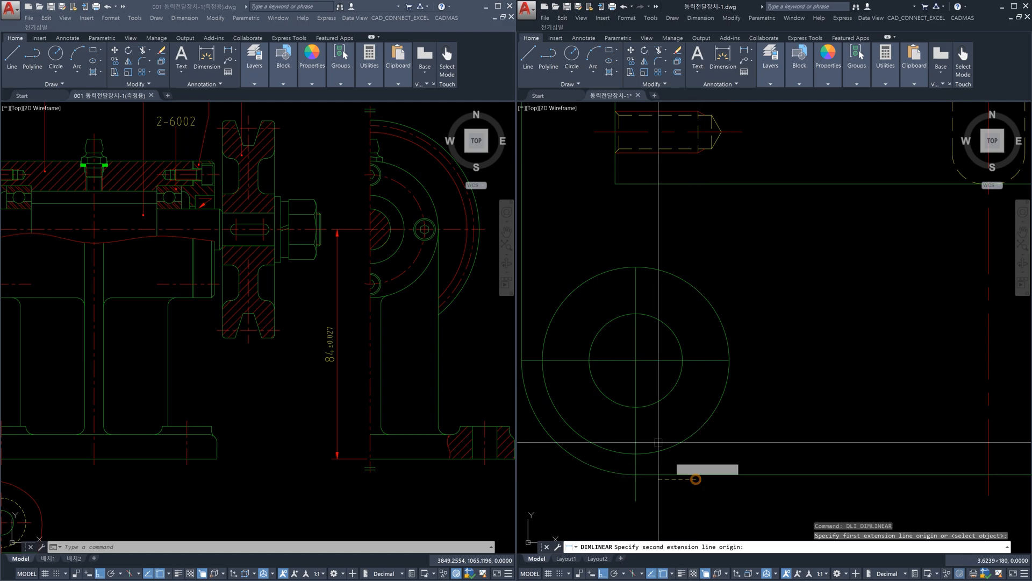
key(Escape)
key(Return)
click(644, 474)
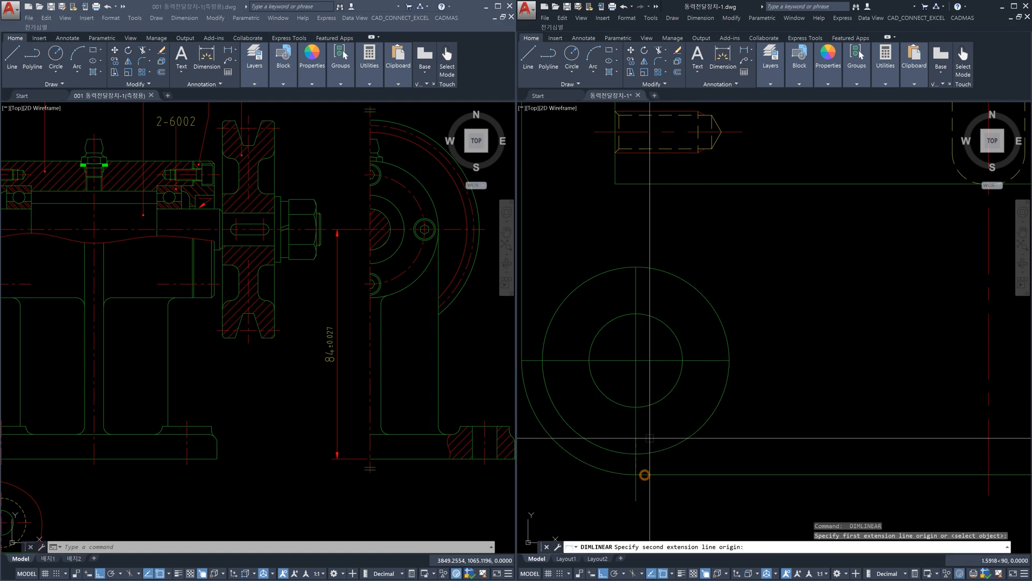
click(639, 377)
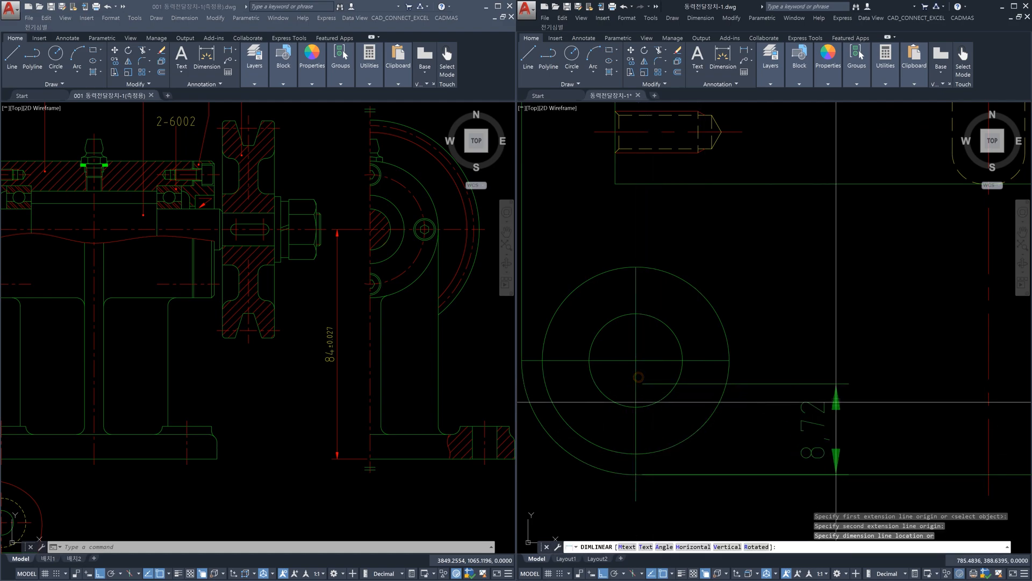
click(836, 401)
Step: Set the new linear dimension's primary unit precision to eight decimal places (0.00000000)
click(794, 412)
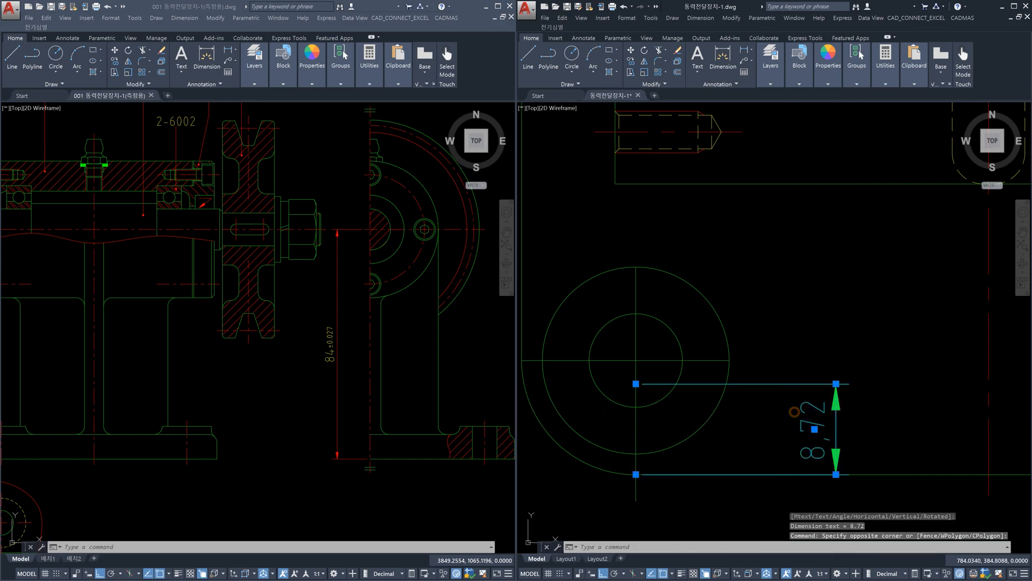
key(ctrl+1)
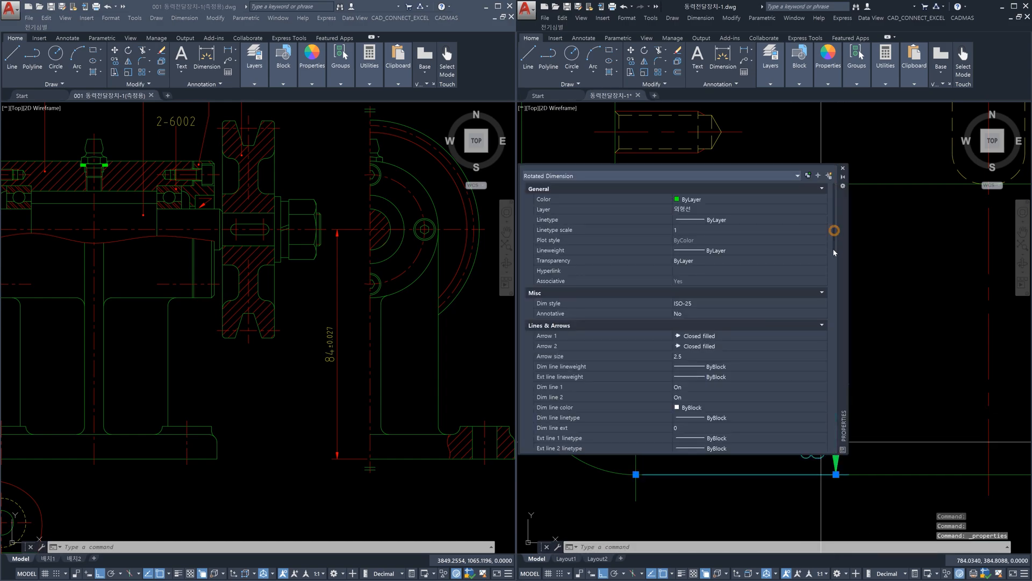
drag(833, 249, 835, 427)
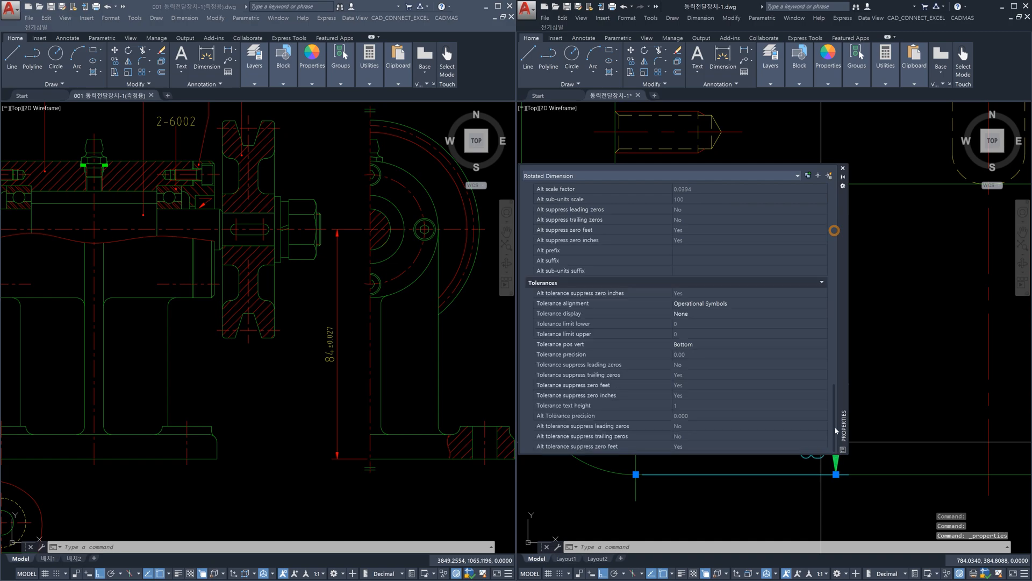
click(834, 294)
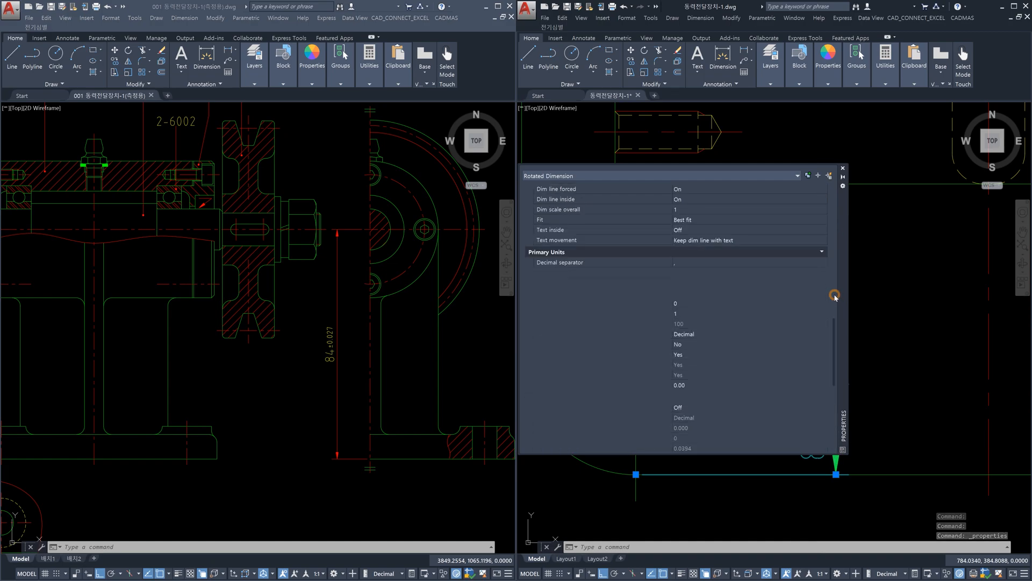
click(711, 384)
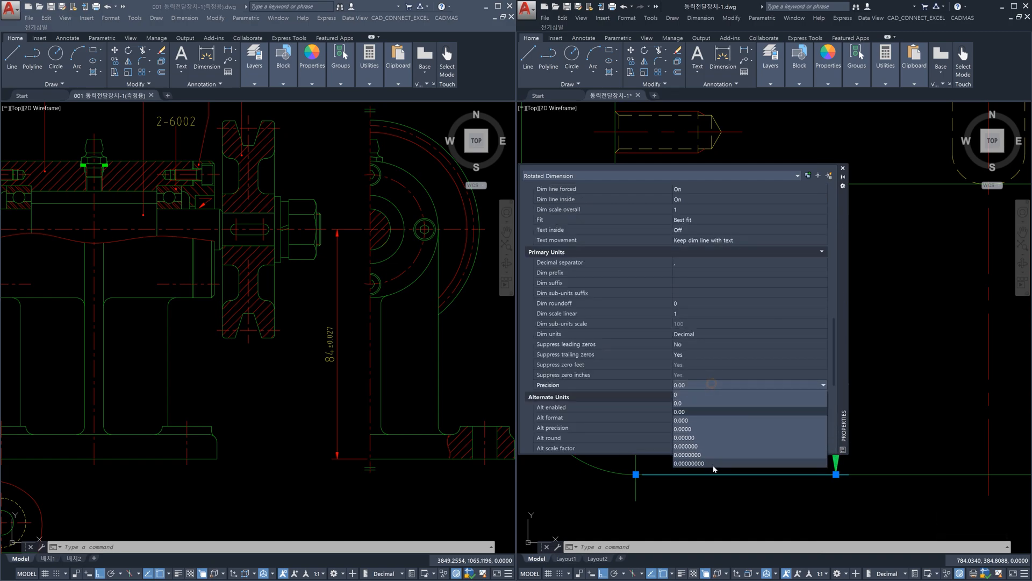
click(705, 463)
click(843, 168)
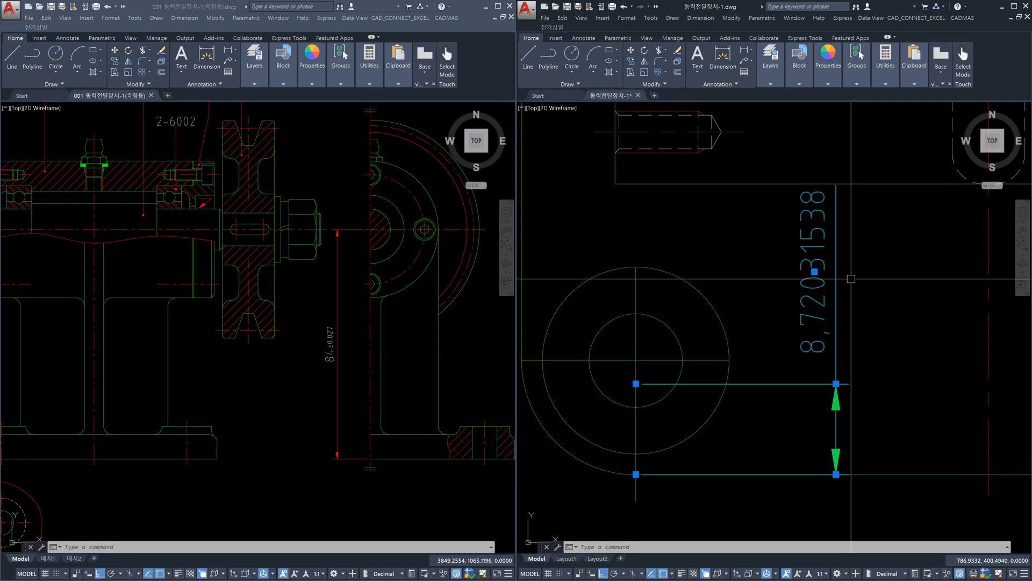
key(Escape)
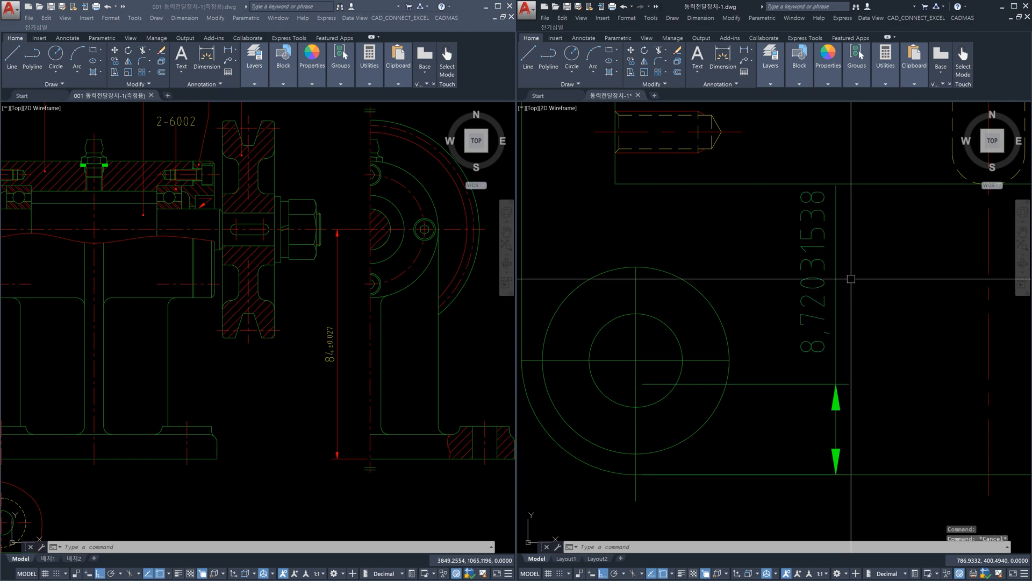
Step: Delete the eight-decimal linear dimension beside the lower-left hole
click(876, 408)
click(806, 363)
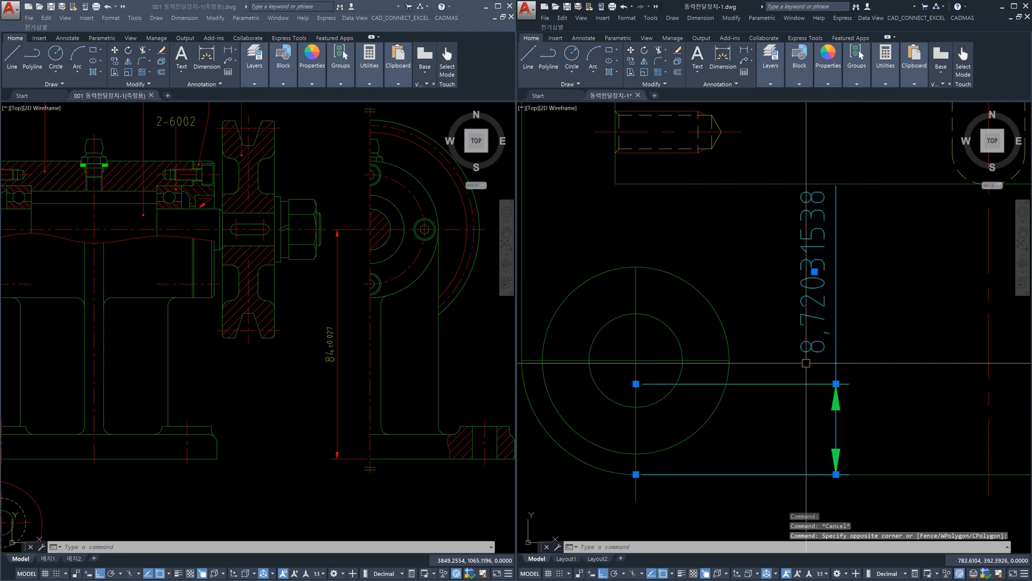
key(Delete)
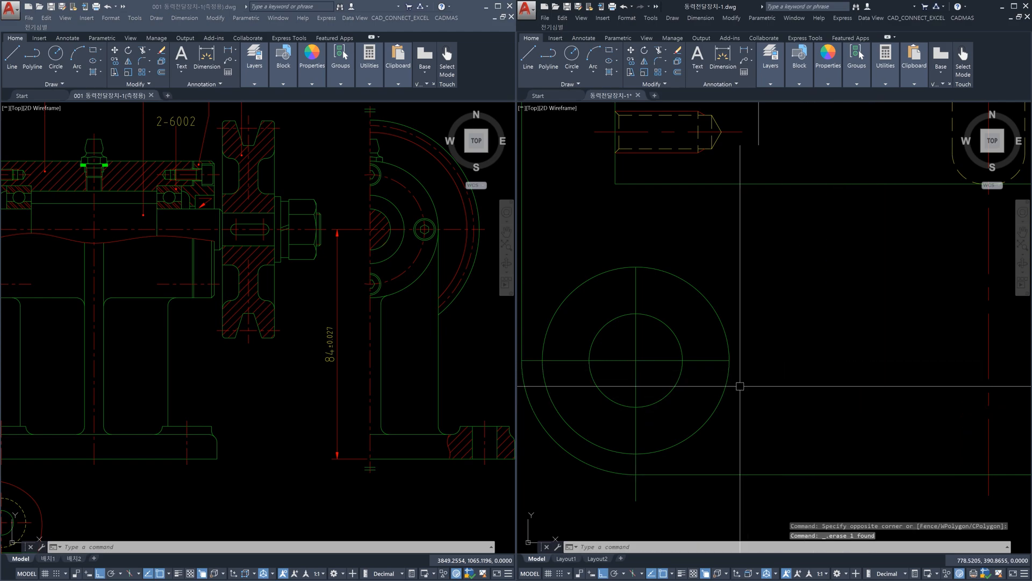
Step: Delete the lower-left hole's redrawn horizontal and vertical lines
click(660, 373)
click(621, 337)
key(Delete)
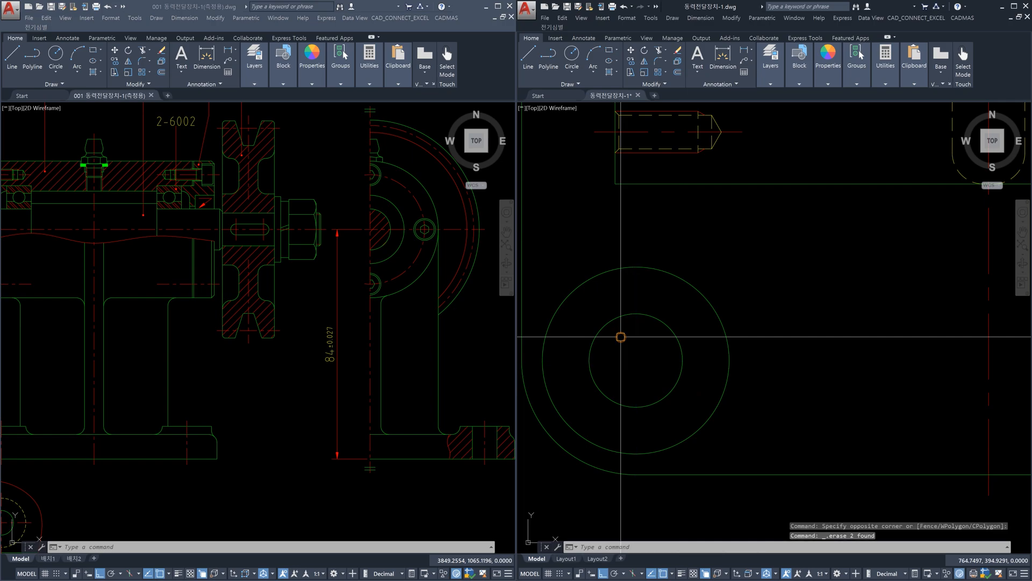
Step: Examine whether the lower-right hole's circle centre coincides with the midpoint of its horizontal centre line
scroll(625, 336, down, 6)
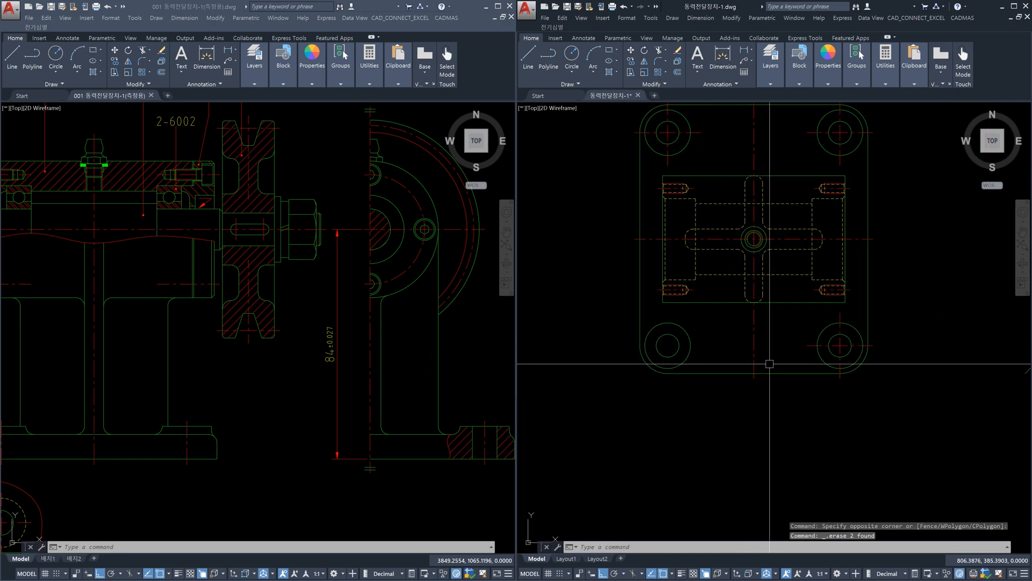
scroll(770, 364, up, 2)
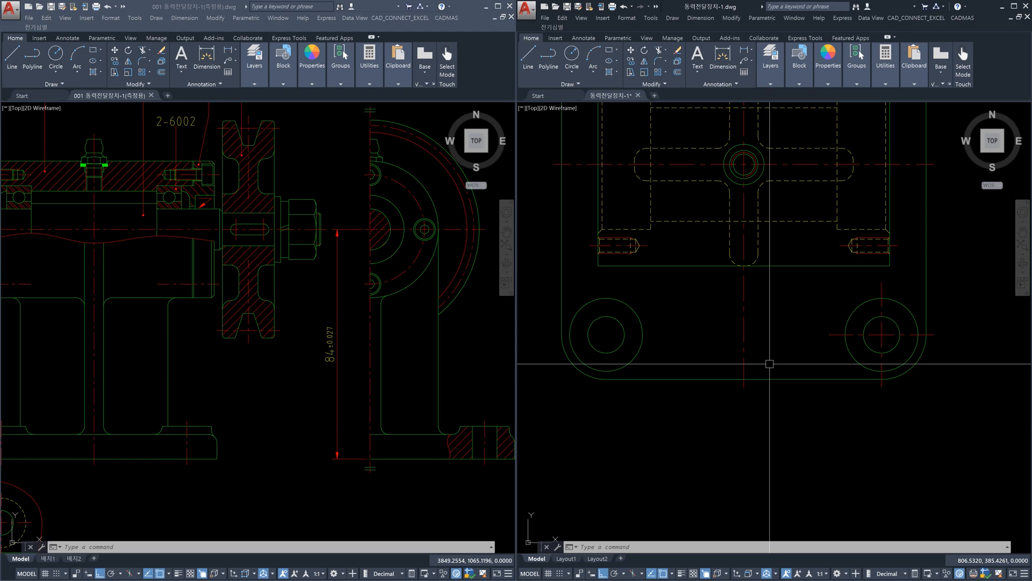
scroll(947, 328, up, 3)
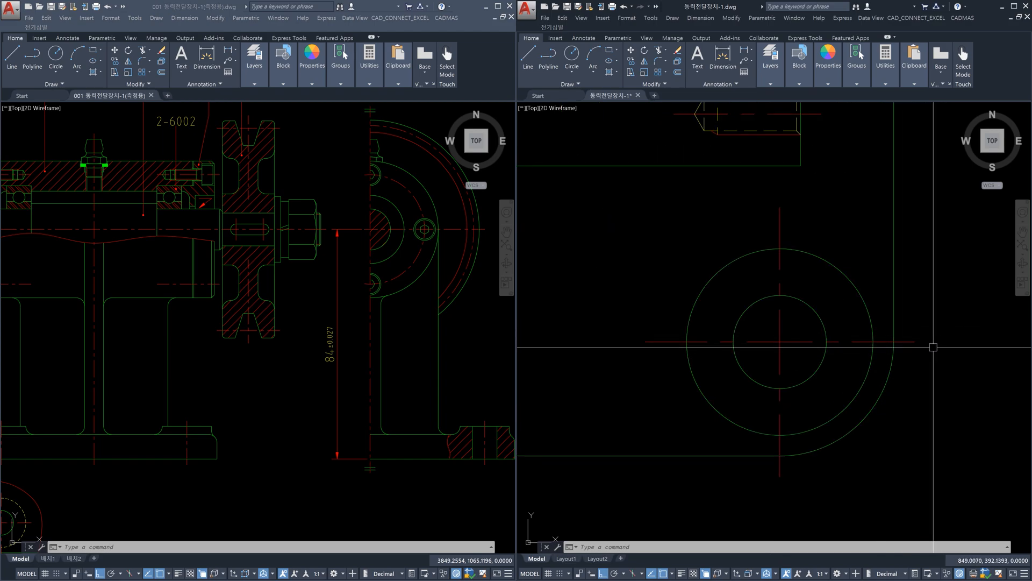
click(826, 381)
click(806, 370)
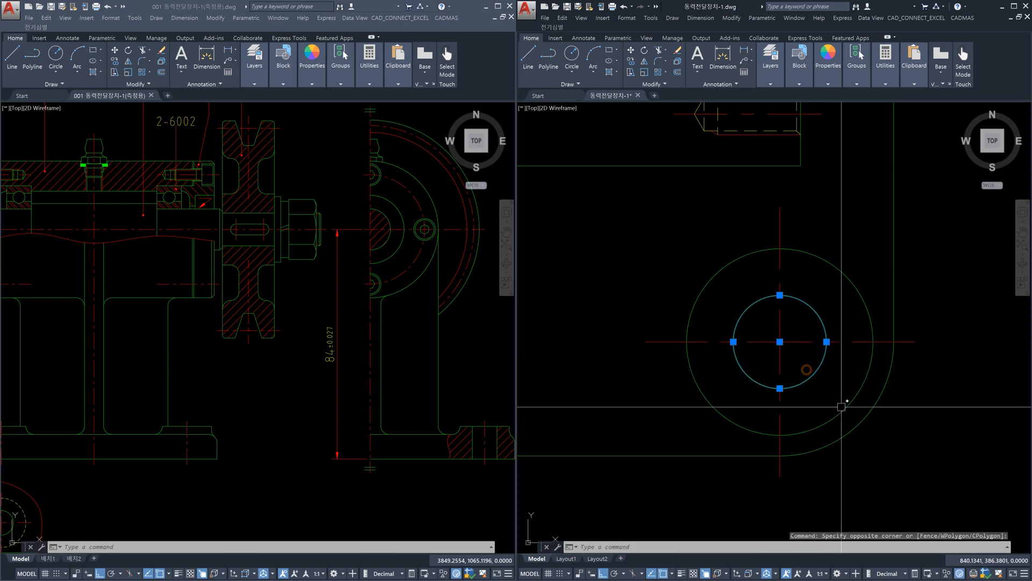
key(Escape)
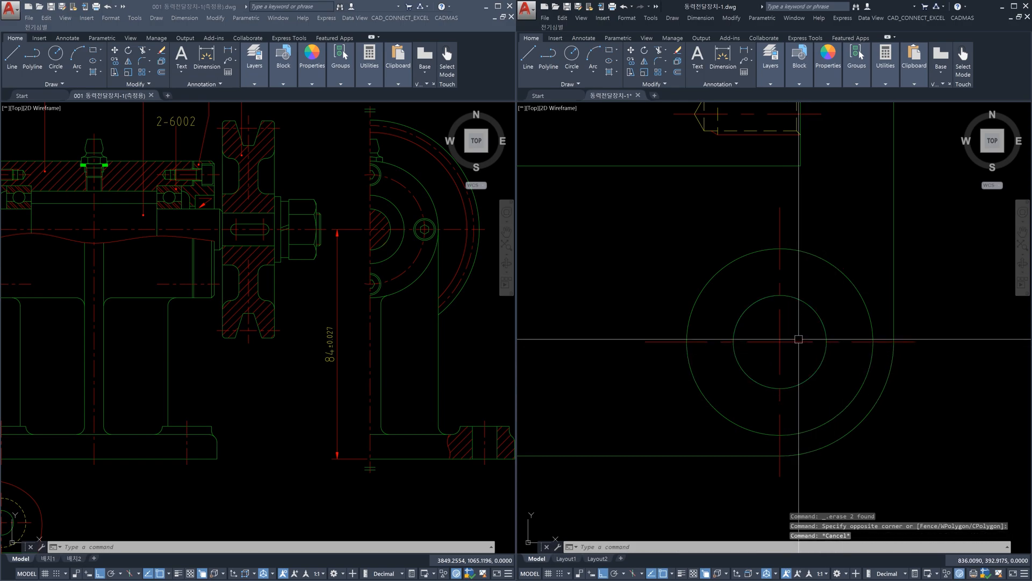
click(794, 342)
click(781, 349)
key(Escape)
click(802, 342)
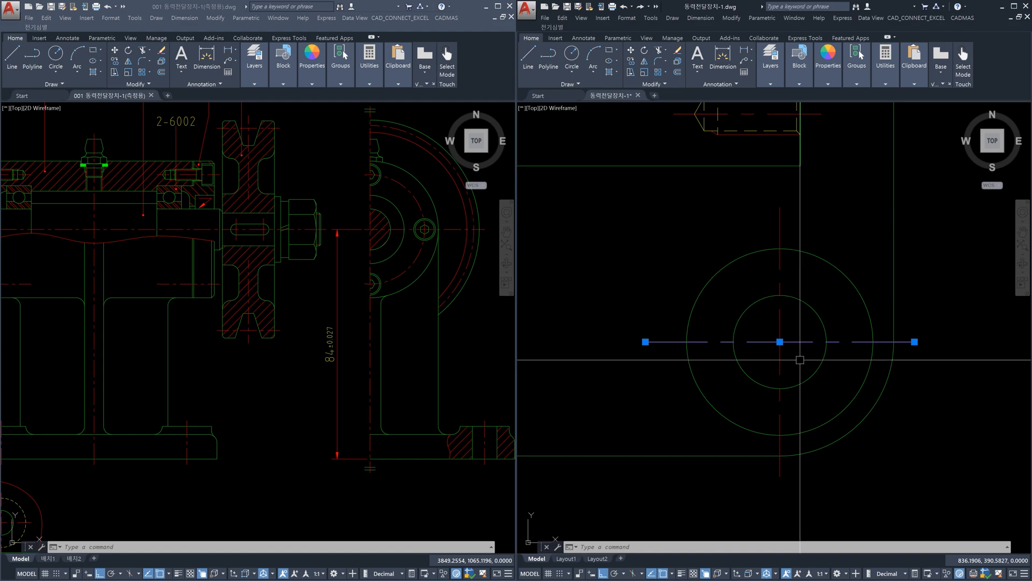
key(Escape)
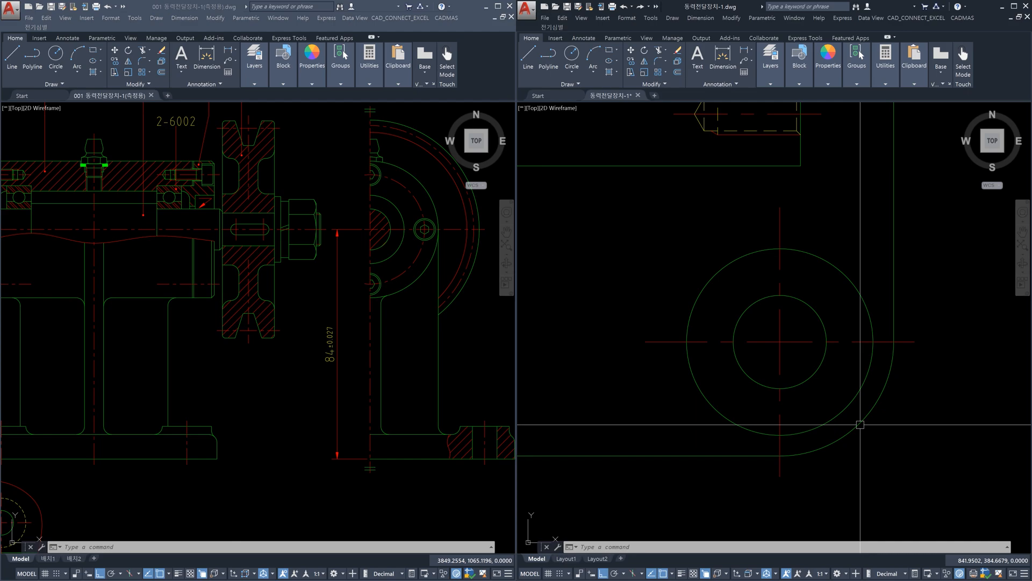
Step: Copy the lower-right hole's two centre lines from its centre to the lower-left hole's centre
scroll(860, 425, down, 4)
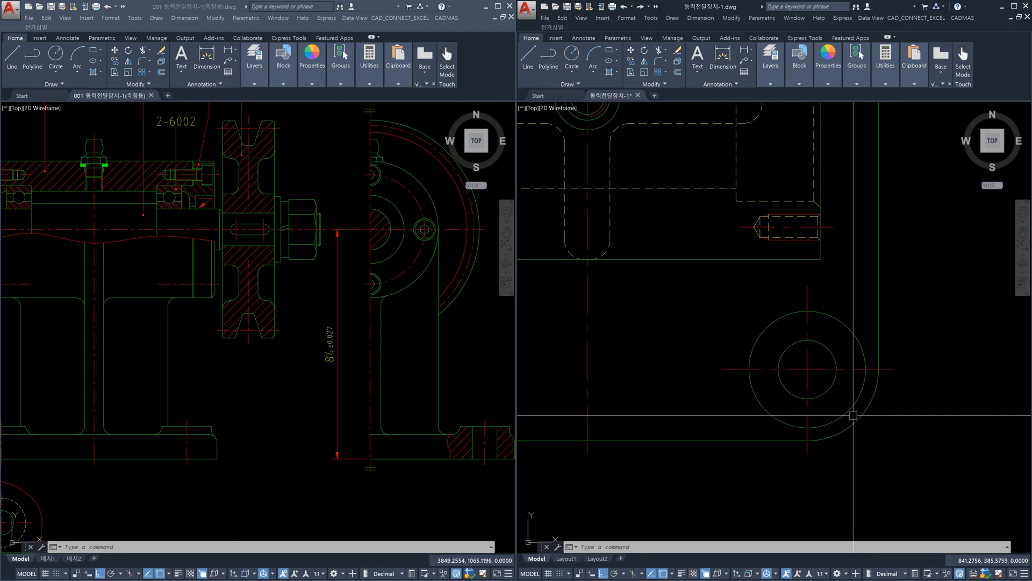
scroll(855, 421, up, 3)
middle_drag(855, 421, 898, 439)
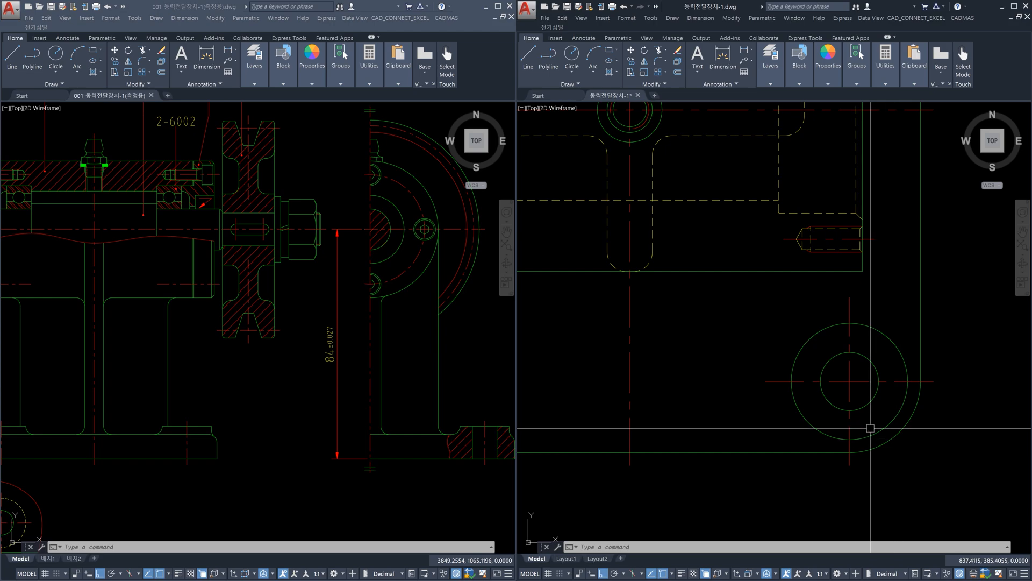
text(c)
key(Return)
click(861, 392)
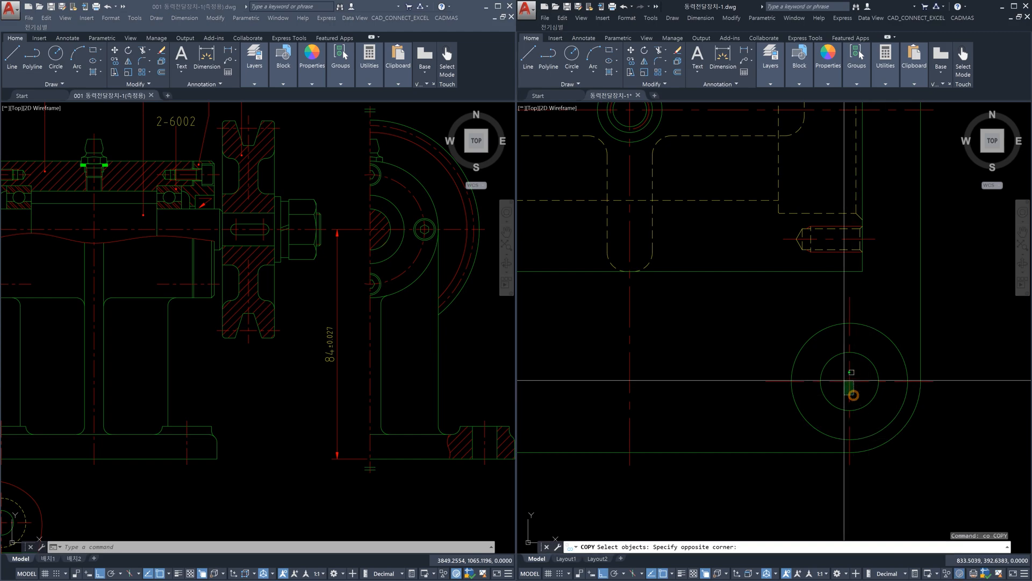
click(841, 378)
key(Return)
scroll(850, 384, down, 3)
click(857, 388)
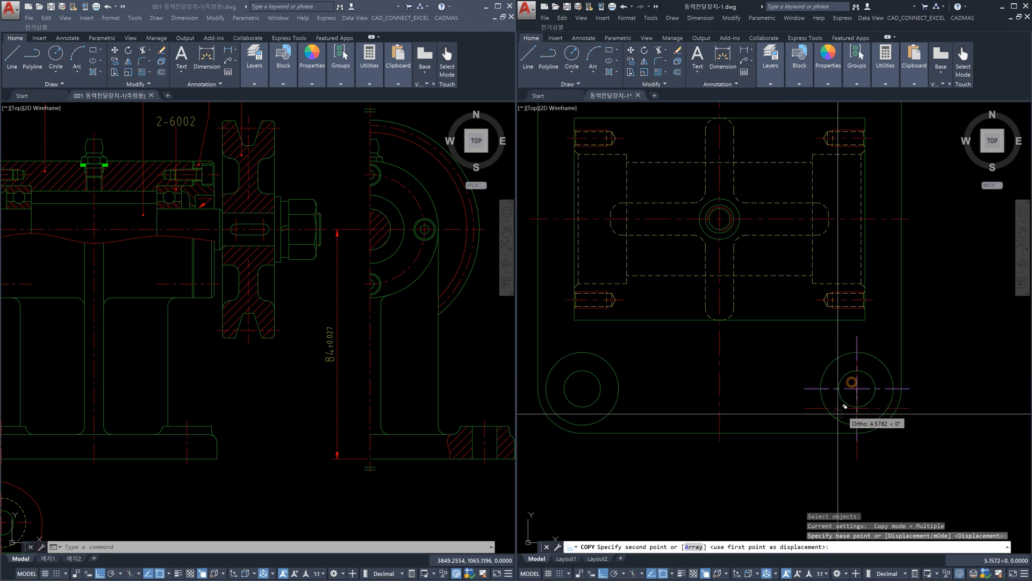
click(583, 388)
key(Escape)
Step: Examine the ends and shared midpoint of the lower-right hole's two centre lines
scroll(747, 422, down, 5)
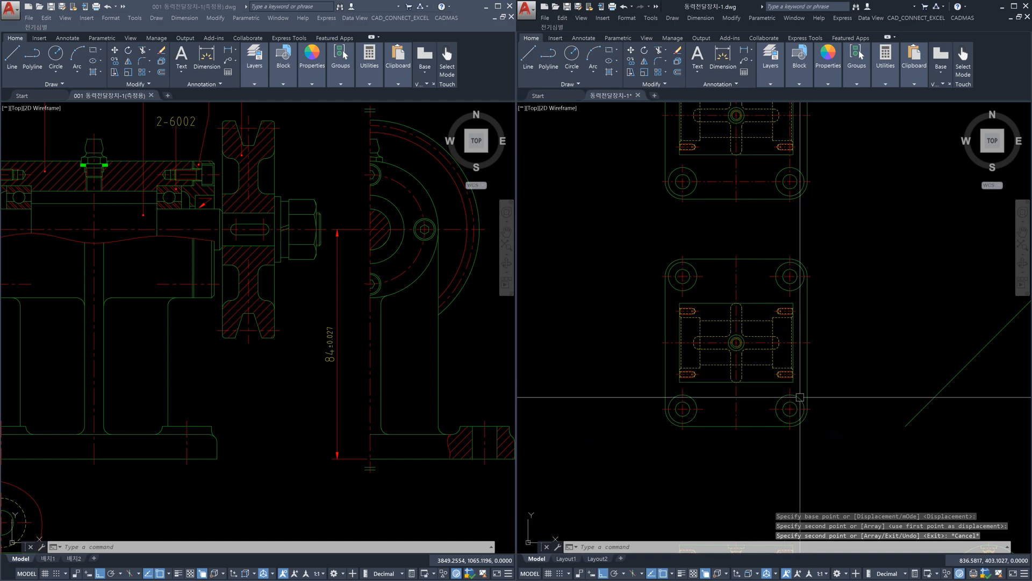
scroll(792, 409, up, 2)
scroll(792, 410, up, 3)
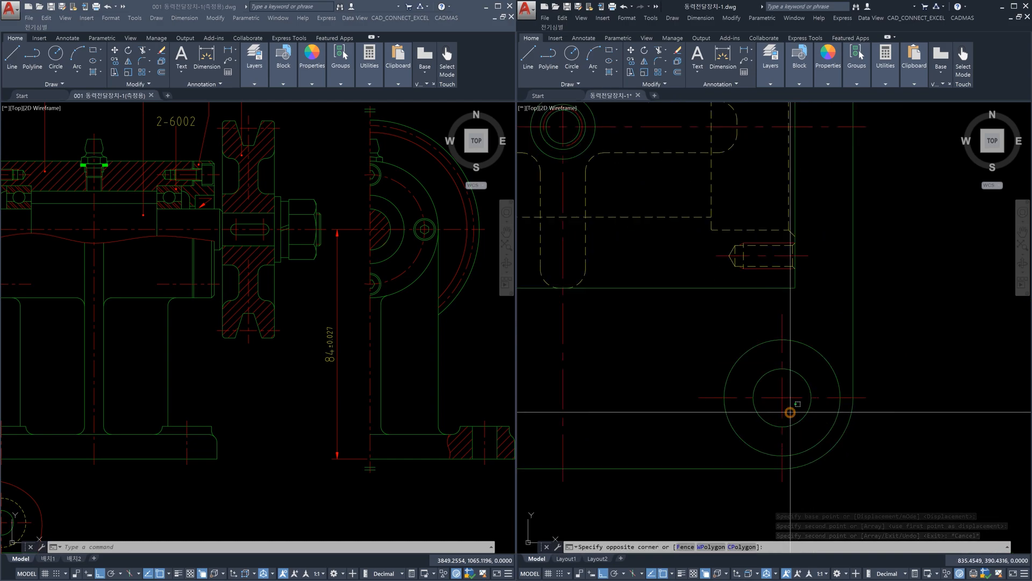
click(783, 400)
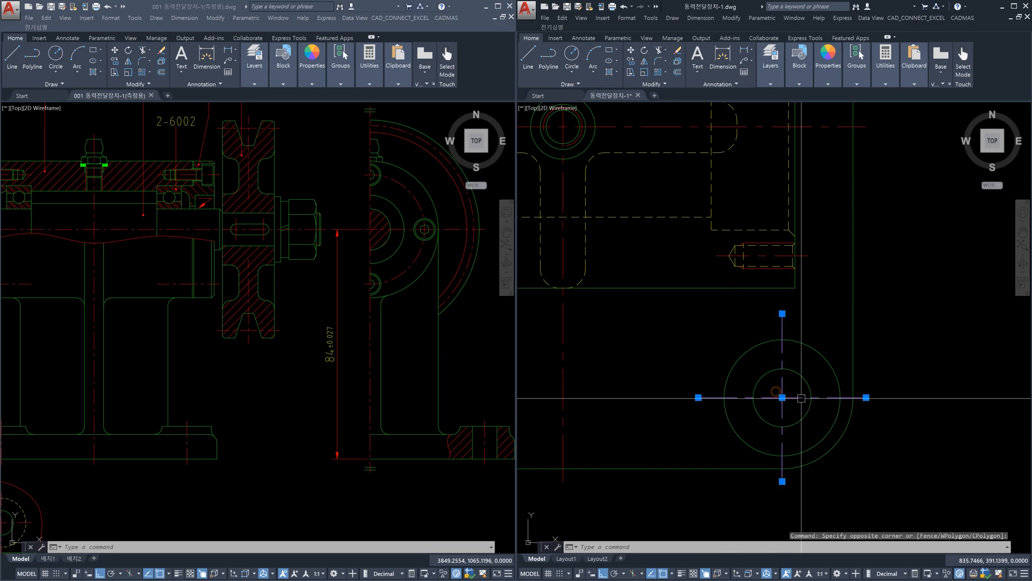
click(780, 394)
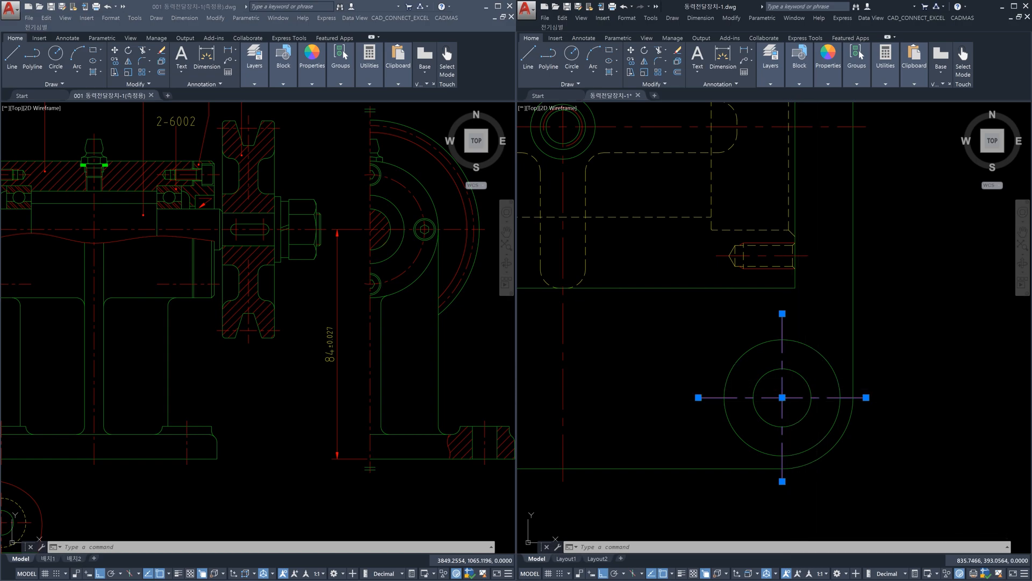
key(Escape)
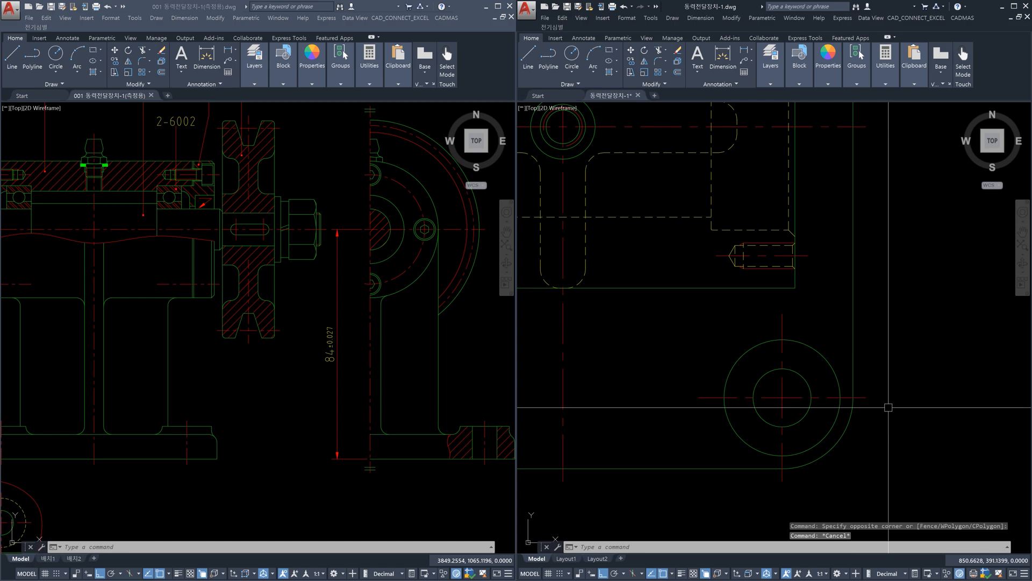
scroll(889, 407, down, 4)
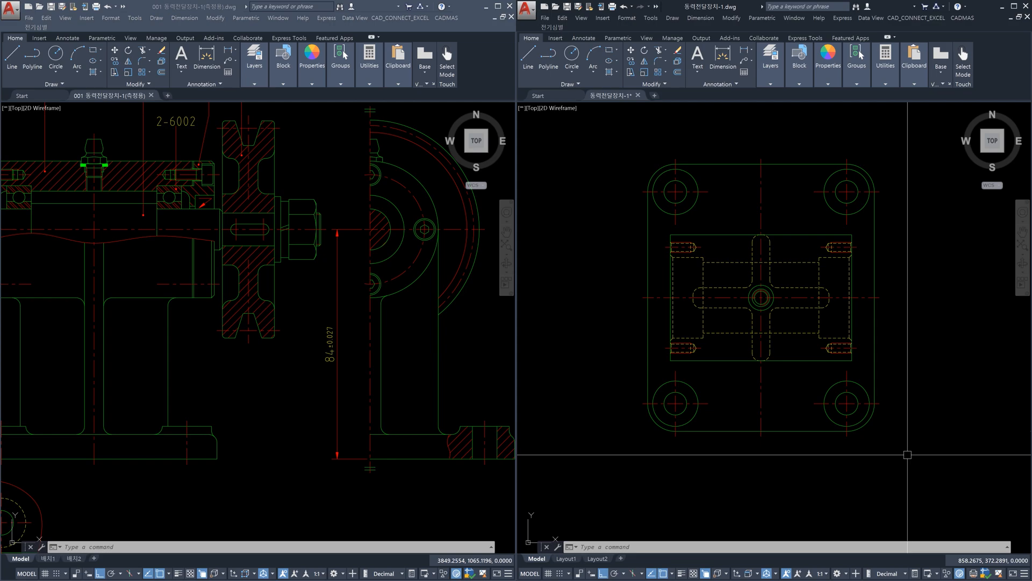
key(Escape)
key(Escape)
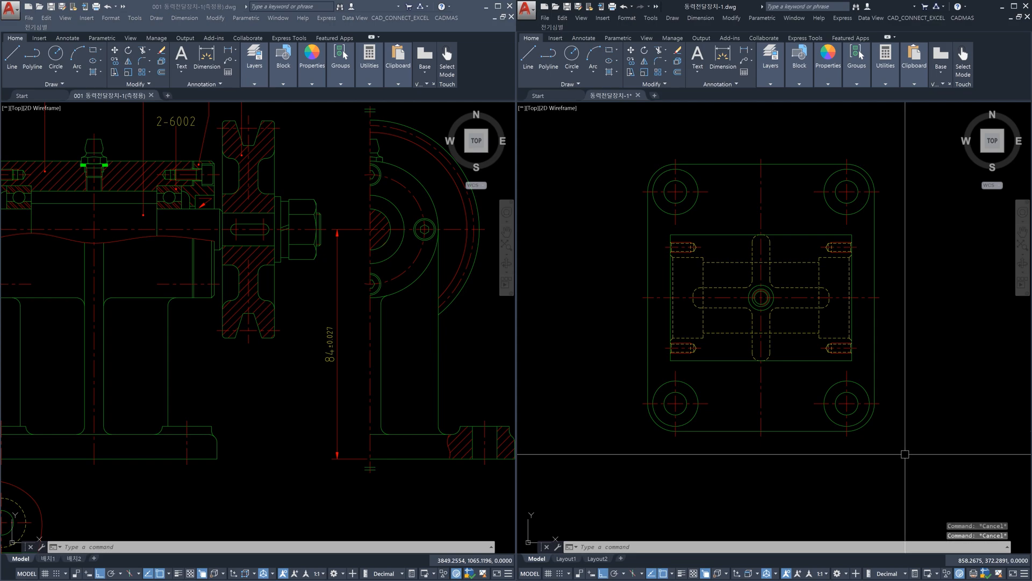
Step: Examine the vertical dashed rib's rounded lower end, checking its two corner arcs, the short segment between them and the solid outline
scroll(767, 369, up, 4)
scroll(707, 350, up, 4)
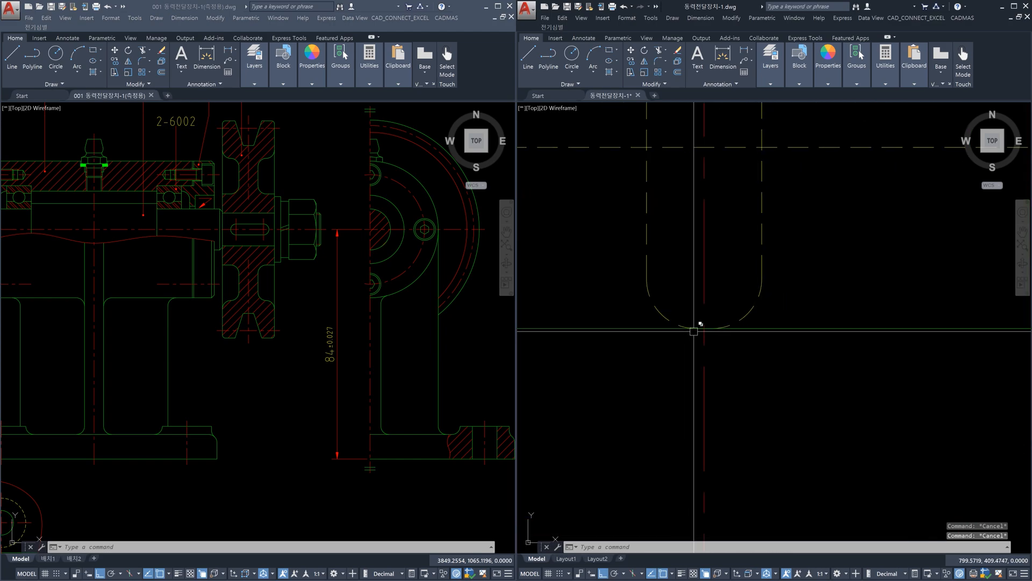
click(661, 314)
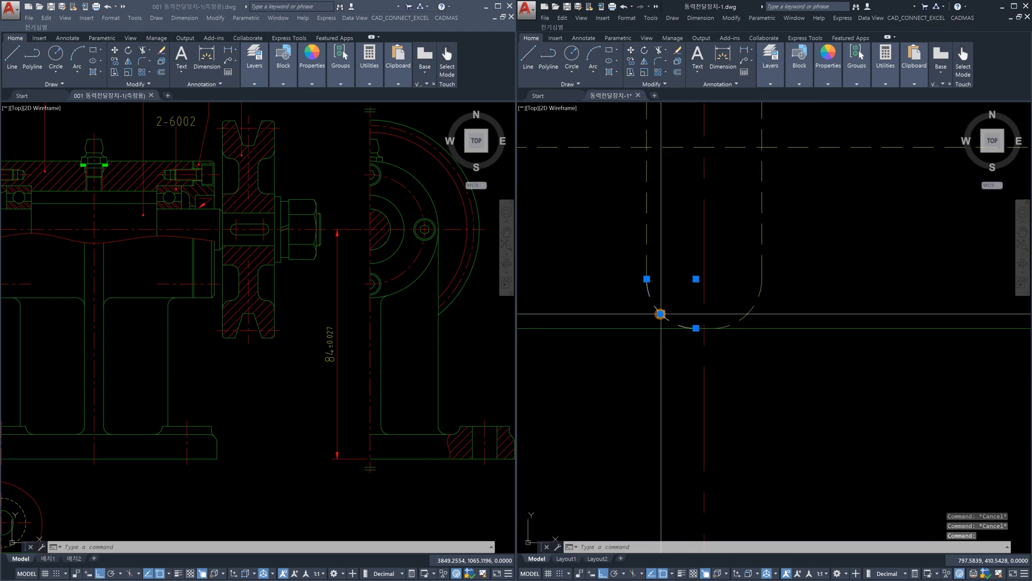
click(743, 313)
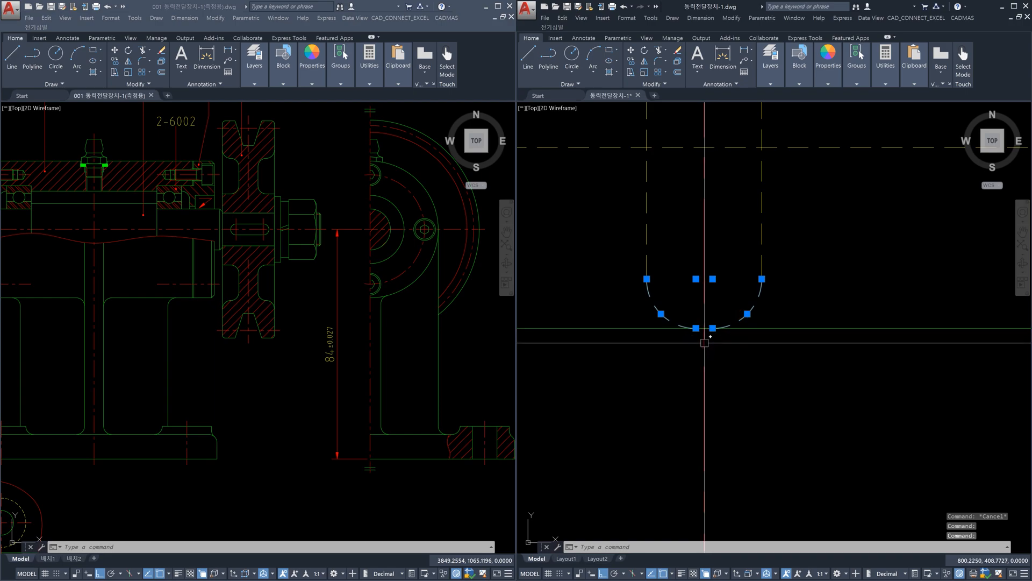
key(Escape)
click(705, 328)
click(731, 349)
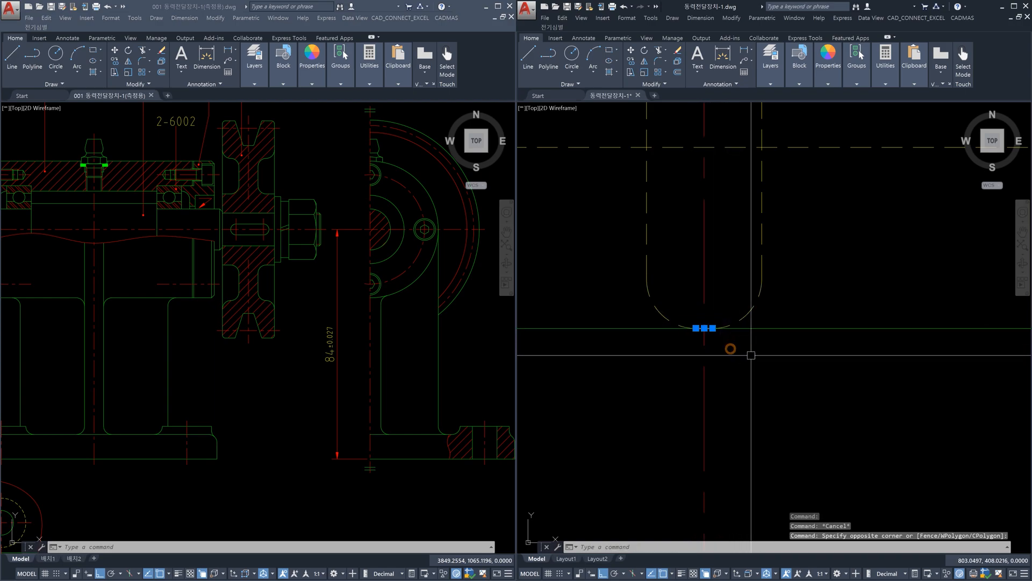
key(Escape)
click(822, 347)
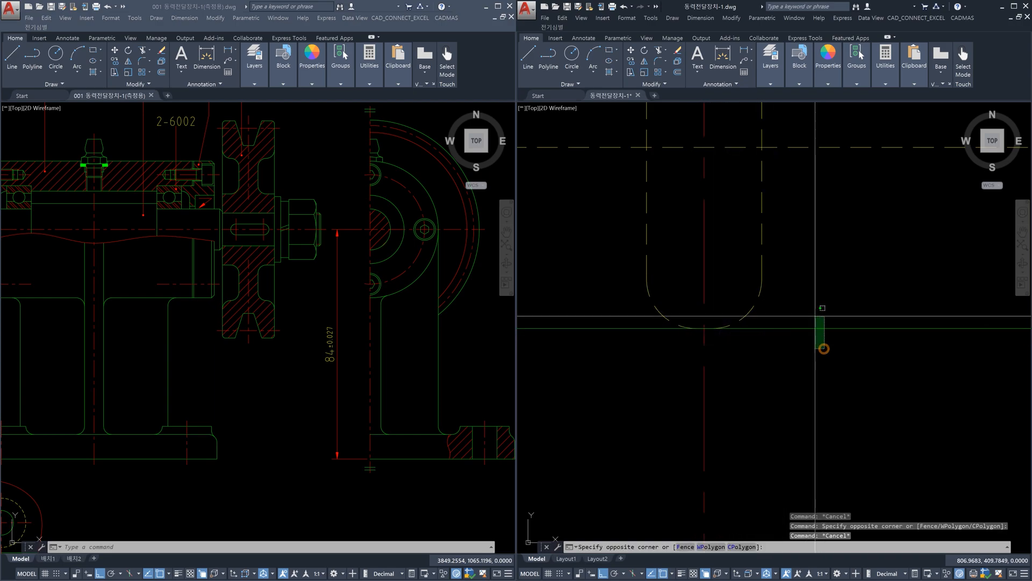
click(816, 305)
key(Escape)
scroll(809, 367, down, 6)
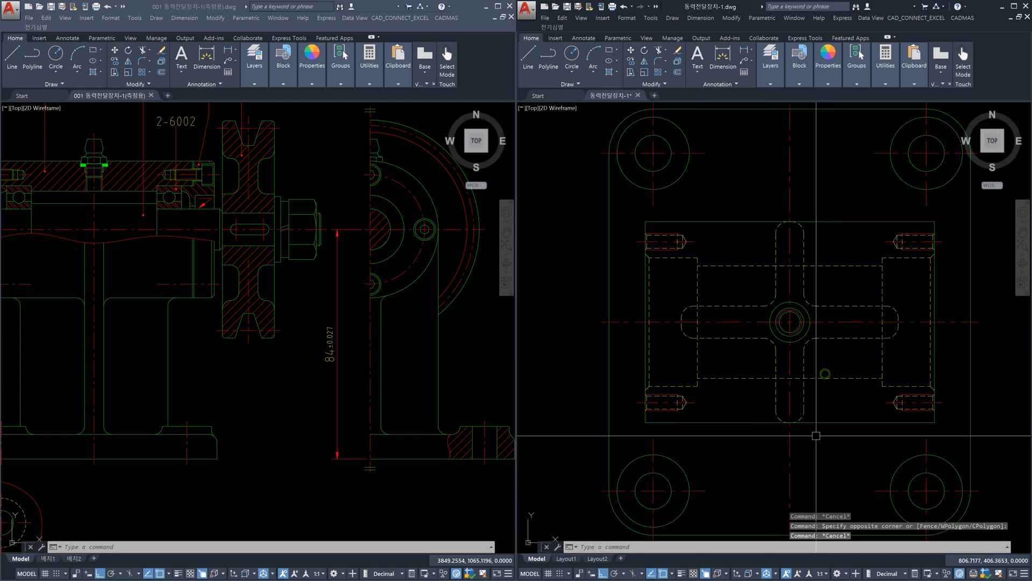
Step: Compare the short segment at the vertical rib's lower end with the solid outline it overlaps by selecting each of them
scroll(760, 422, up, 8)
click(645, 355)
click(825, 397)
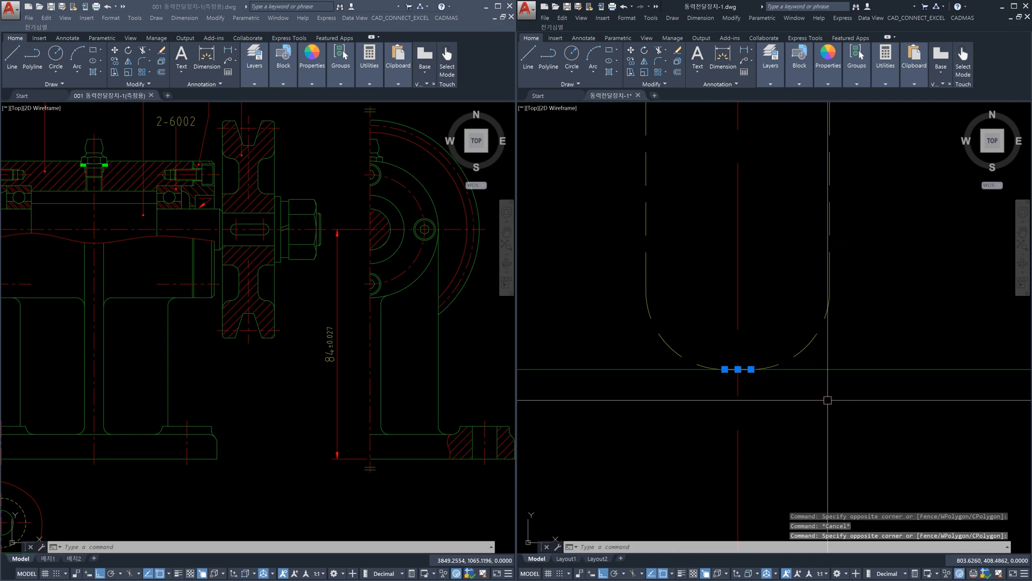
key(Escape)
click(849, 369)
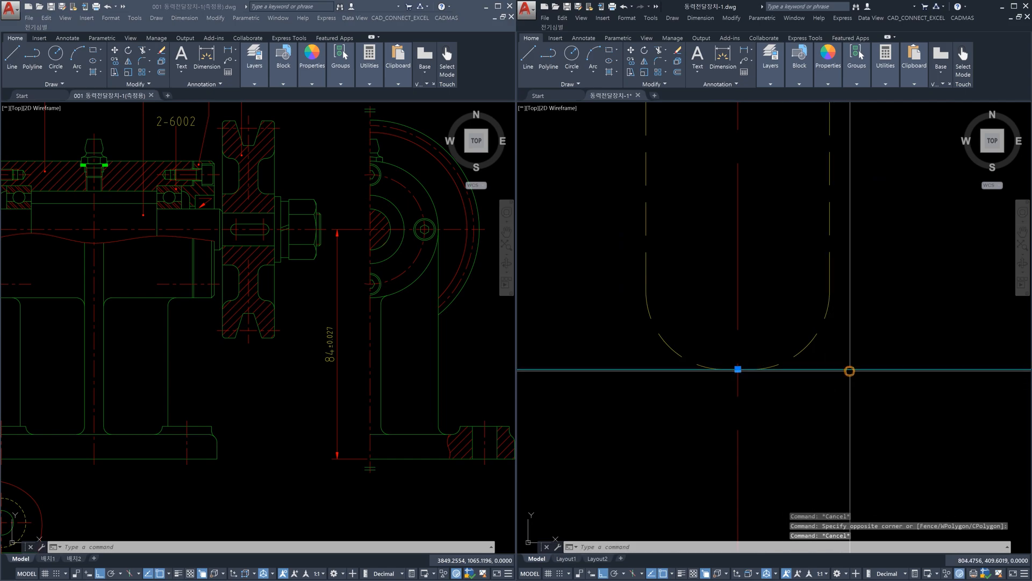
key(Escape)
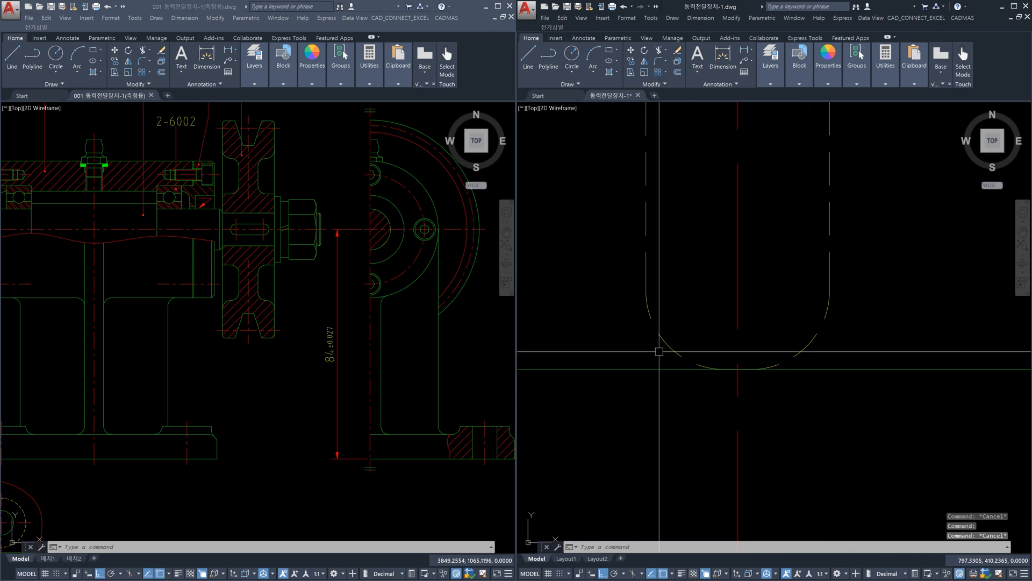
click(657, 350)
click(813, 410)
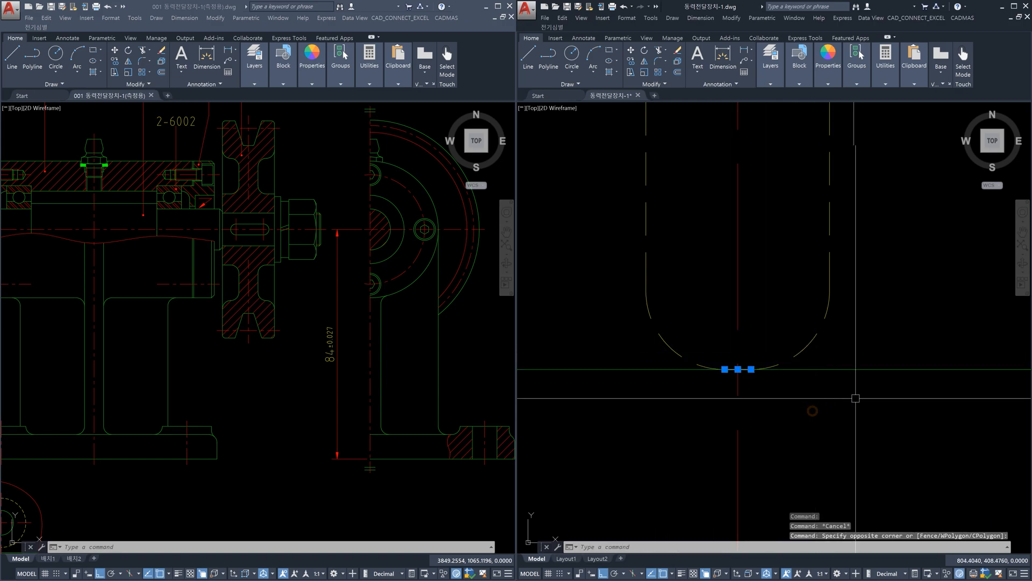
key(Escape)
click(885, 387)
click(867, 359)
click(665, 360)
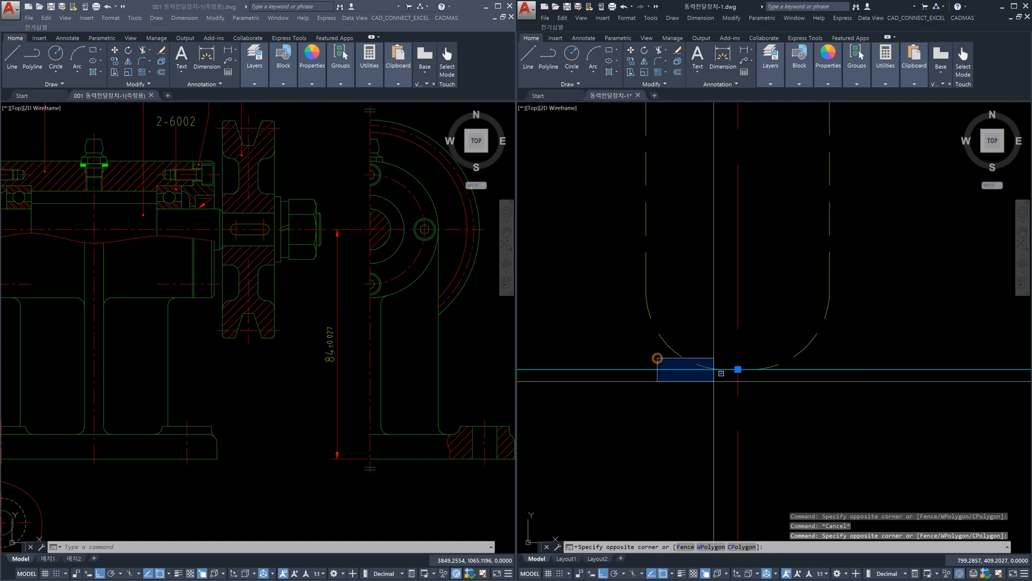
click(817, 415)
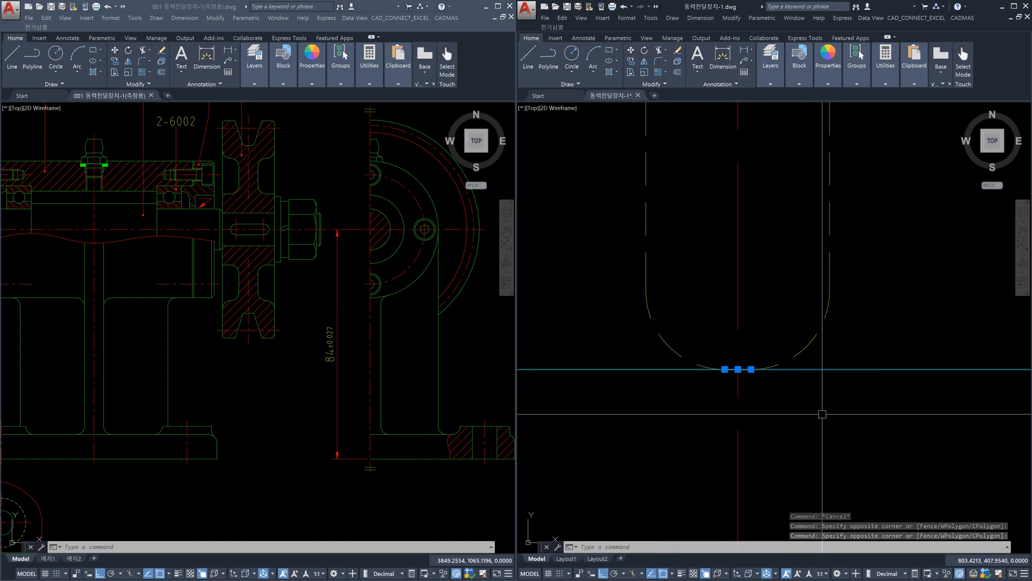
key(Escape)
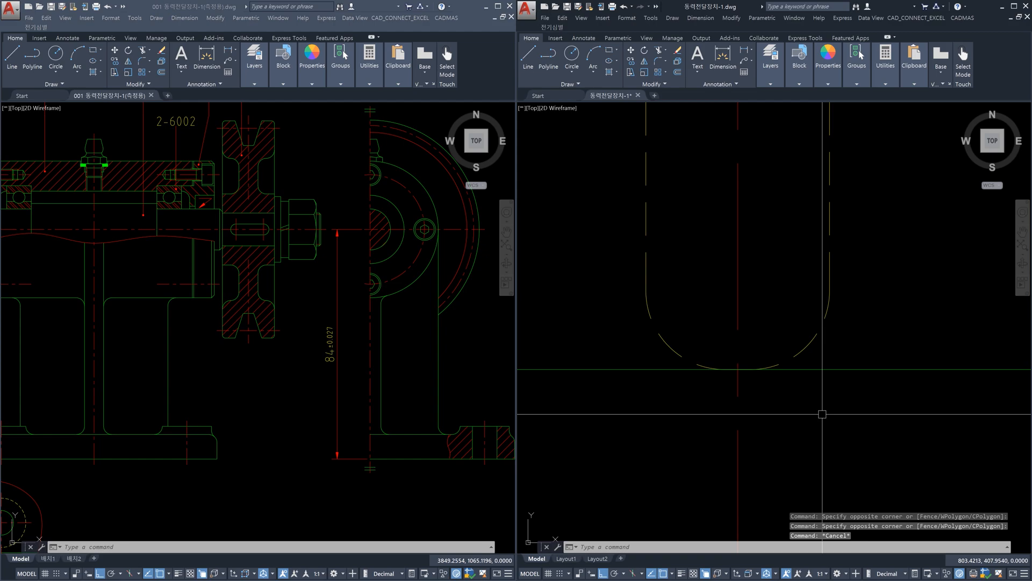
Step: Delete the short horizontal segment overlapping the solid outline at the vertical rib's lower end
click(655, 357)
click(846, 404)
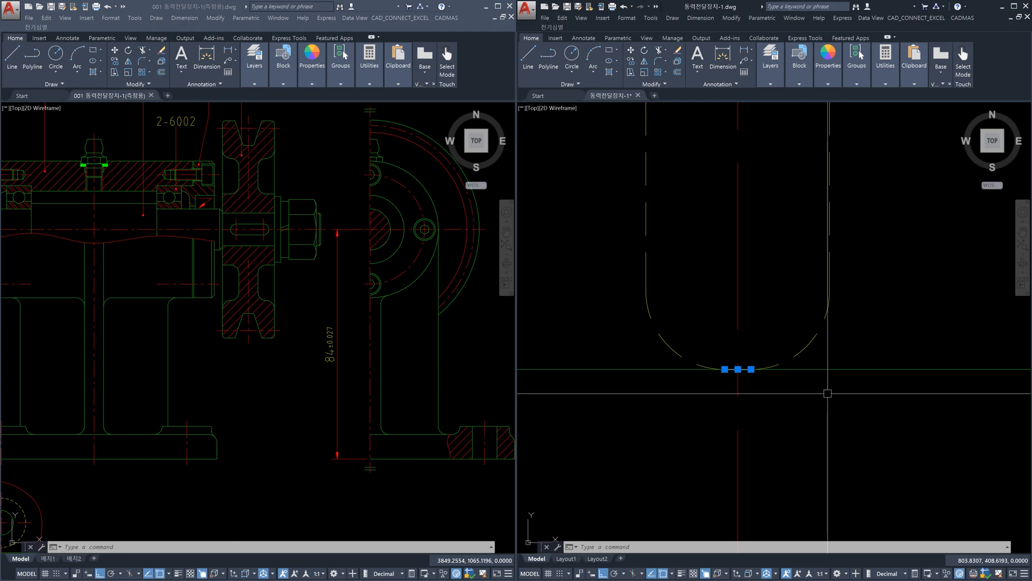
key(Escape)
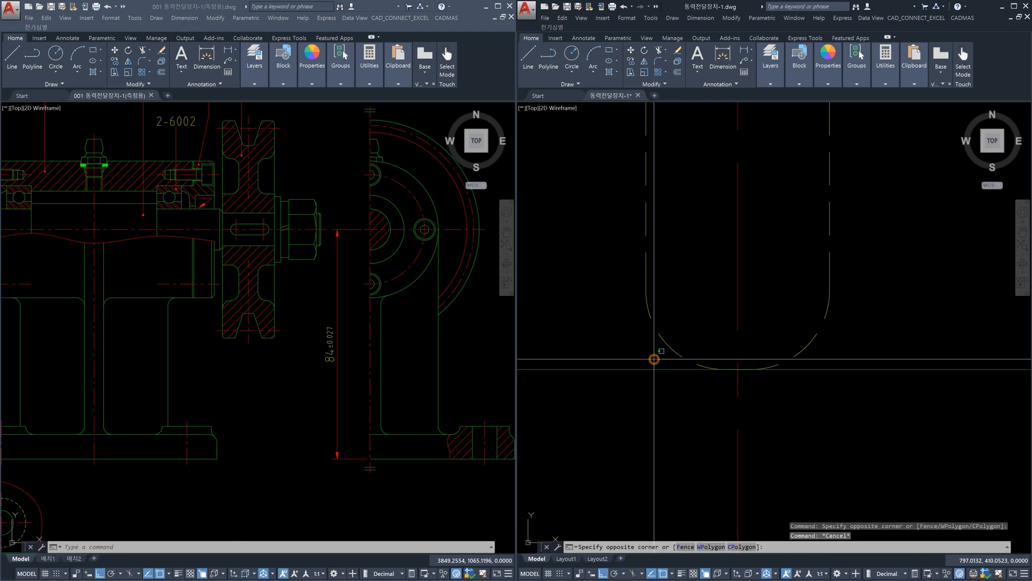
click(657, 357)
click(832, 417)
key(Escape)
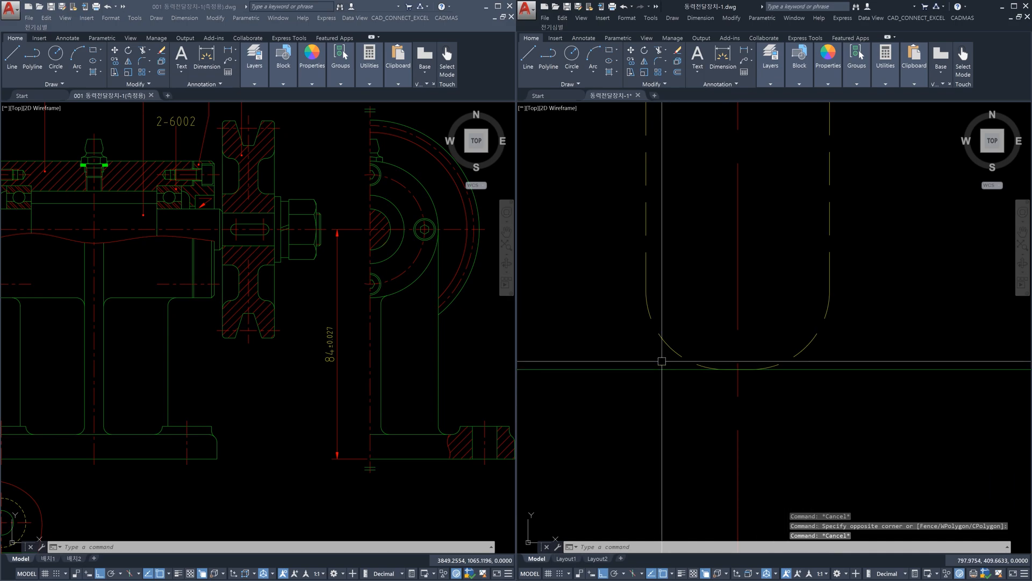
click(625, 351)
click(833, 414)
key(Delete)
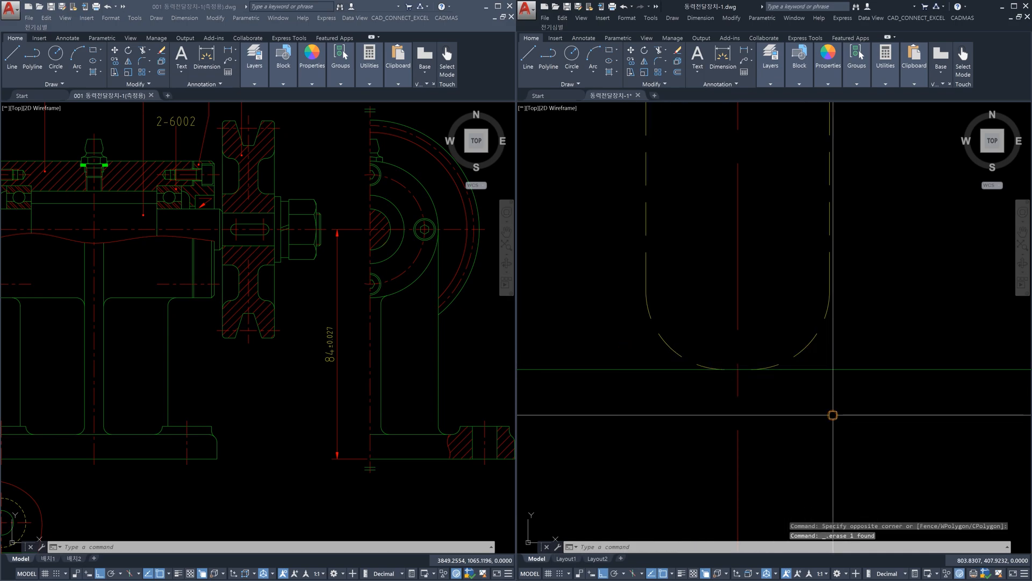
Step: Check the vertical rib's rounded upper end for a short segment overlapping the solid outline
scroll(833, 415, down, 6)
scroll(790, 242, up, 6)
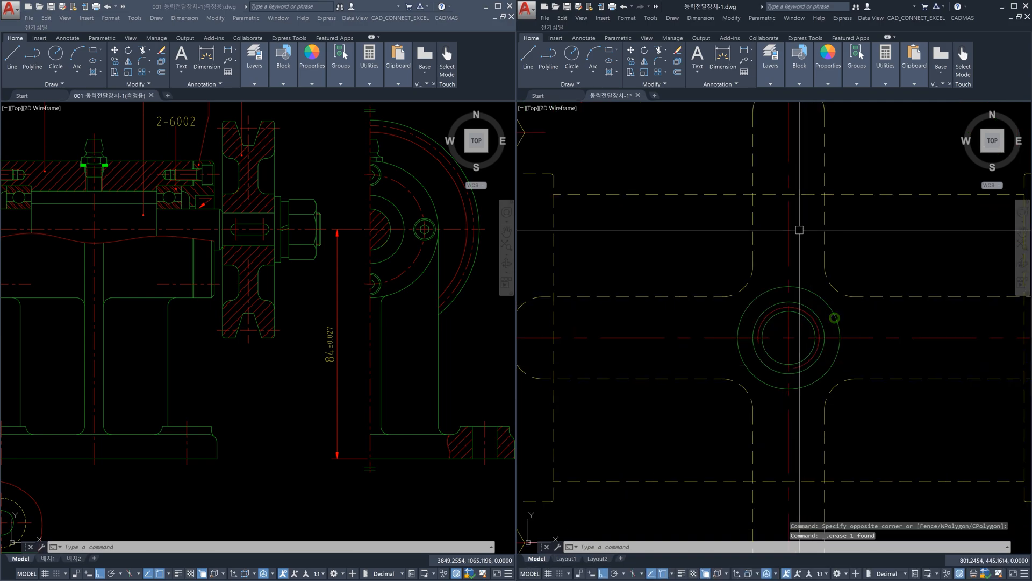
click(755, 285)
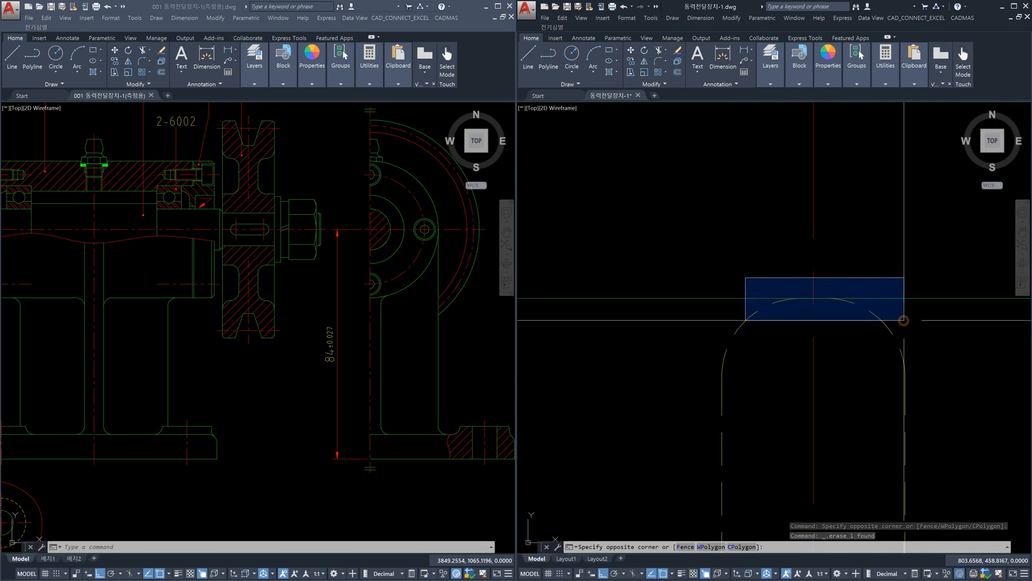
click(904, 319)
key(Escape)
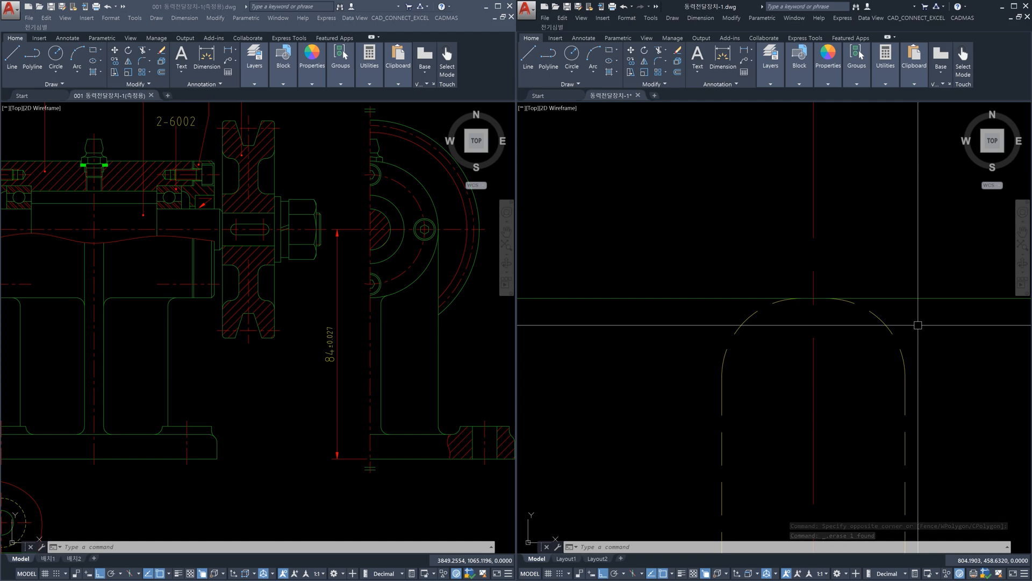
scroll(917, 325, down, 10)
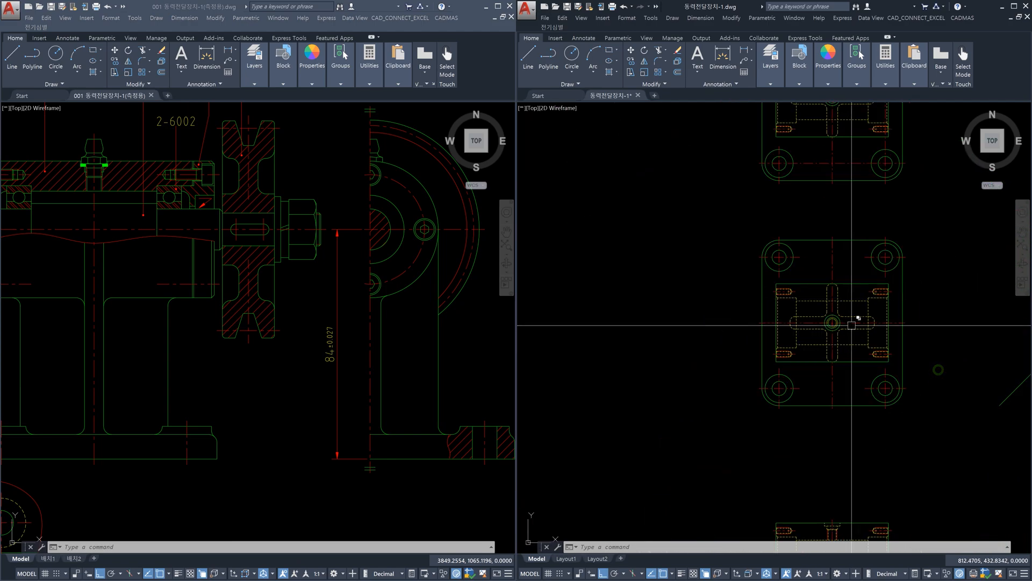
scroll(852, 325, up, 2)
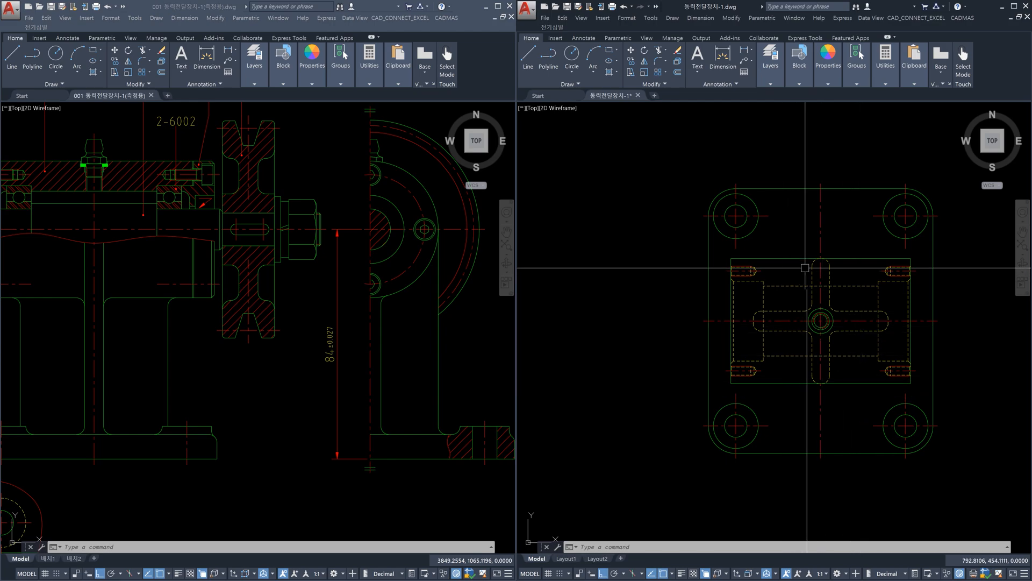
Step: Delete the two upper copies of the housing's plan view, leaving only the lowest one above the front view
scroll(841, 393, down, 5)
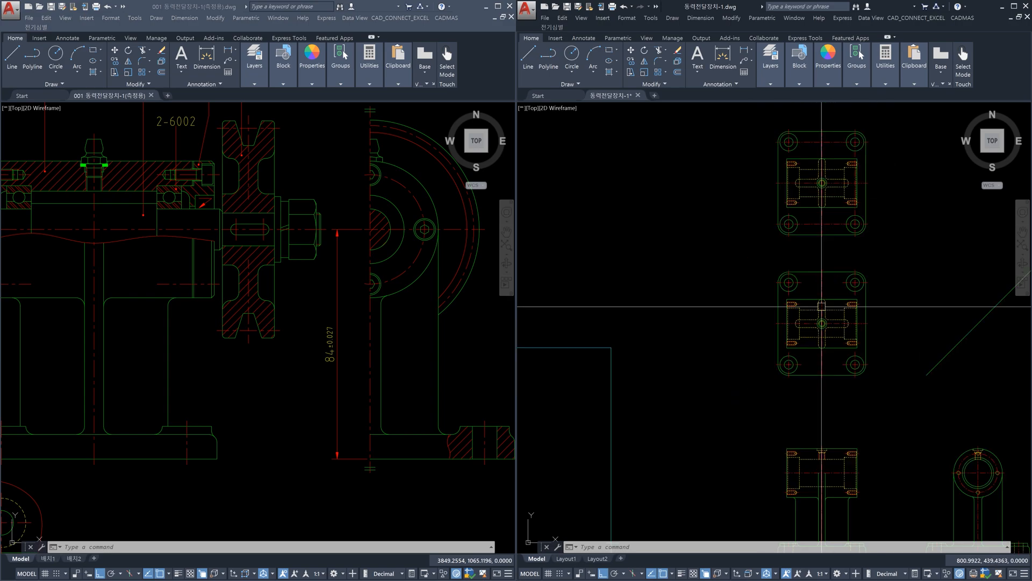
middle_drag(815, 267, 782, 388)
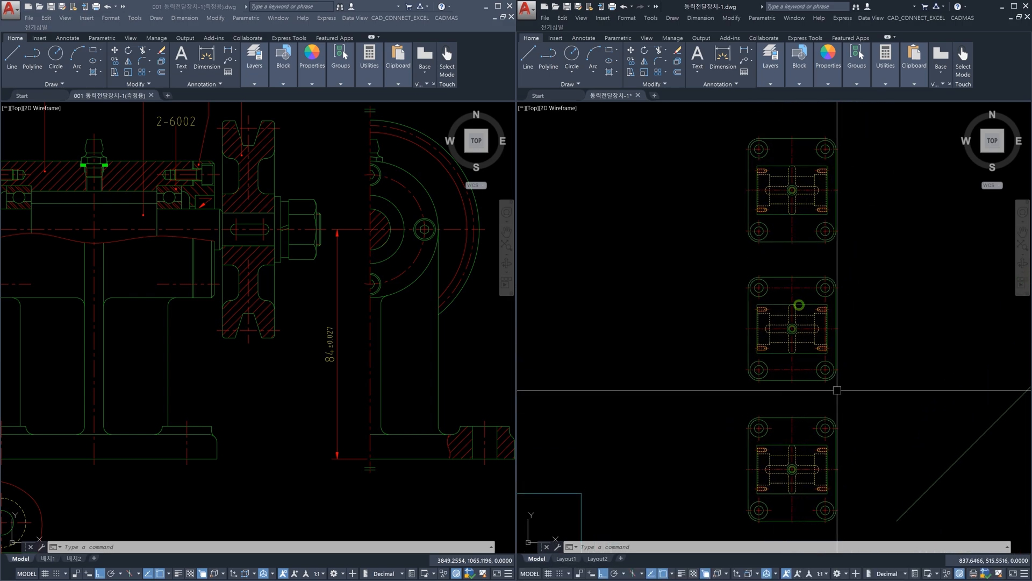
click(876, 398)
click(705, 125)
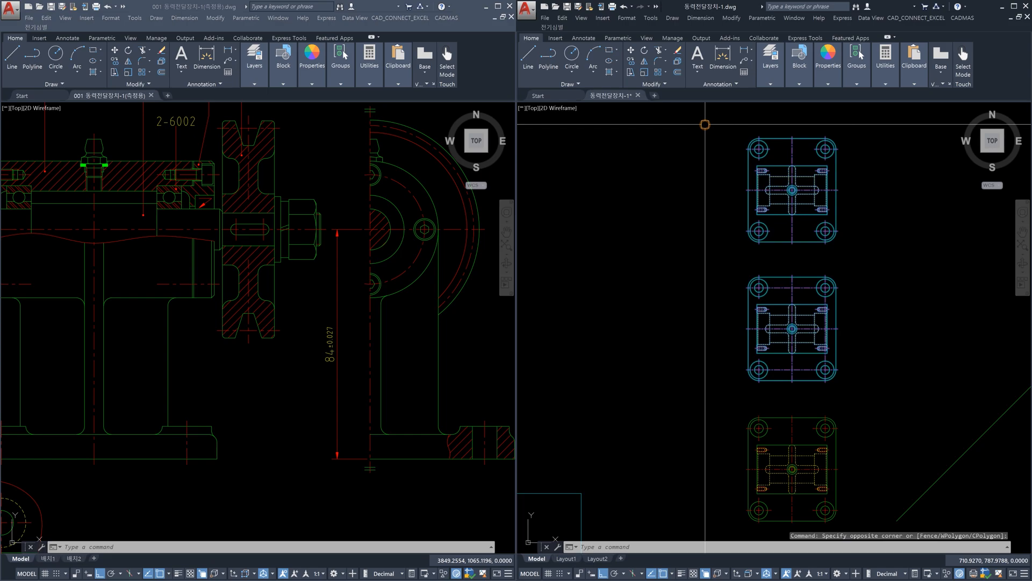
key(Delete)
Step: Delete the diagonal projection line between the plan view and the side view
scroll(802, 463, up, 10)
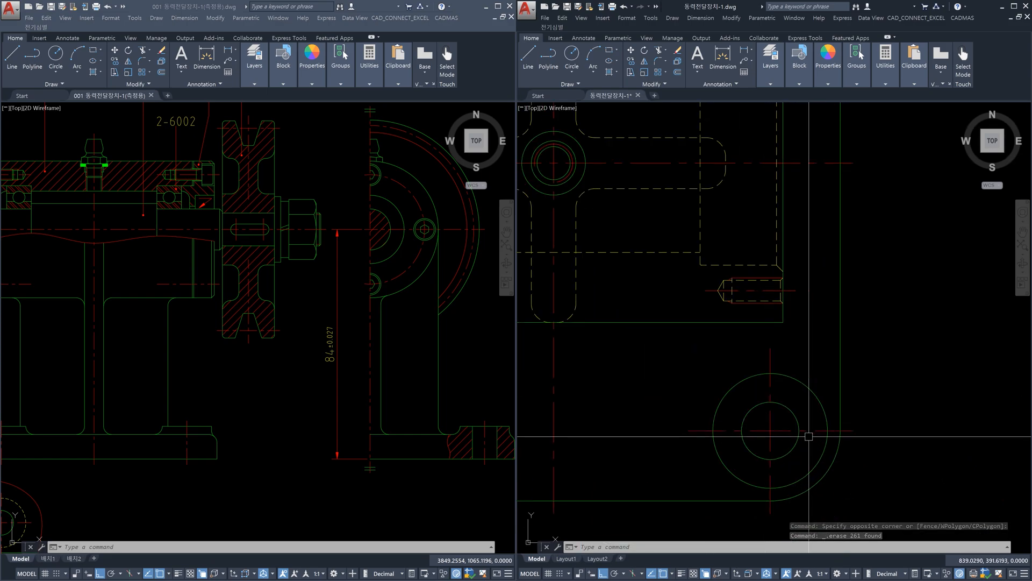
middle_drag(819, 421, 901, 429)
scroll(901, 429, down, 4)
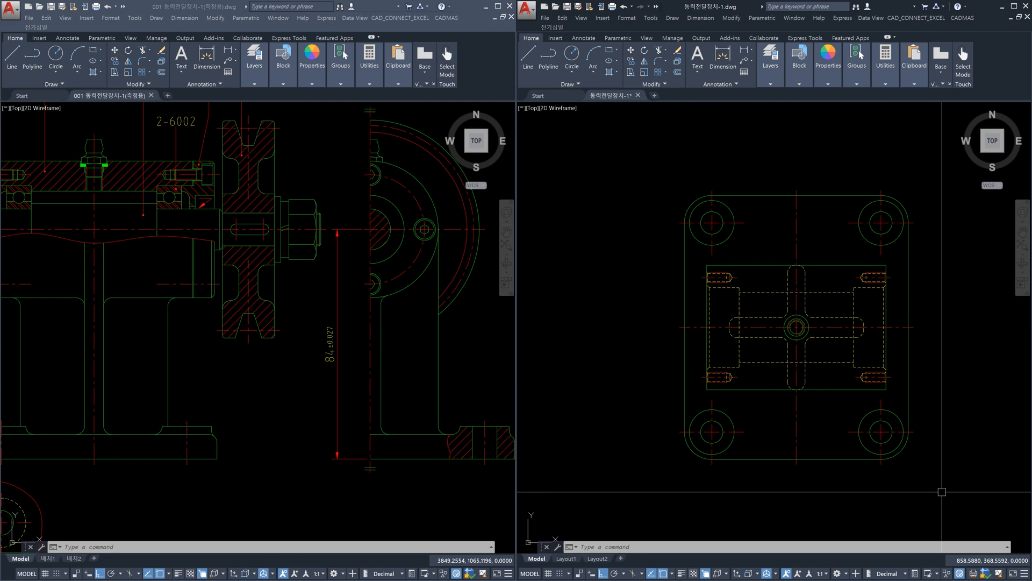
scroll(942, 491, down, 8)
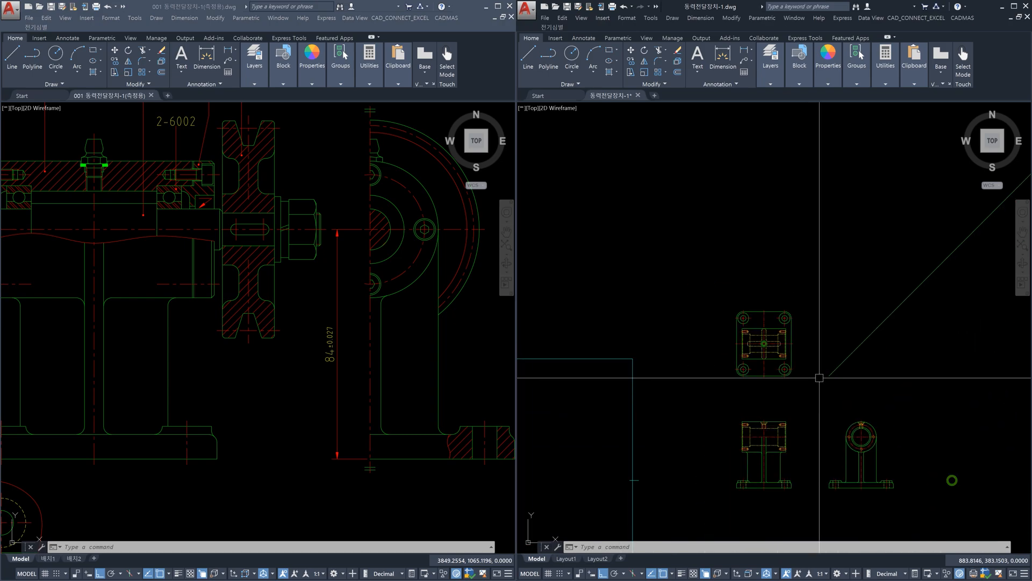
scroll(828, 386, up, 2)
click(866, 358)
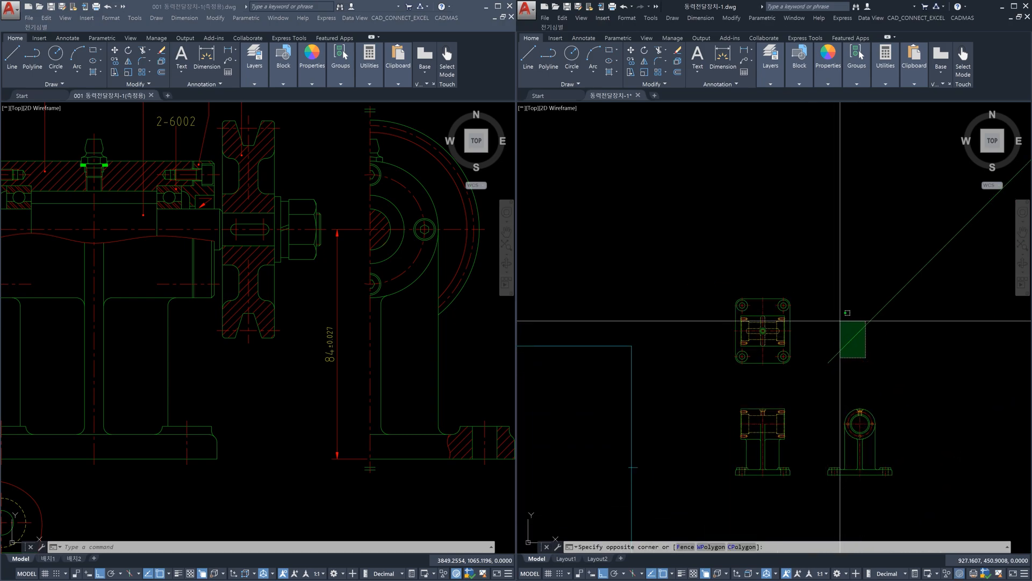
click(828, 308)
key(Delete)
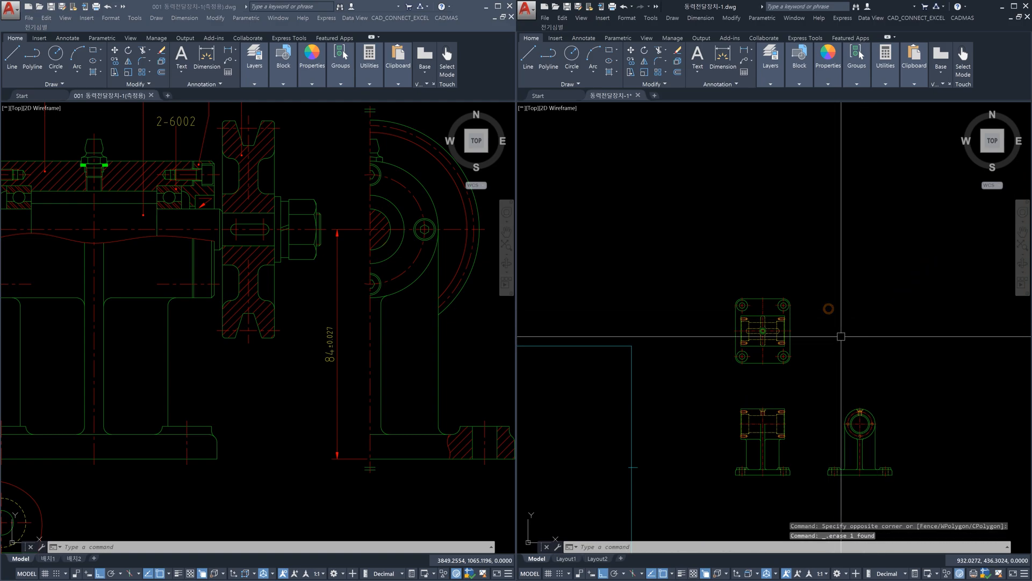
middle_drag(818, 408, 740, 364)
scroll(696, 389, up, 2)
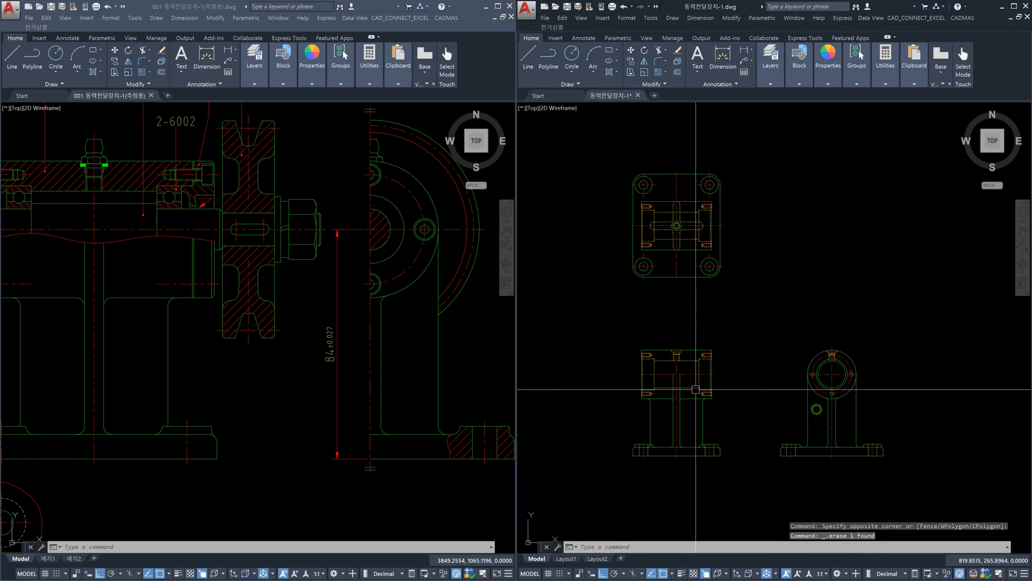
middle_drag(696, 389, 716, 409)
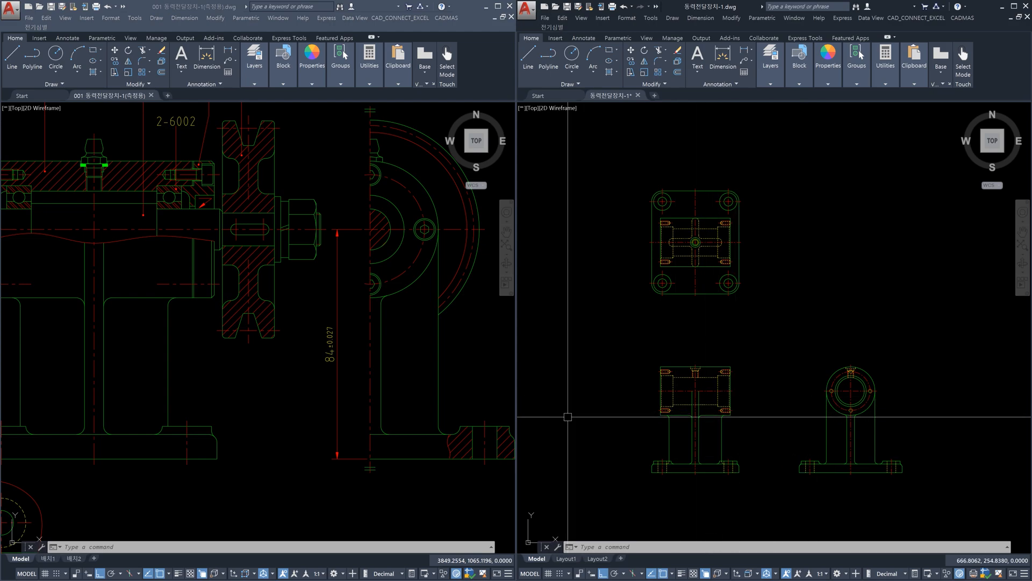
scroll(604, 415, down, 4)
scroll(683, 413, up, 4)
middle_drag(696, 417, 675, 405)
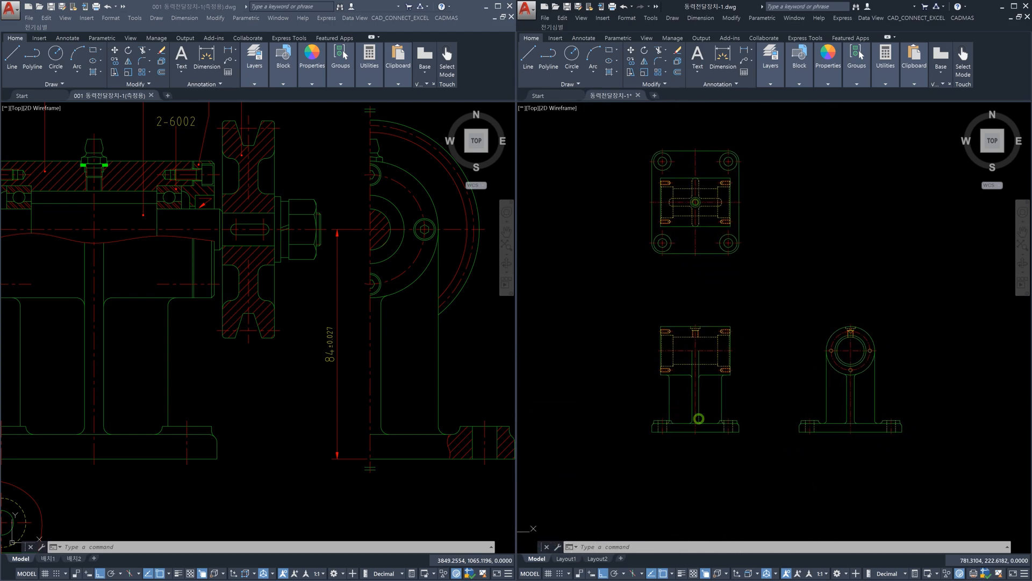
Step: Try to copy all three housing views horizontally to the right, and undo the copy
scroll(673, 405, down, 2)
text(co)
key(Return)
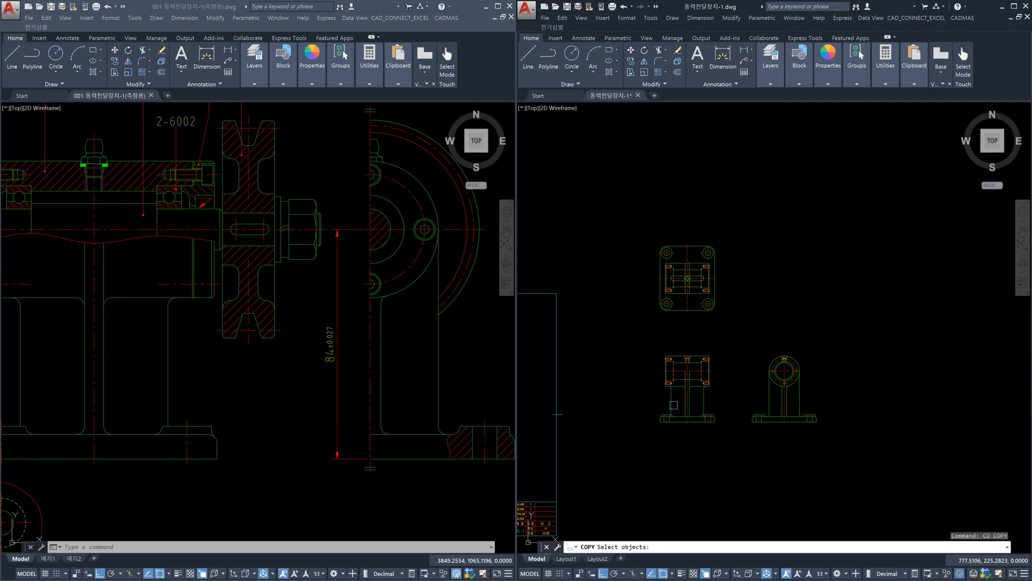
click(632, 231)
click(851, 451)
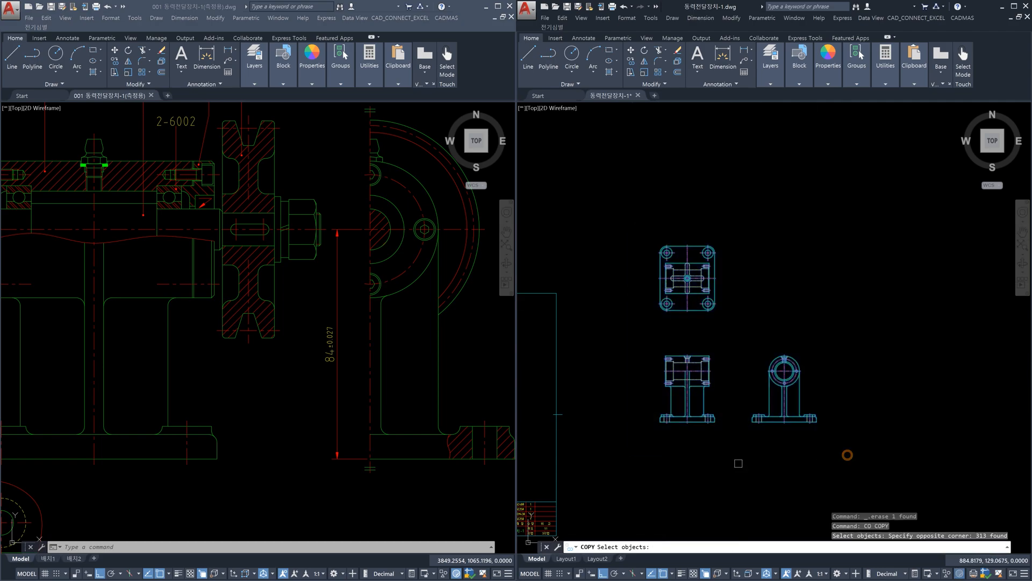
key(Return)
click(708, 461)
click(746, 460)
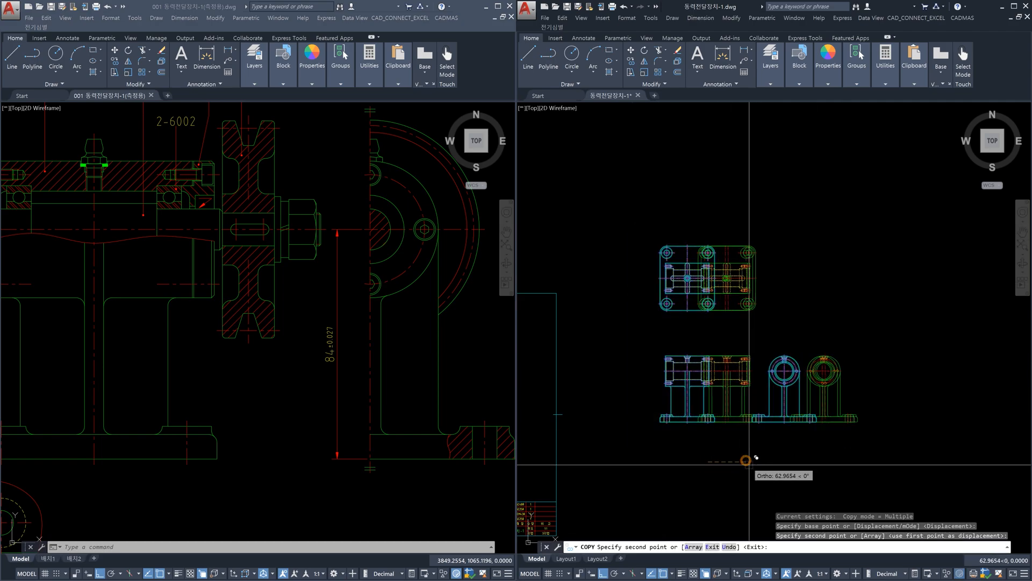
key(Escape)
key(ctrl+z)
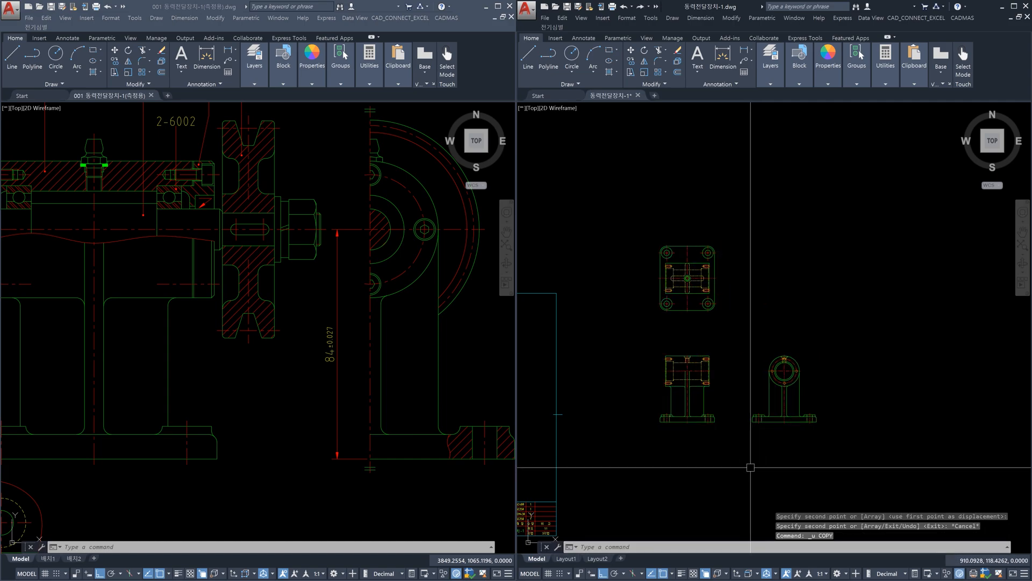
Step: Move all three housing views horizontally about 71 units to the right, away from the drawing frame
text(m)
key(Return)
click(632, 226)
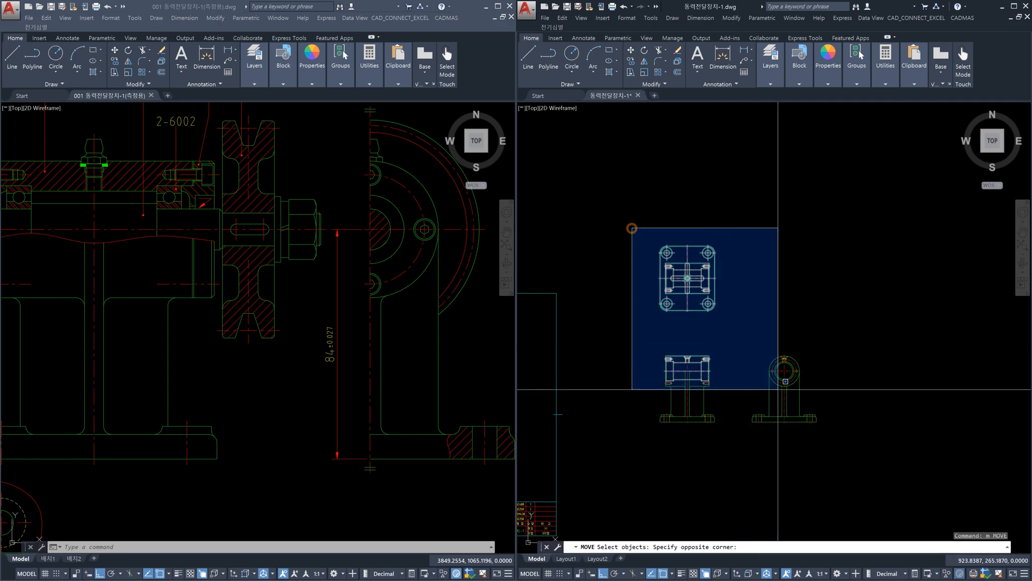
click(860, 451)
key(Return)
click(730, 457)
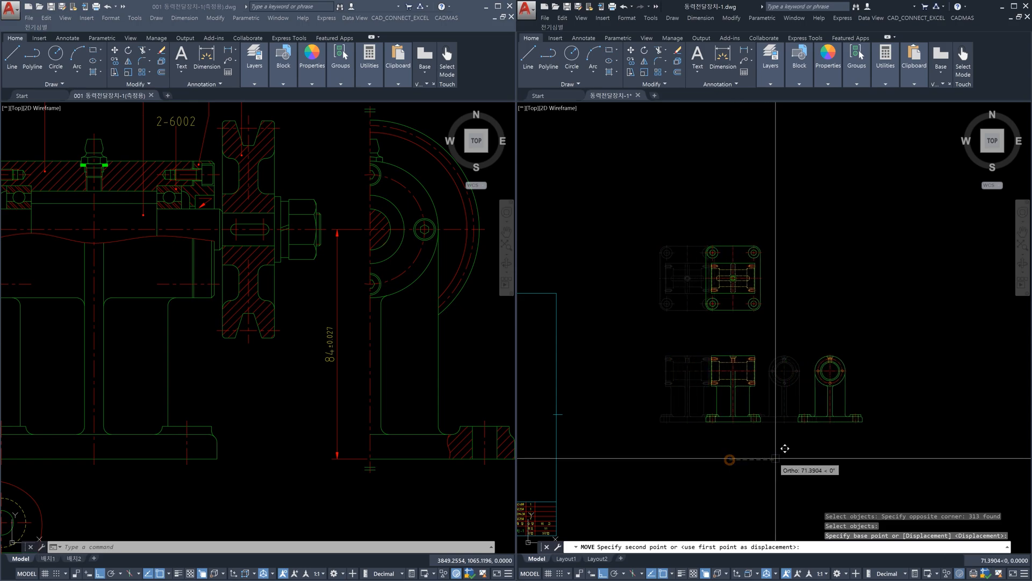
click(776, 458)
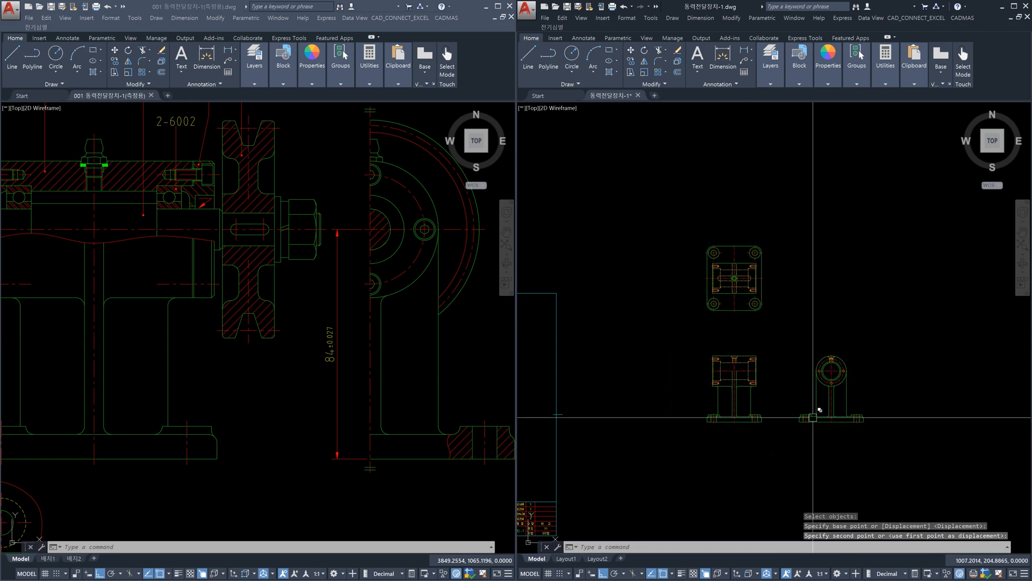
Step: Copy the side view horizontally to the opposite side of the front view to serve as the left side view
text(co)
key(Return)
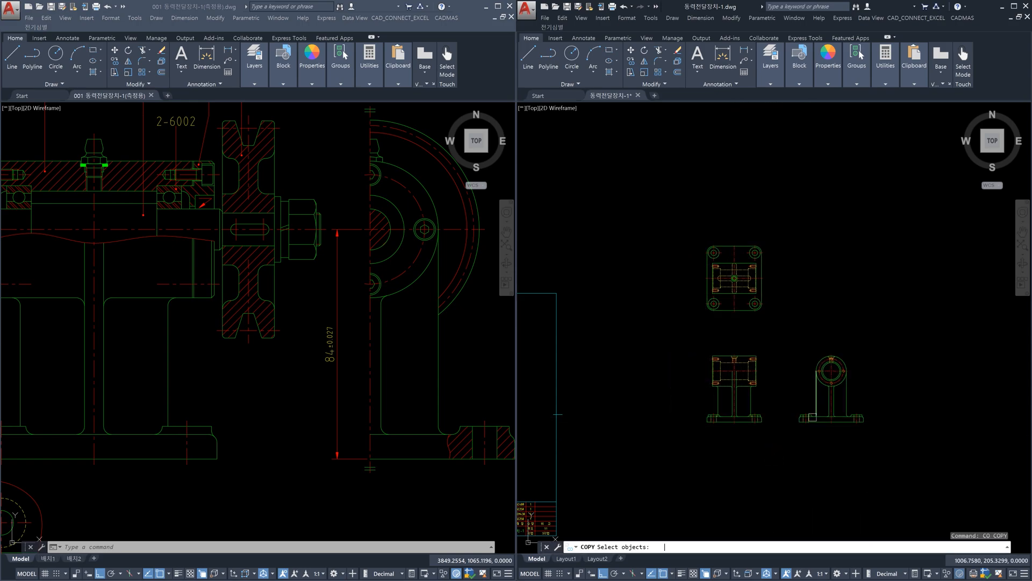
click(784, 342)
click(867, 427)
key(Return)
click(860, 452)
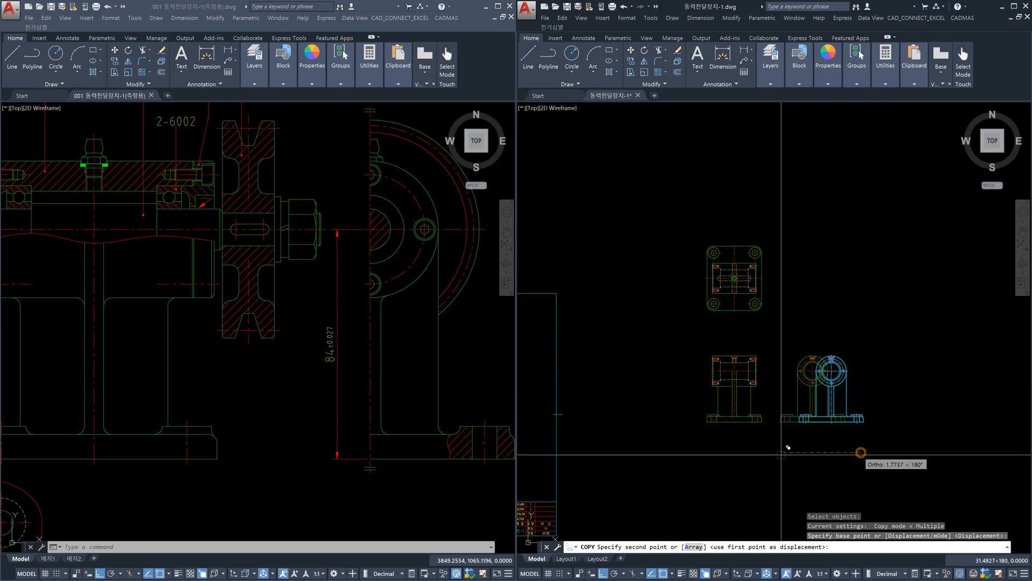
click(679, 454)
key(Escape)
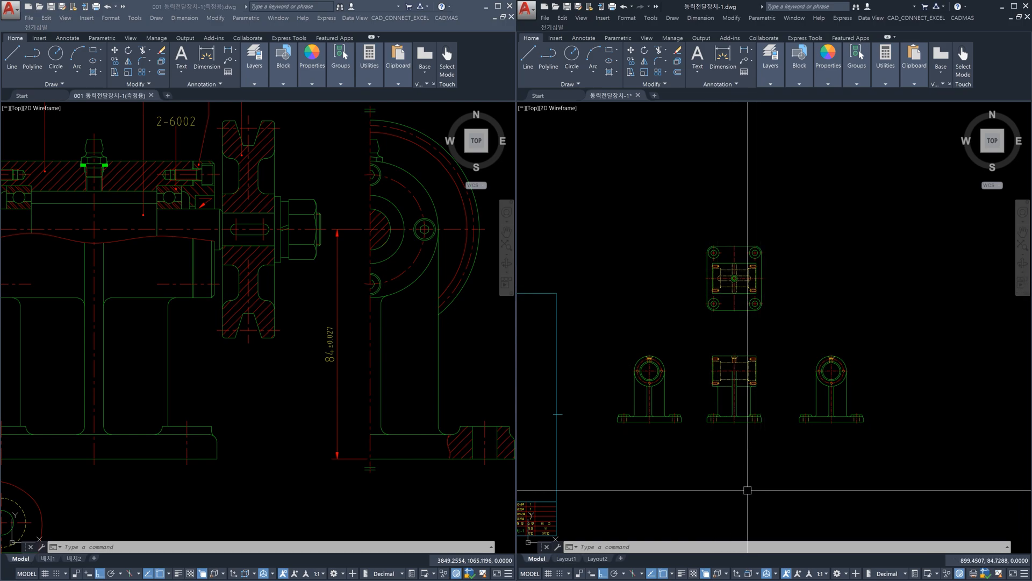
Step: Copy the plan view straight down about 346 units to serve as the bottom view under the front view
middle_drag(767, 399, 767, 375)
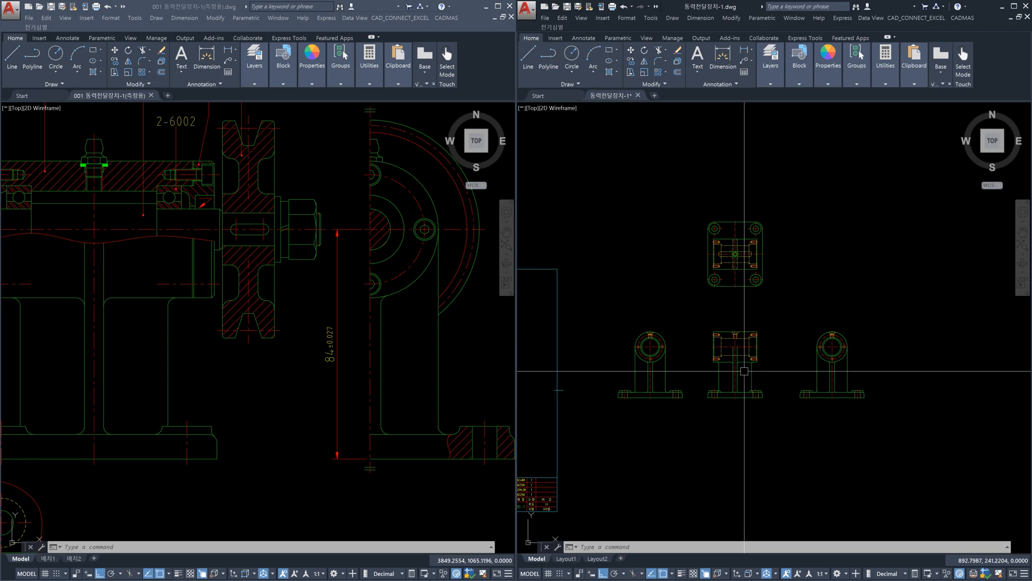
text(co)
key(Return)
click(693, 190)
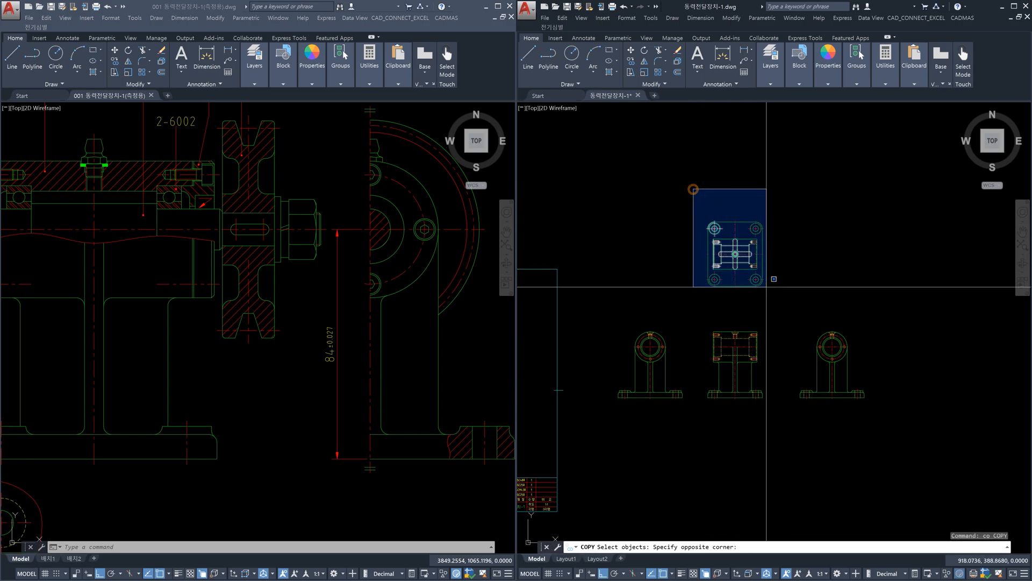
click(766, 286)
key(Return)
click(784, 228)
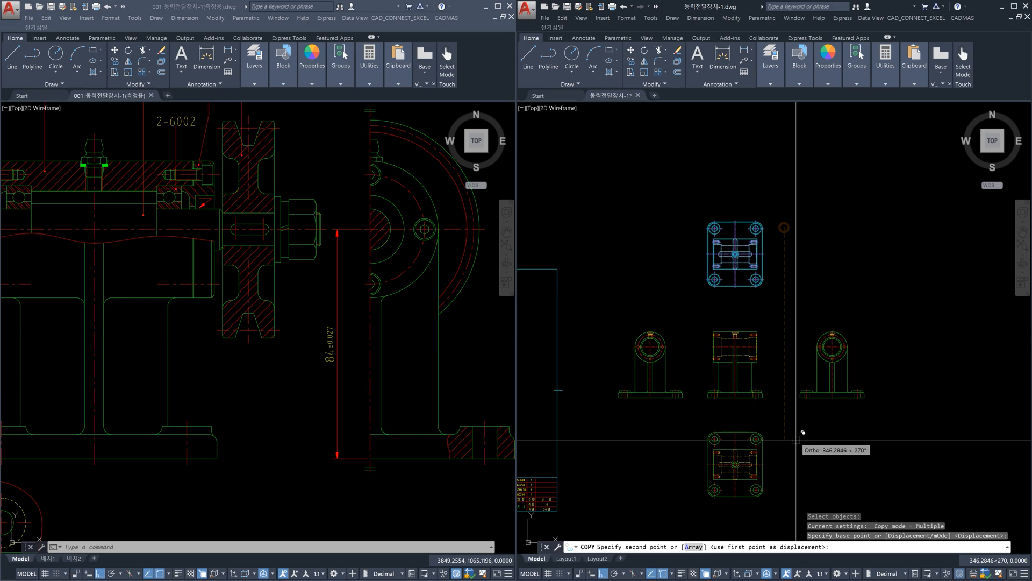
click(796, 439)
key(Escape)
scroll(796, 376, up, 5)
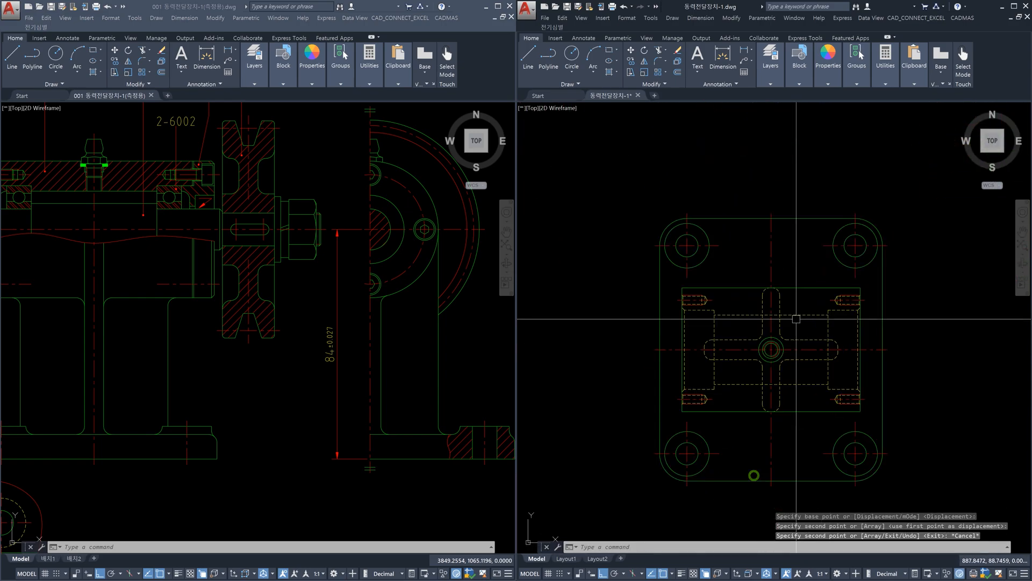
scroll(796, 319, up, 2)
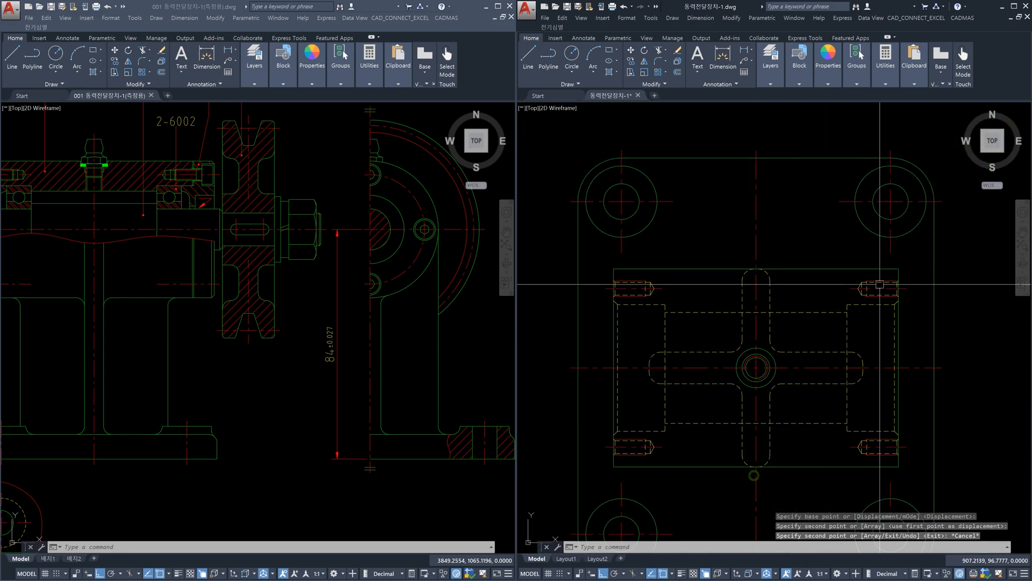
click(907, 232)
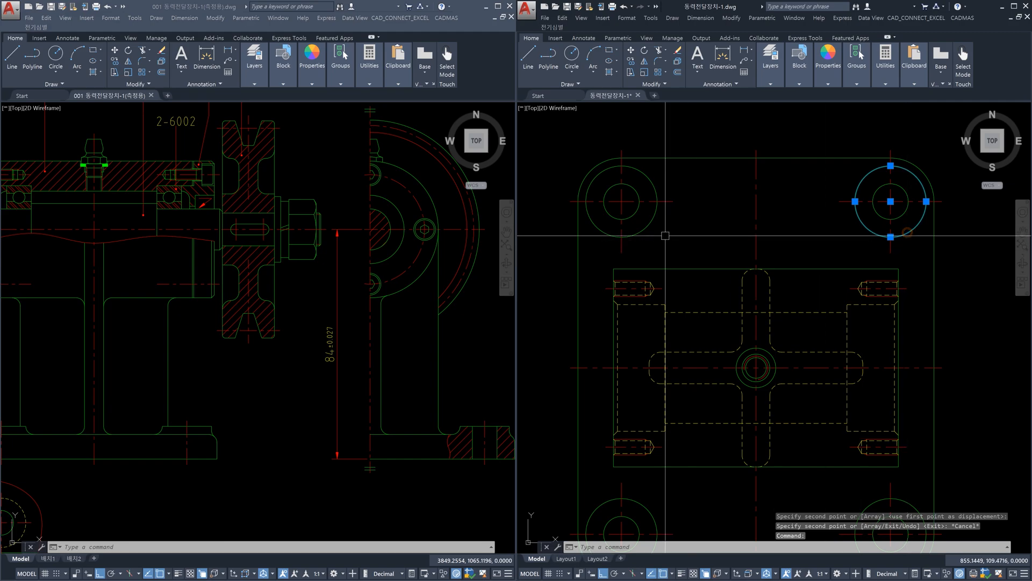
click(650, 224)
click(645, 502)
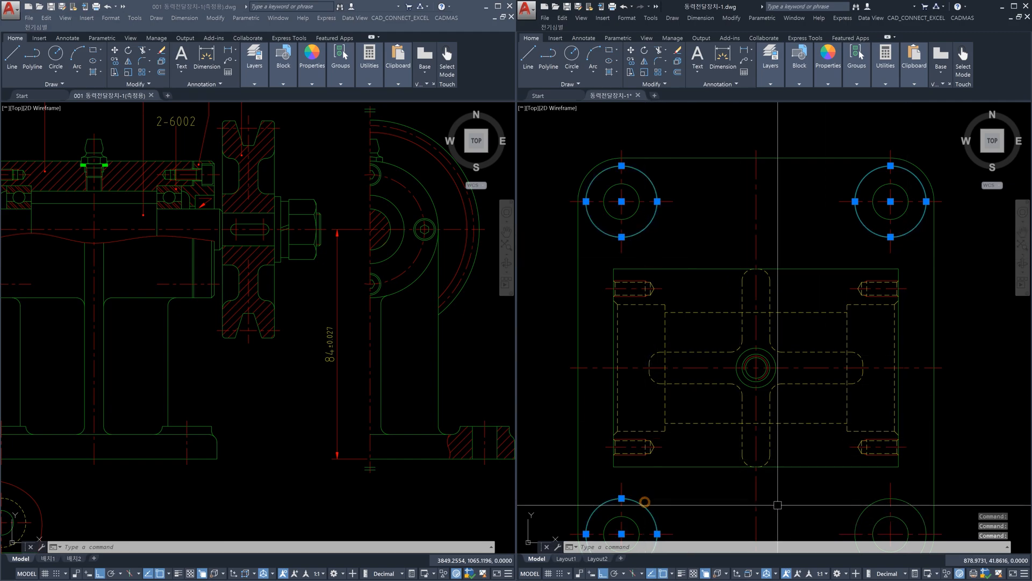
click(858, 503)
scroll(860, 457, down, 5)
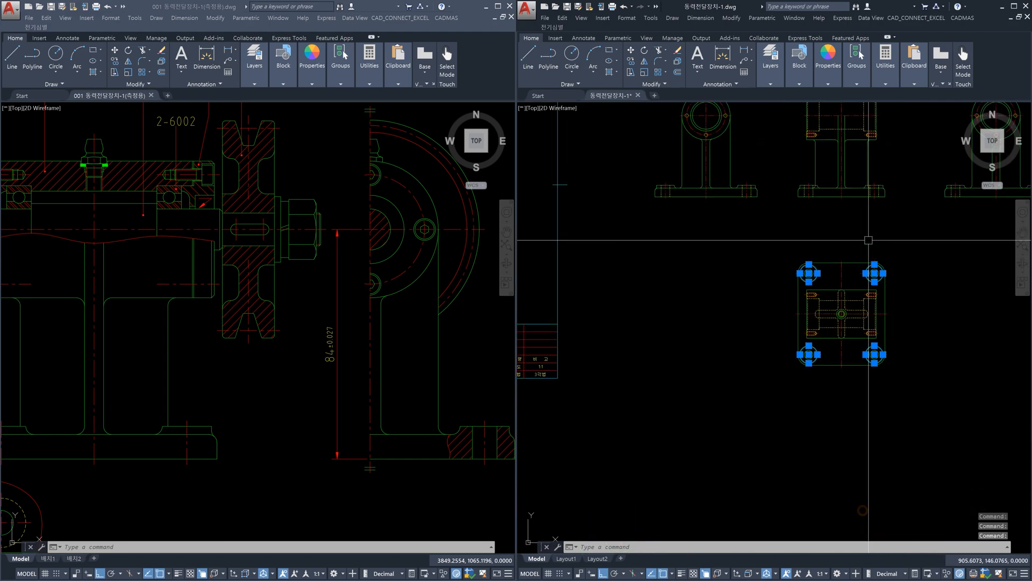
scroll(865, 237, up, 5)
scroll(885, 255, down, 5)
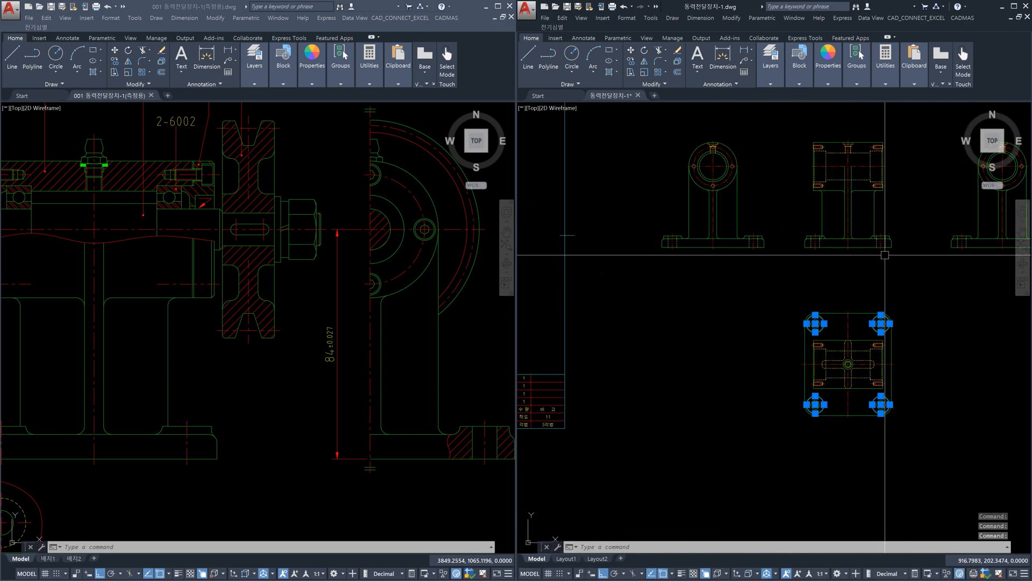
scroll(886, 322, up, 5)
key(Escape)
Step: Match the four outer corner-hole circles in the bottom view to the properties of a dashed hidden line
text(ma)
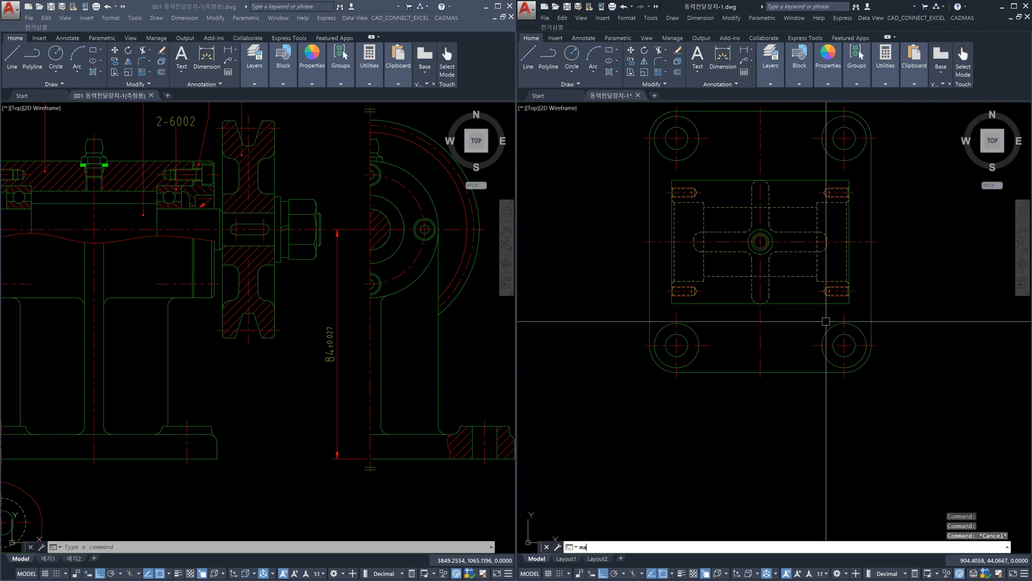
key(Return)
click(805, 275)
click(829, 333)
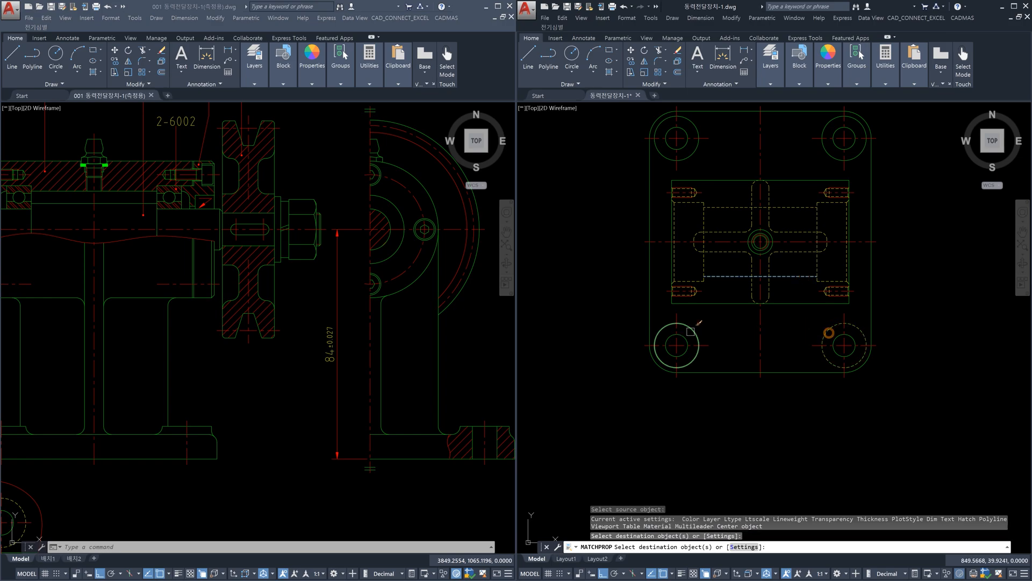
click(691, 327)
click(691, 157)
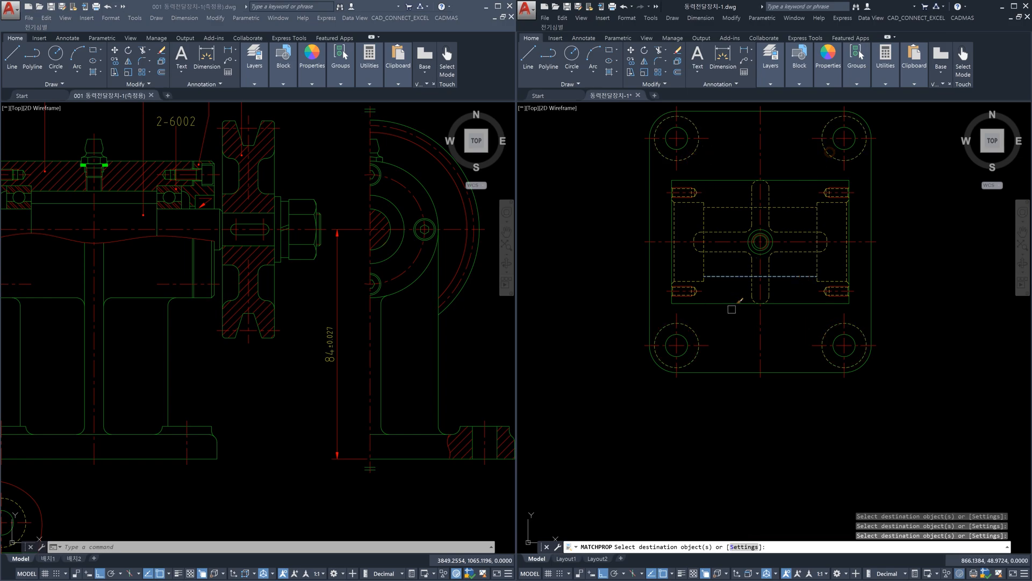
key(Return)
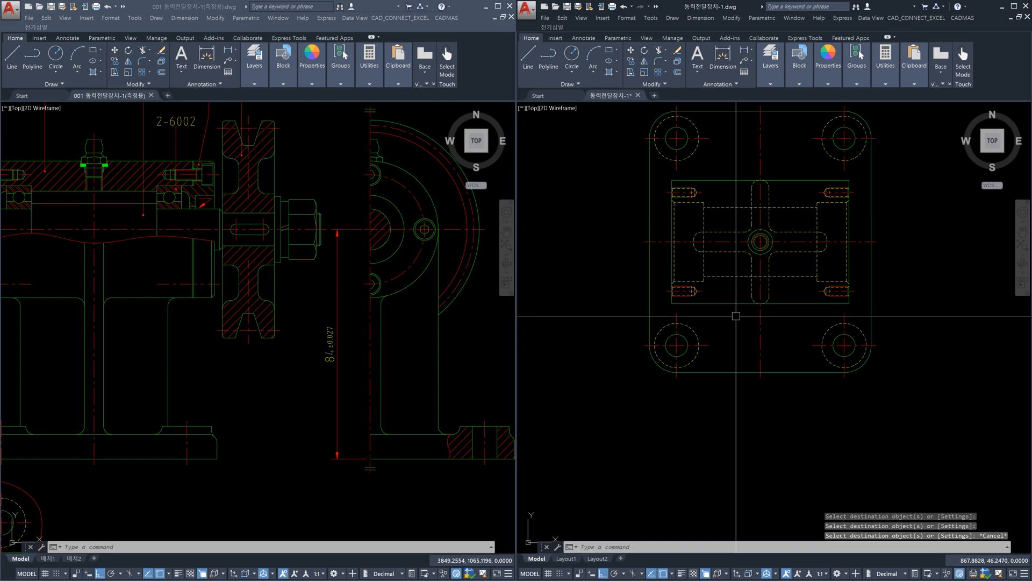
click(799, 304)
key(Escape)
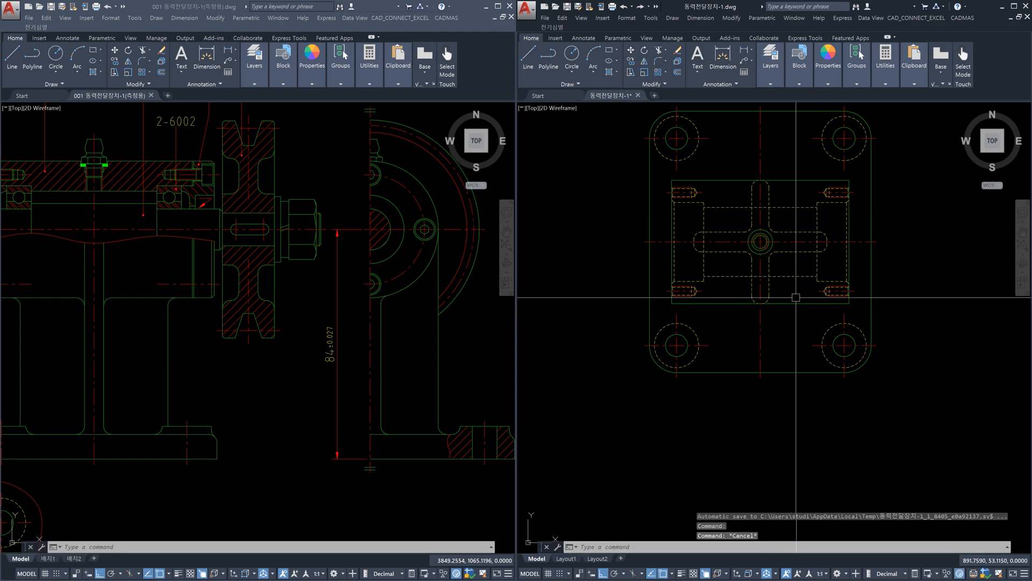
text(m)
key(Return)
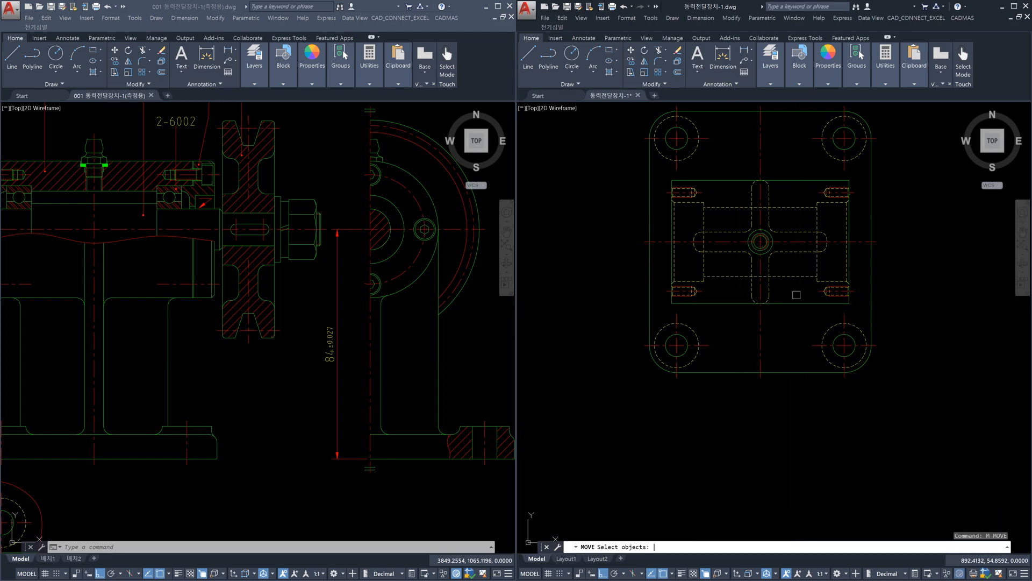
click(698, 157)
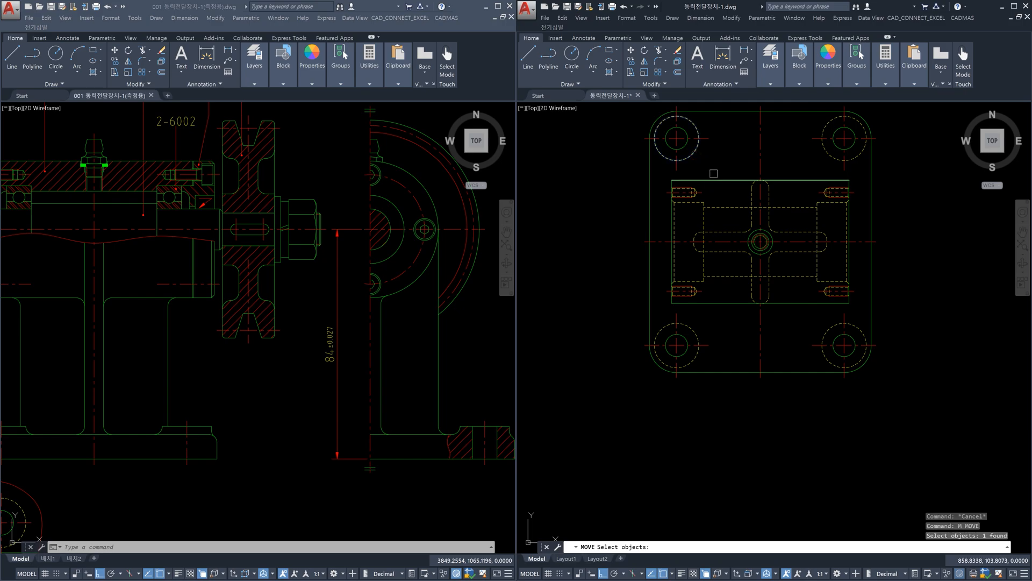
key(Escape)
Step: Match the four edges of the rectangular body outline in the bottom view to the dashed hidden-line properties of a corner circle
text(ma)
key(Return)
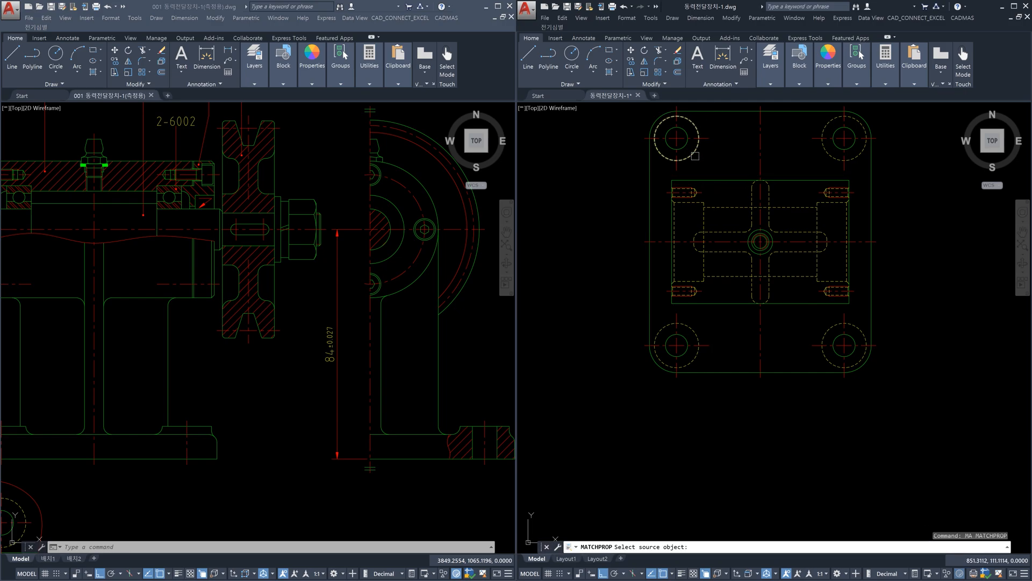
click(695, 156)
click(713, 180)
scroll(672, 225, up, 4)
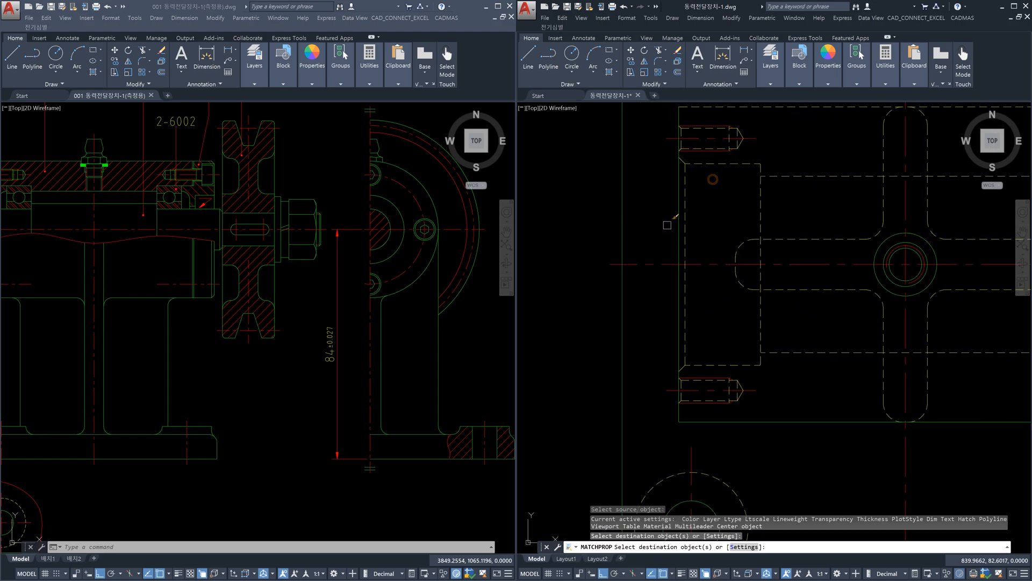
click(675, 224)
scroll(749, 317, down, 4)
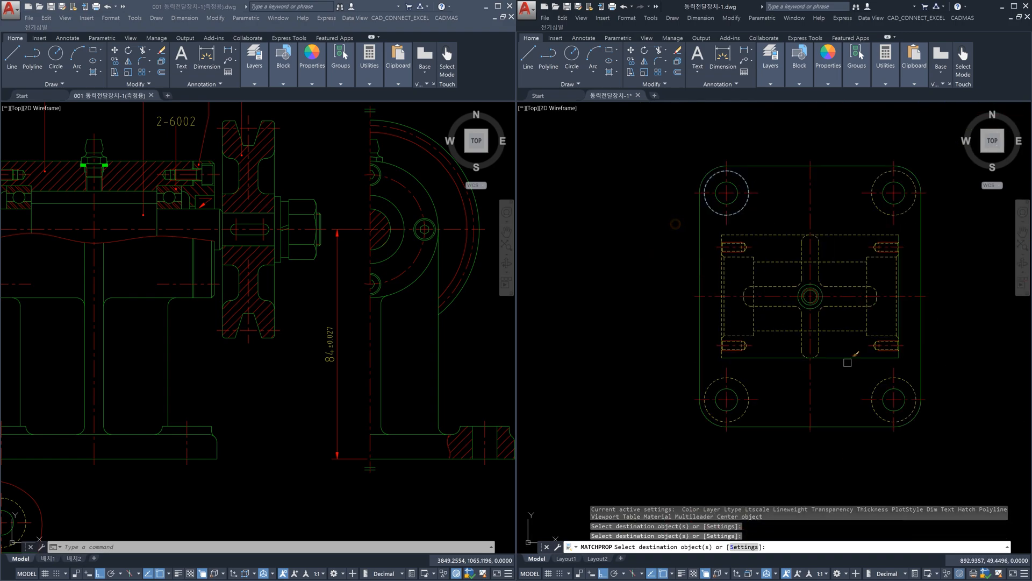
click(849, 358)
scroll(895, 326, up, 3)
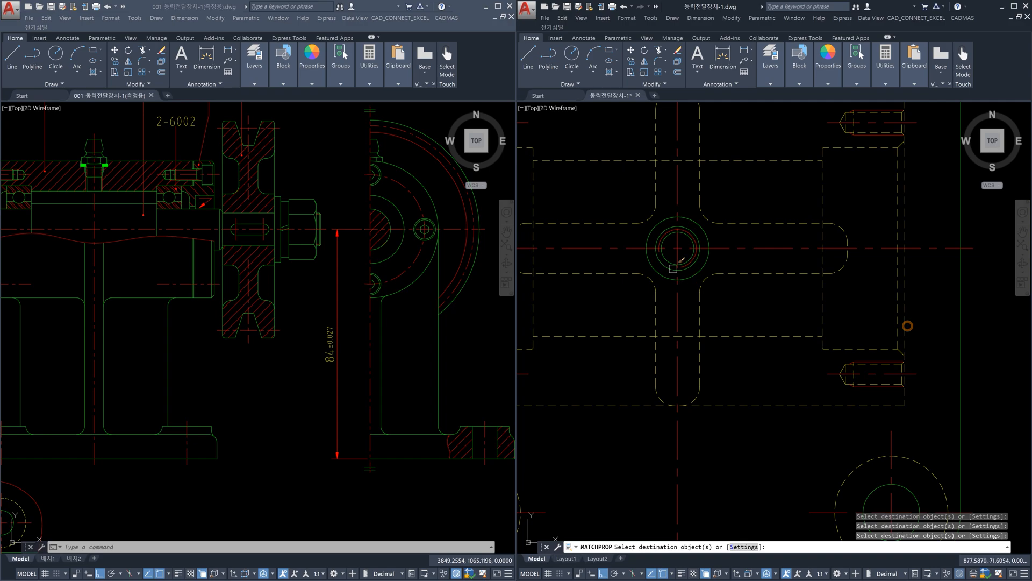
Step: Apply the matched hidden-line properties to the green concentric circles of the central hole in the bottom view
scroll(673, 268, up, 4)
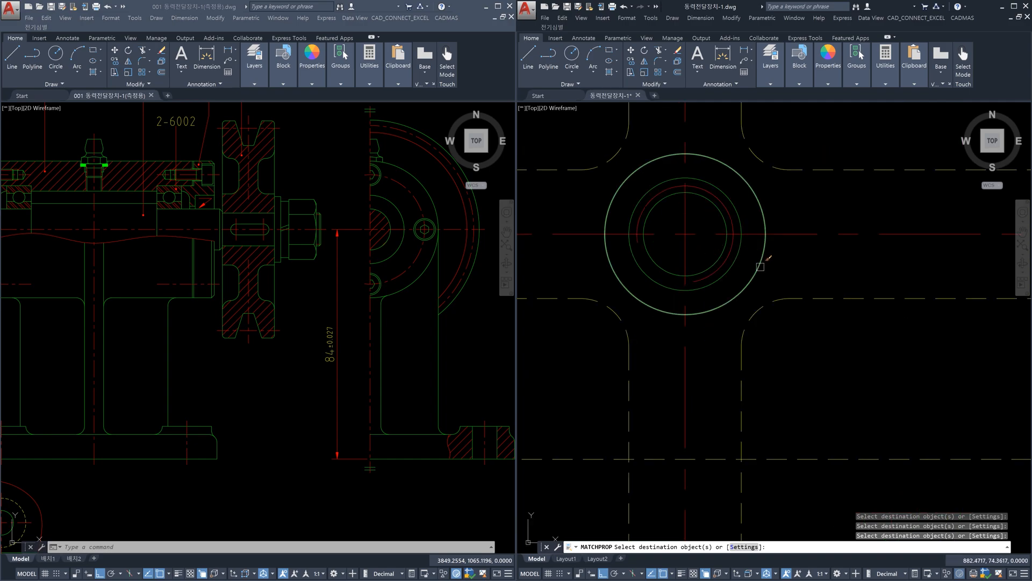
click(761, 267)
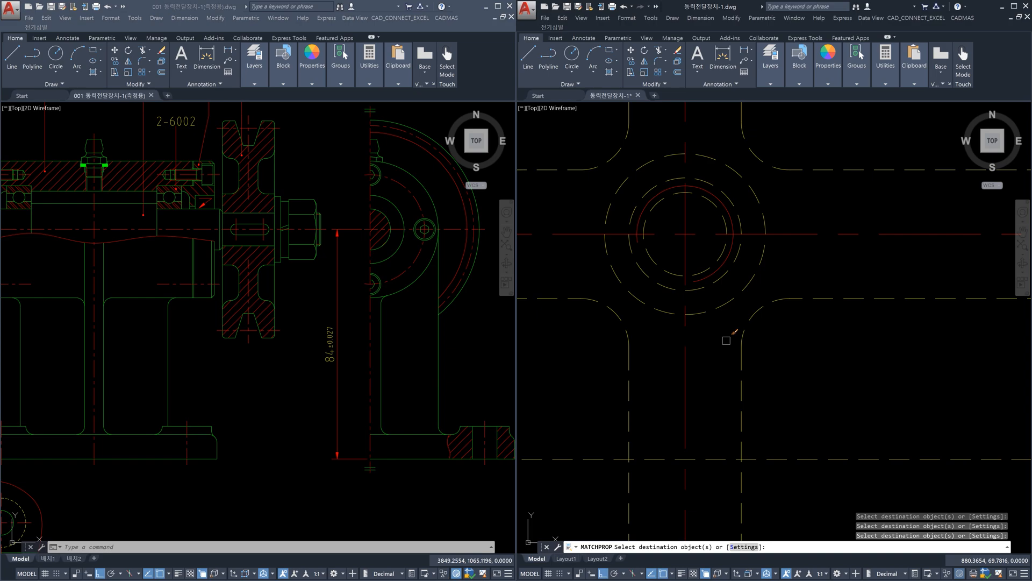
Step: Copy the front view horizontally about 318 units to the right, beyond the right side view, to serve as the rear view
key(Escape)
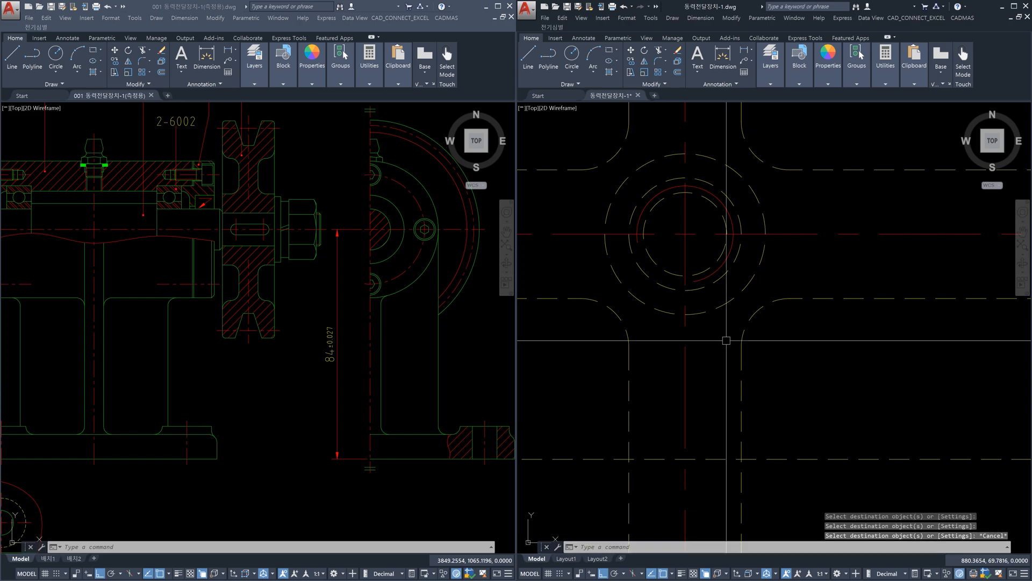
scroll(792, 317, down, 5)
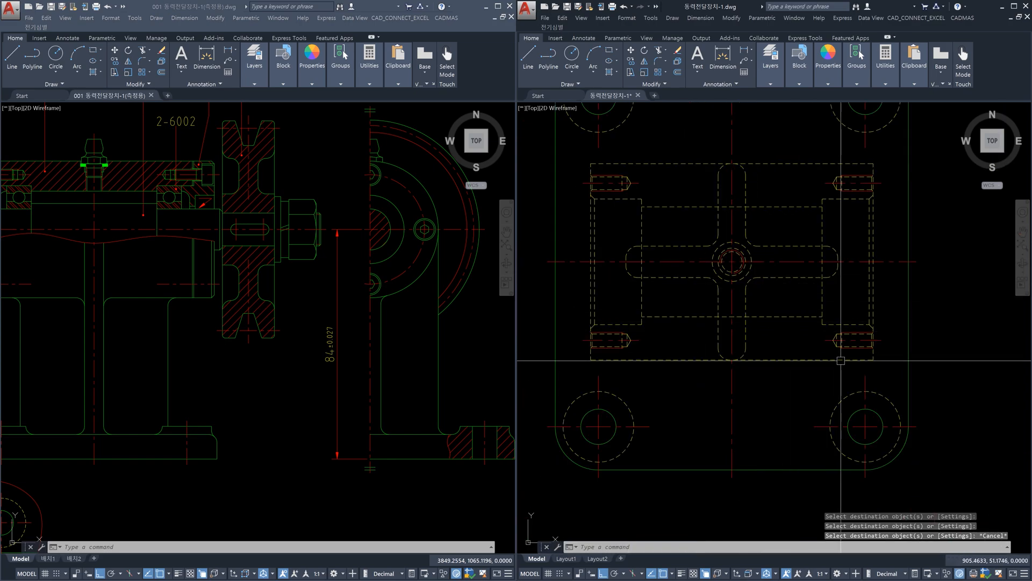
scroll(841, 357, down, 3)
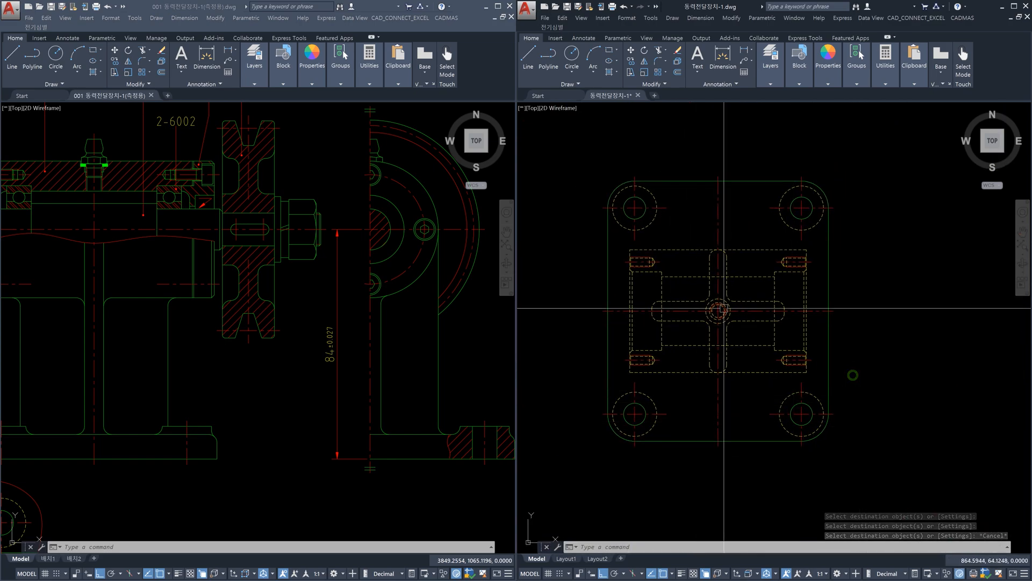
scroll(818, 338, down, 3)
middle_drag(818, 339, 779, 314)
scroll(733, 301, down, 4)
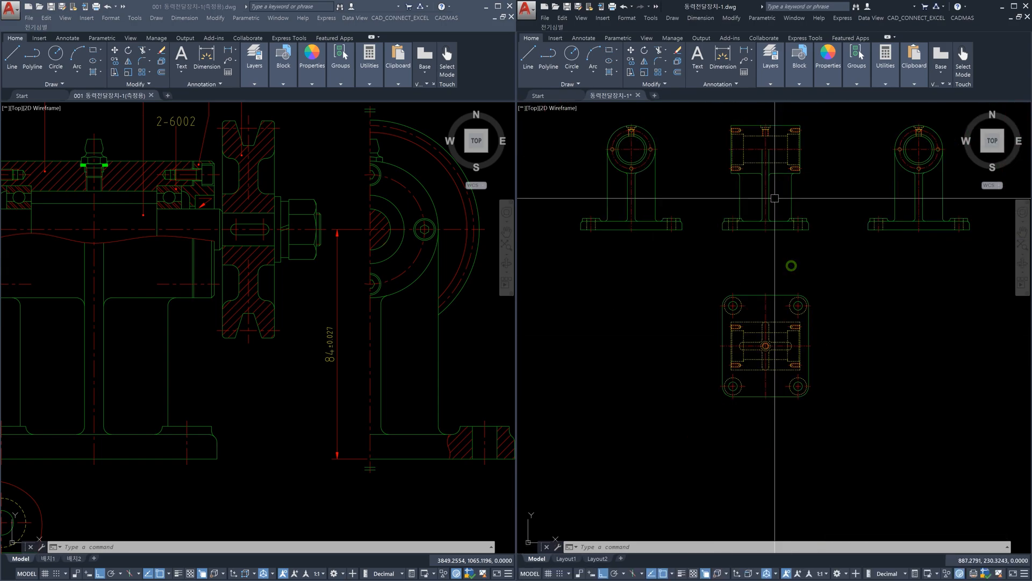
scroll(733, 300, up, 6)
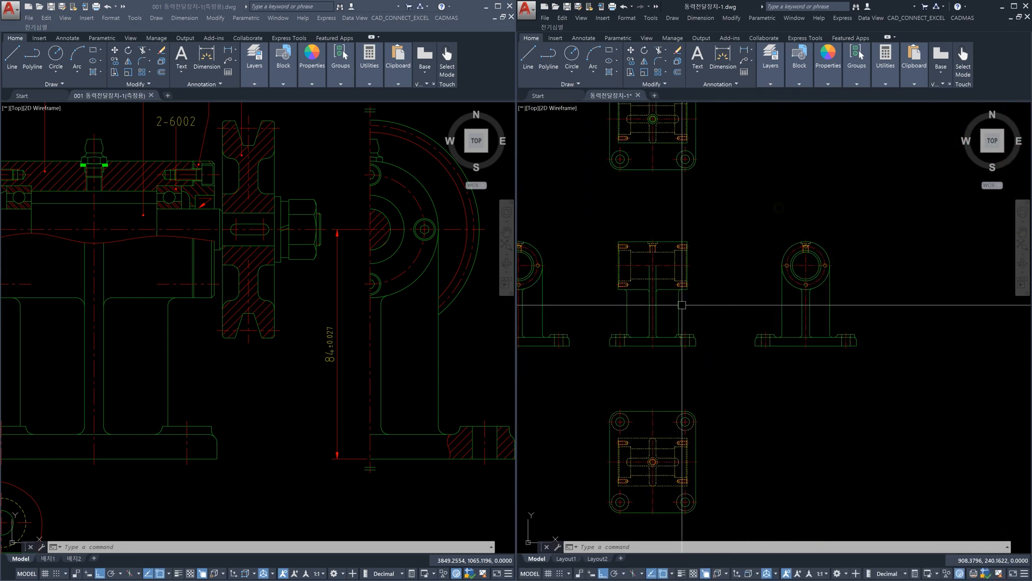
scroll(710, 297, down, 2)
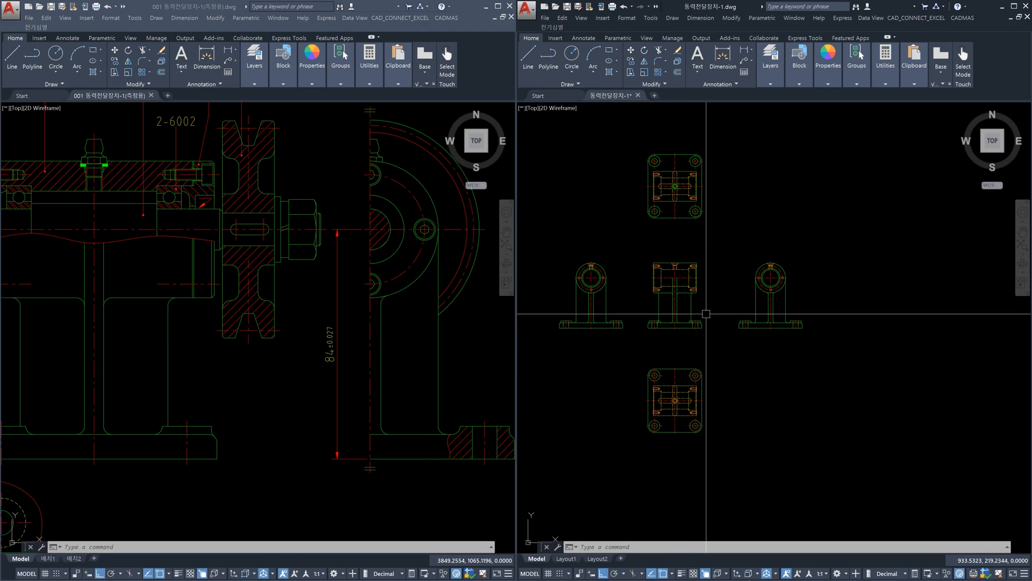
text(co)
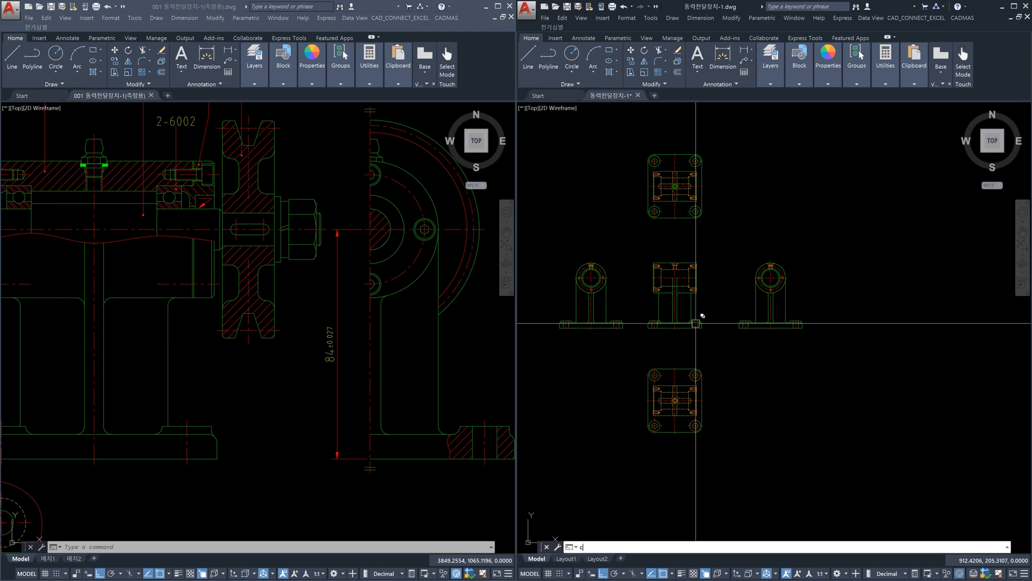
key(Return)
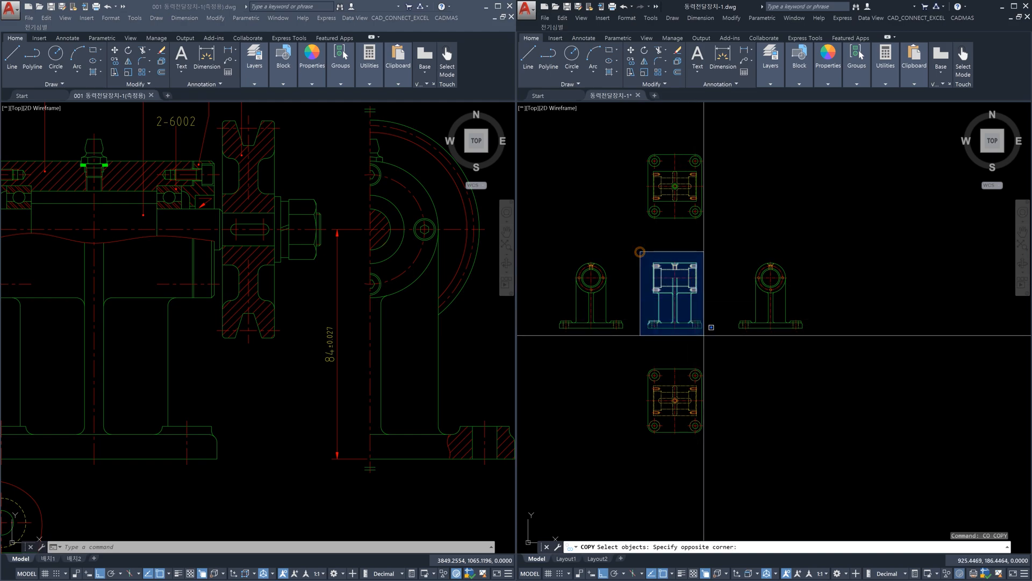
click(705, 330)
key(Return)
click(682, 341)
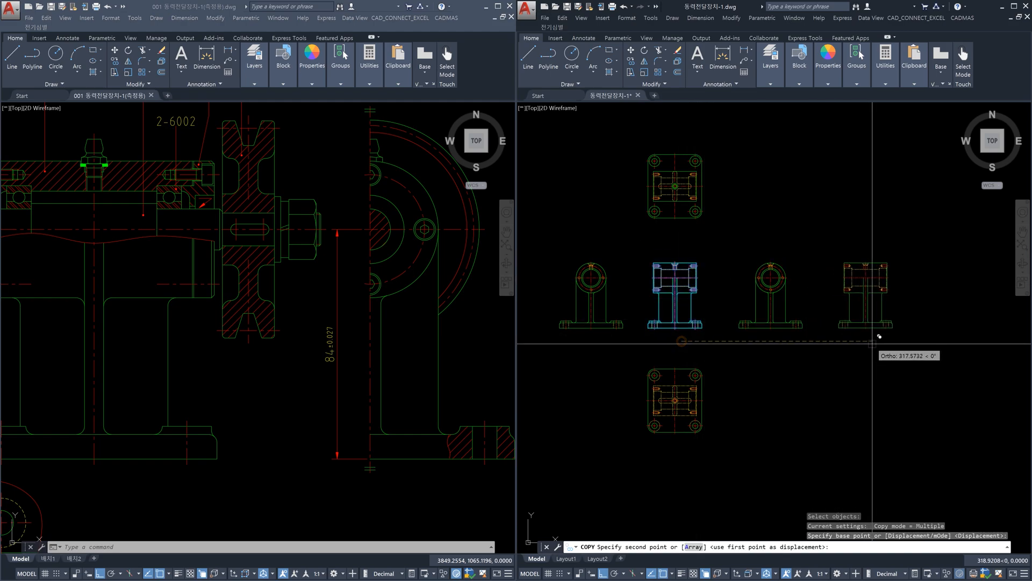
click(872, 341)
key(Escape)
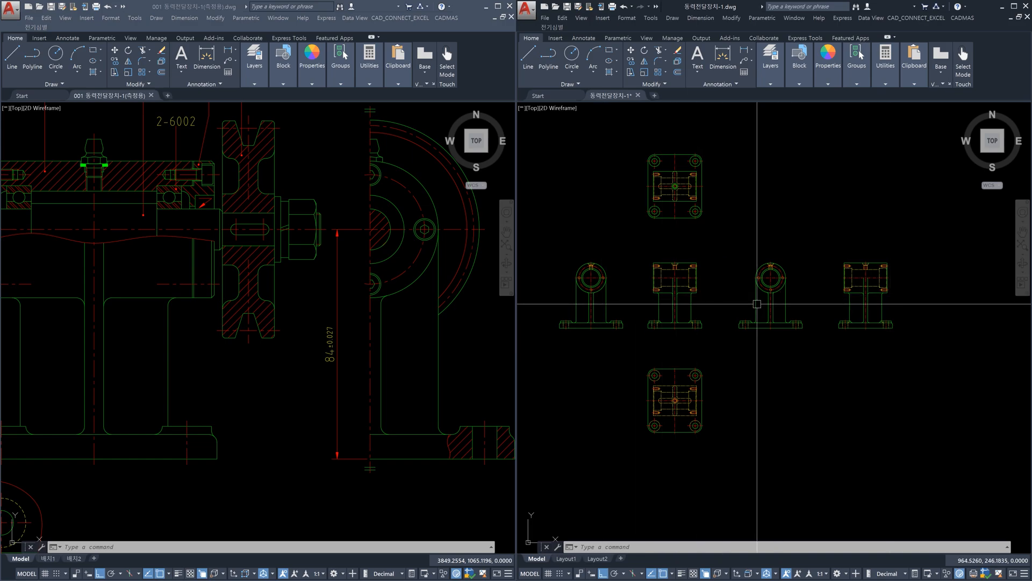
Step: Examine the left side, rear, bottom and plan views by highlighting them in turn, leaving all of them unchanged
click(628, 345)
click(552, 246)
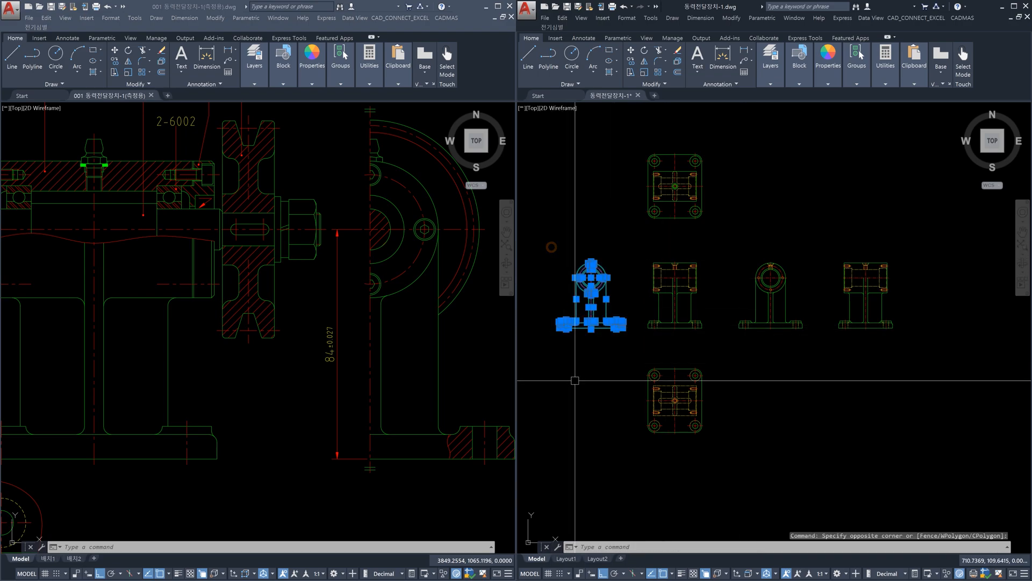
key(Escape)
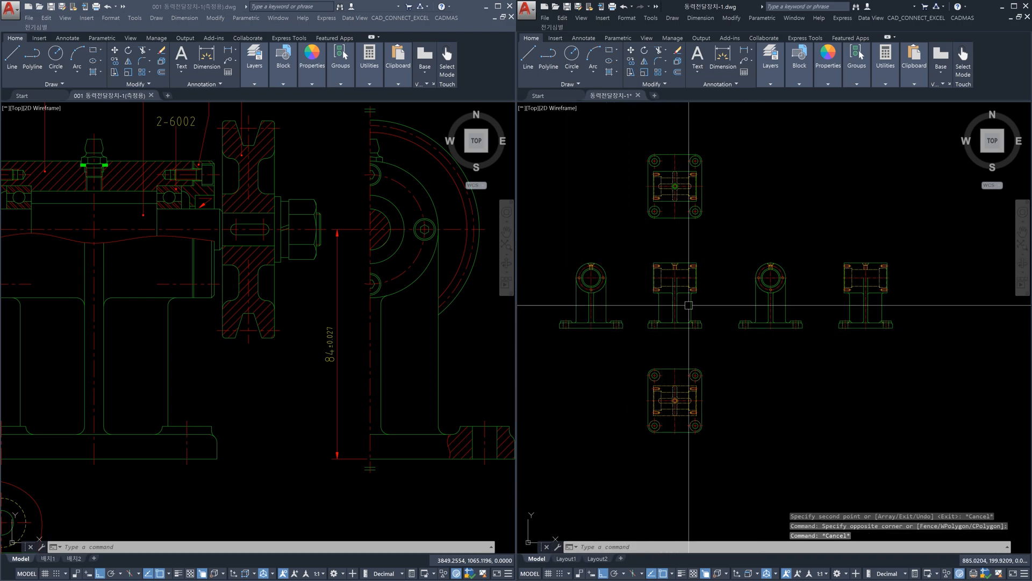
click(933, 367)
click(824, 236)
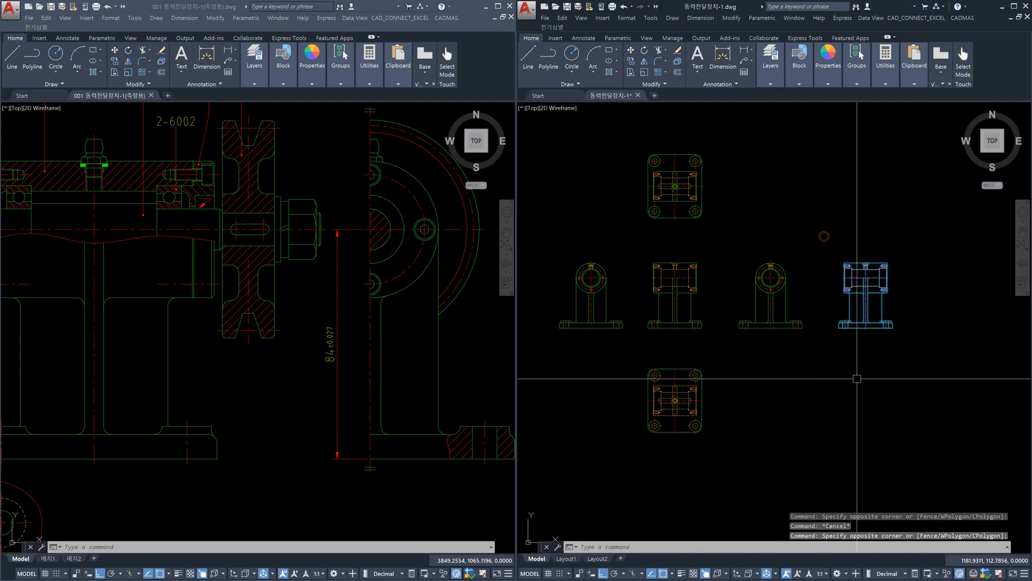
key(Escape)
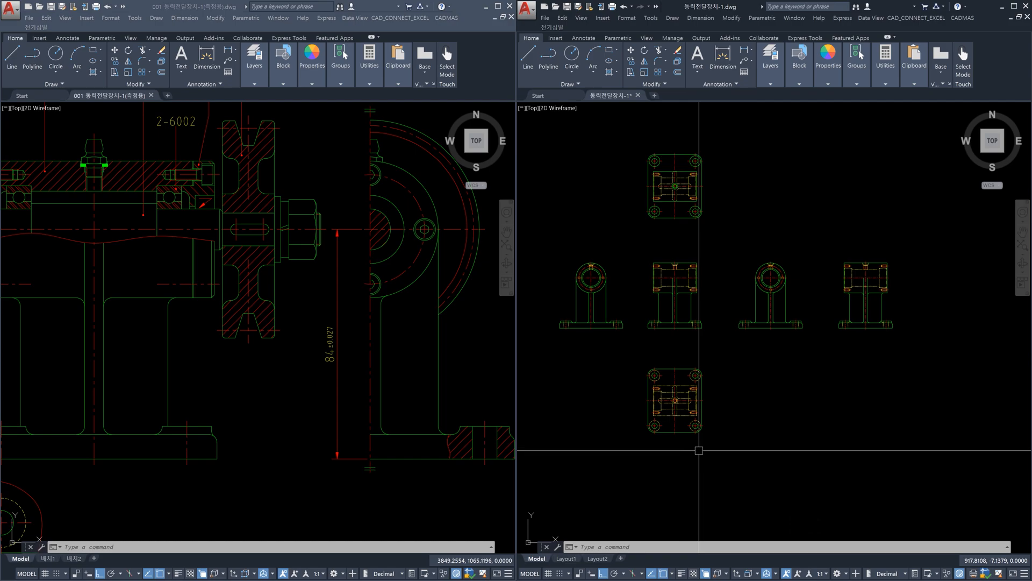
click(722, 445)
click(637, 357)
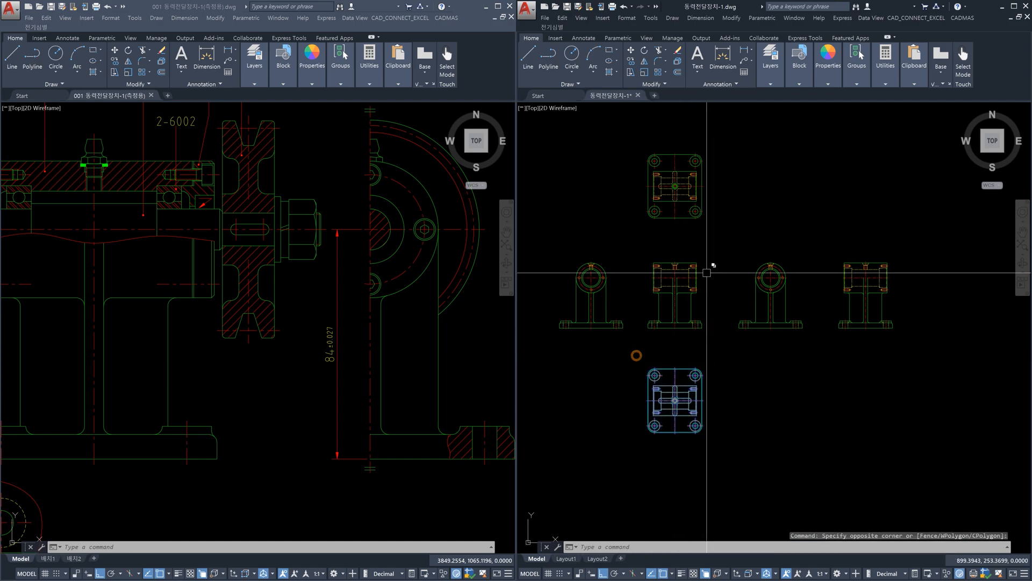
click(726, 256)
click(633, 140)
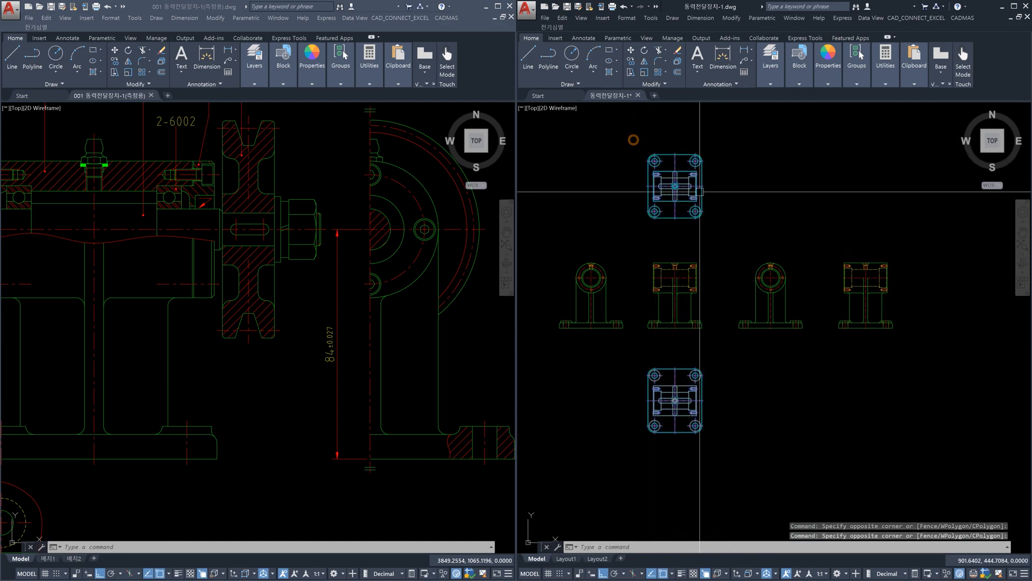
key(Escape)
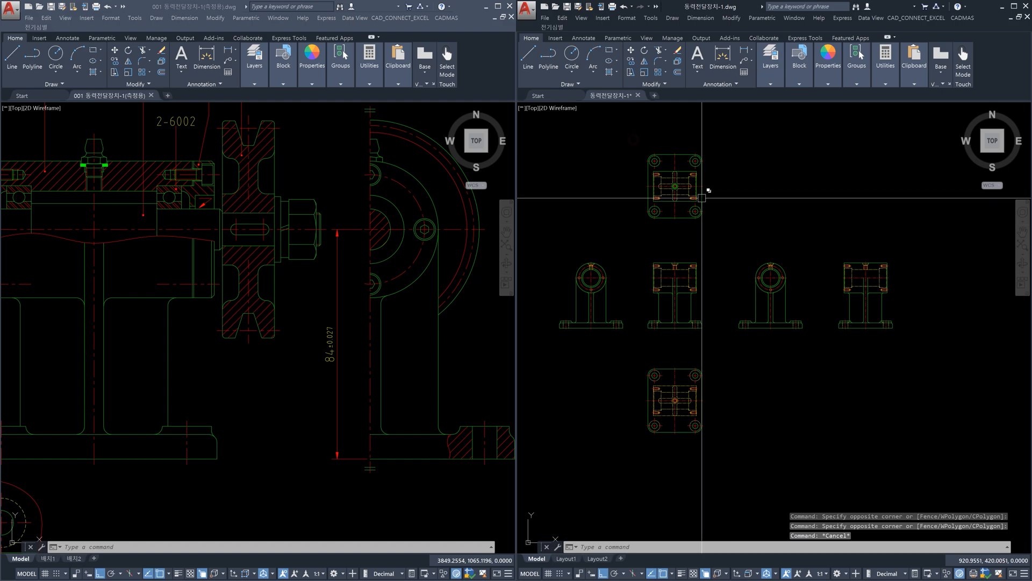
click(710, 227)
click(637, 127)
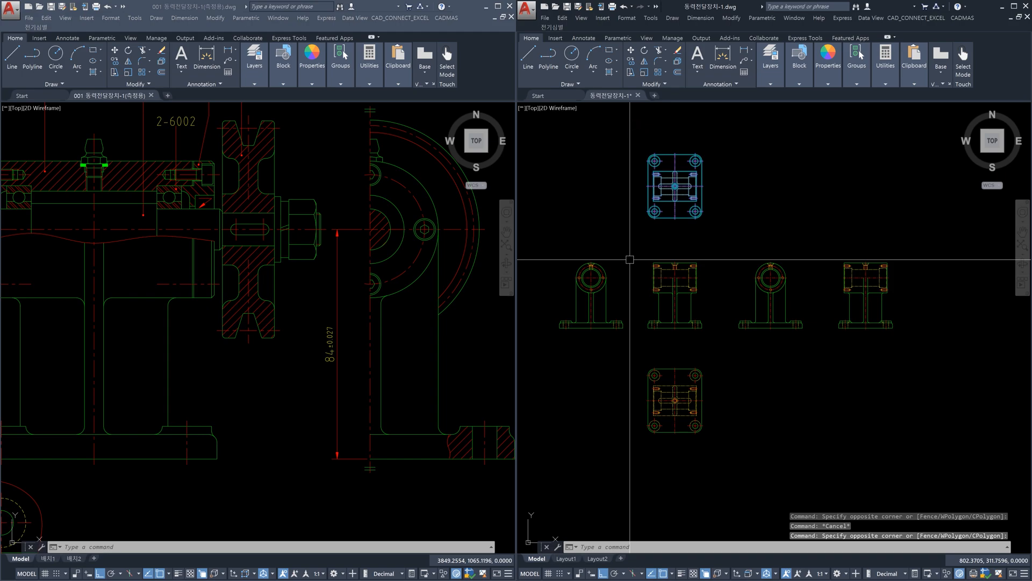
key(Escape)
Step: Examine the partial plan view of the base's corner hole in the reference assembly drawing, comparing it with the housing views
click(303, 401)
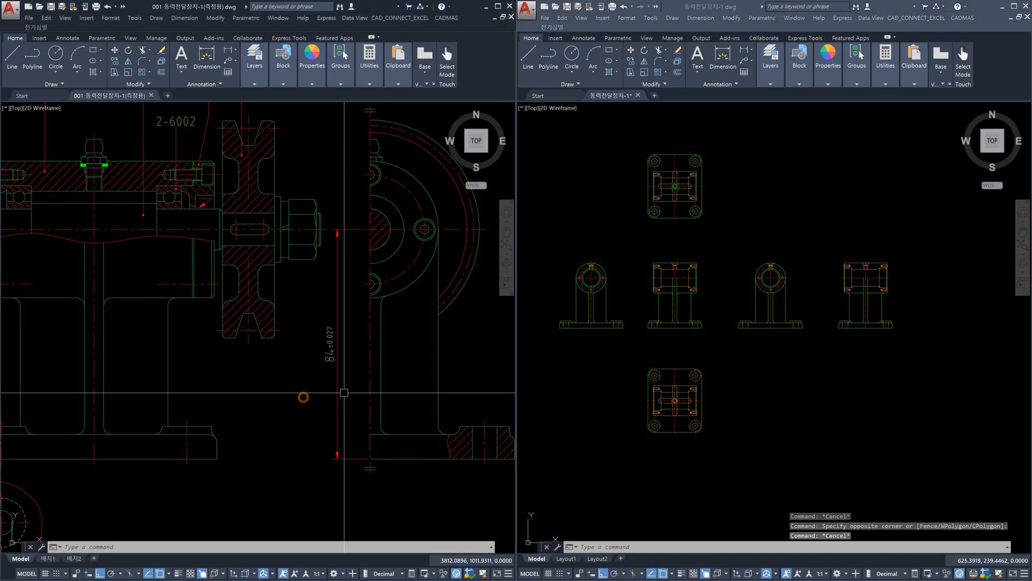
scroll(282, 381, down, 4)
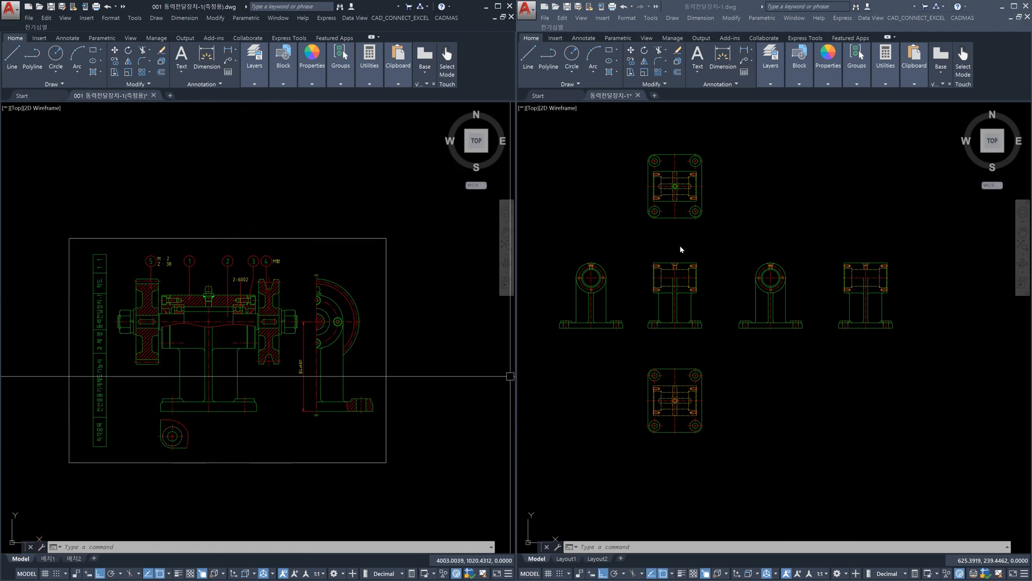
click(707, 342)
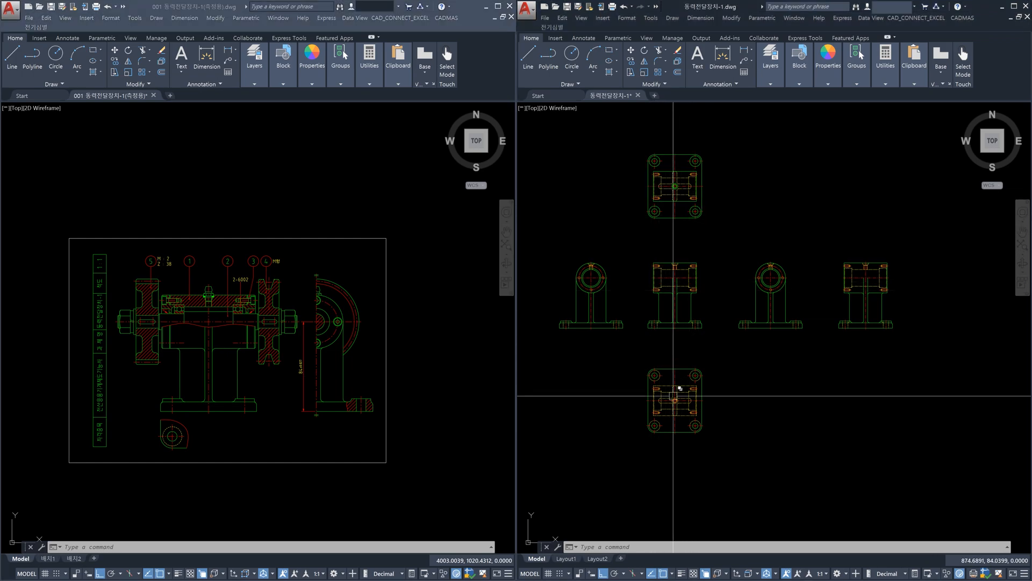
click(209, 451)
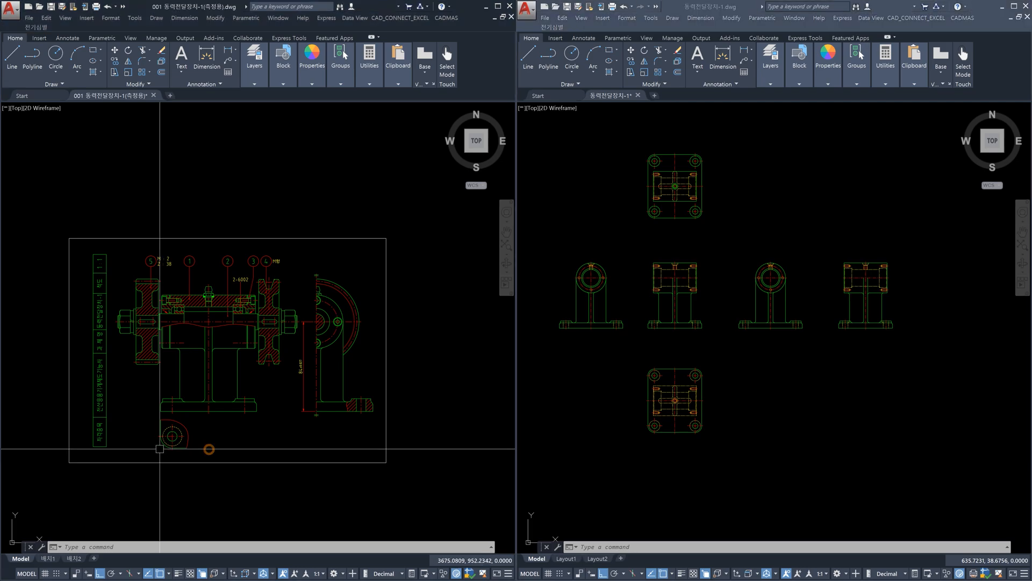
scroll(159, 448, up, 8)
click(185, 432)
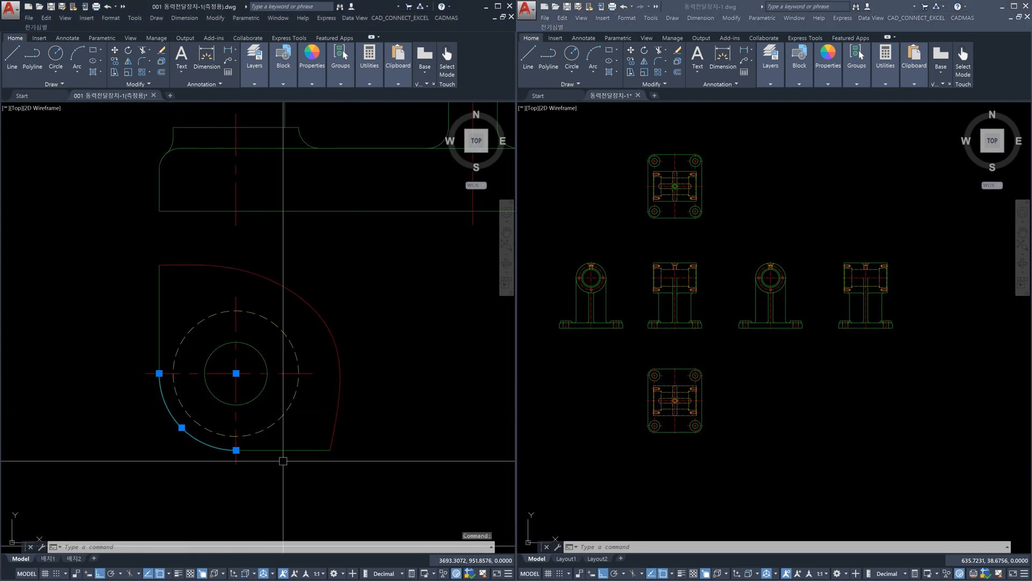
key(Escape)
scroll(293, 454, down, 6)
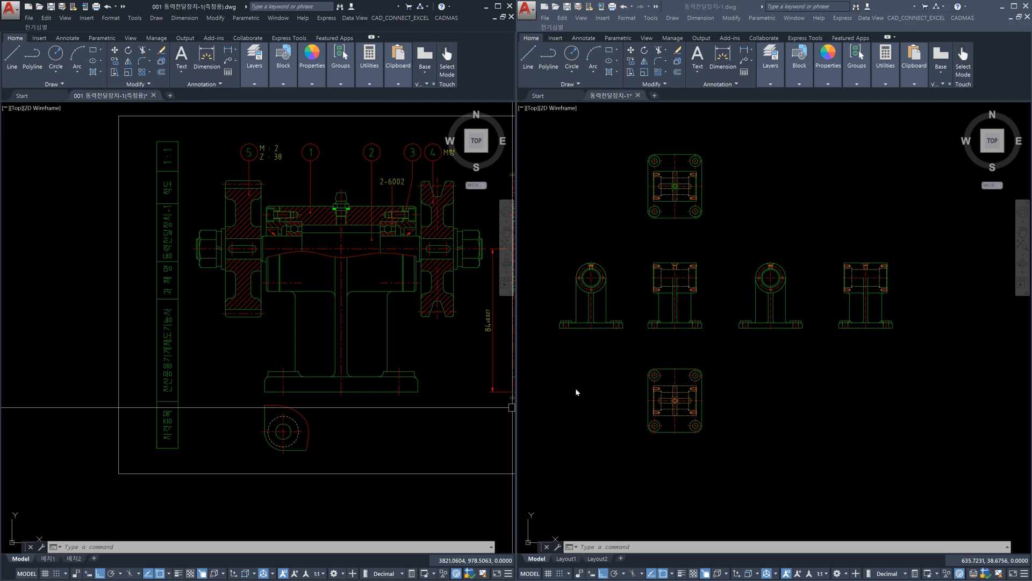
click(592, 383)
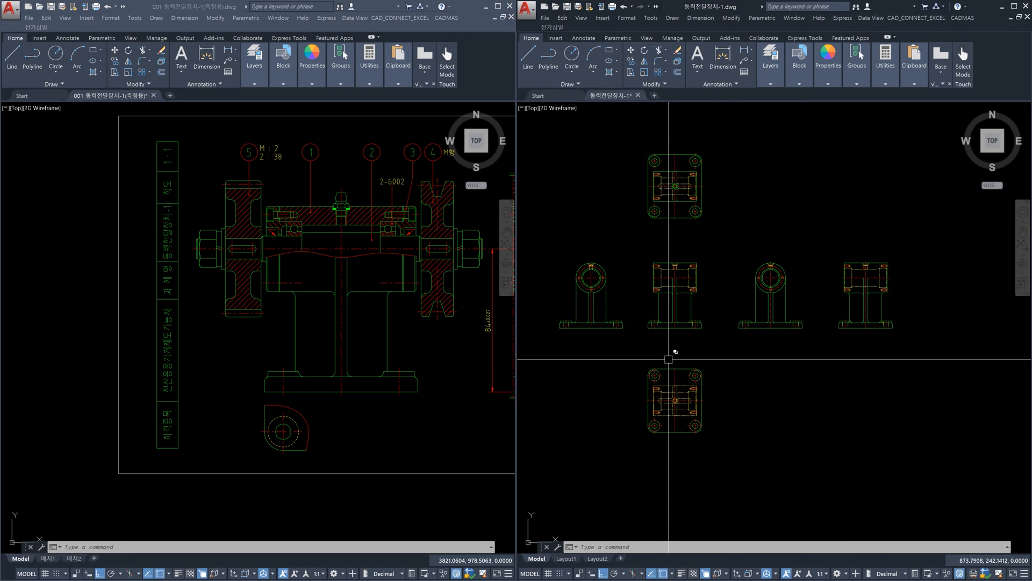
middle_drag(800, 346, 822, 363)
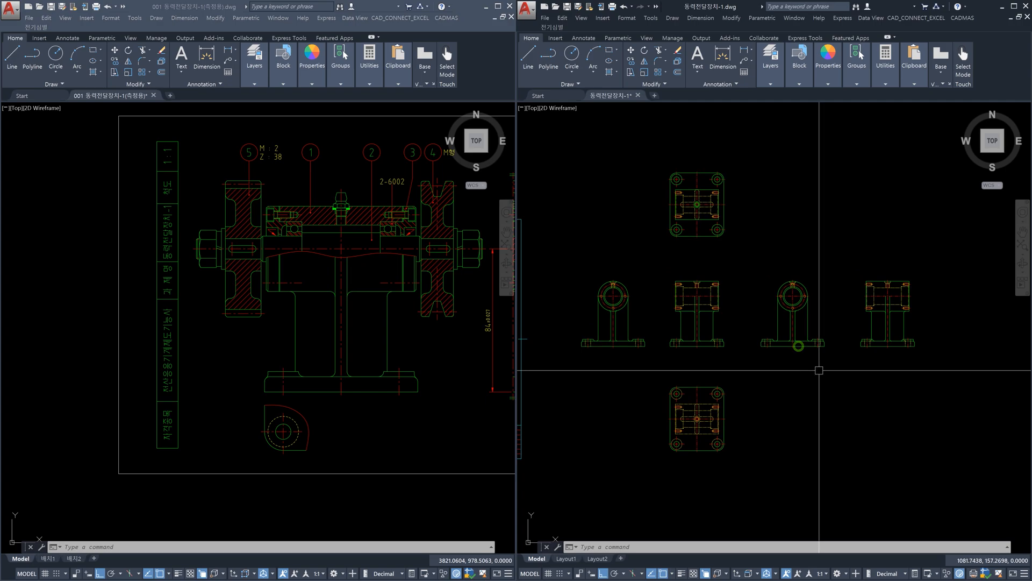